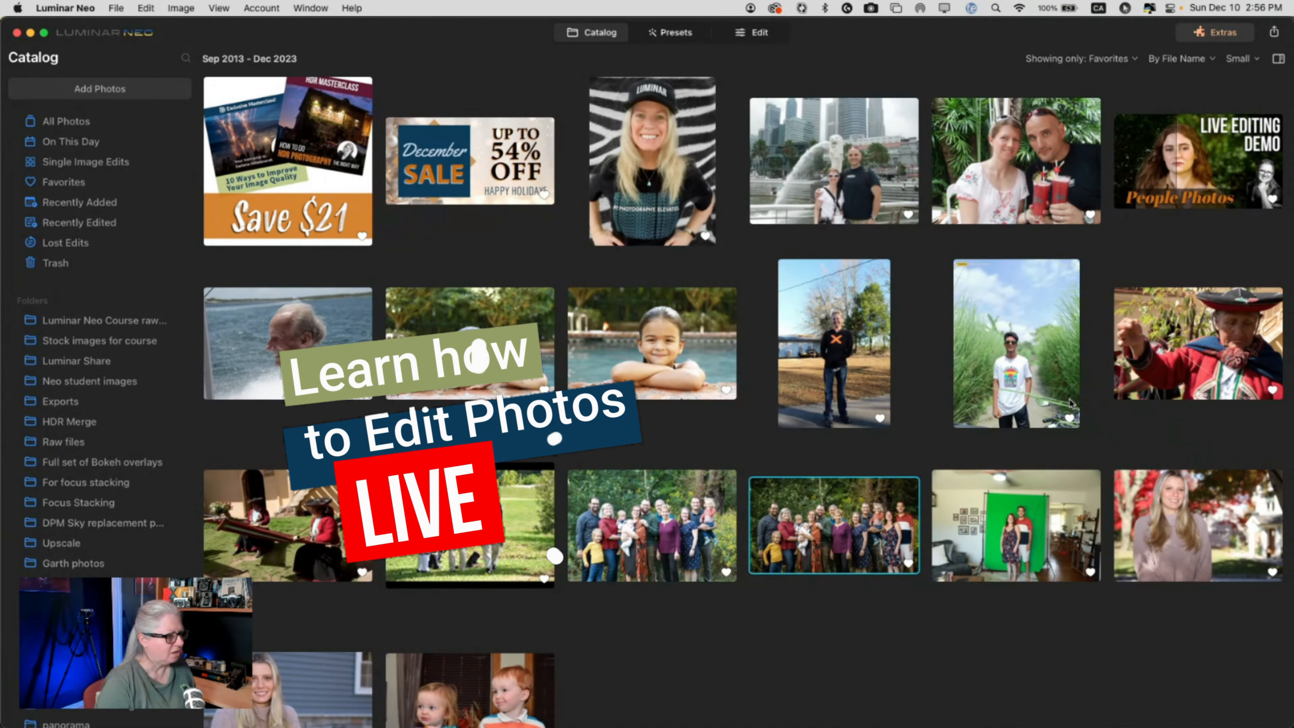
- Open the portrait of the blonde woman against blue siding in single-image view with the photo information panel shown
scroll(1069, 402, "down", 2)
scroll(743, 326, "up", 1)
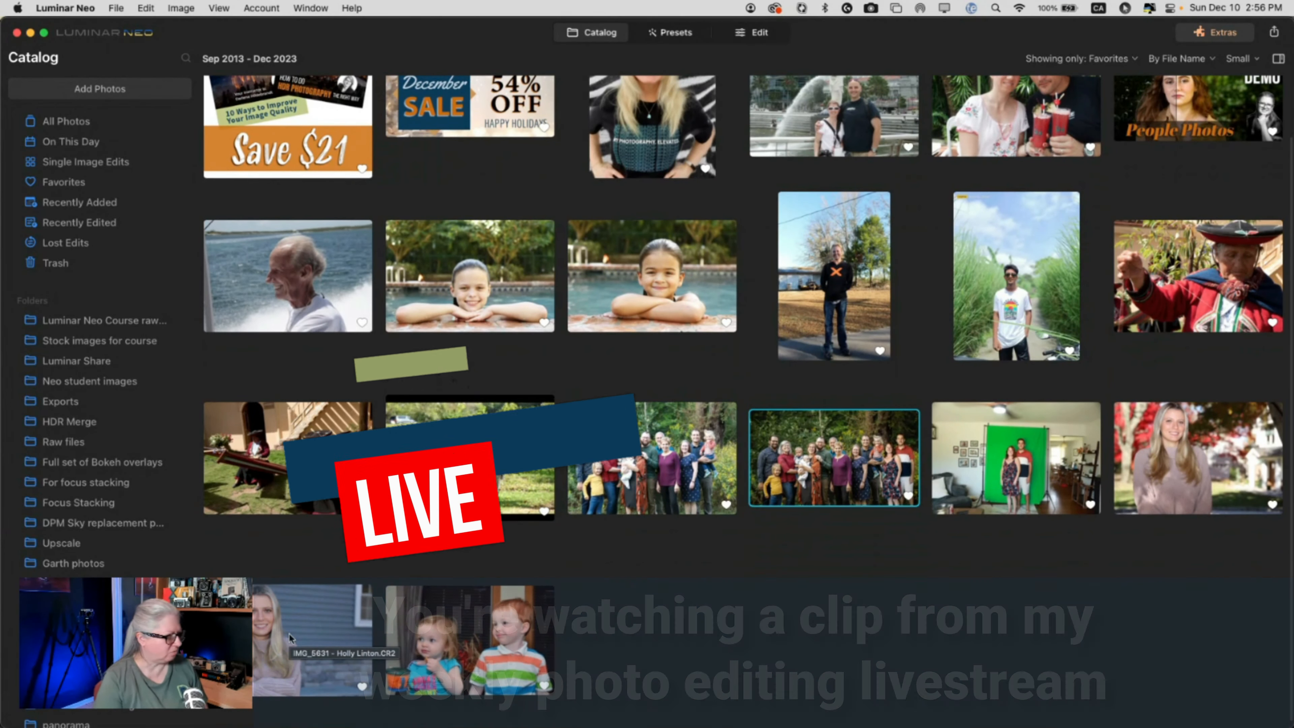
double_click(290, 633)
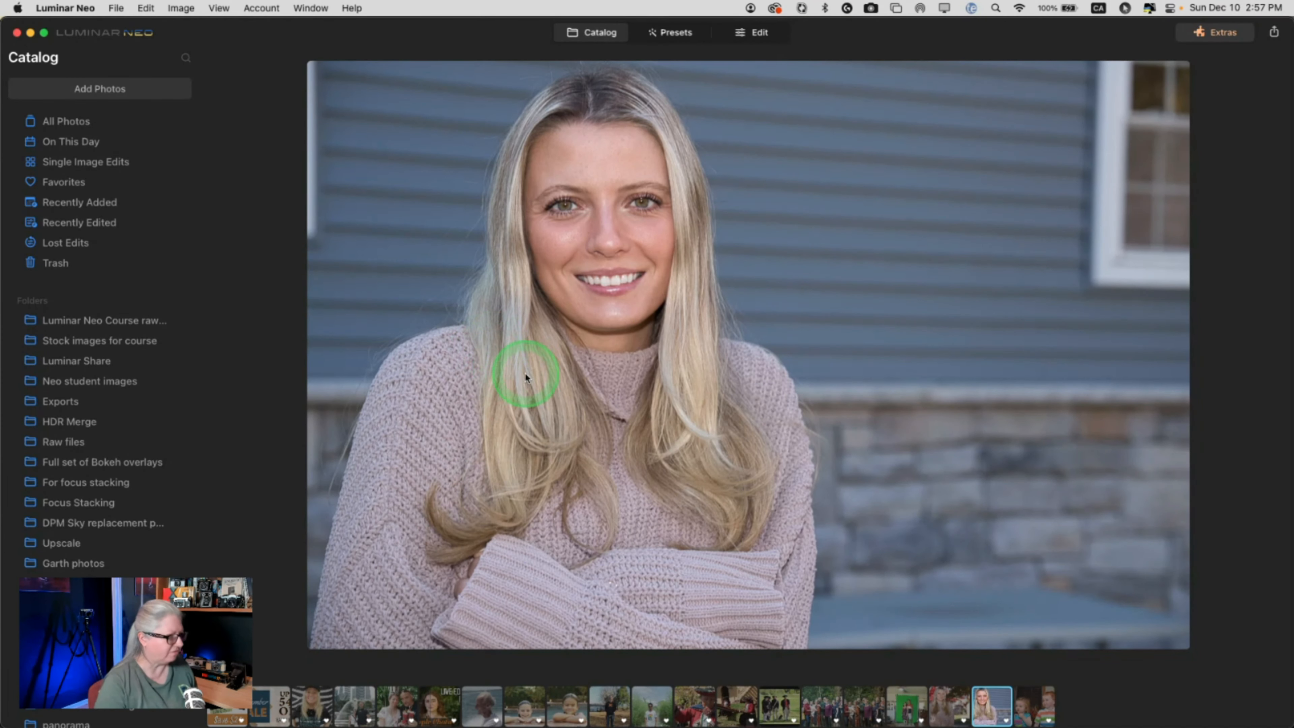
key("g")
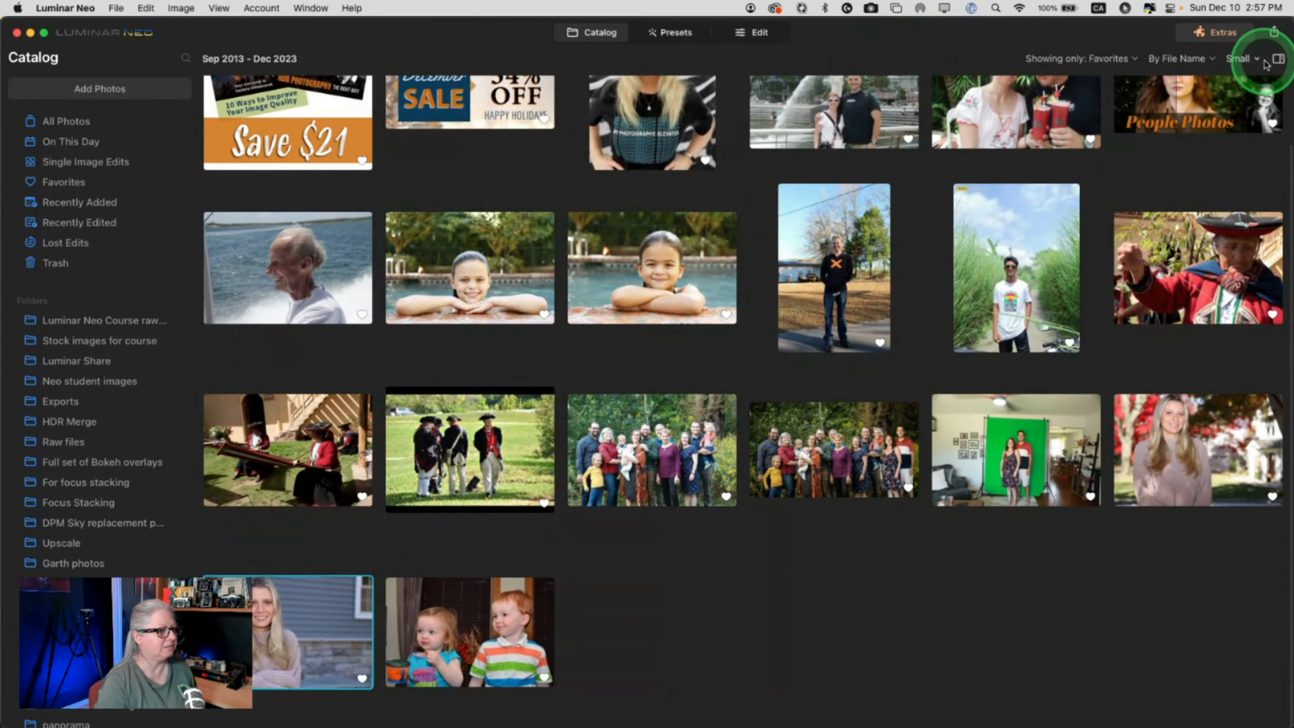
left_click(1279, 60)
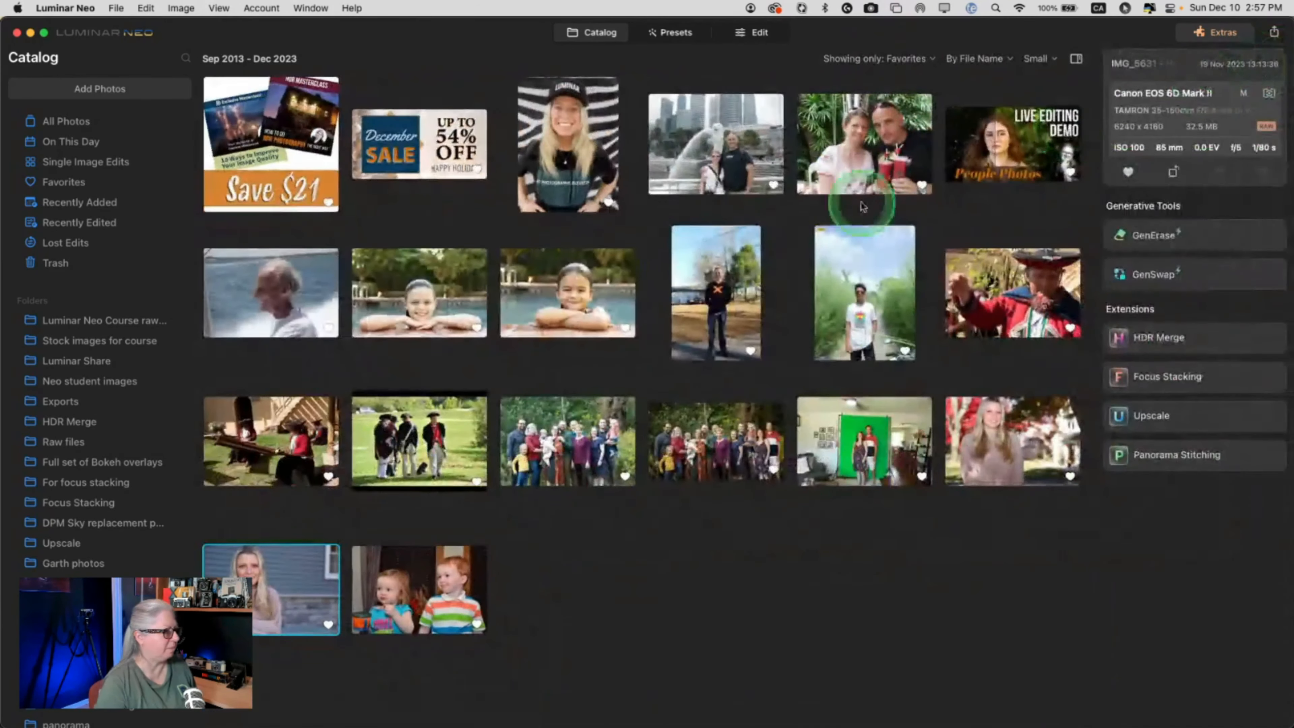
double_click(283, 571)
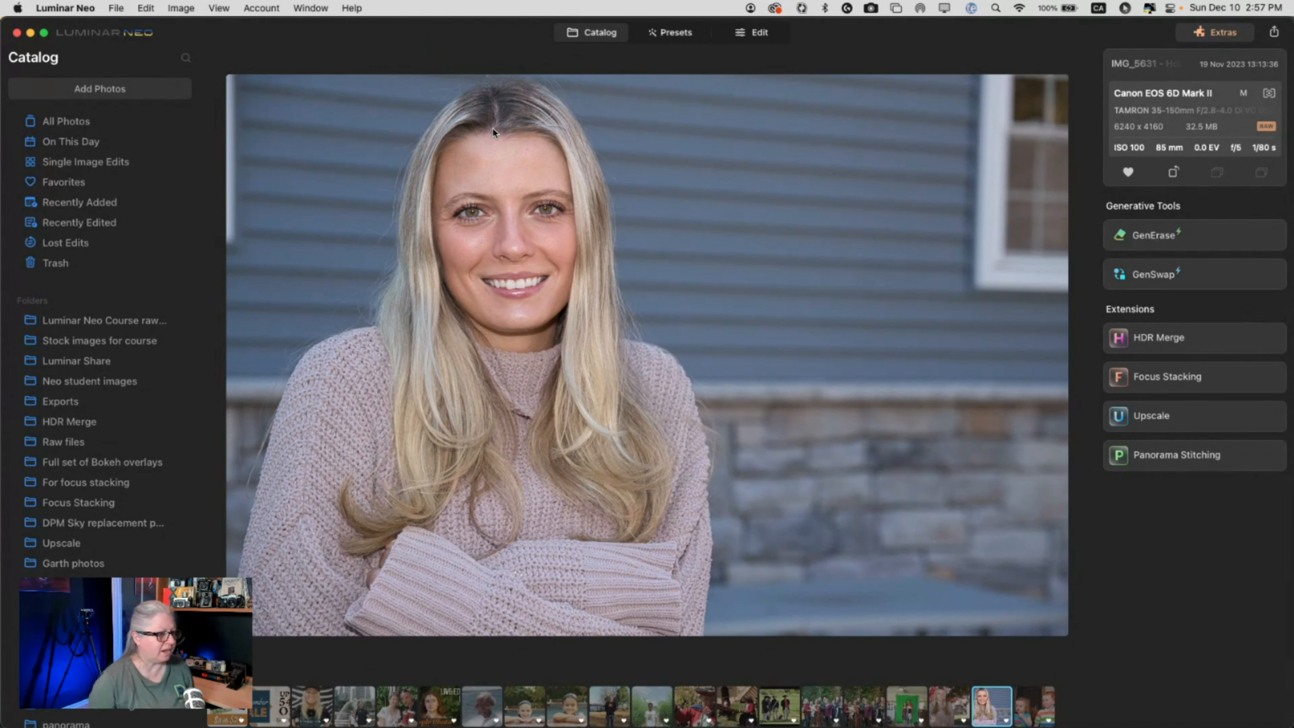
- Start editing the portrait and crop it tighter at the Original ratio, repositioning the woman left of centre in the frame
left_click(753, 32)
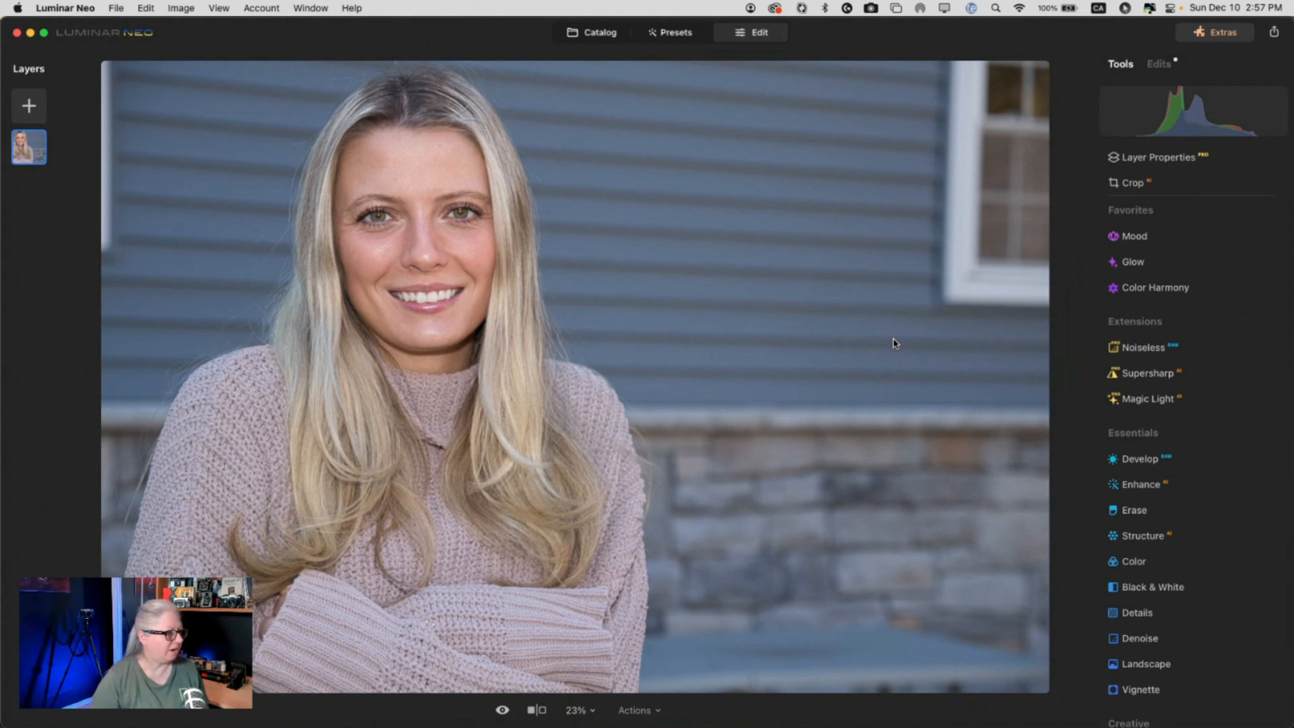
left_click(1169, 184)
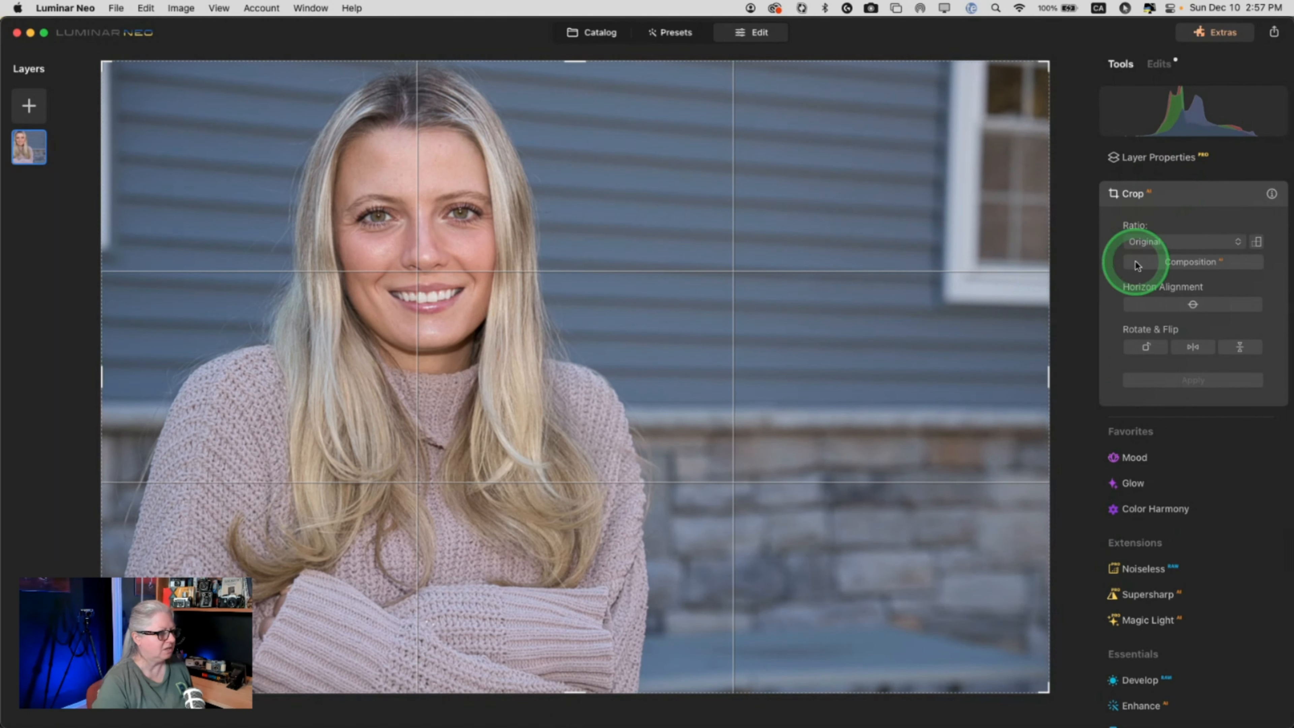
left_click(1155, 247)
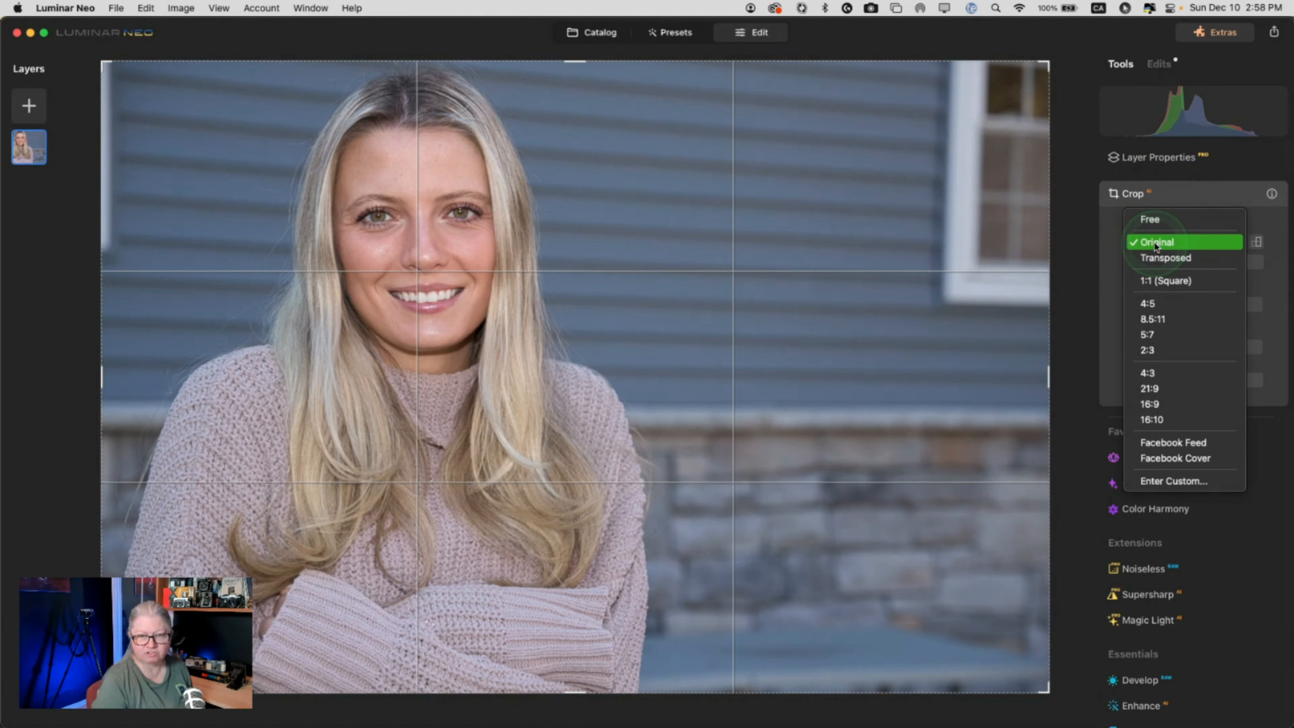
left_click(157, 167)
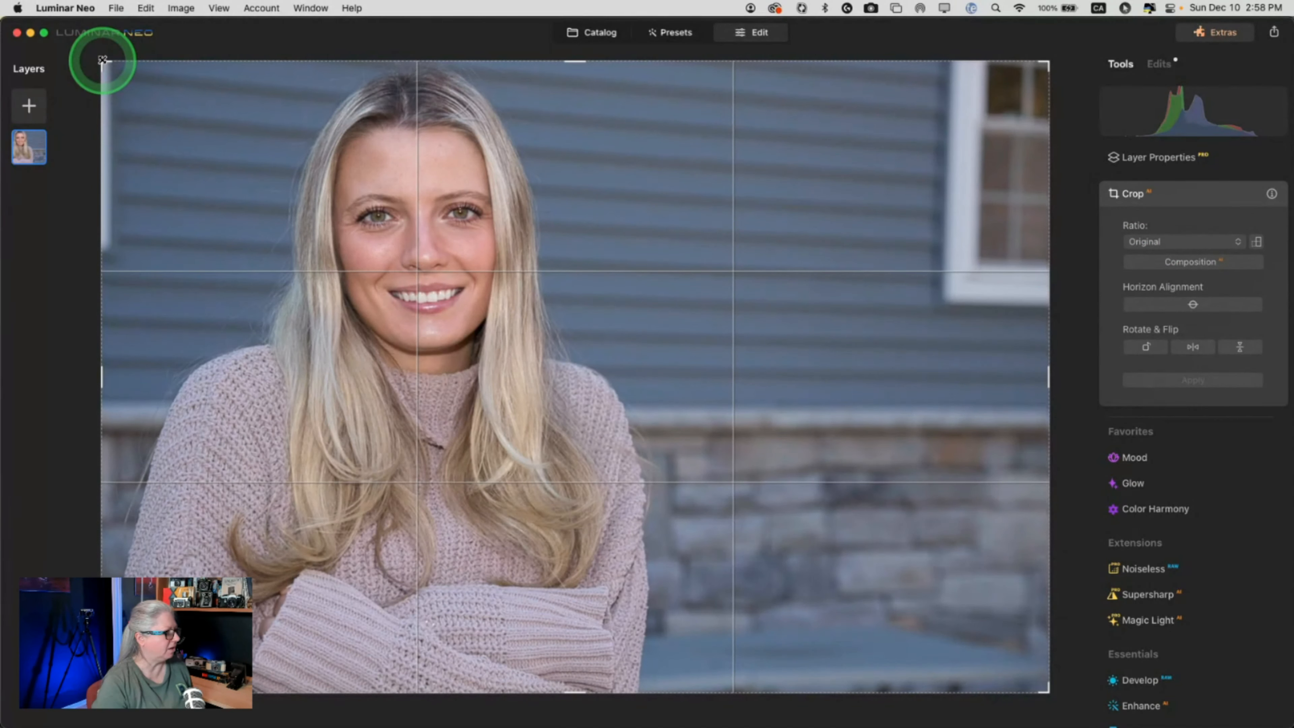
left_click_drag(103, 63, 145, 92)
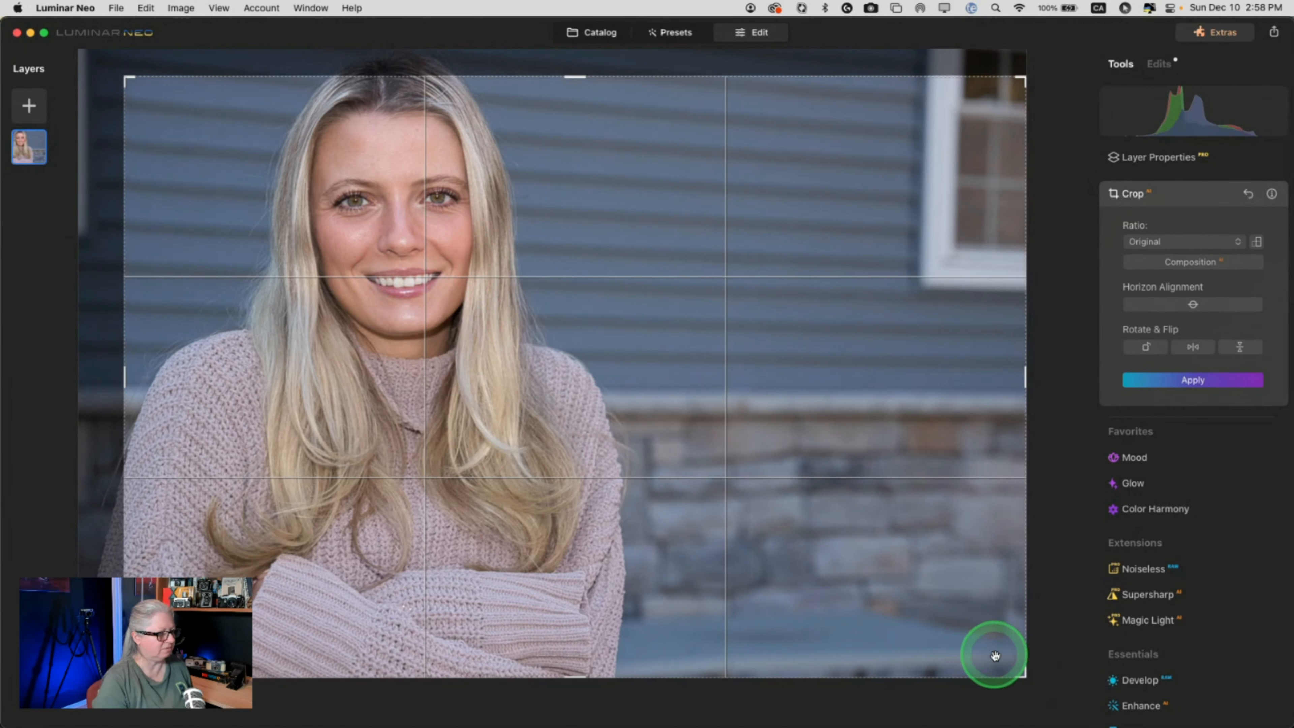
left_click_drag(1020, 672, 941, 578)
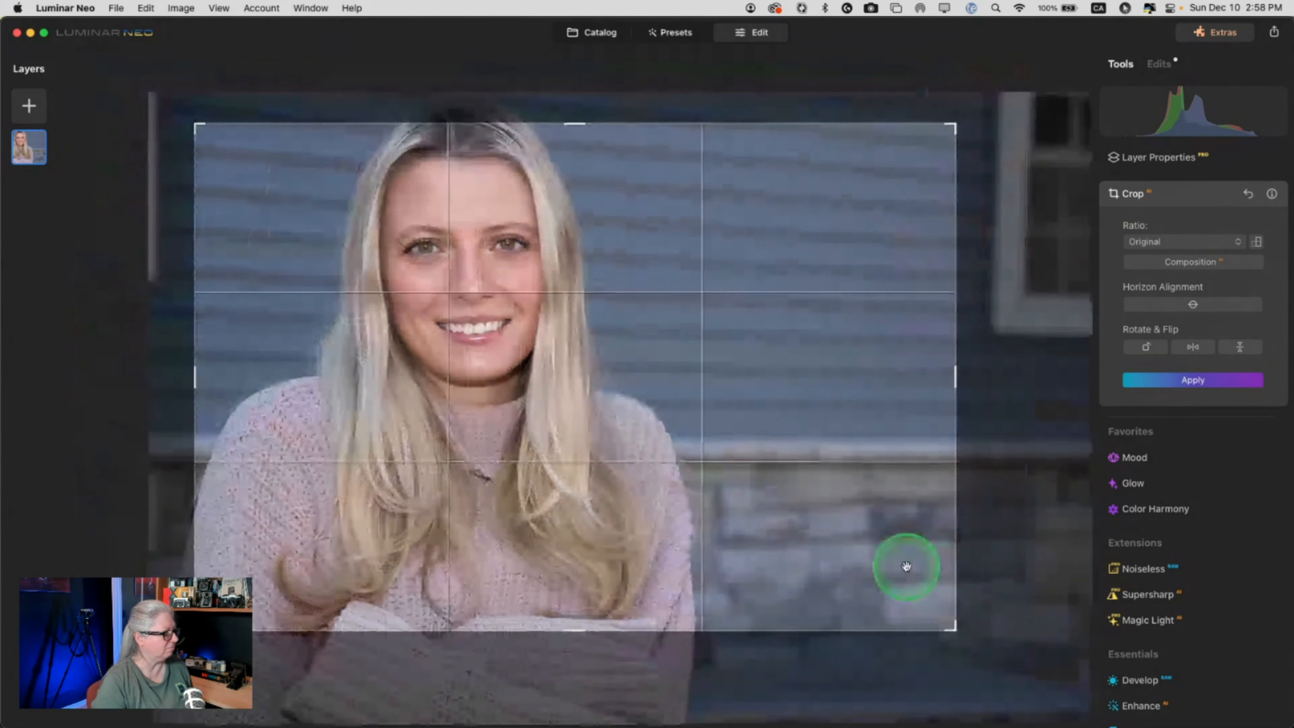
left_click_drag(745, 425, 773, 428)
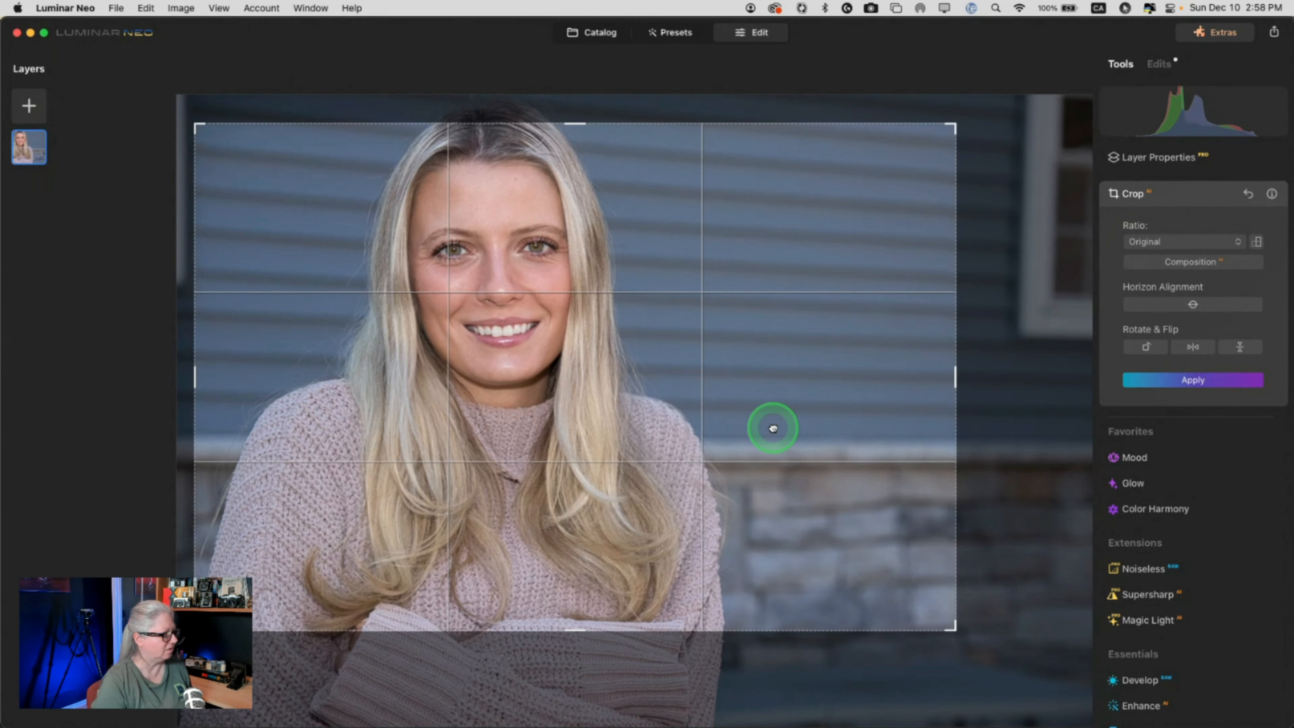
left_click_drag(773, 428, 767, 427)
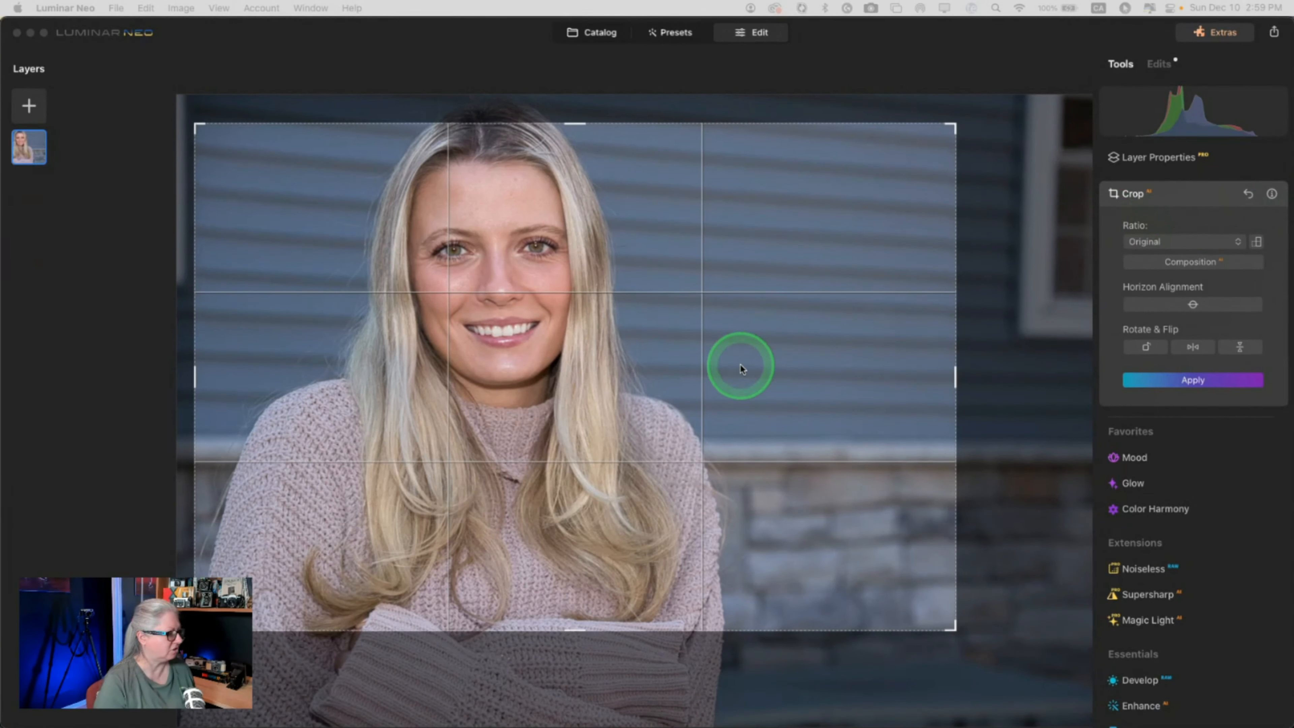
- Tighten the crop a little more and tilt the portrait clockwise, repositioning the woman inside the frame
left_click(951, 624)
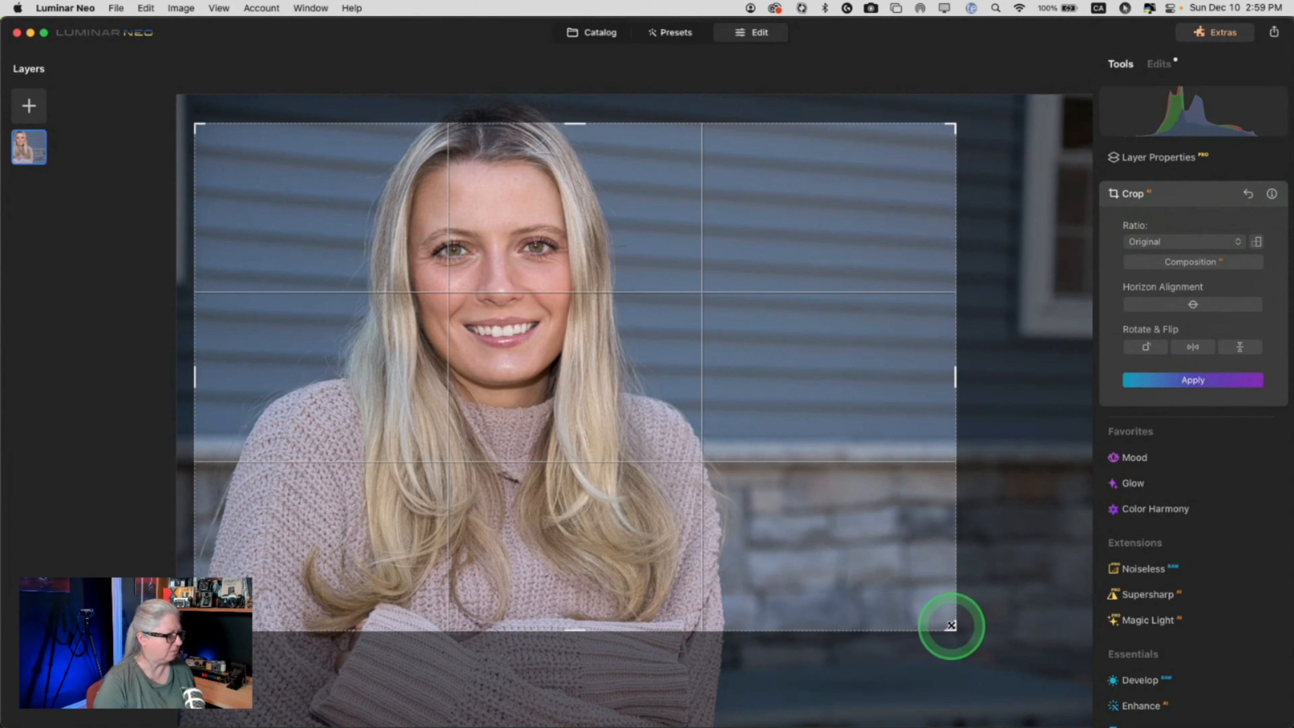
left_click_drag(950, 624, 912, 594)
left_click_drag(1060, 483, 1050, 547)
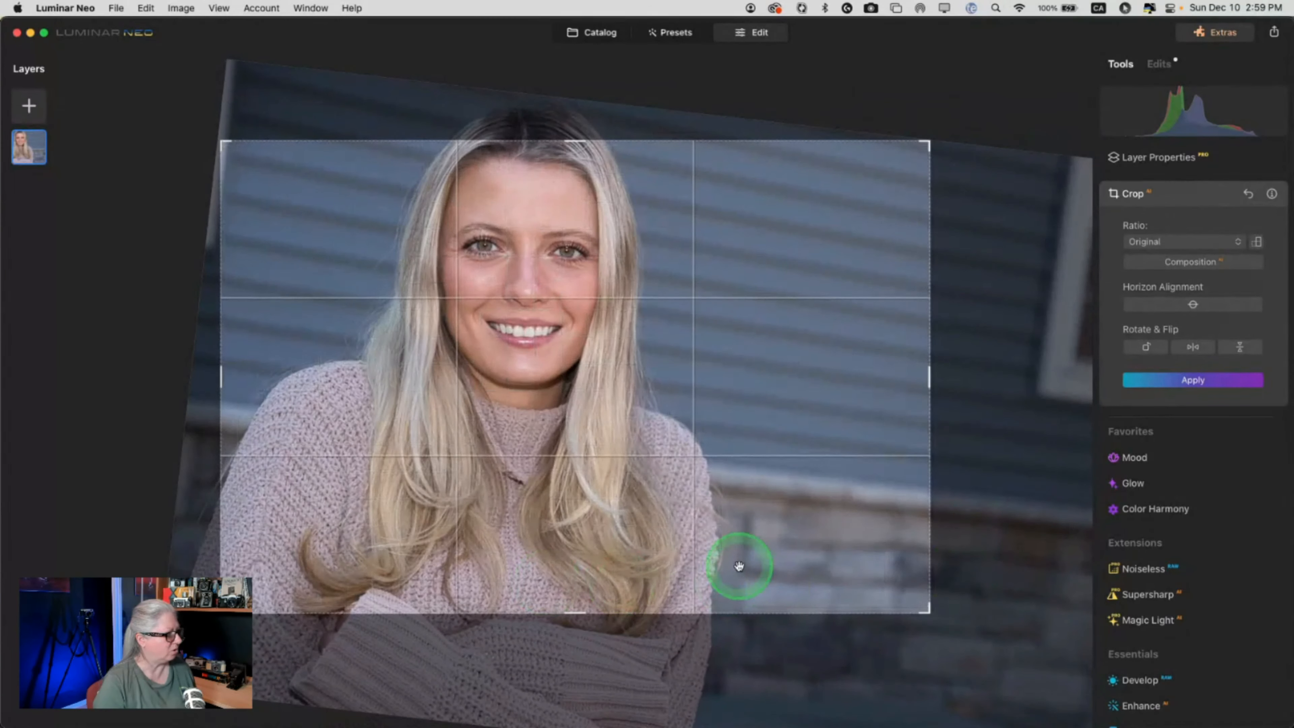
left_click_drag(650, 341, 655, 317)
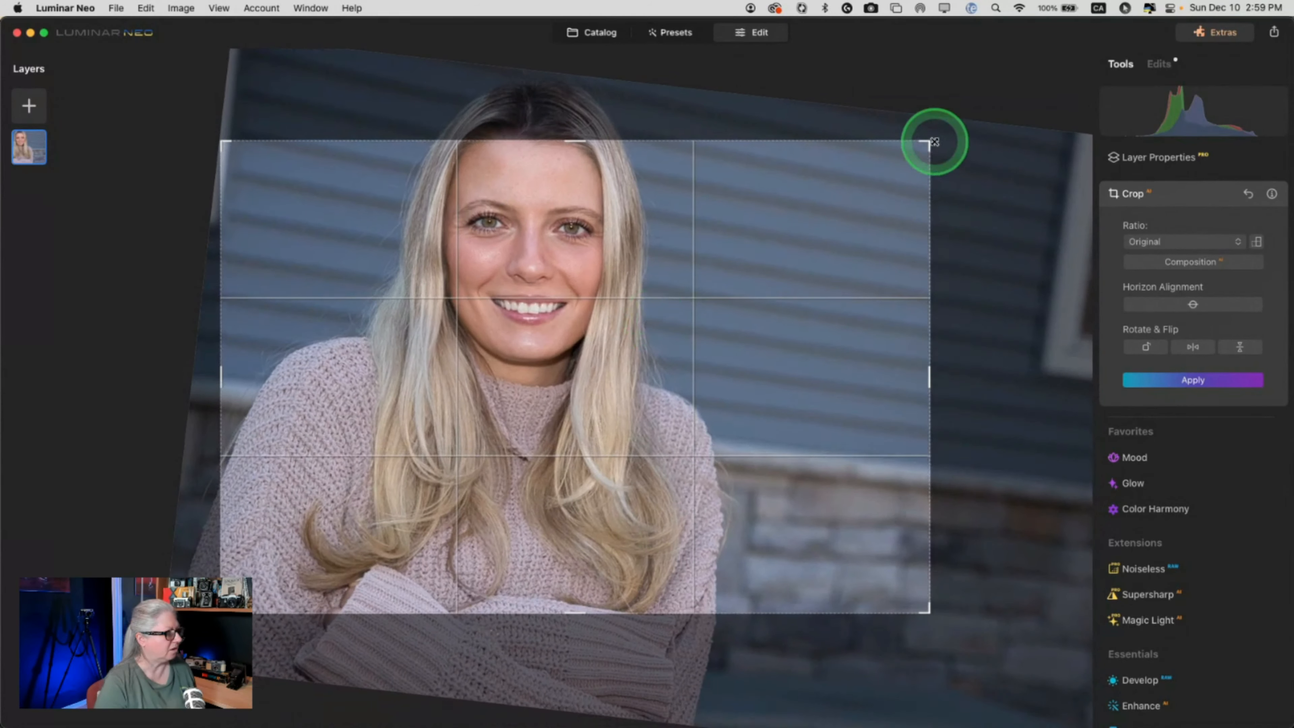
left_click_drag(933, 142, 982, 124)
left_click_drag(548, 236, 560, 333)
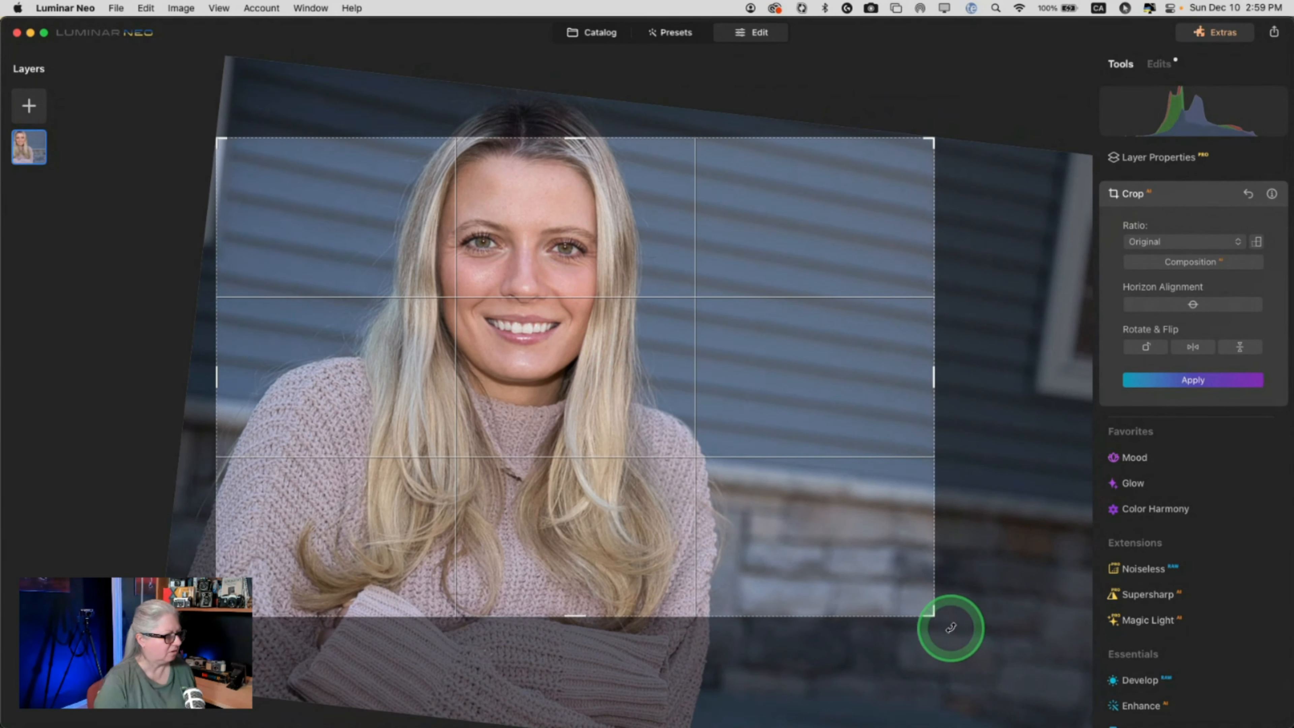
- Rotate the portrait back to a slight counterclockwise tilt and align her face with the crop's left third line
left_click_drag(953, 624, 967, 608)
left_click_drag(433, 232, 415, 271)
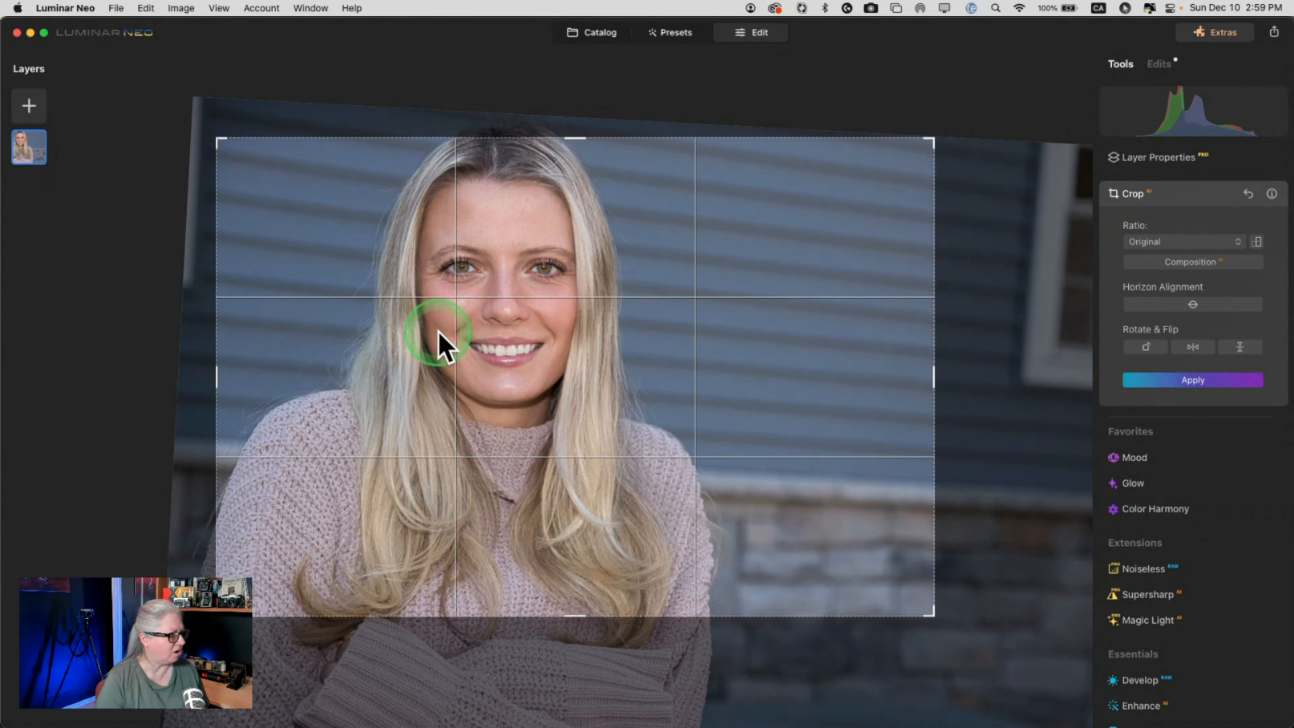
left_click_drag(673, 364, 666, 365)
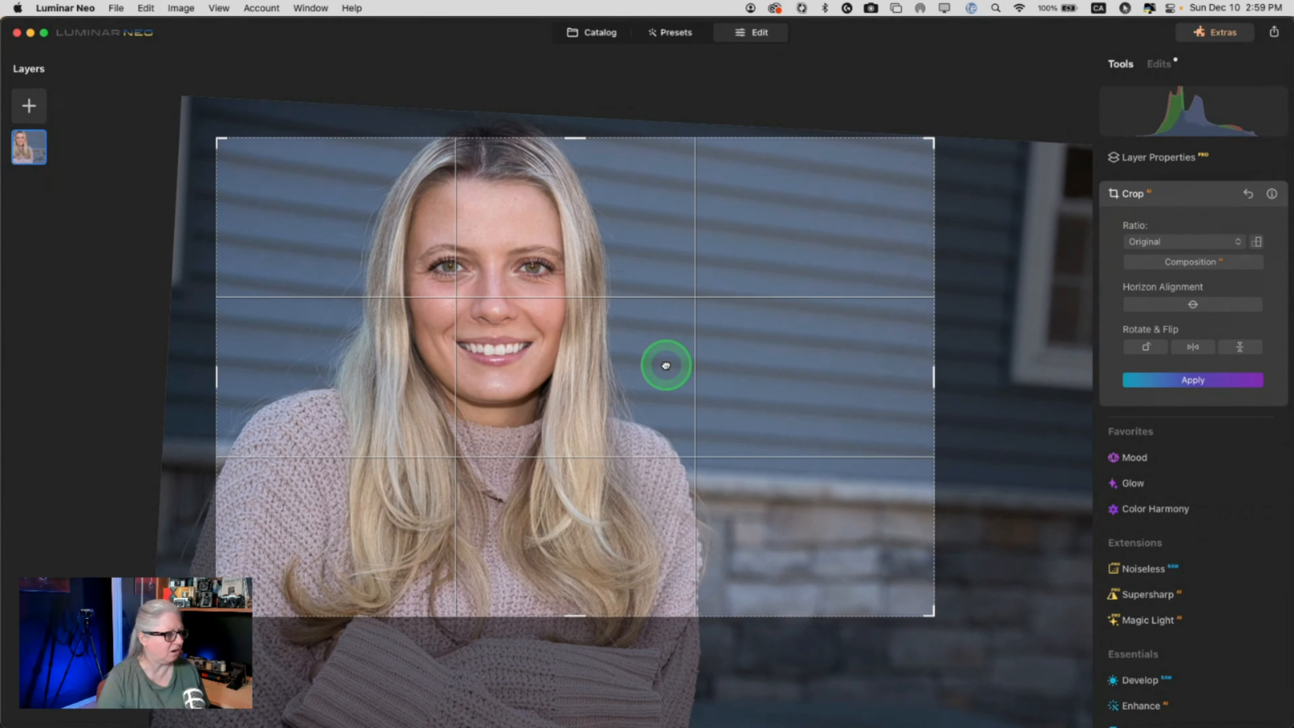
left_click_drag(1030, 312, 1002, 324)
mouse_move(982, 413)
left_mouse_down()
mouse_move(982, 384)
mouse_move(983, 399)
left_mouse_up()
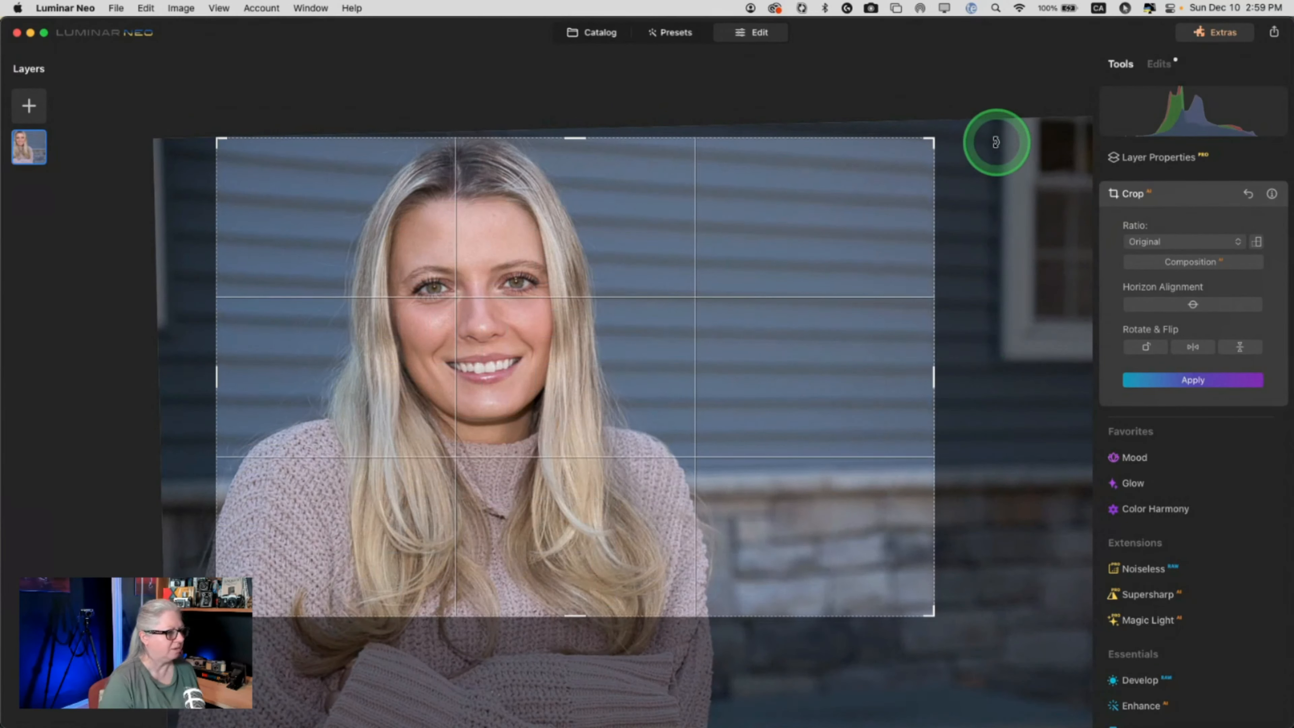
- Adjust the portrait's vertical placement so the crop trims the top of her hair, and apply the crop
left_click_drag(586, 422, 584, 335)
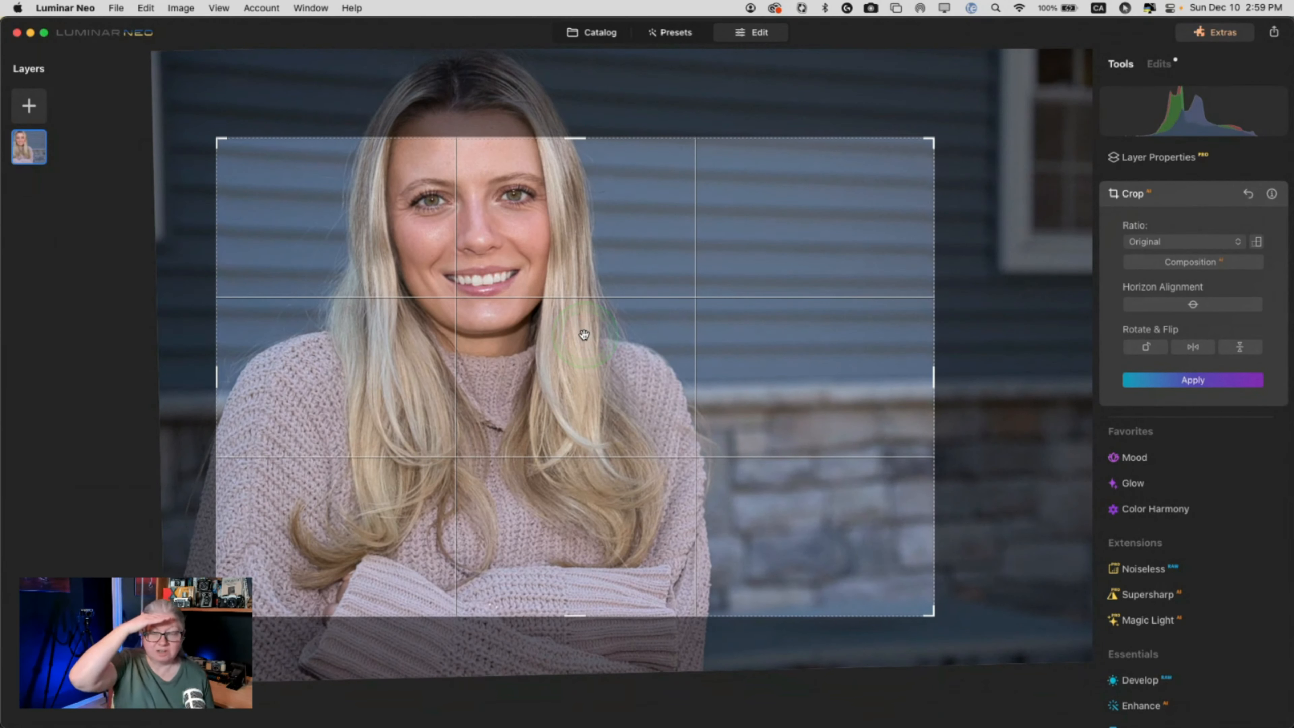
left_click_drag(584, 335, 585, 412)
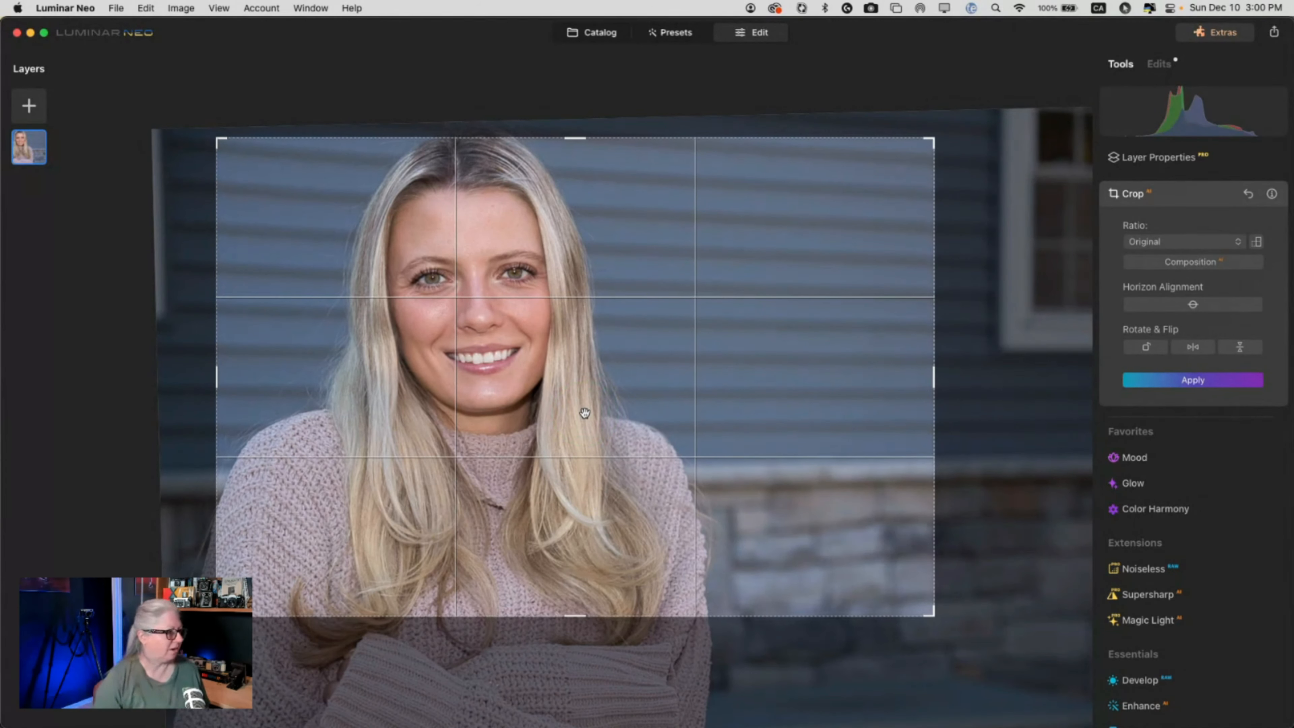
left_click_drag(584, 412, 585, 393)
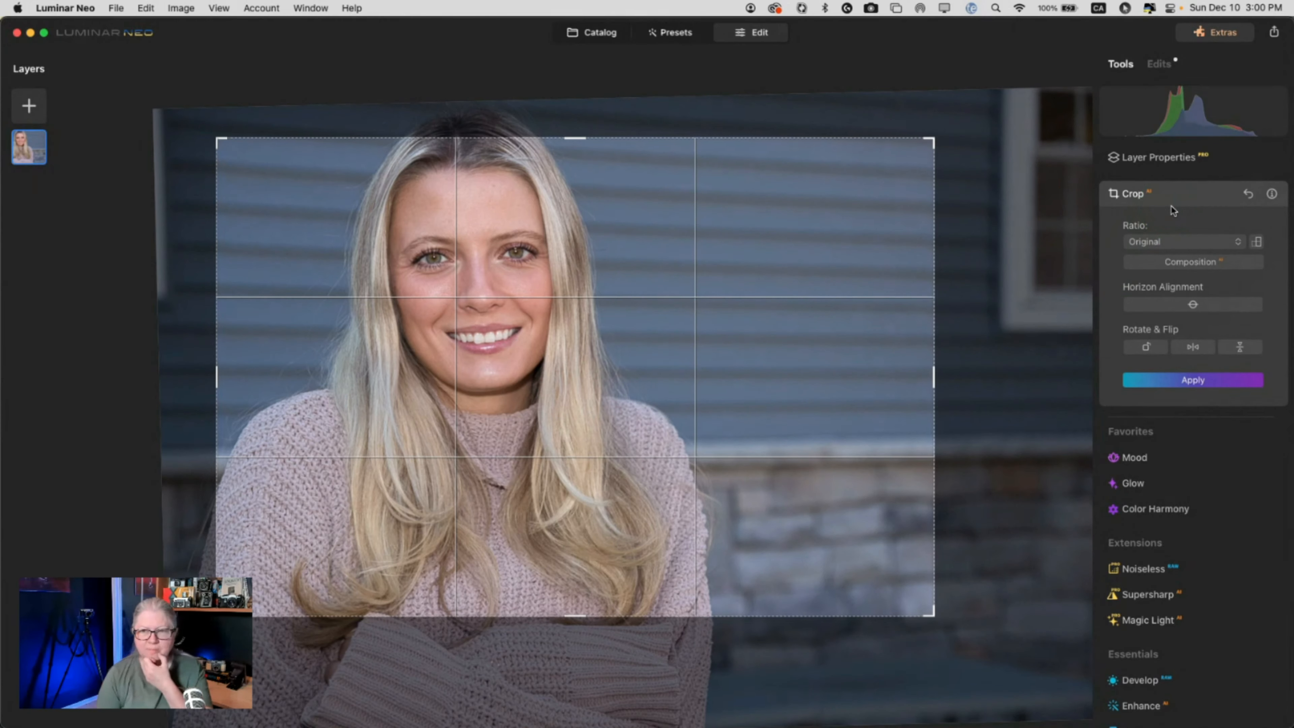
key("Return")
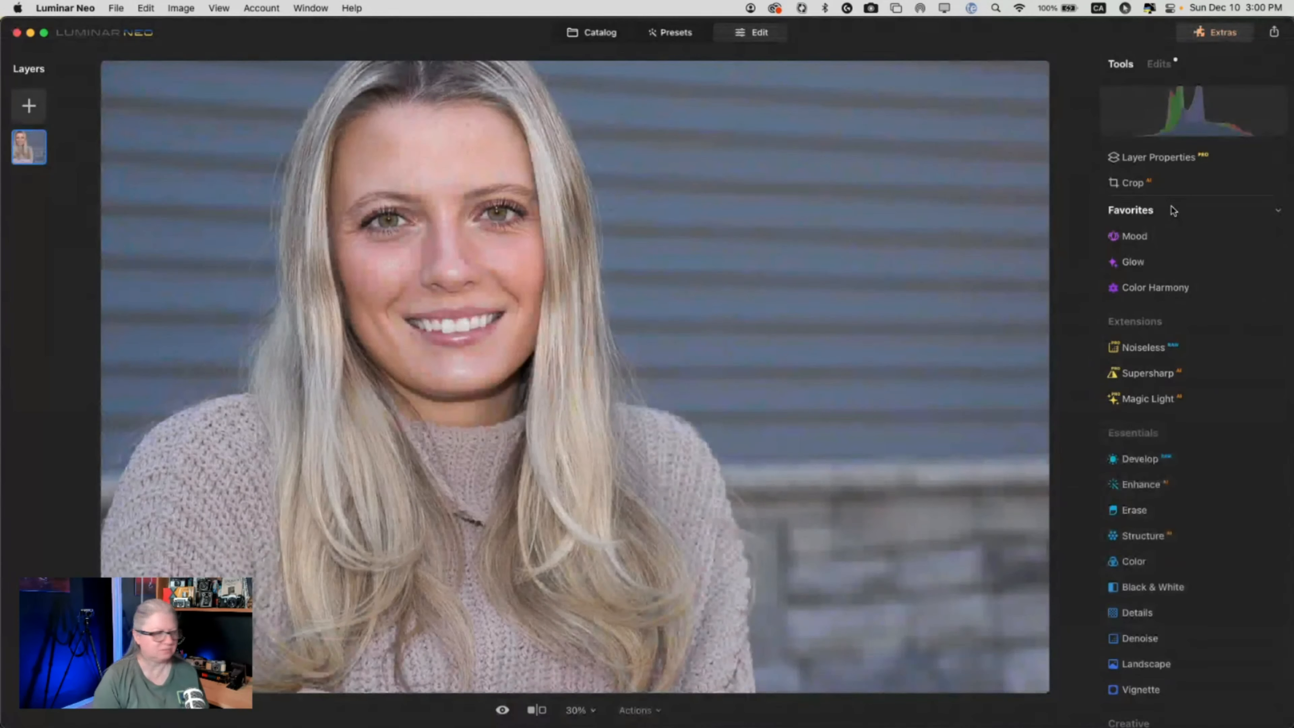
- Reopen the crop, nudge the portrait slightly right and down within the frame, and apply it again
left_click(1253, 183)
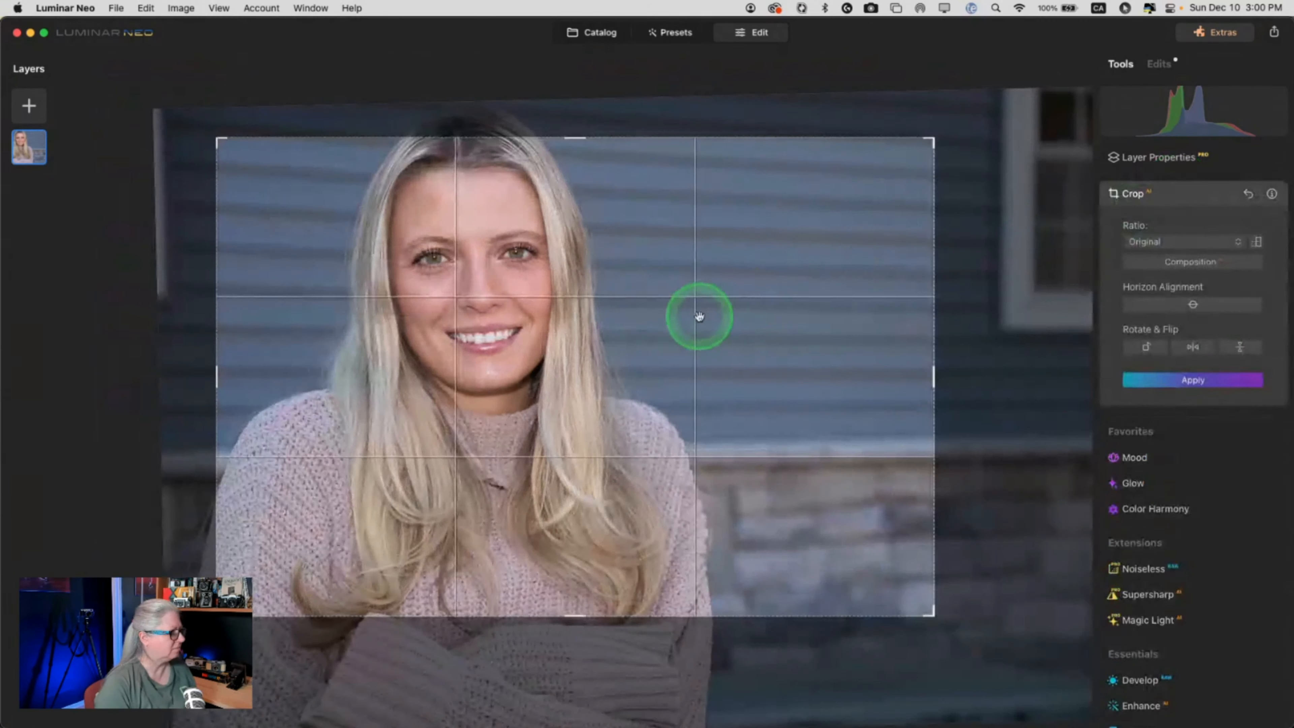
left_click_drag(701, 312, 701, 327)
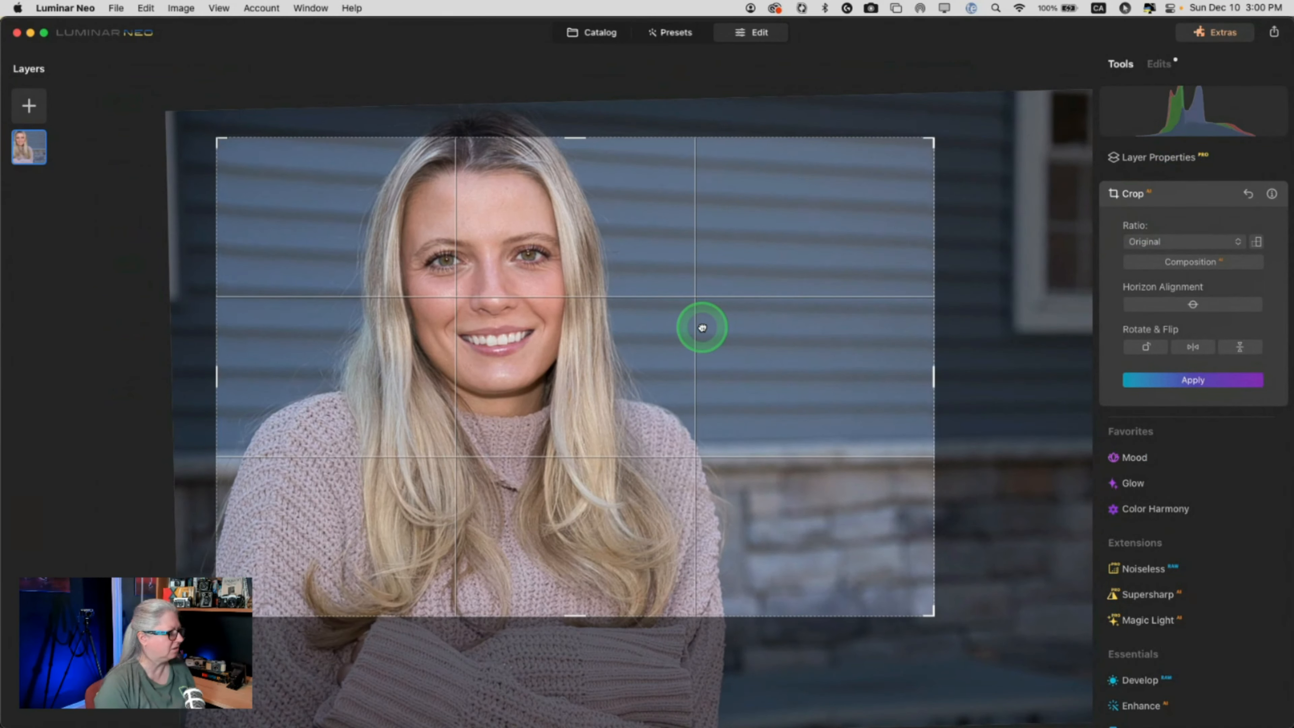
left_click(1178, 206)
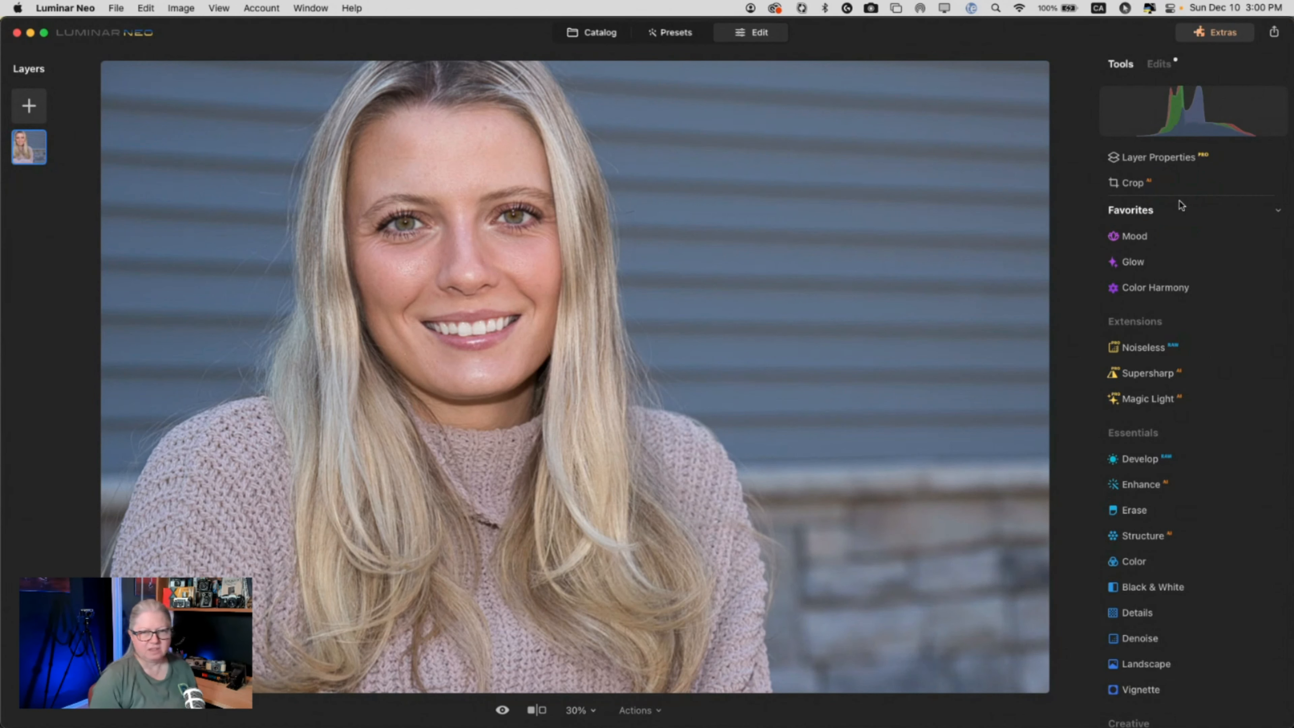
- Open the favorite presets and preview Golden Glow, Soft B&W, Antique Grunge and Gritty B&W on the portrait
left_click(672, 34)
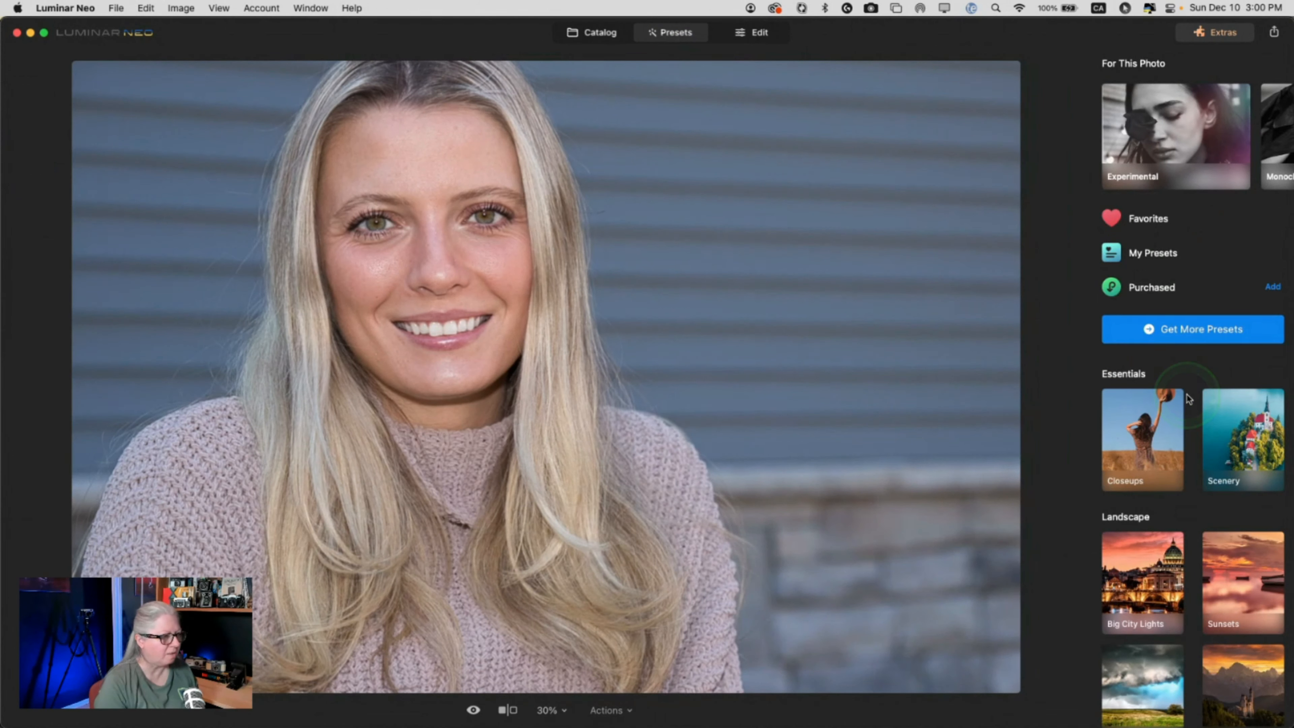
left_click(1138, 218)
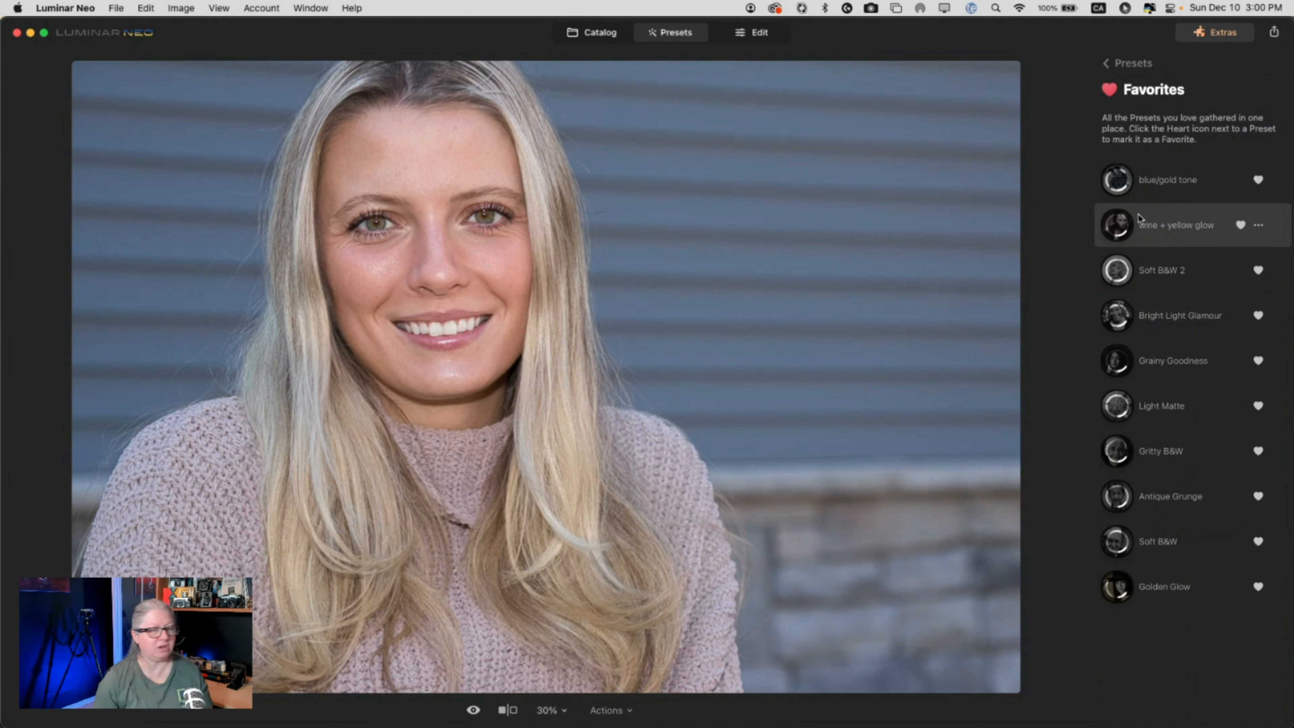
left_click(1048, 277)
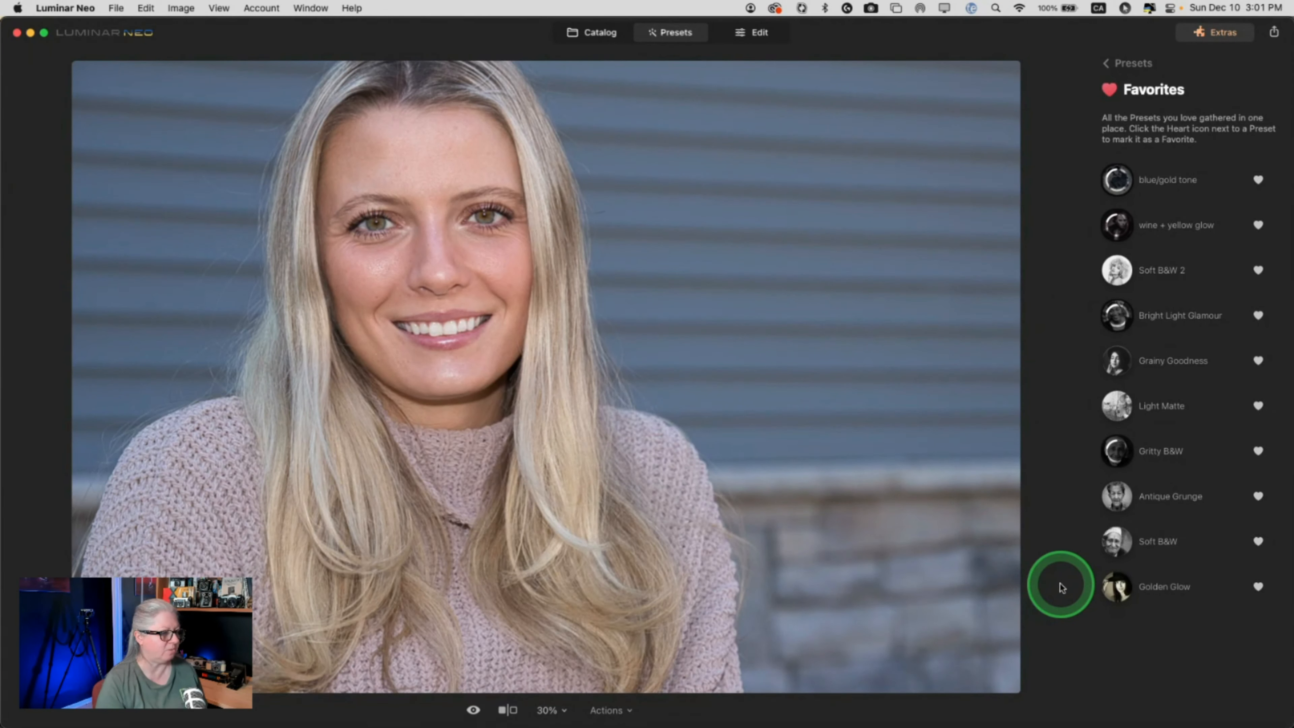
left_click(1114, 587)
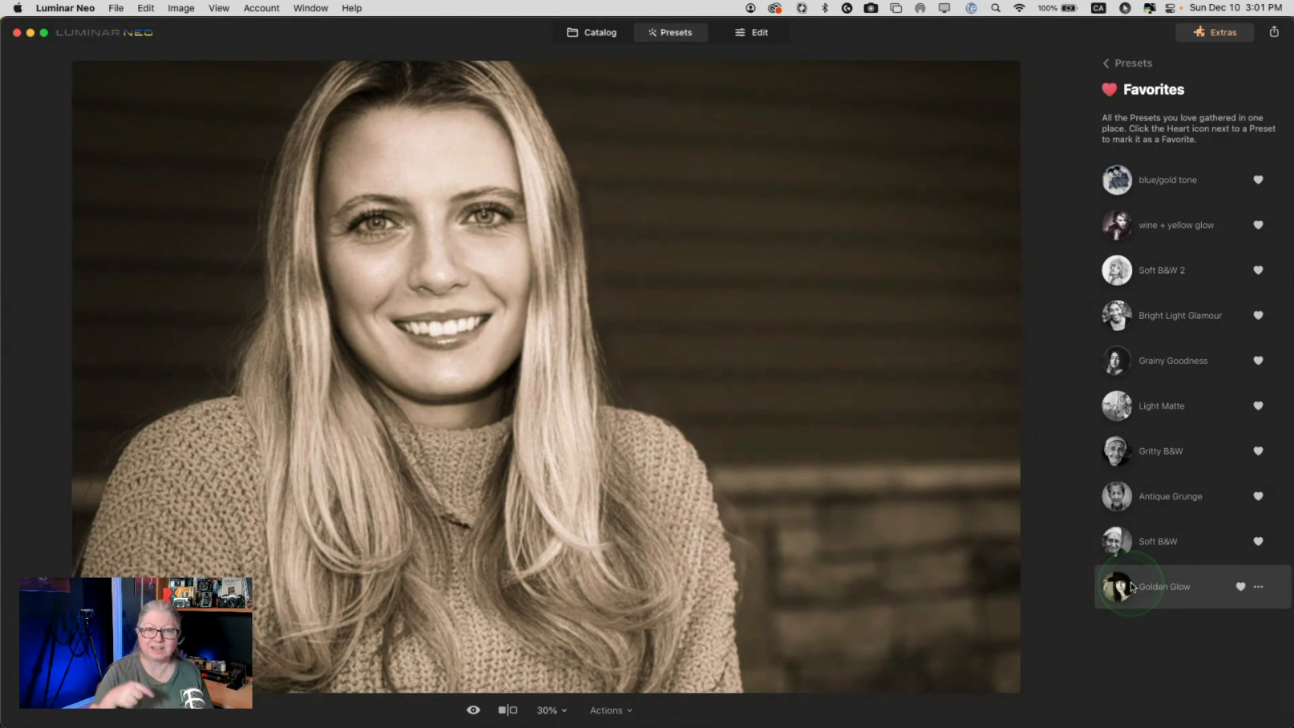
left_click(1139, 542)
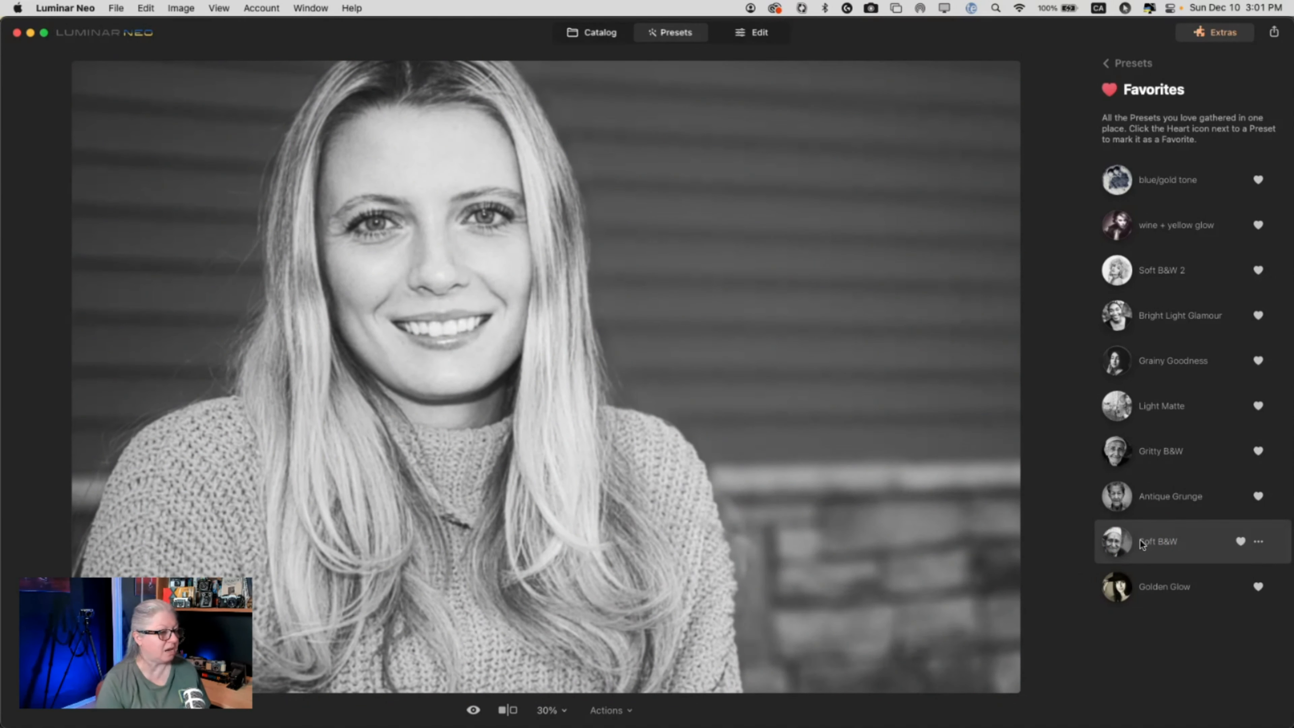
left_click(1142, 495)
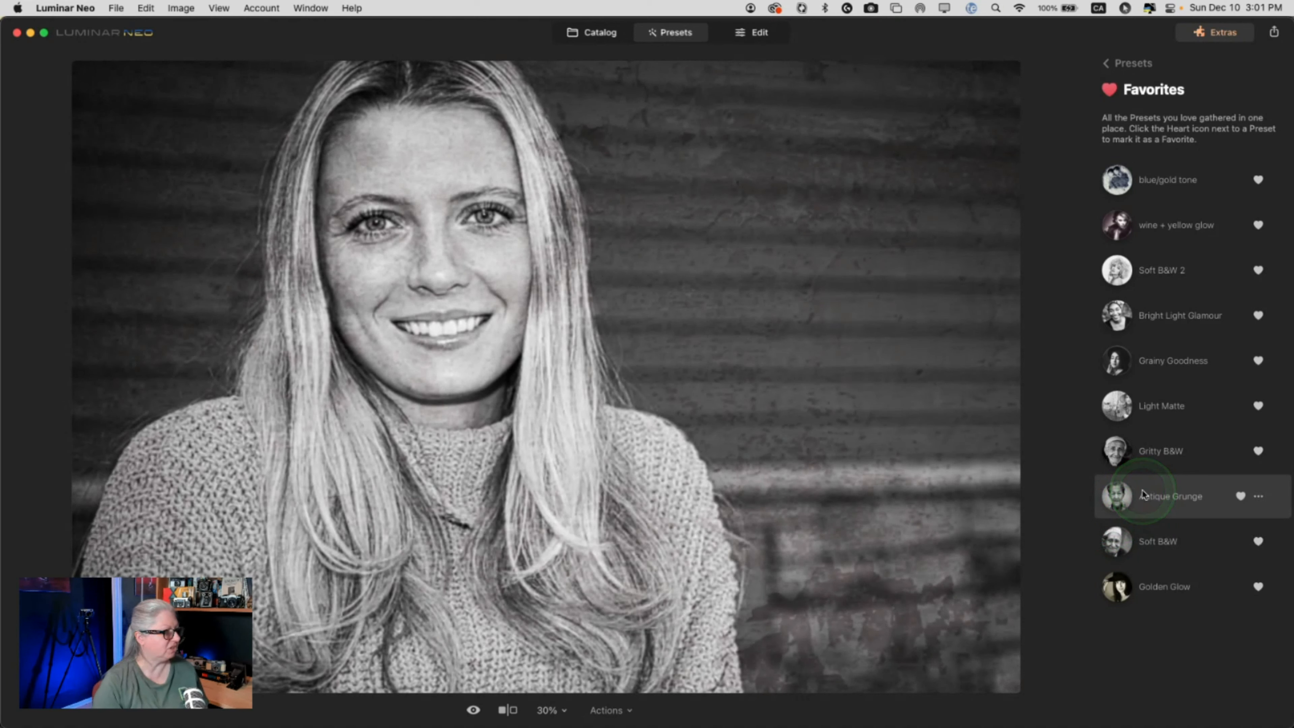
left_click(1148, 458)
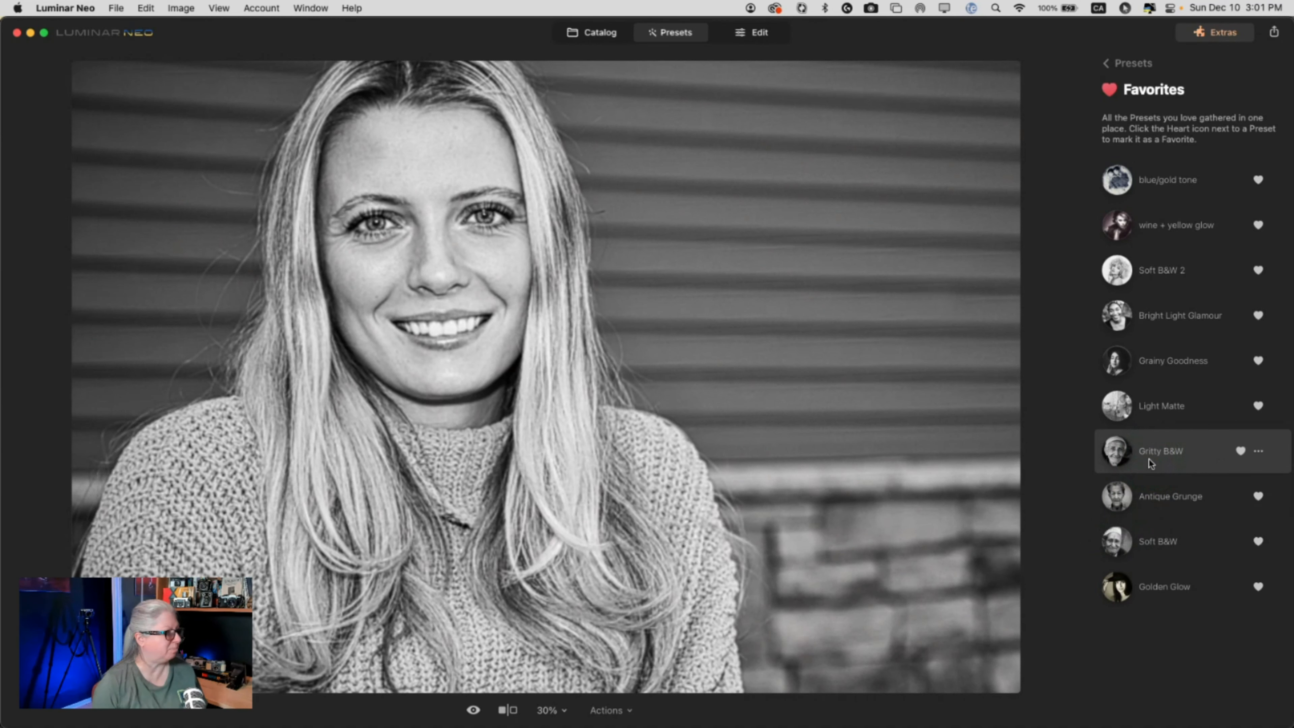
- Preview the Light Matte, Grainy Goodness, Bright Light Glamour, Soft B&W 2, wine + yellow glow and blue/gold tone presets
left_click(1156, 414)
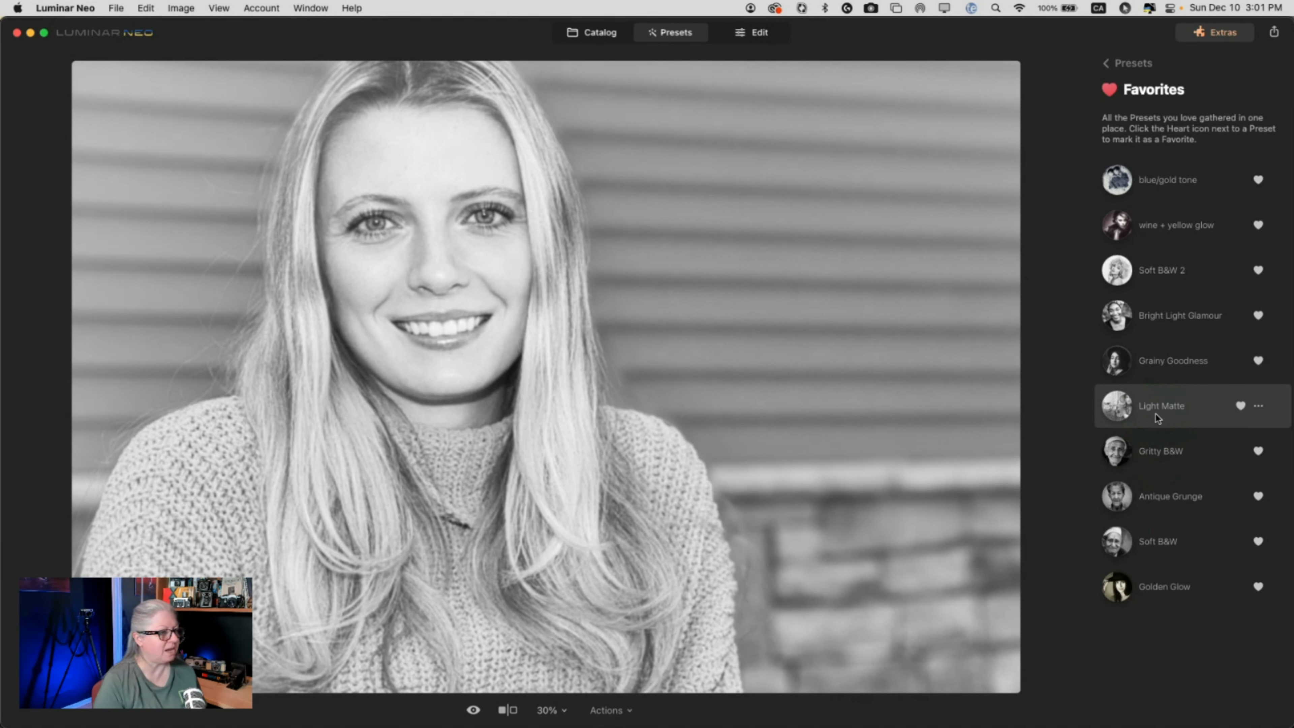
left_click(1158, 371)
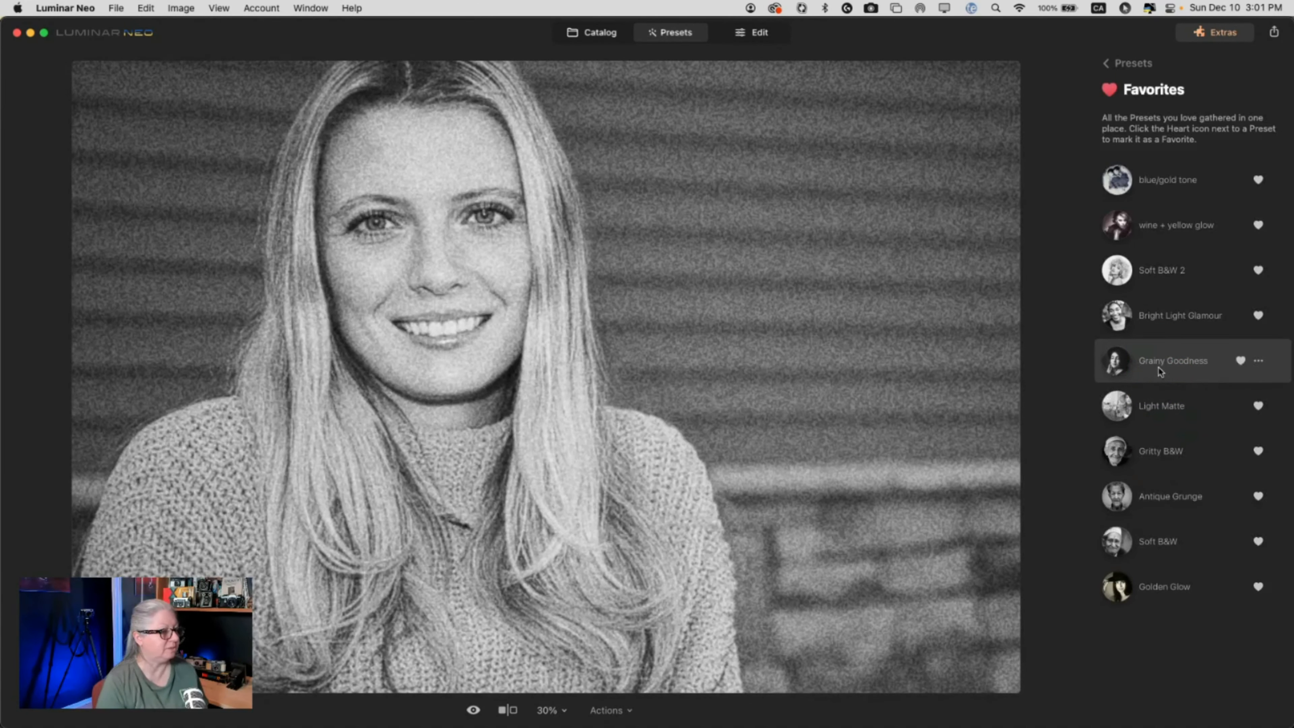
left_click(1153, 316)
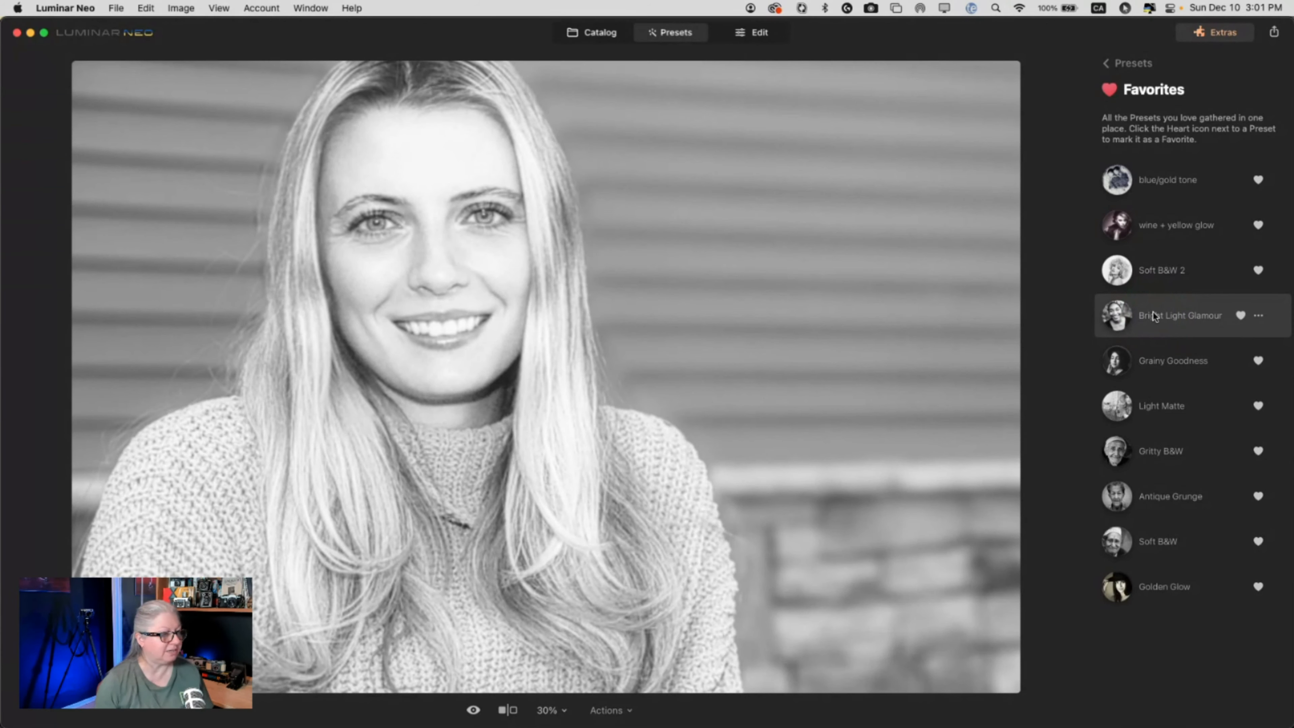
left_click(1154, 315)
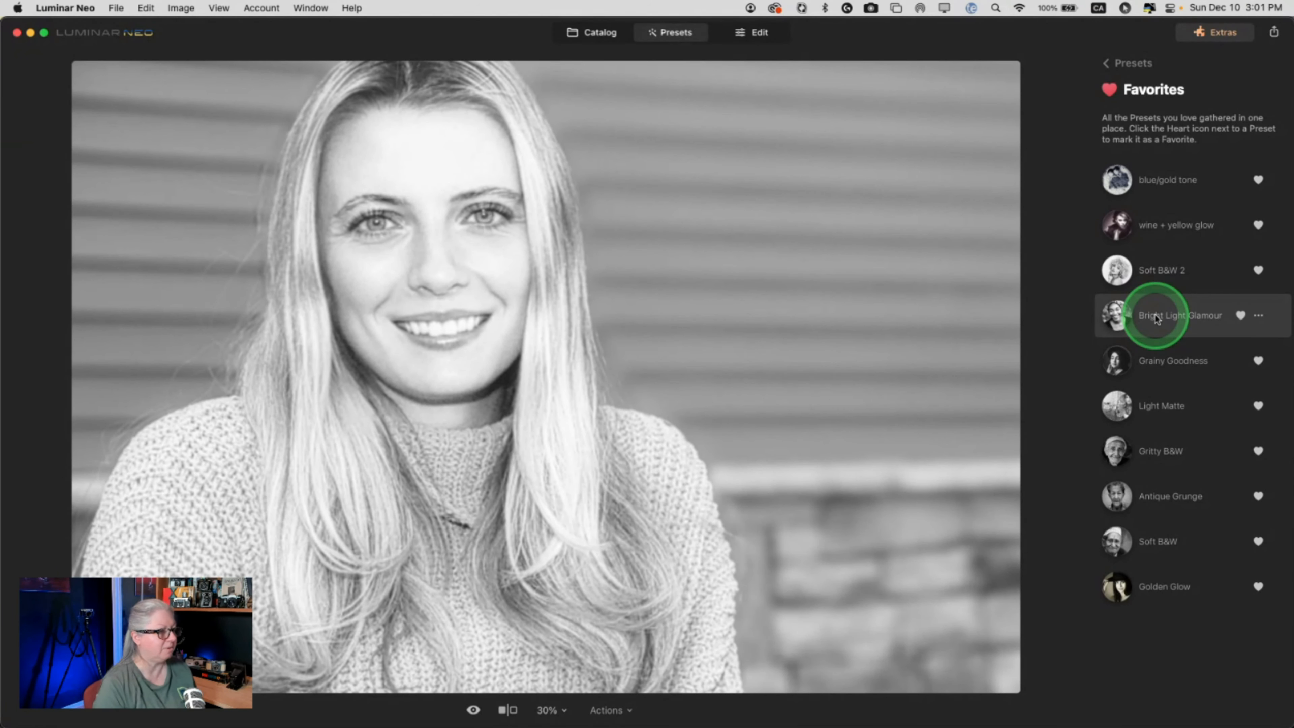
left_click(1162, 272)
left_click(1155, 229)
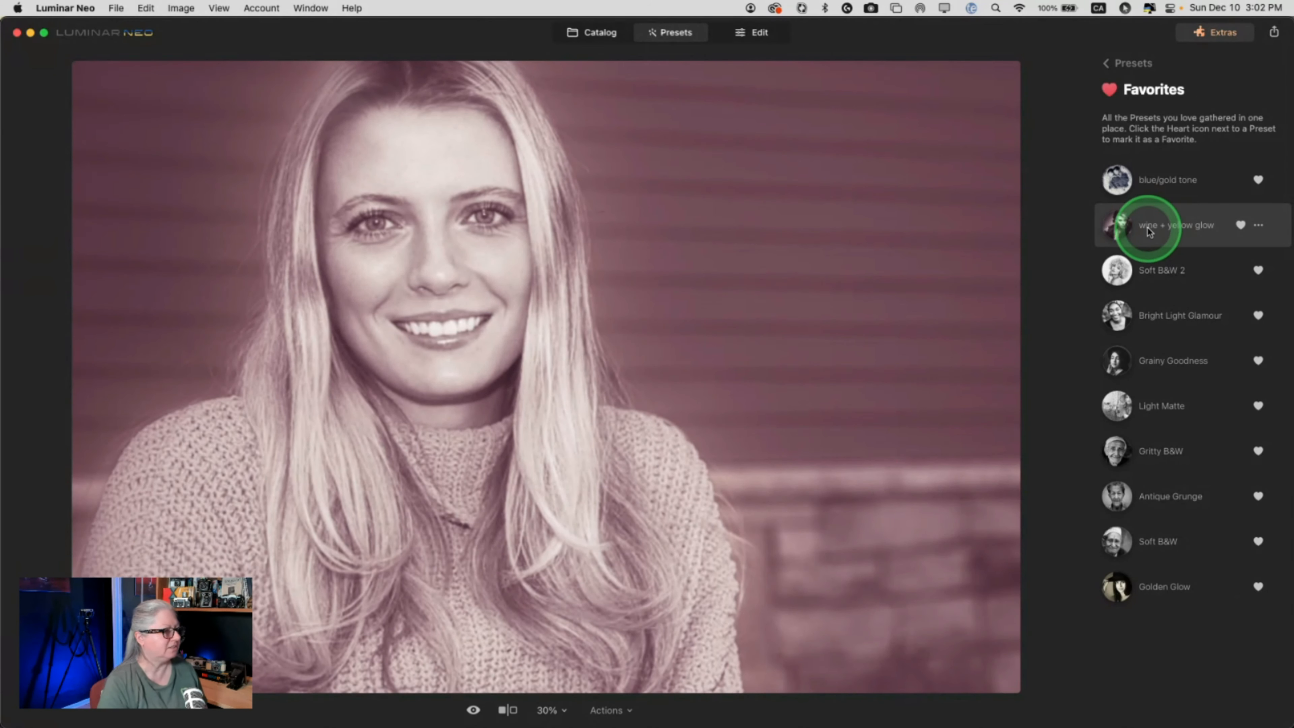
left_click(1156, 193)
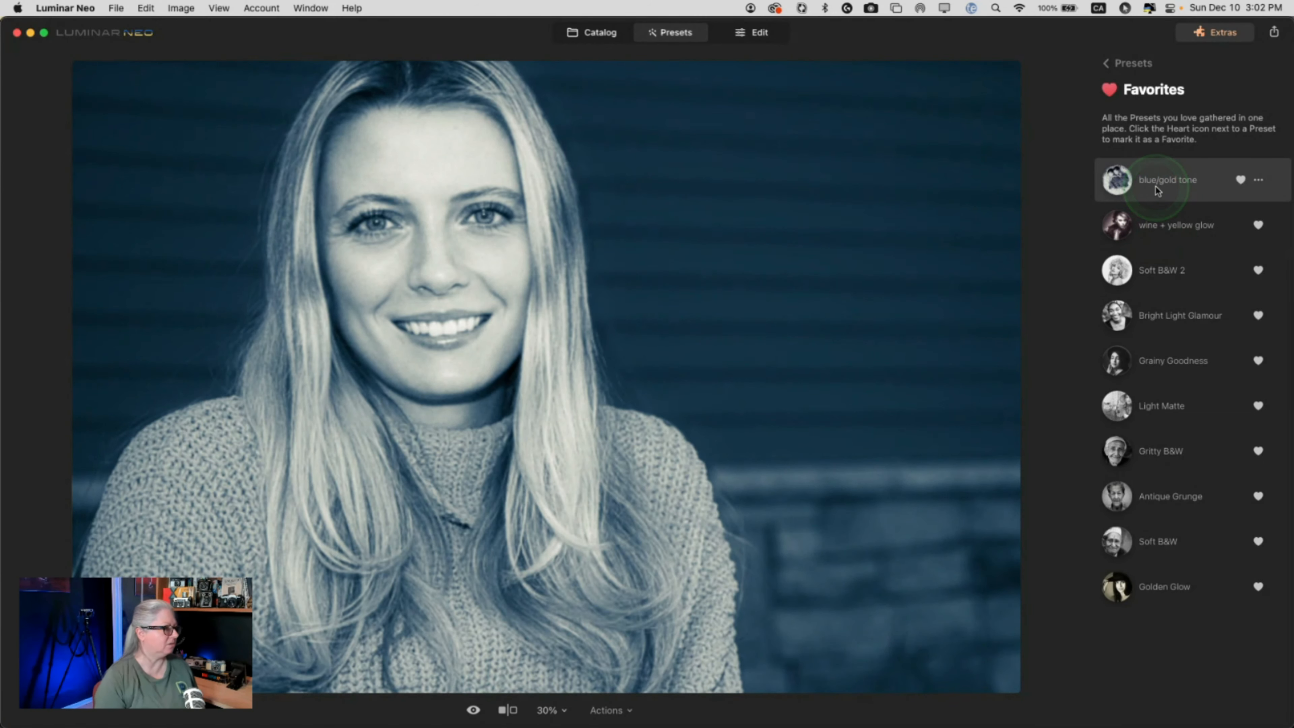
- Preview the favorite presets again in order, from wine + yellow glow through to Soft B&W
left_click(1156, 222)
left_click(1148, 271)
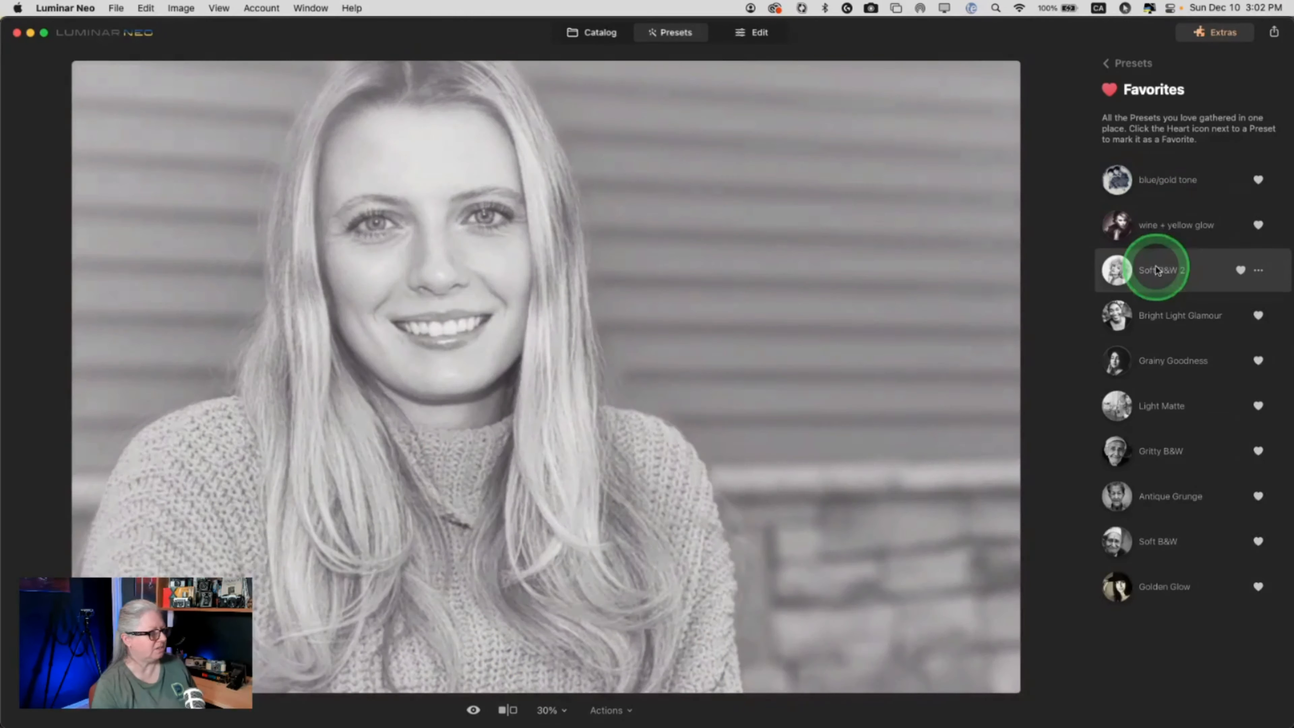
left_click(1149, 317)
left_click(1135, 359)
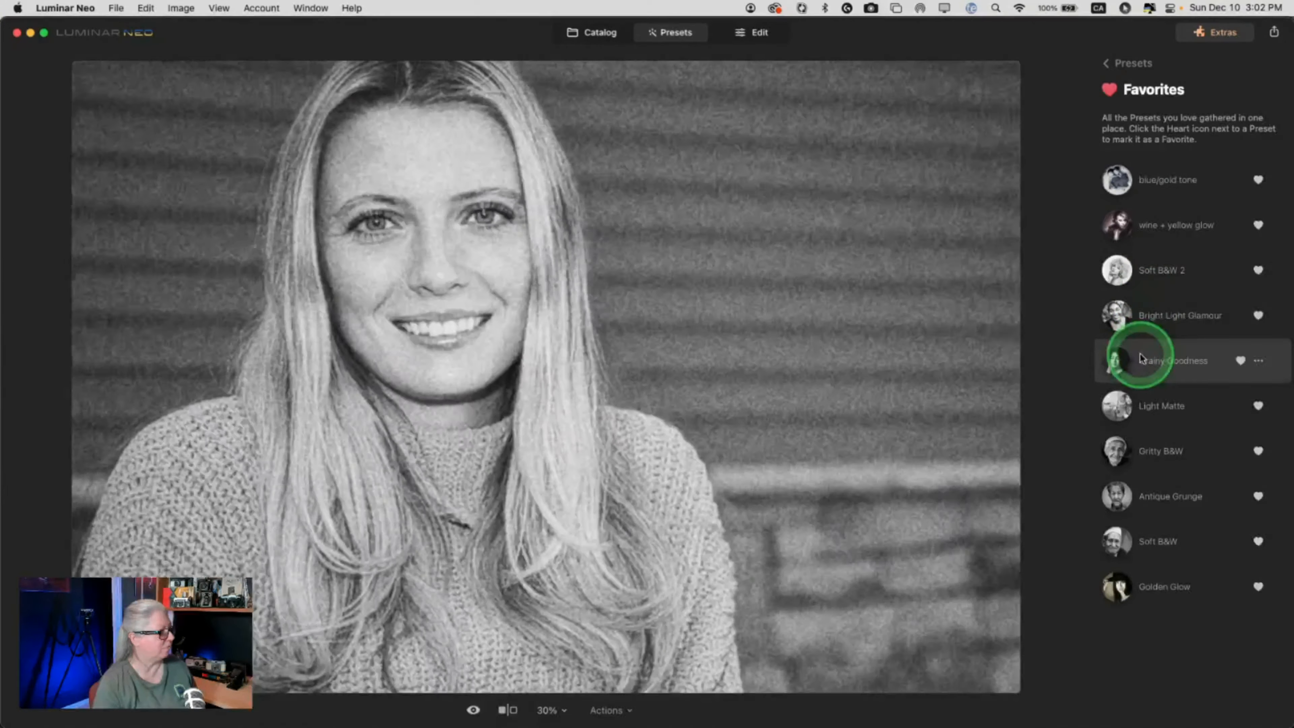
left_click(1128, 405)
left_click(1129, 442)
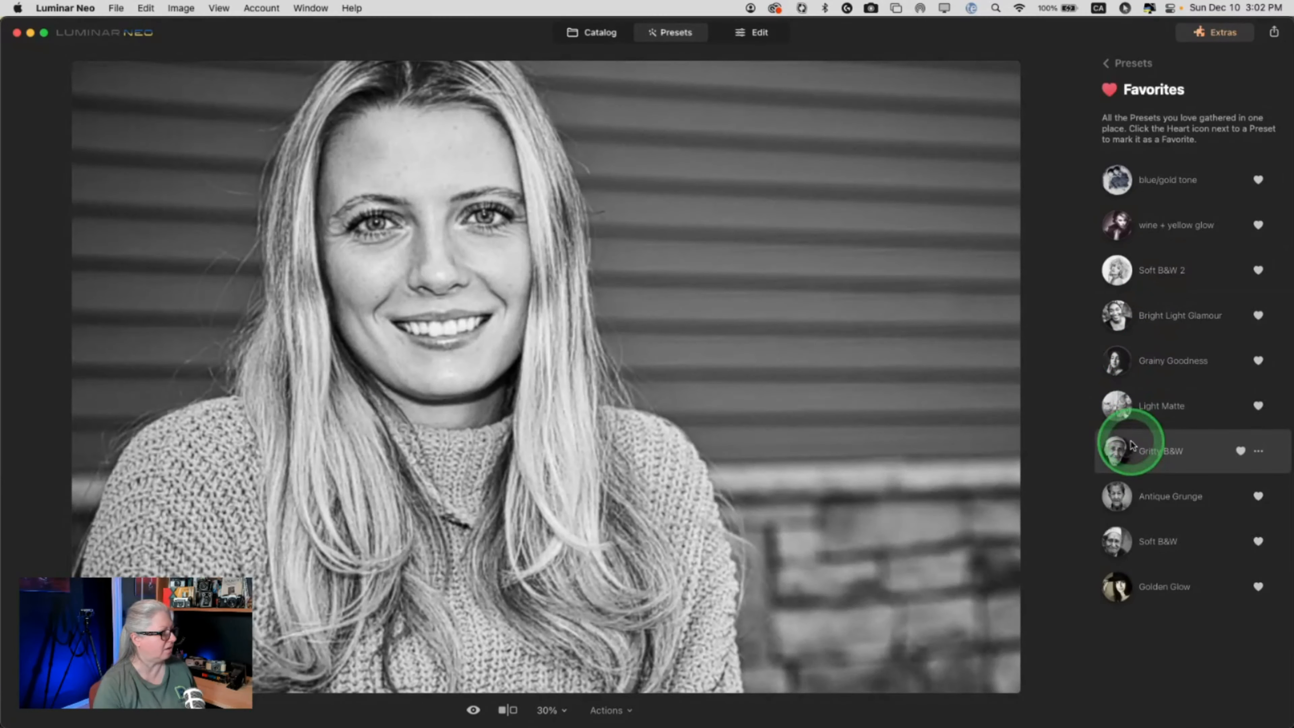
left_click(1128, 494)
left_click(1129, 539)
- Apply the Golden Glow preset to the portrait at a strength of 100
left_click(1130, 585)
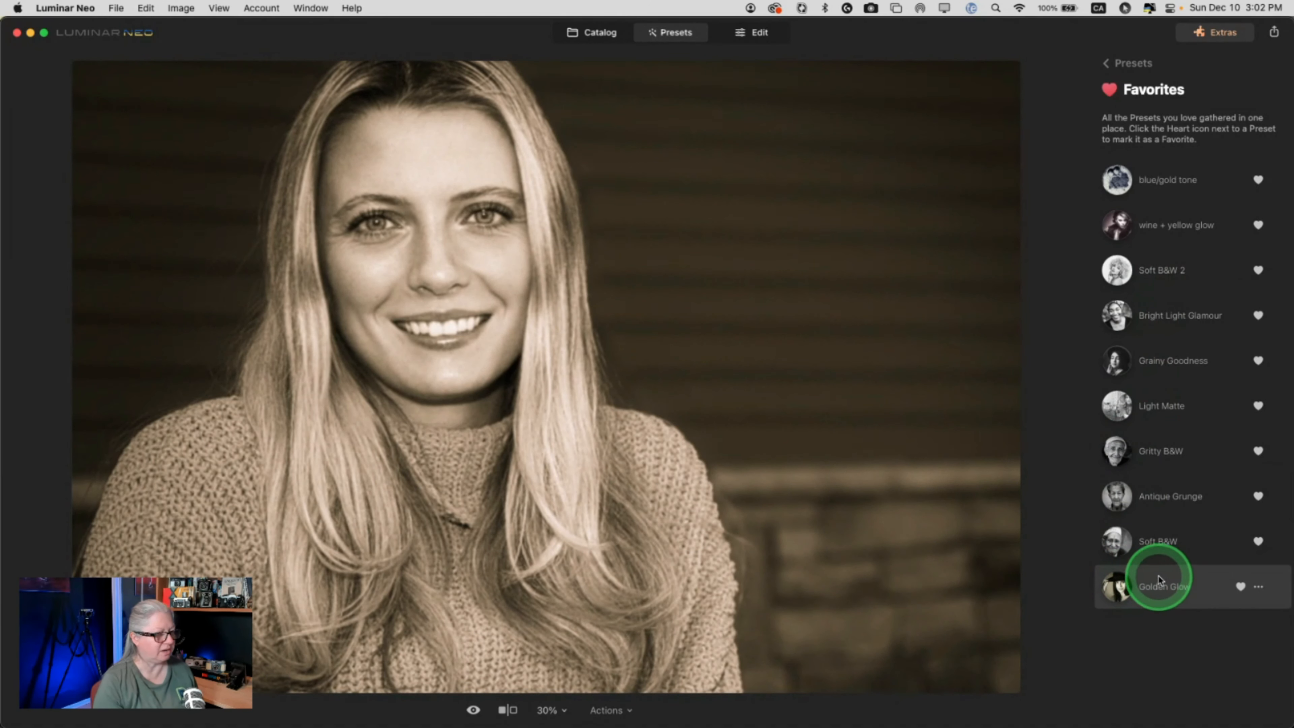
left_click(1168, 577)
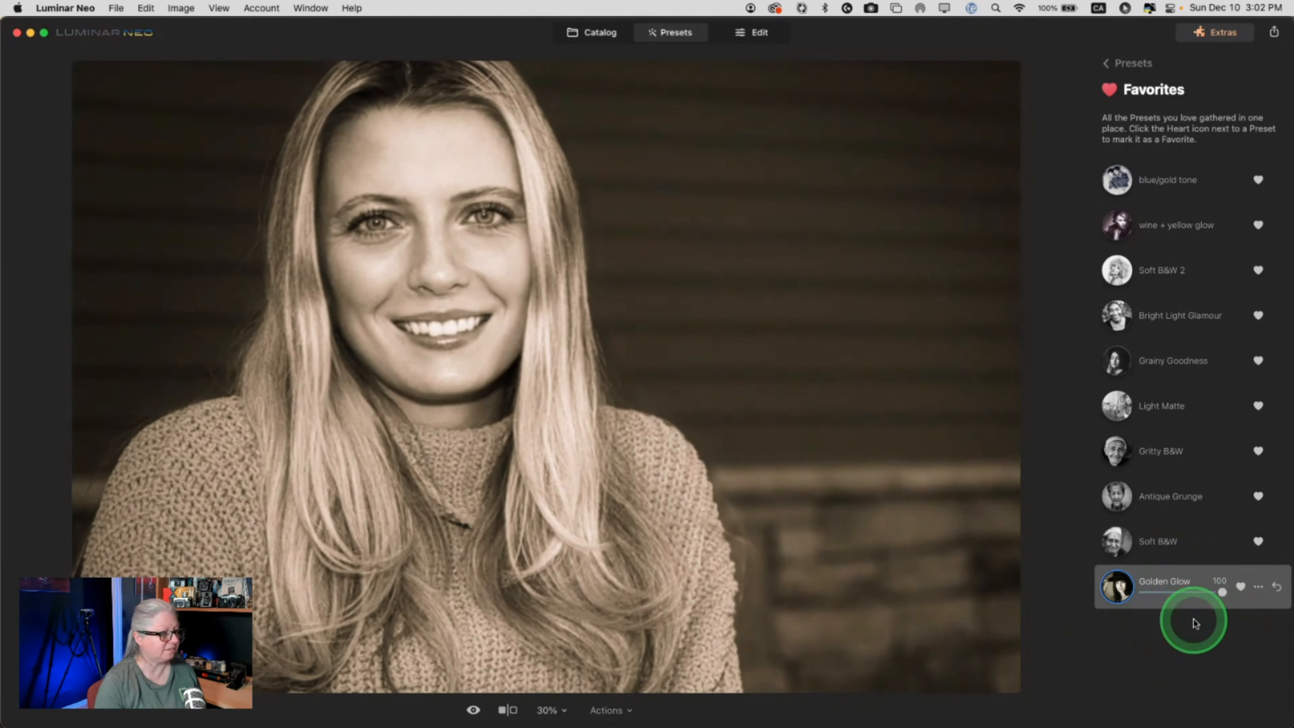
mouse_move(1222, 592)
left_mouse_down()
mouse_move(1152, 592)
mouse_move(1262, 586)
mouse_move(1221, 596)
left_mouse_up()
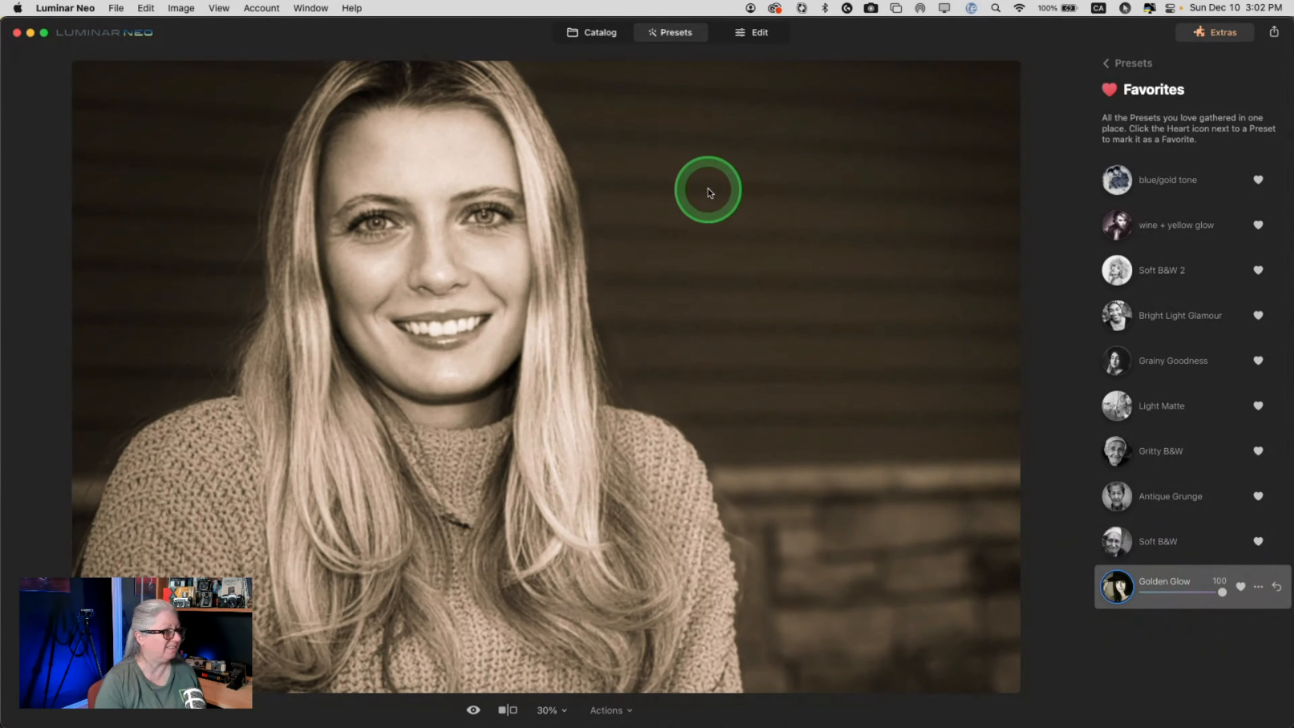
- Brighten the portrait by slightly lifting the lower and upper points of the curve in its RAW Develop edit
left_click(753, 33)
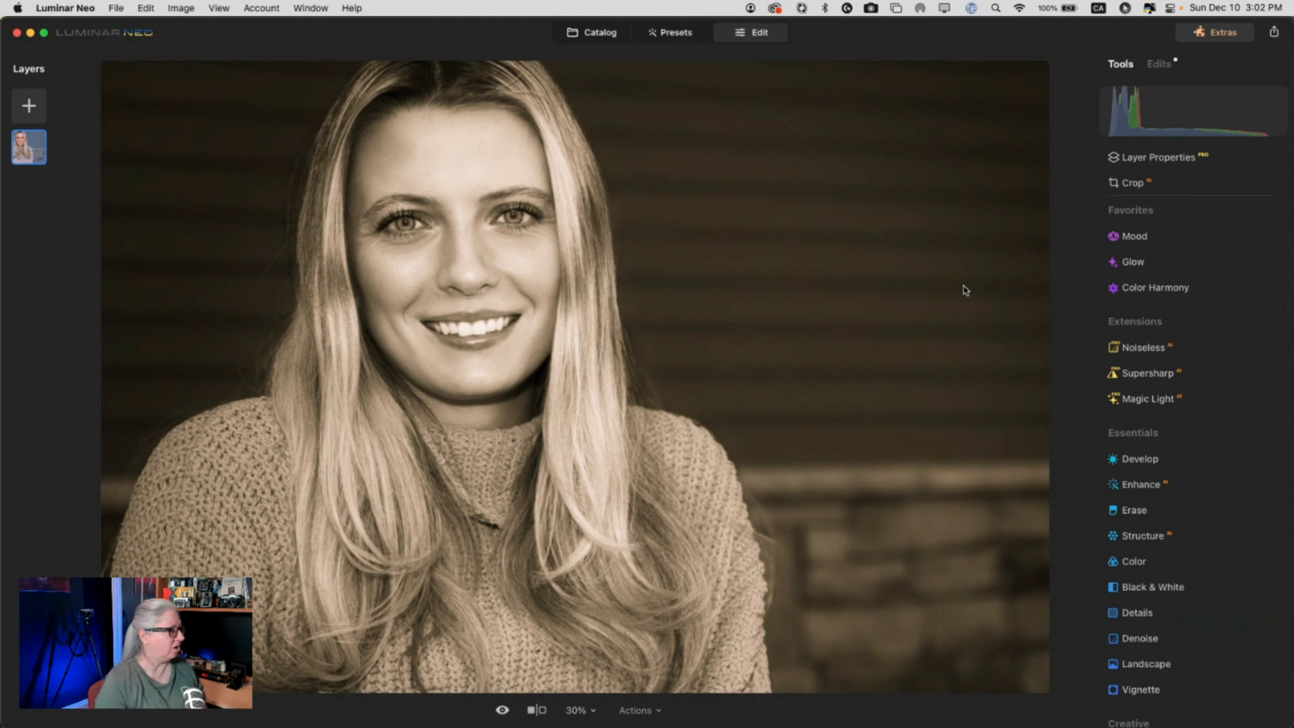
left_click(1157, 66)
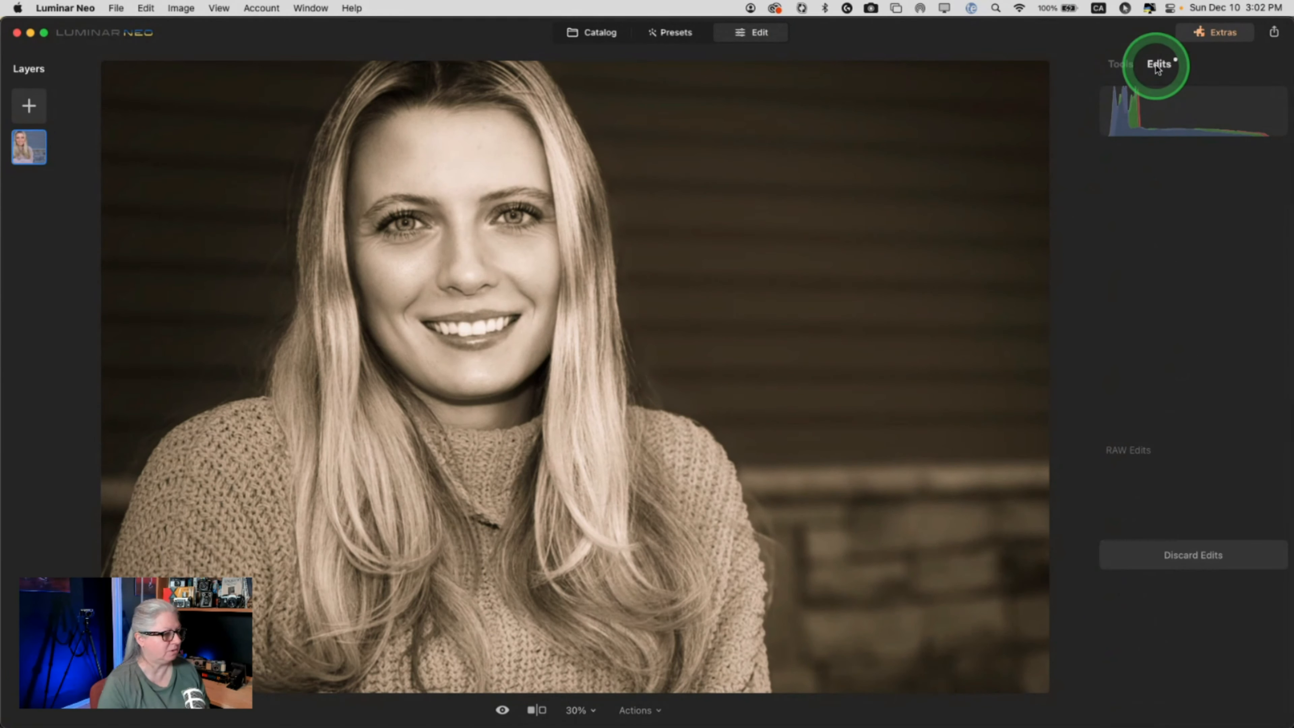
scroll(1172, 352, "down", 2)
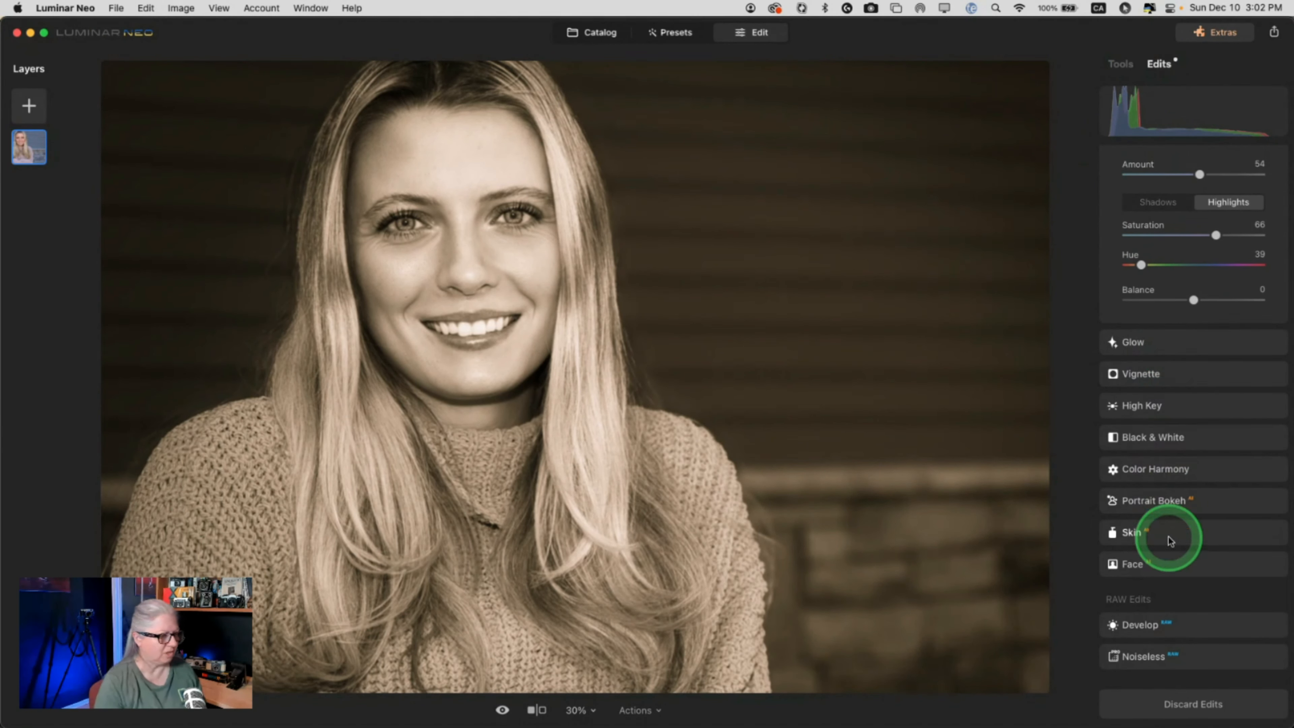
left_click(1181, 625)
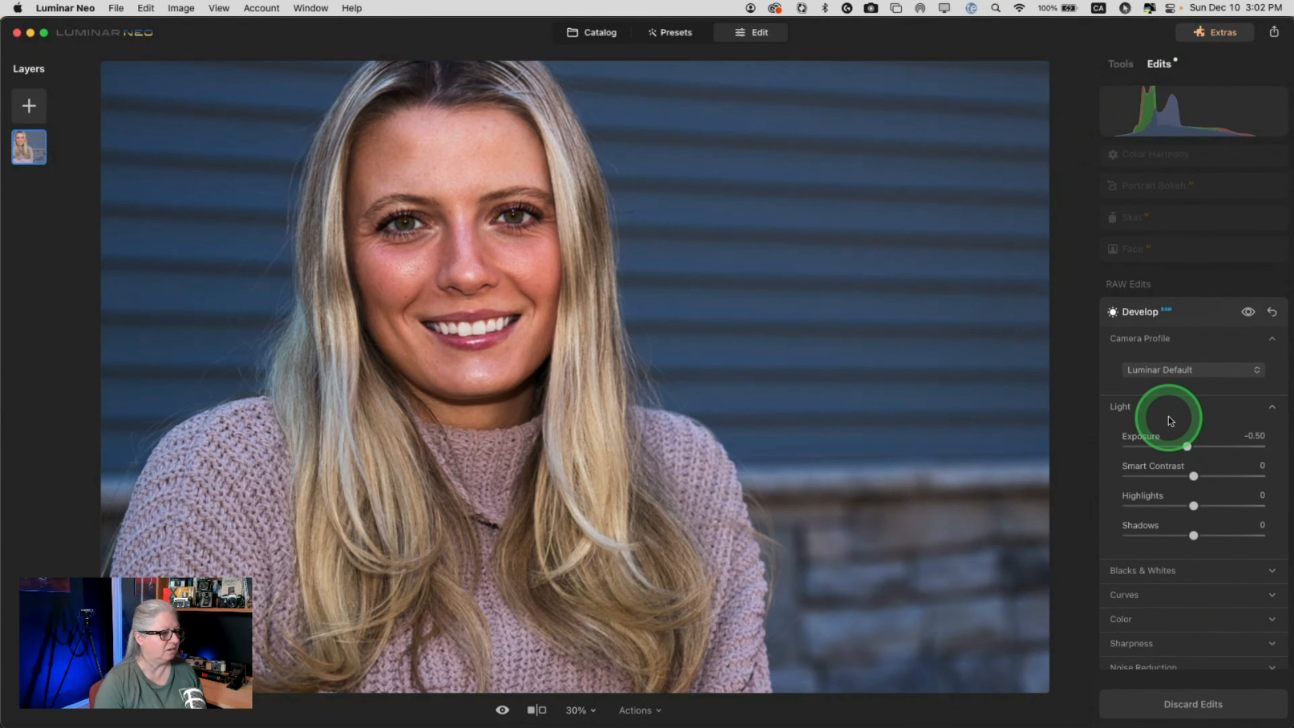
scroll(1146, 484, "down", 2)
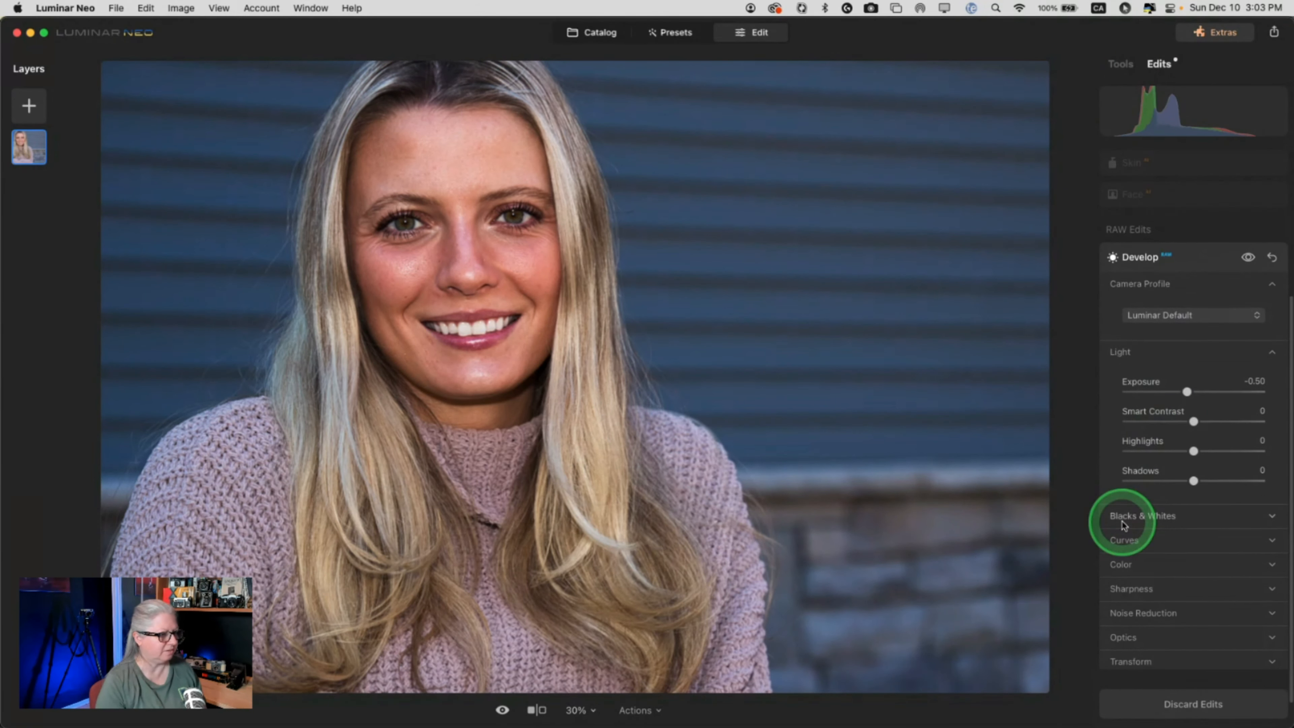
left_click(1128, 532)
scroll(1127, 535, "down", 5)
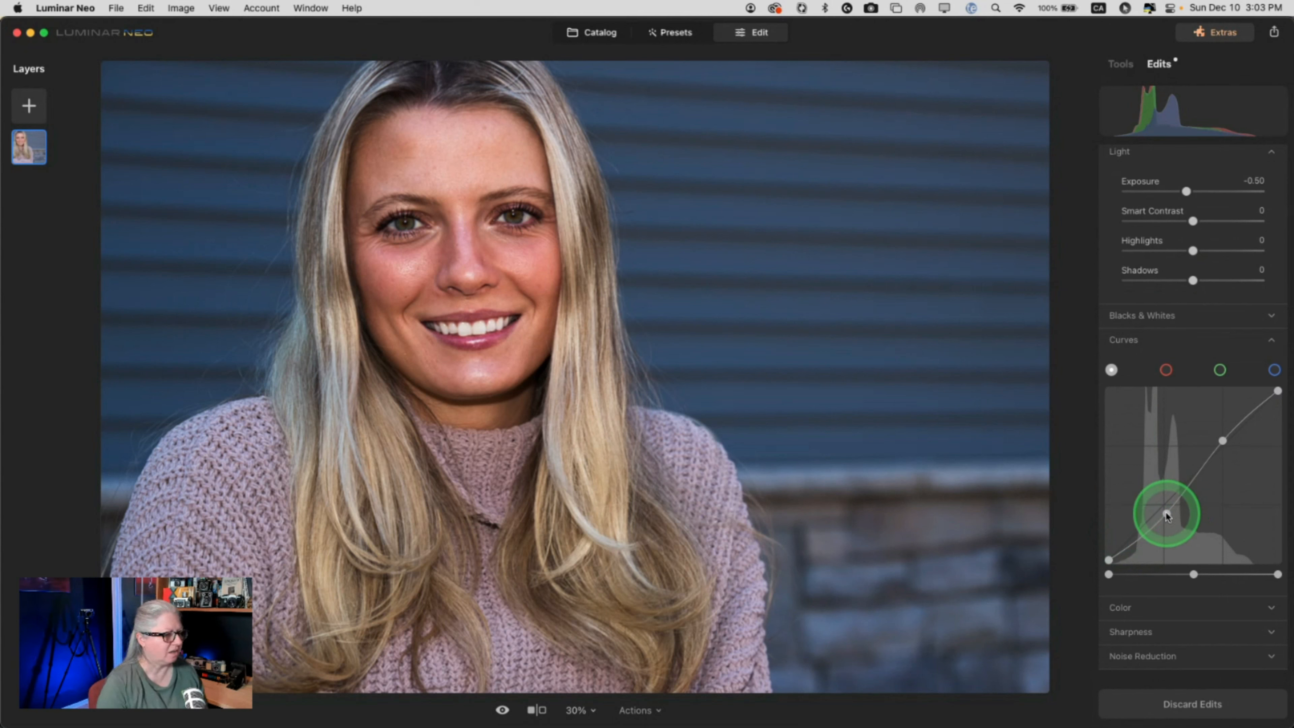
left_click_drag(1166, 513, 1162, 511)
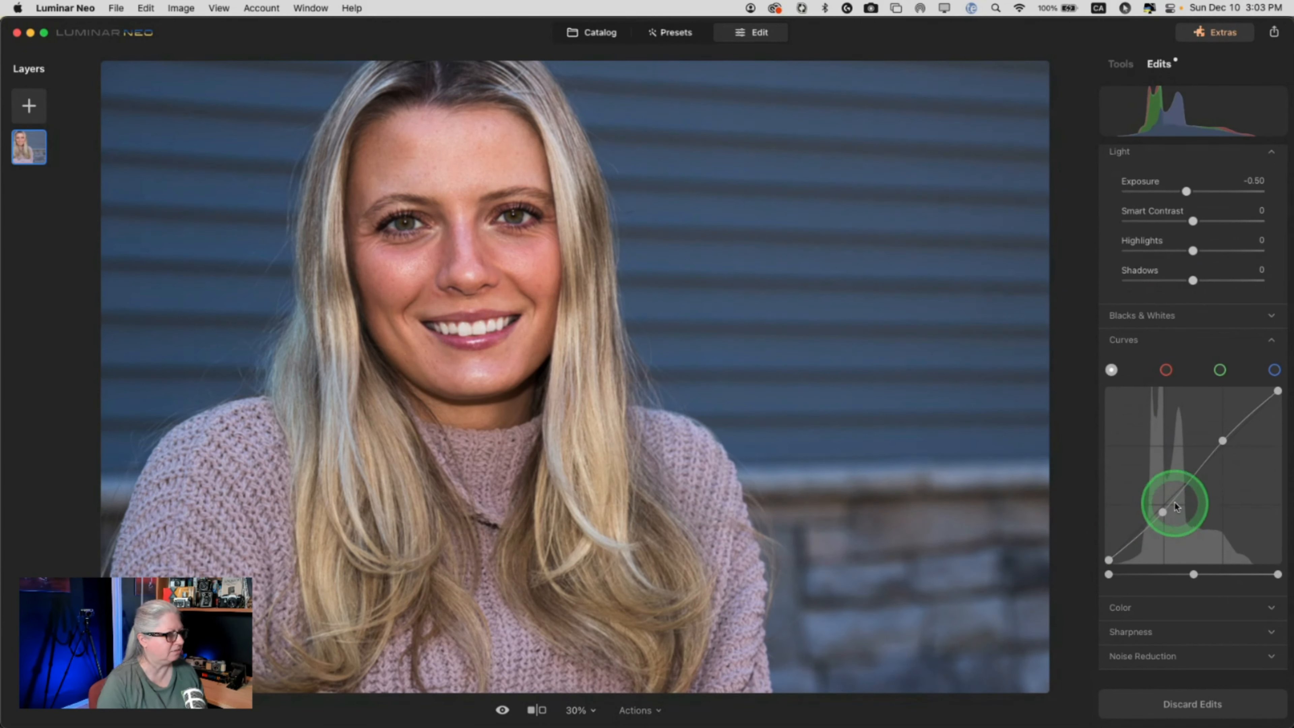
left_click_drag(1223, 441, 1220, 441)
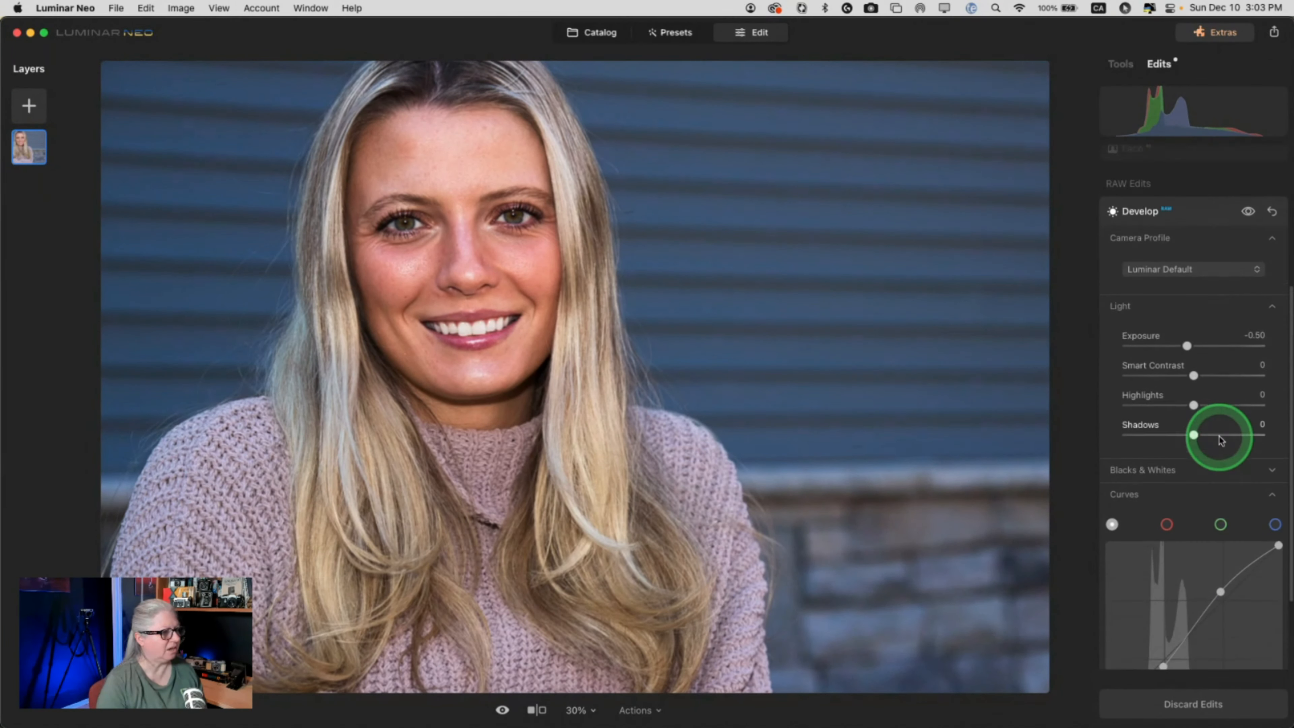
- Open the Face adjustments among the applied edits and compare the portrait with them off and on
scroll(1221, 439, "up", 5)
scroll(1219, 437, "up", 3)
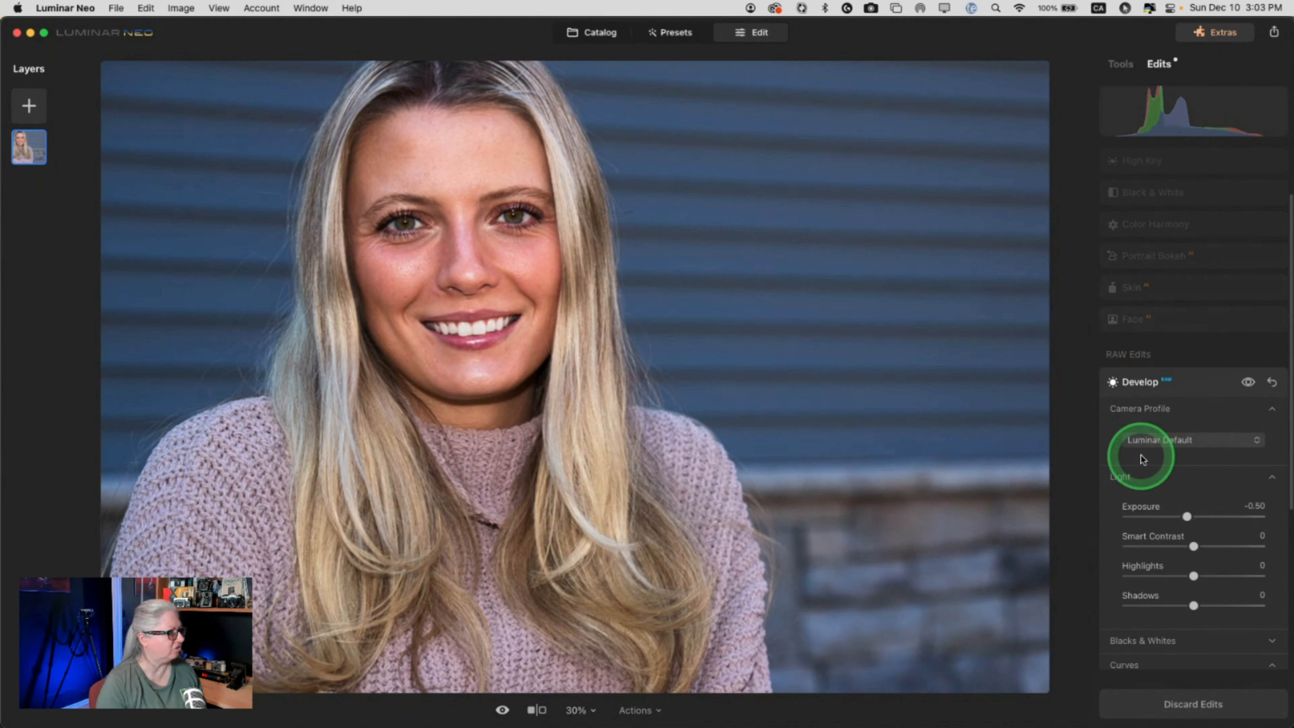
scroll(1141, 455, "up", 1)
scroll(1140, 458, "up", 1)
left_click(1184, 384)
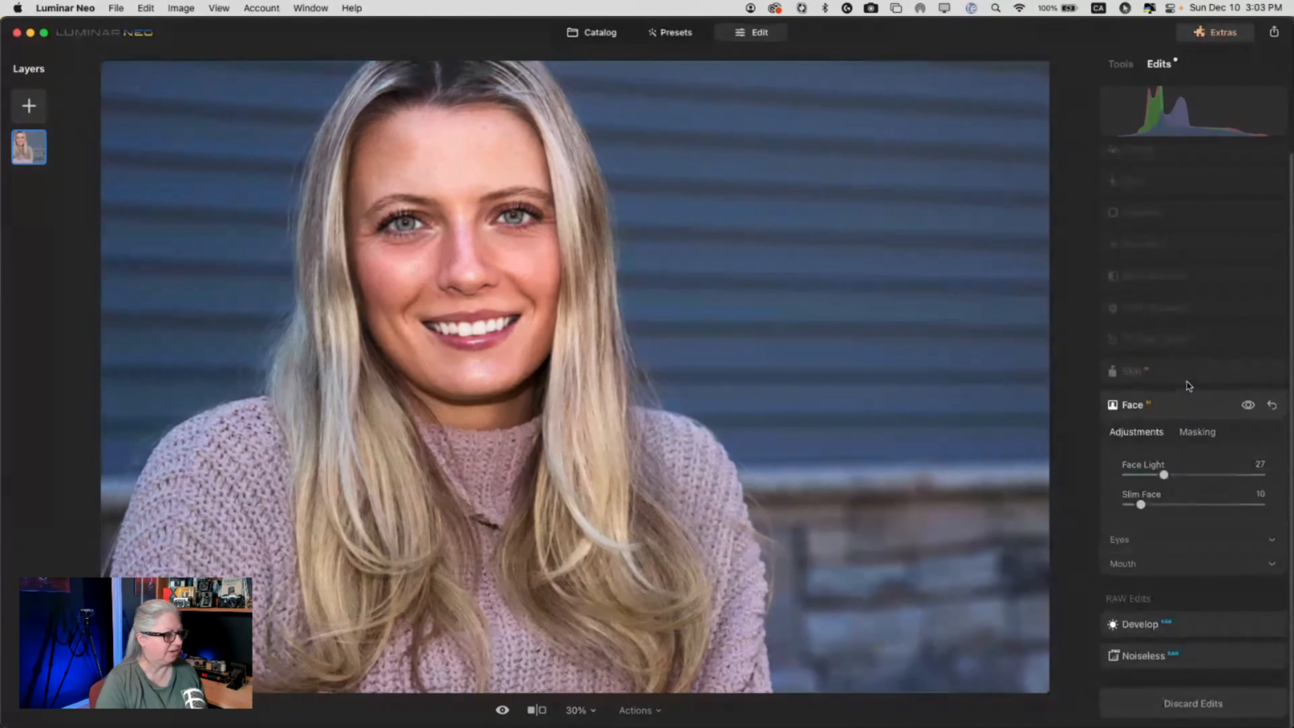
left_click(1117, 549)
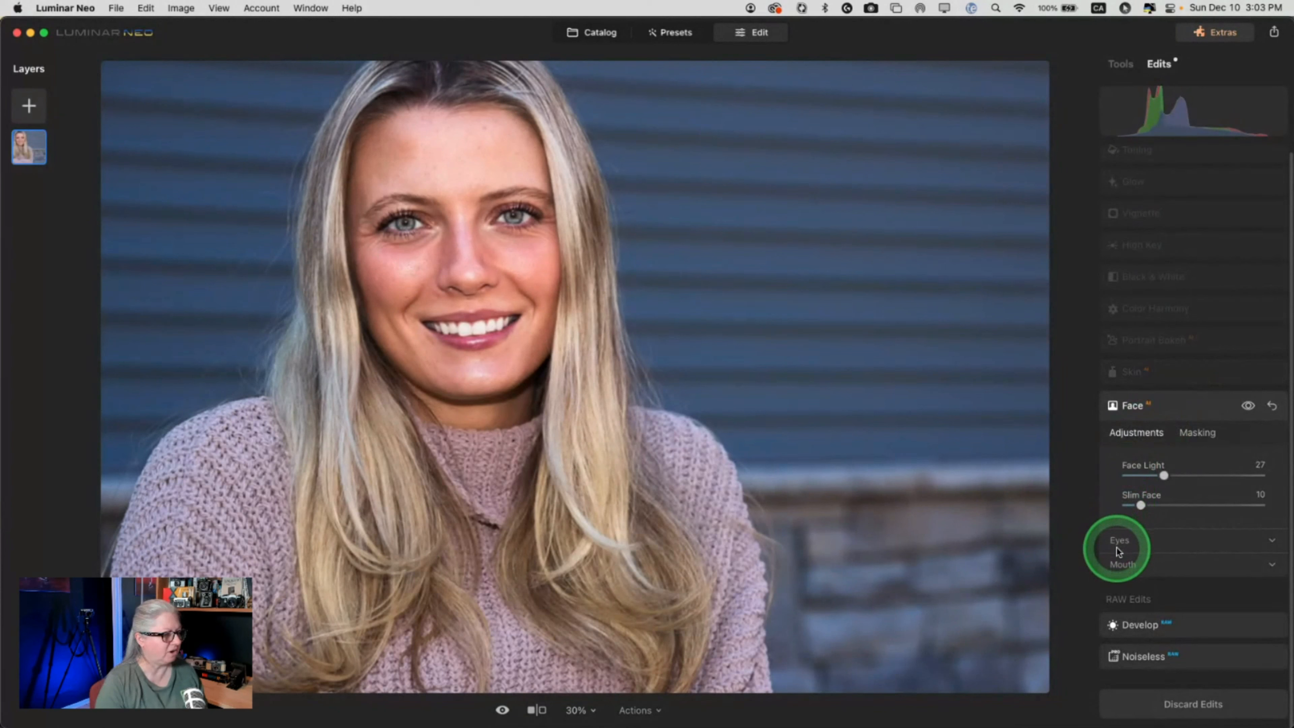
left_click(1245, 409)
left_click(1245, 410)
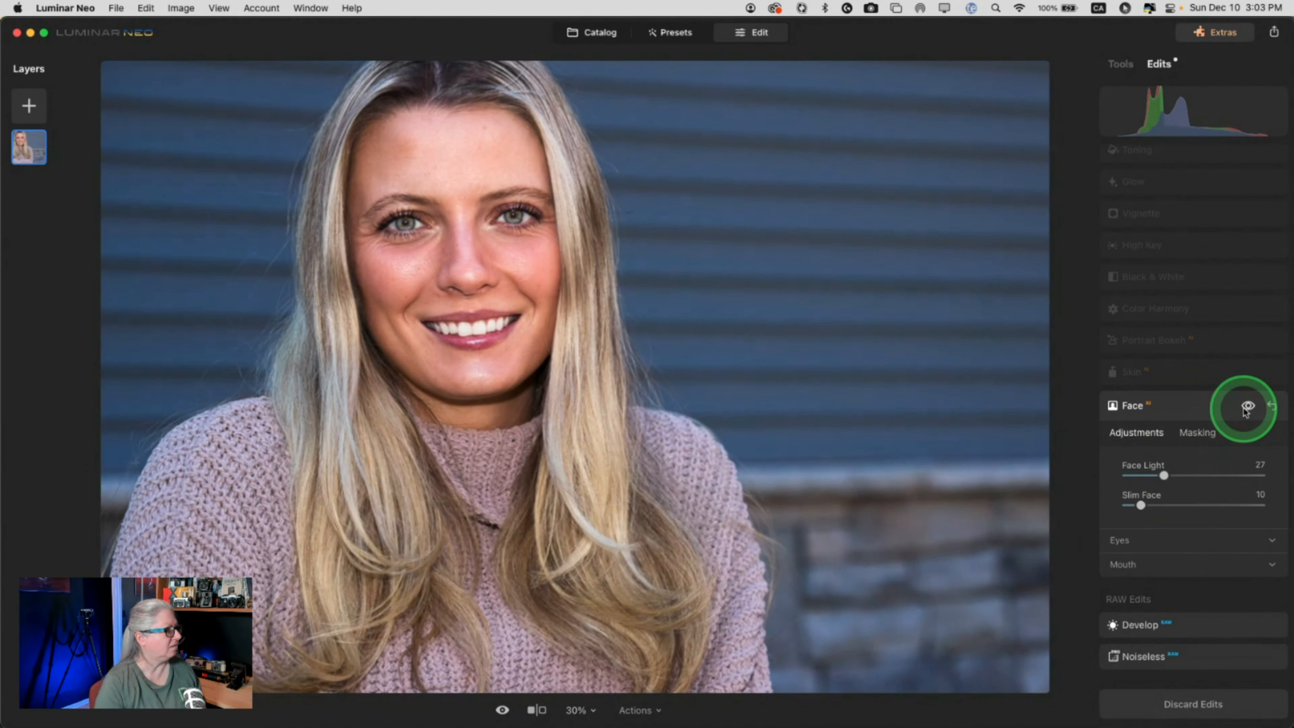
- Expand the Face edit's eye settings and compare the woman's face up close with the Face adjustments off and on
left_click(1117, 540)
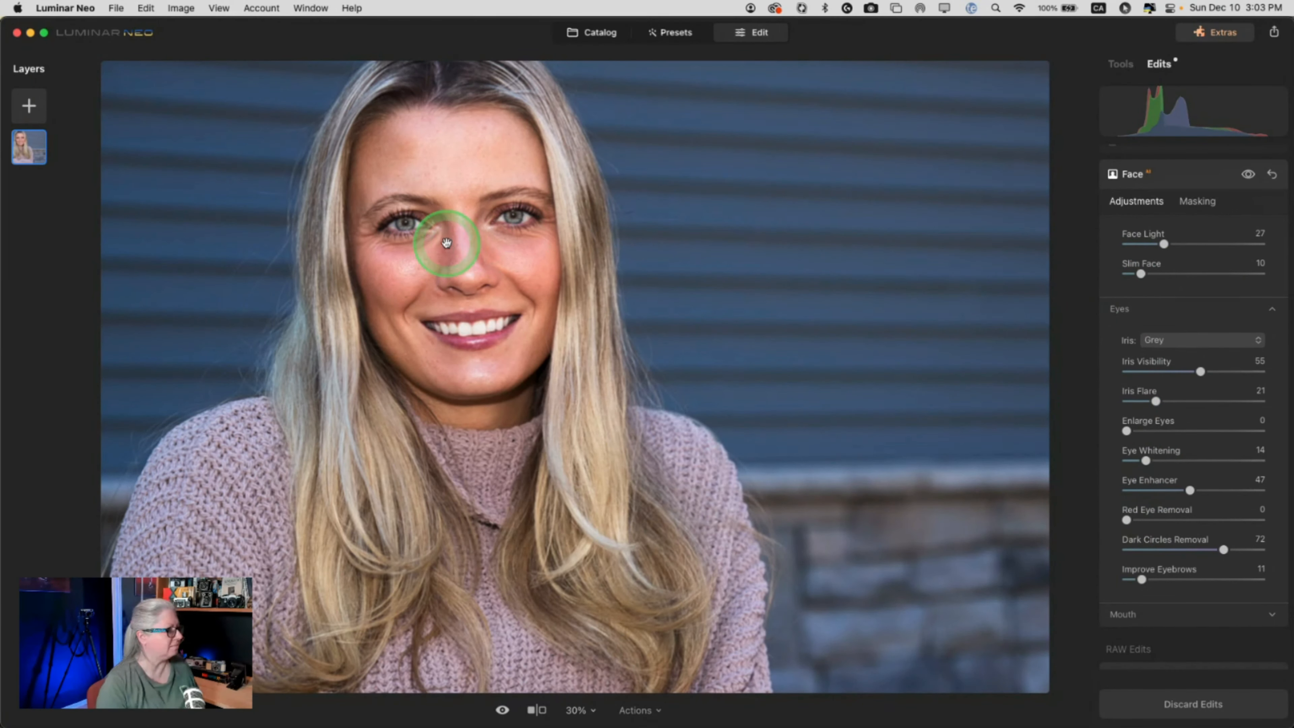
left_click_drag(446, 243, 557, 338)
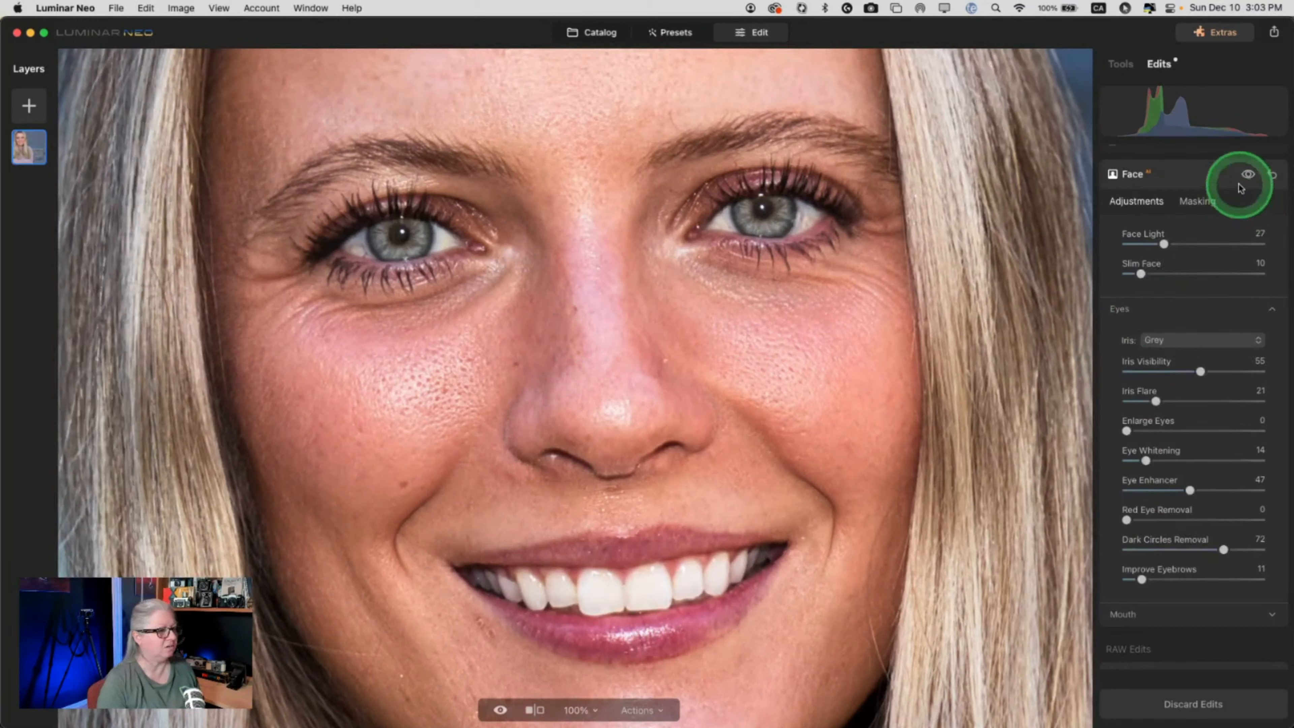
left_click(1248, 174)
left_click(1248, 175)
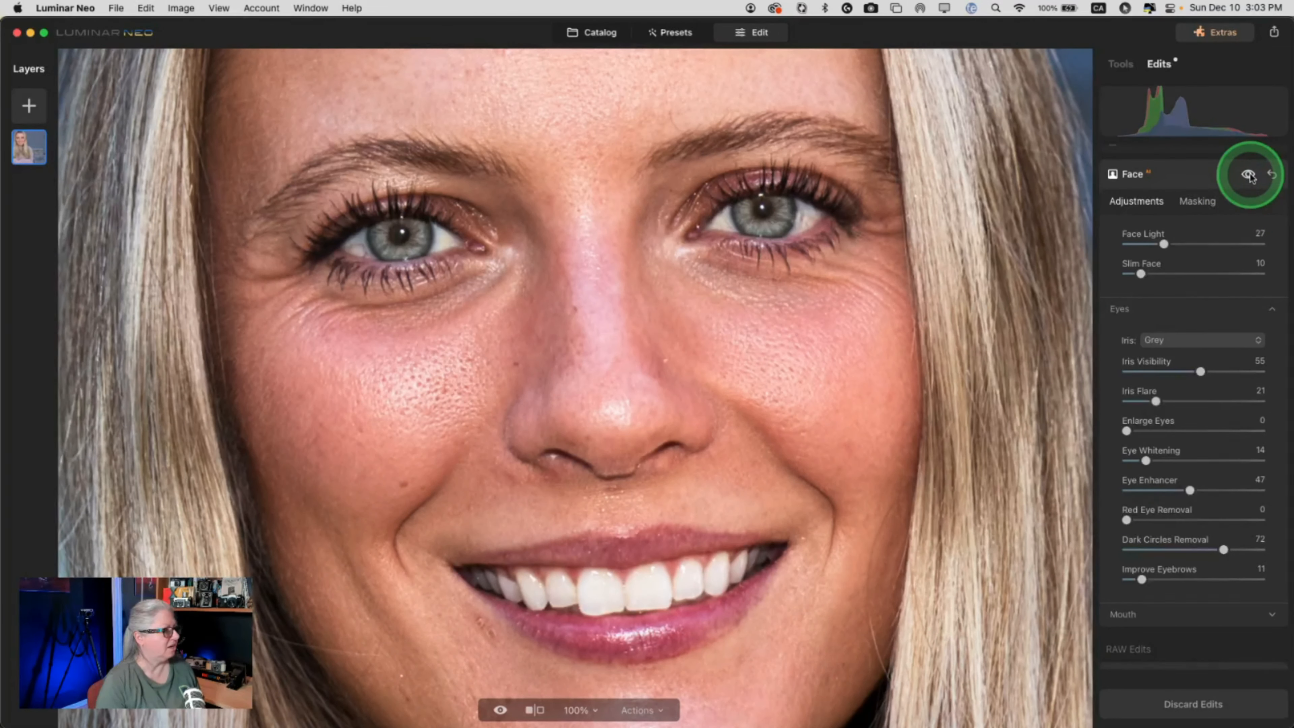
left_click(1248, 175)
left_click(1248, 175)
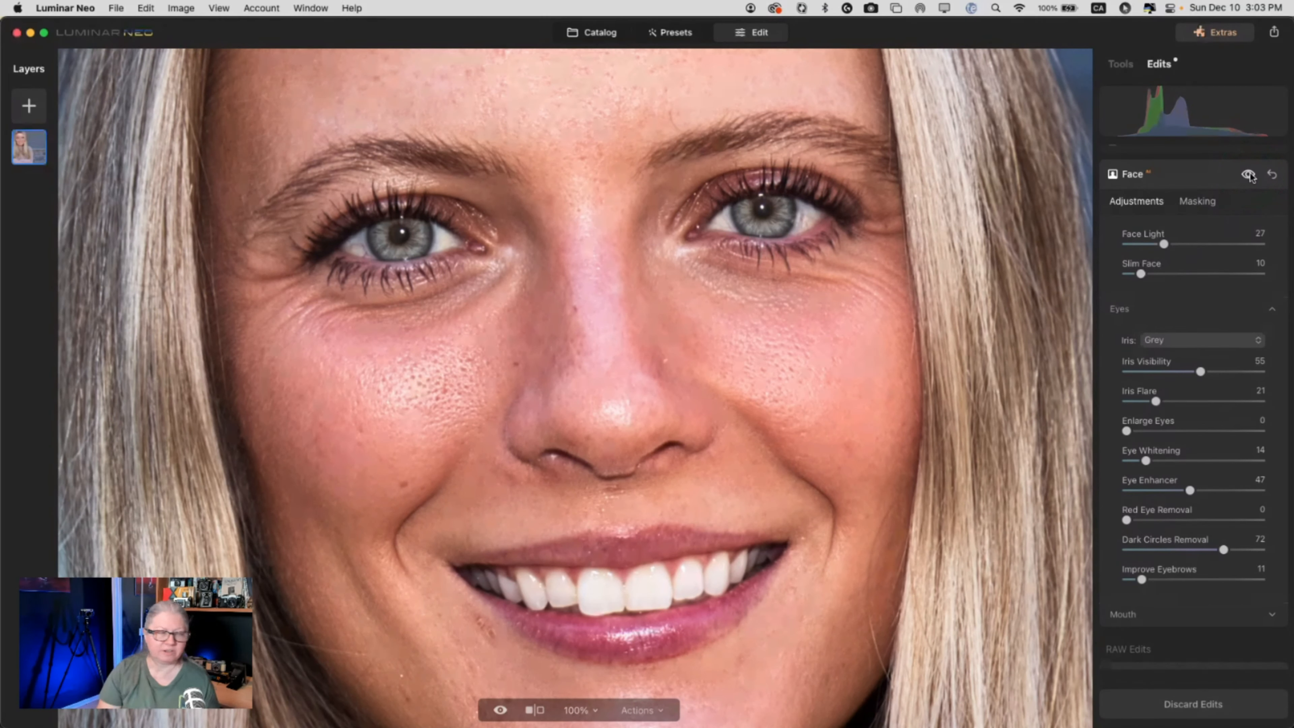
- Expand the Face edit's mouth settings and set Improve Eyebrows to 23 in its eye settings
scroll(1249, 177, "up", 2)
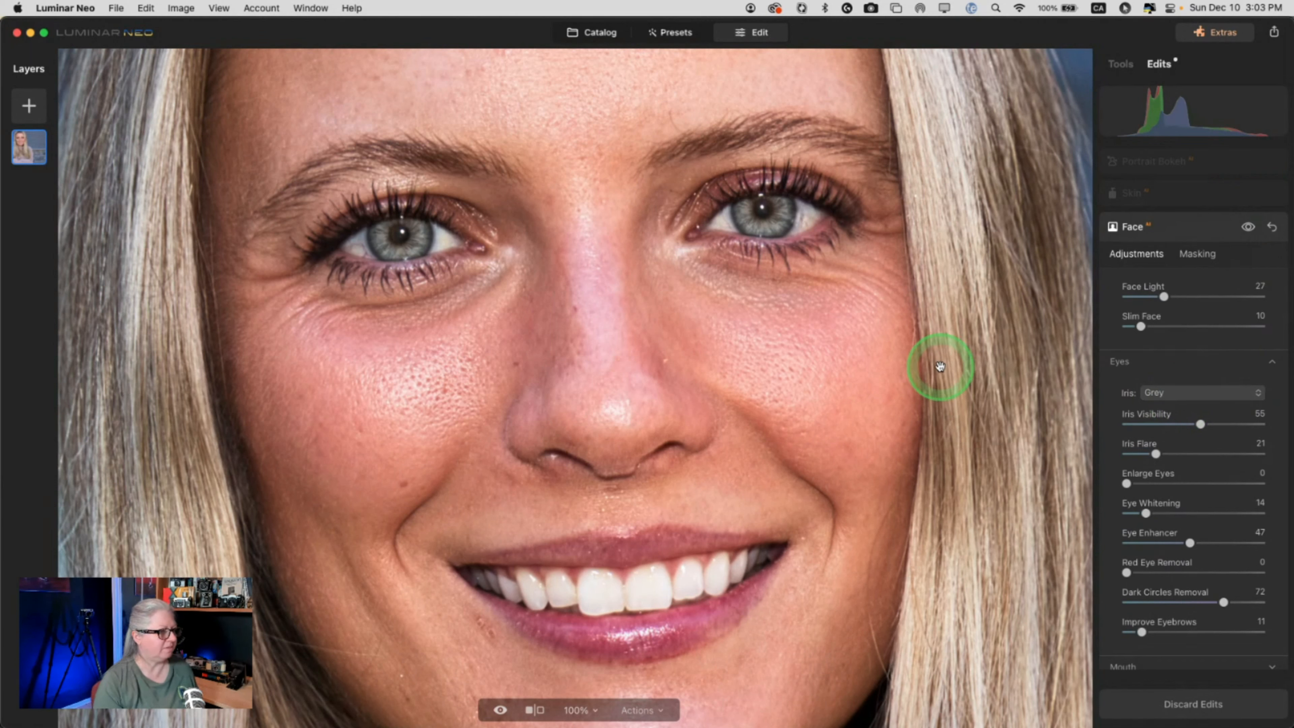
scroll(1126, 405, "down", 3)
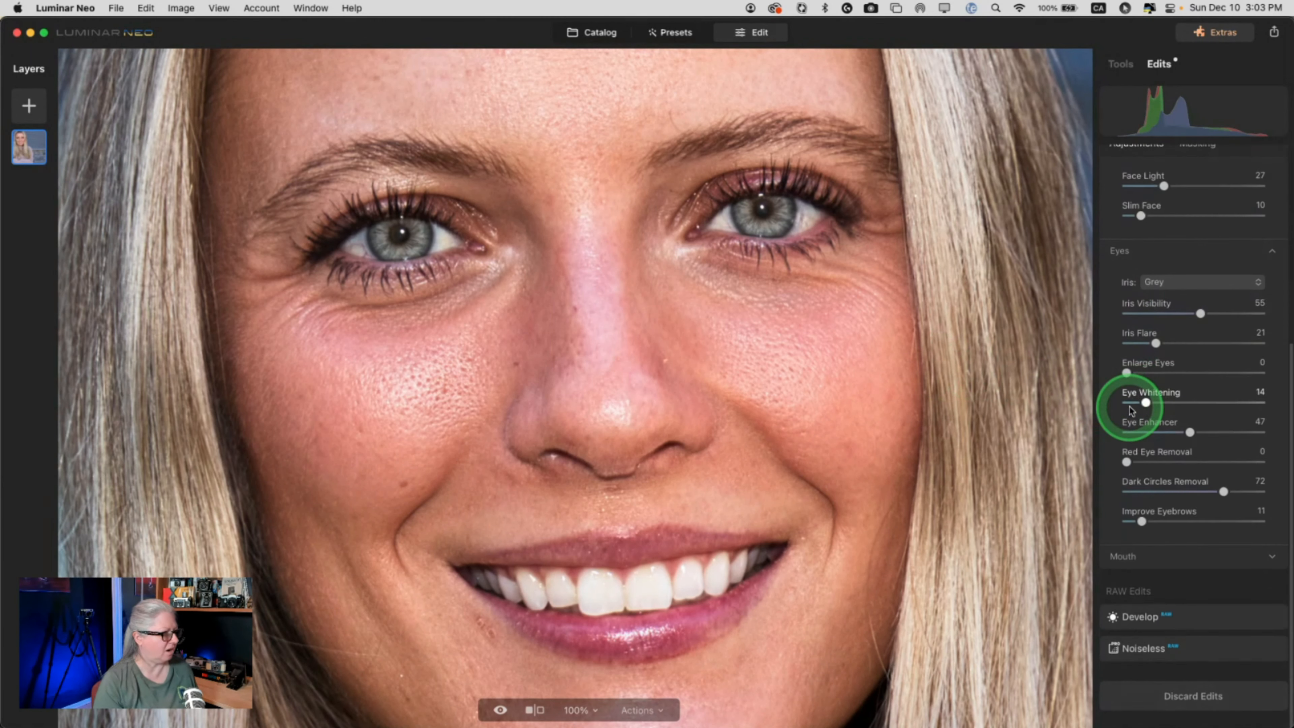
left_click(1127, 563)
scroll(1140, 443, "down", 4)
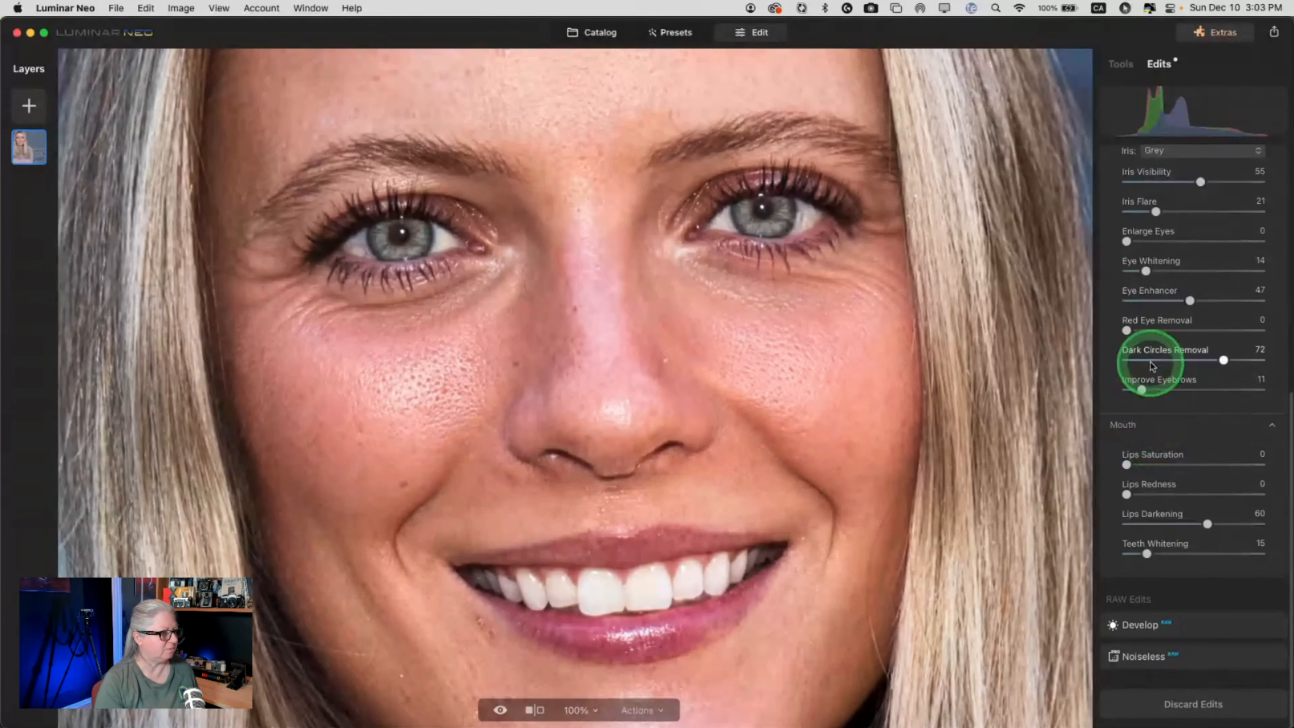
left_click_drag(1142, 390, 1158, 390)
- Set Lips Redness to 32, Lips Darkening to 81 and Teeth Whitening to 12 in the Face edit's mouth settings
left_click_drag(1206, 523, 1187, 523)
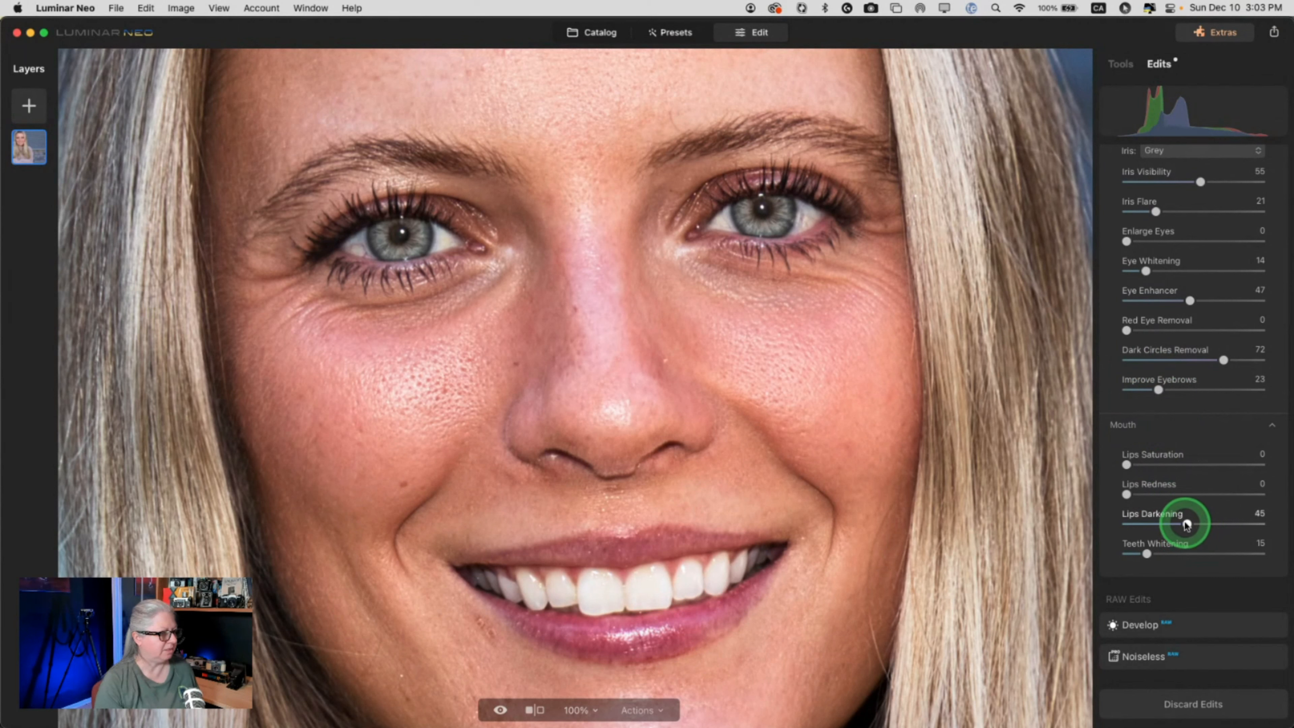
left_click(1146, 554)
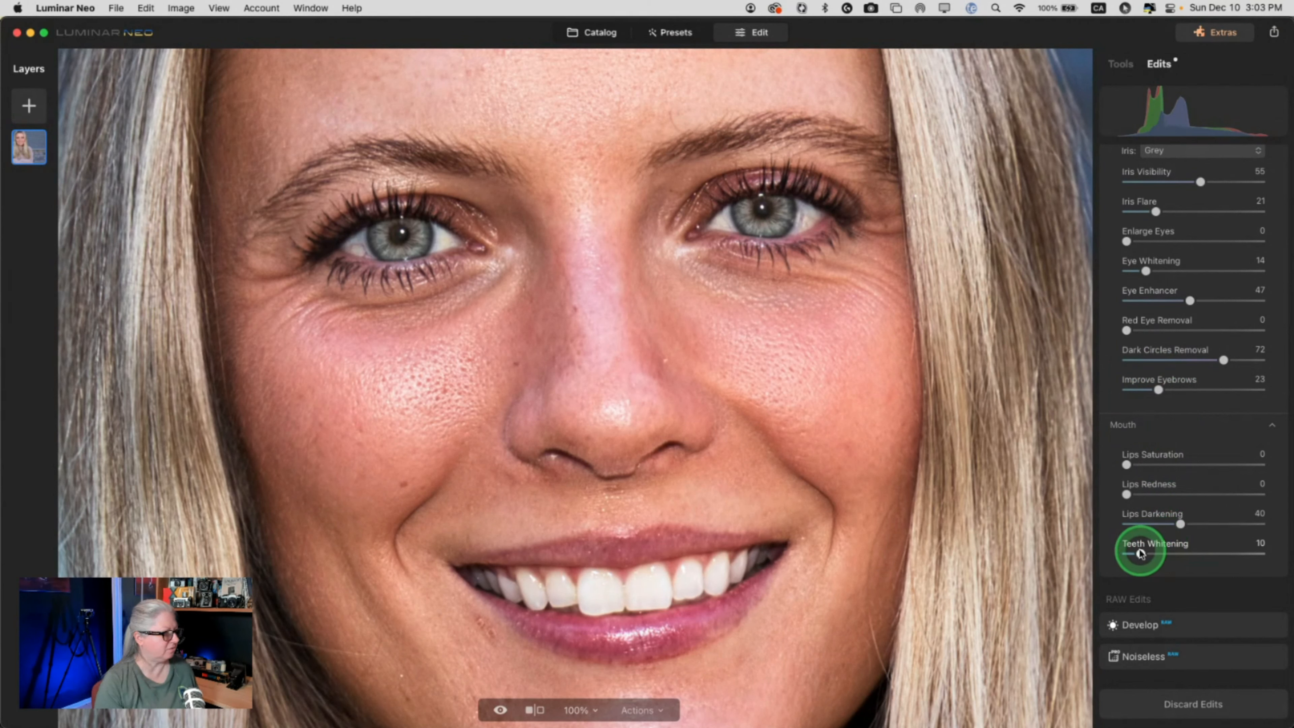
left_click_drag(1142, 553, 1144, 553)
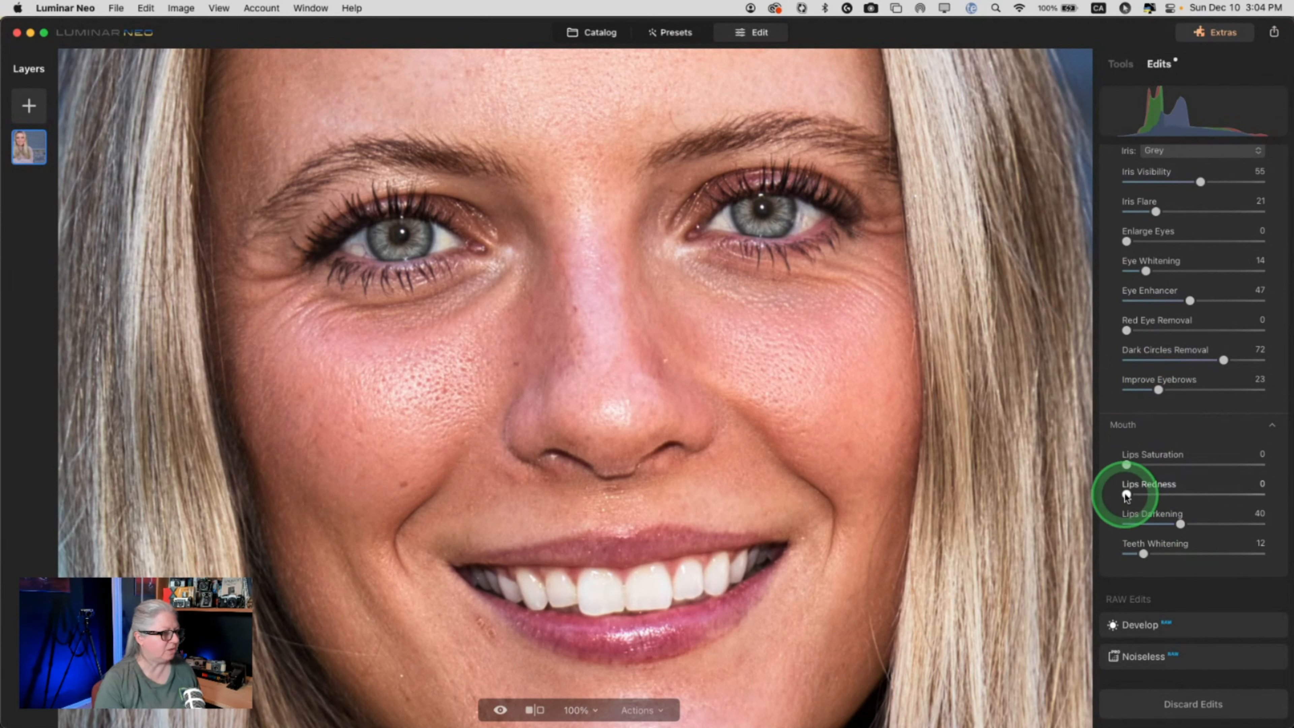
left_click_drag(1127, 493, 1234, 522)
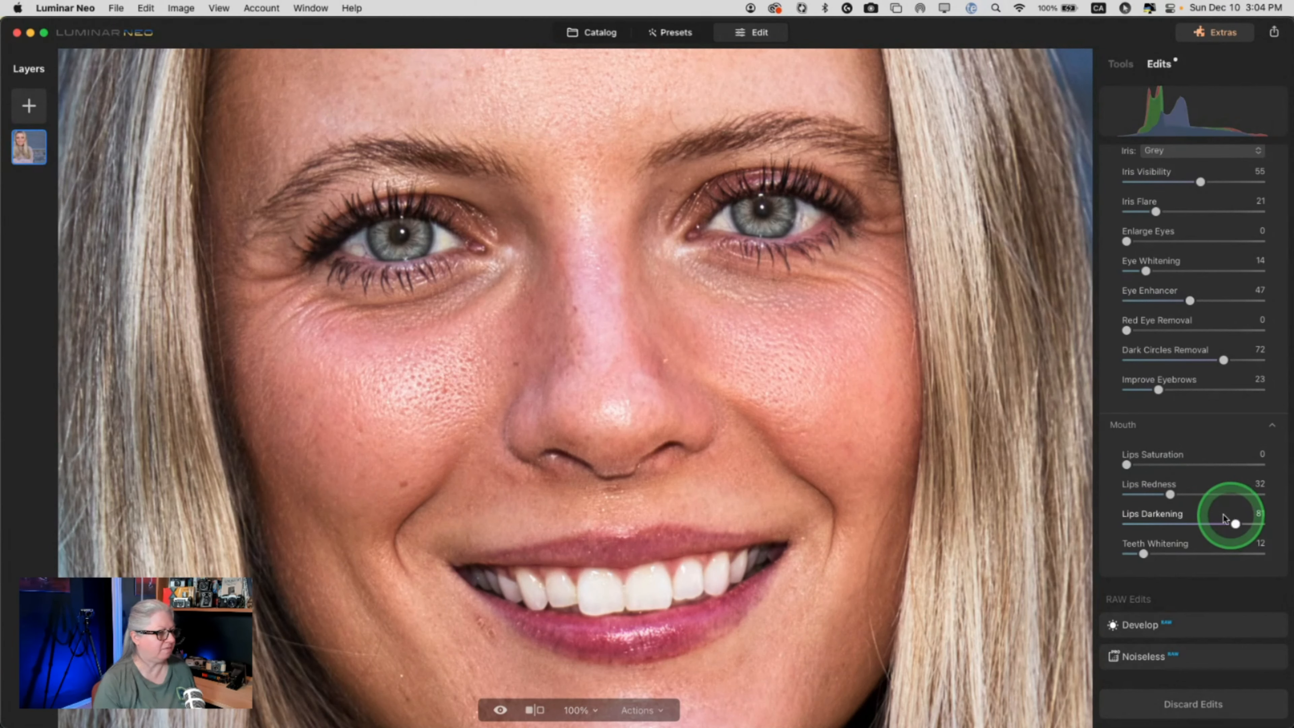
left_click(773, 421)
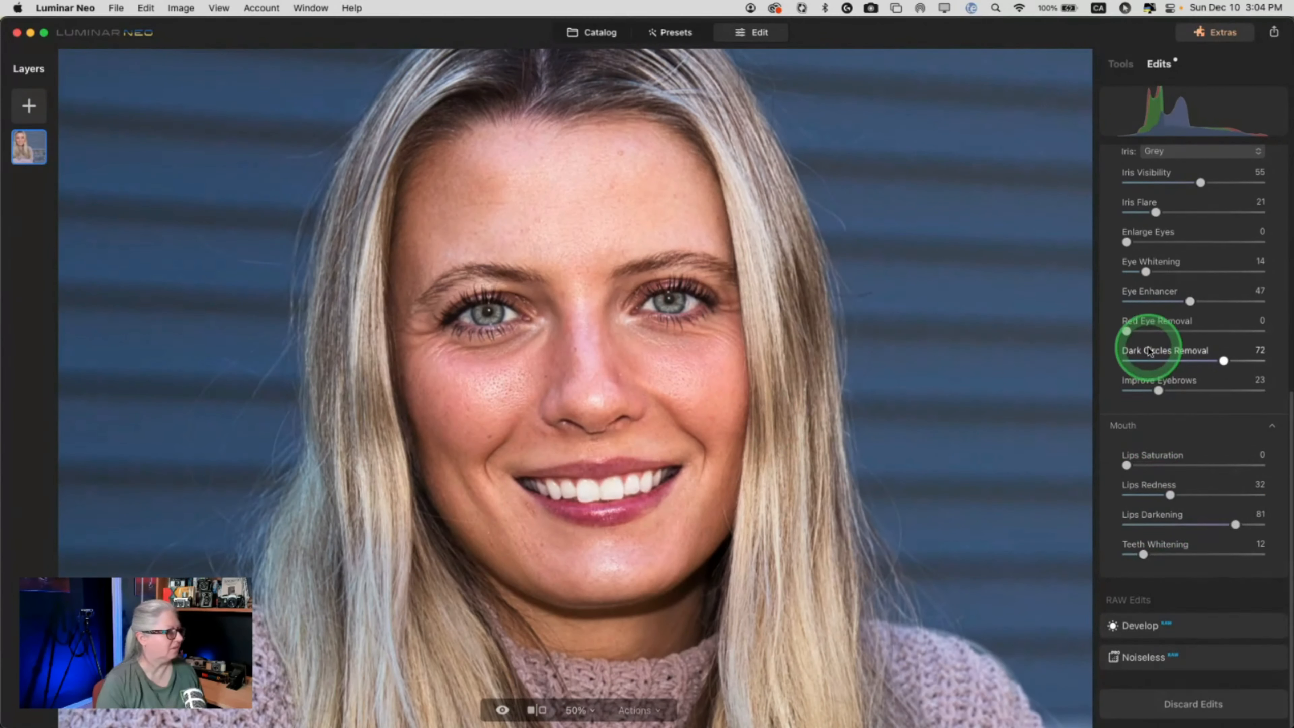
- Open the Skin edit and set its Amount to 60
scroll(1146, 346, "up", 10)
left_click(1184, 289)
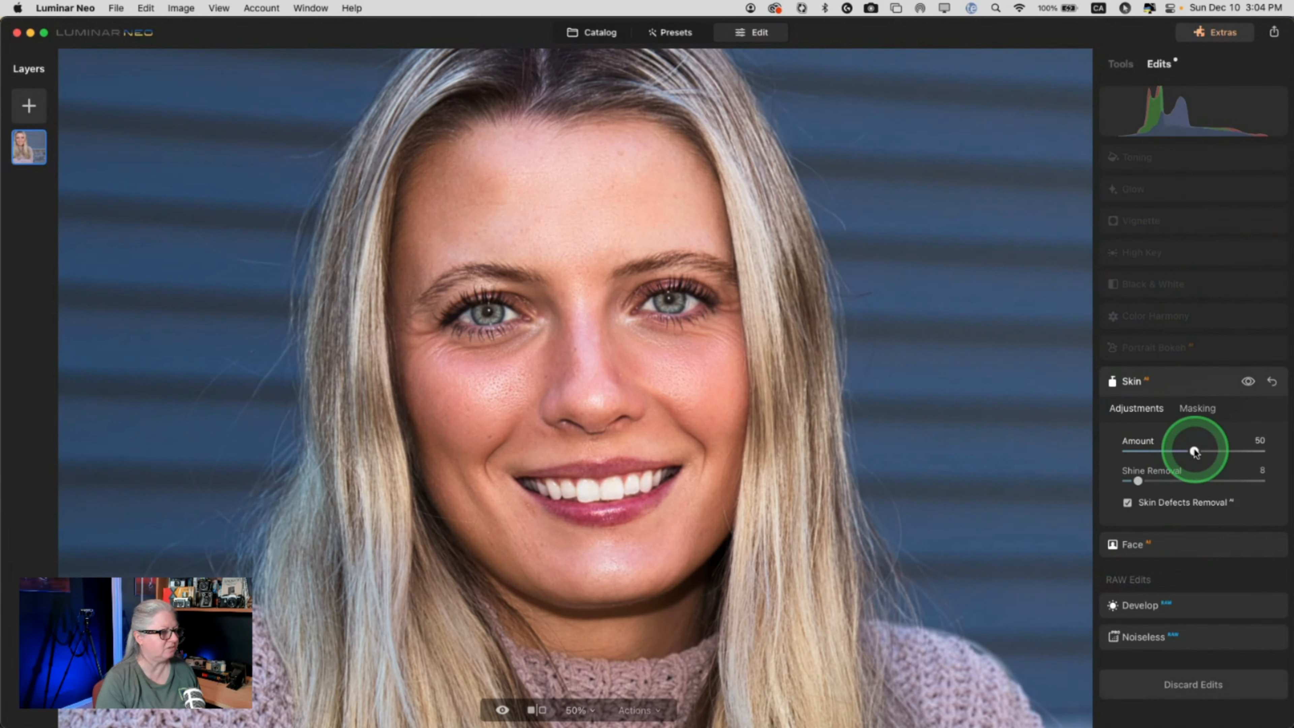
left_click_drag(1193, 451, 1211, 451)
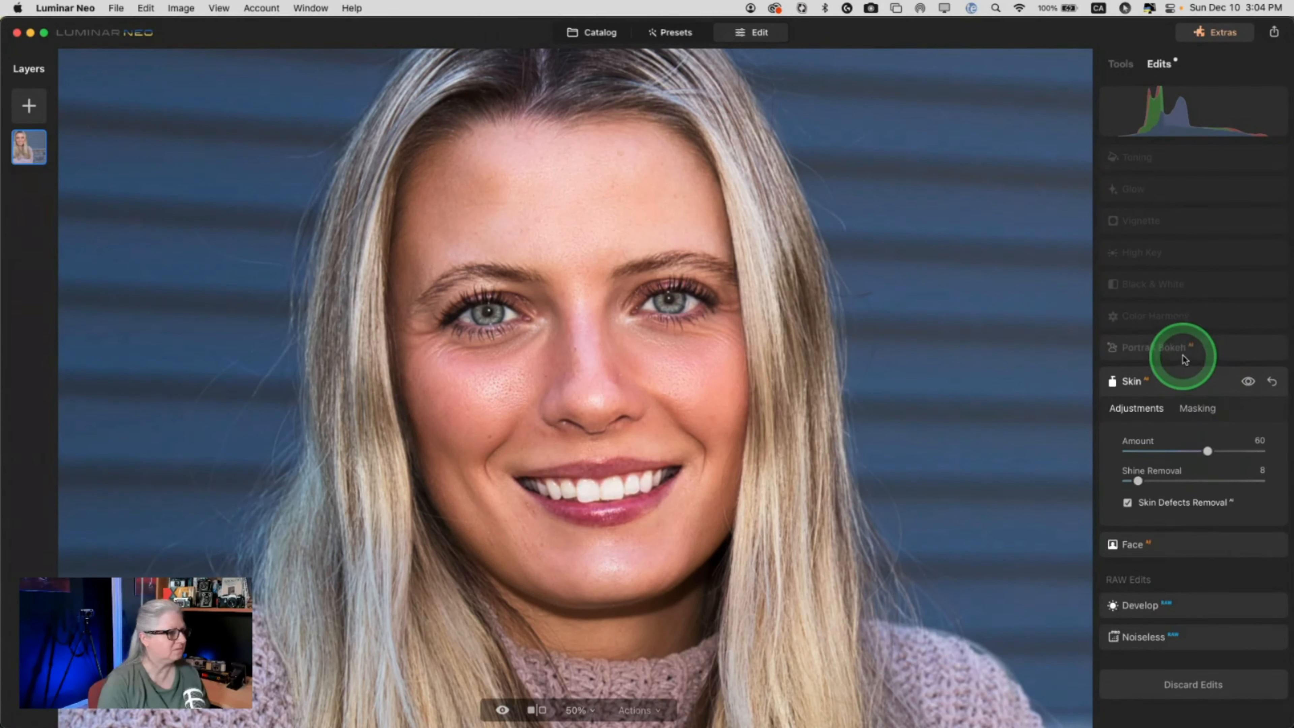
- Open the Portrait Bokeh edit and expand its Background settings
left_click(1190, 344)
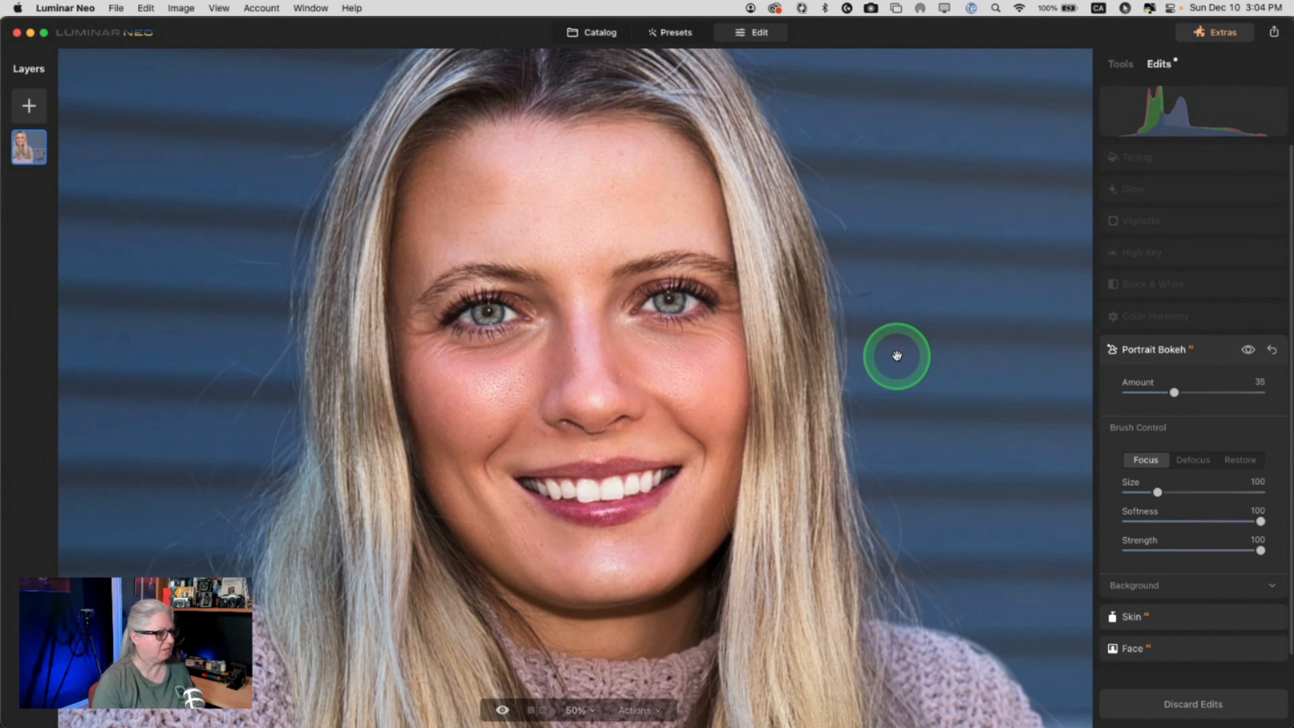
key("super+0")
left_click(1136, 586)
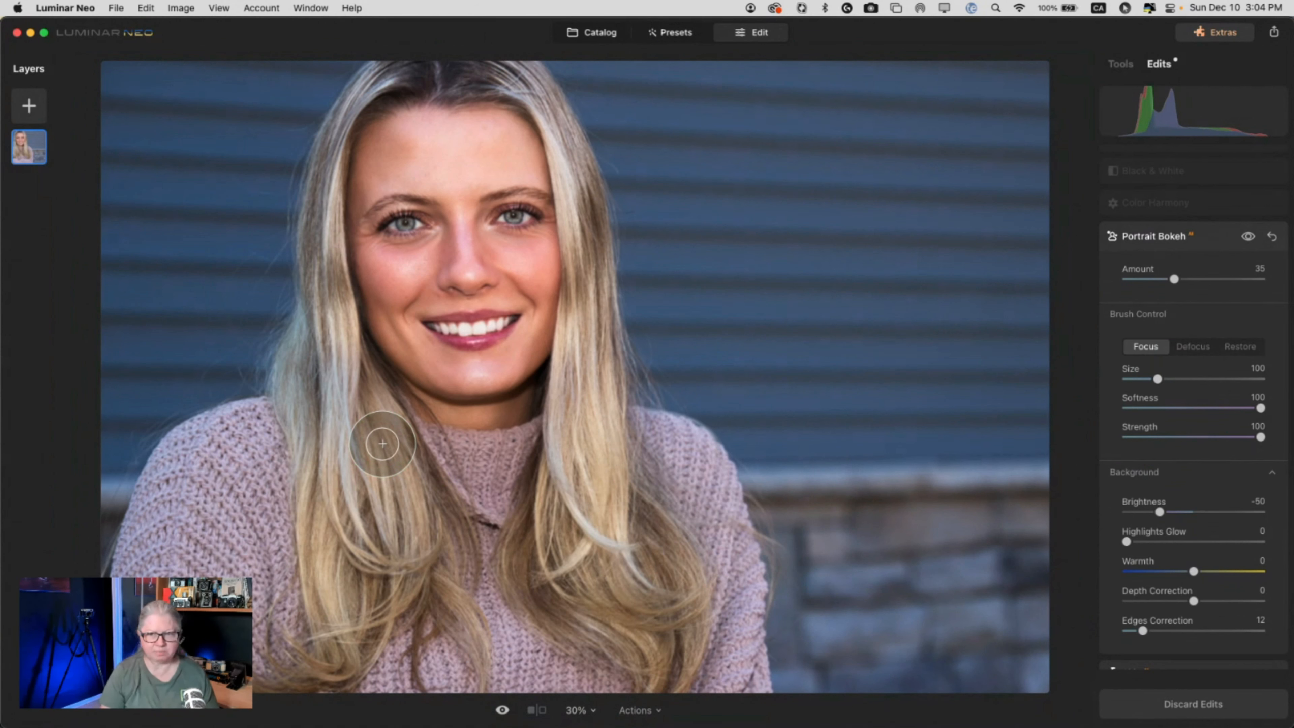
left_click(382, 444)
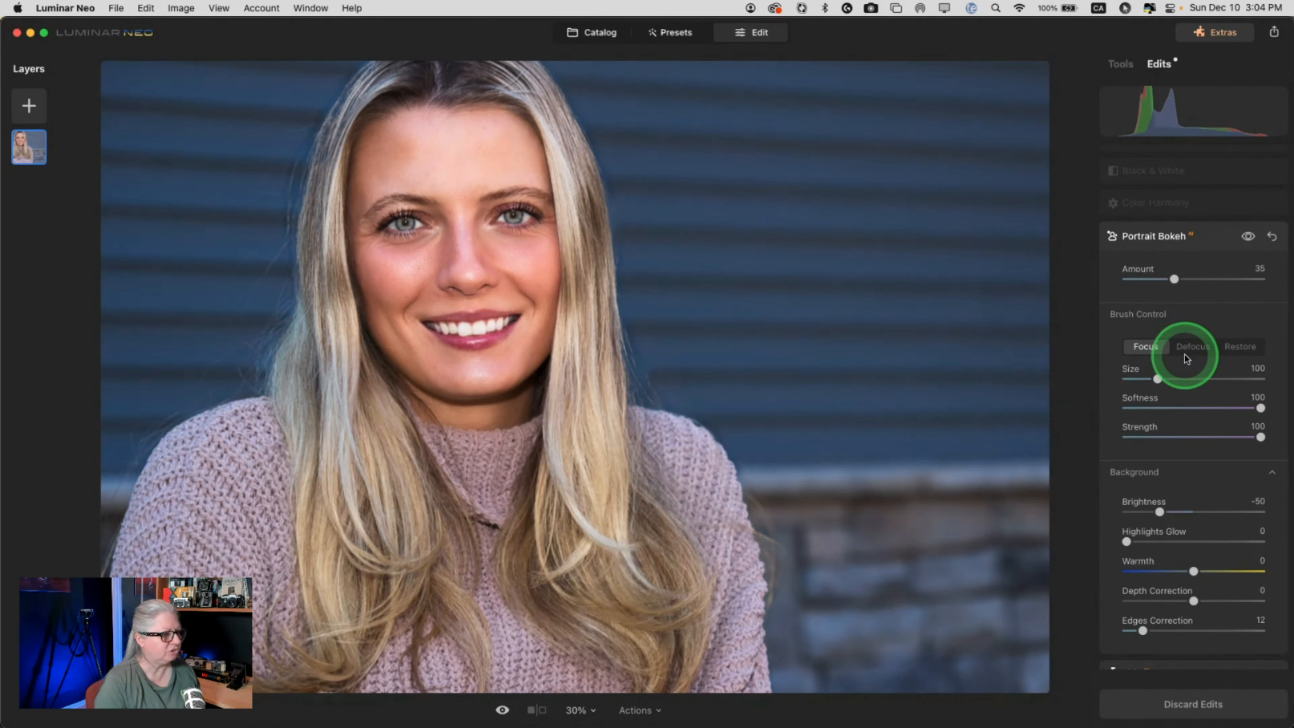
- Paint Portrait Bokeh's Focus area along the woman's outline using a brush with size 148 and strength 51
left_click_drag(1190, 438, 1196, 434)
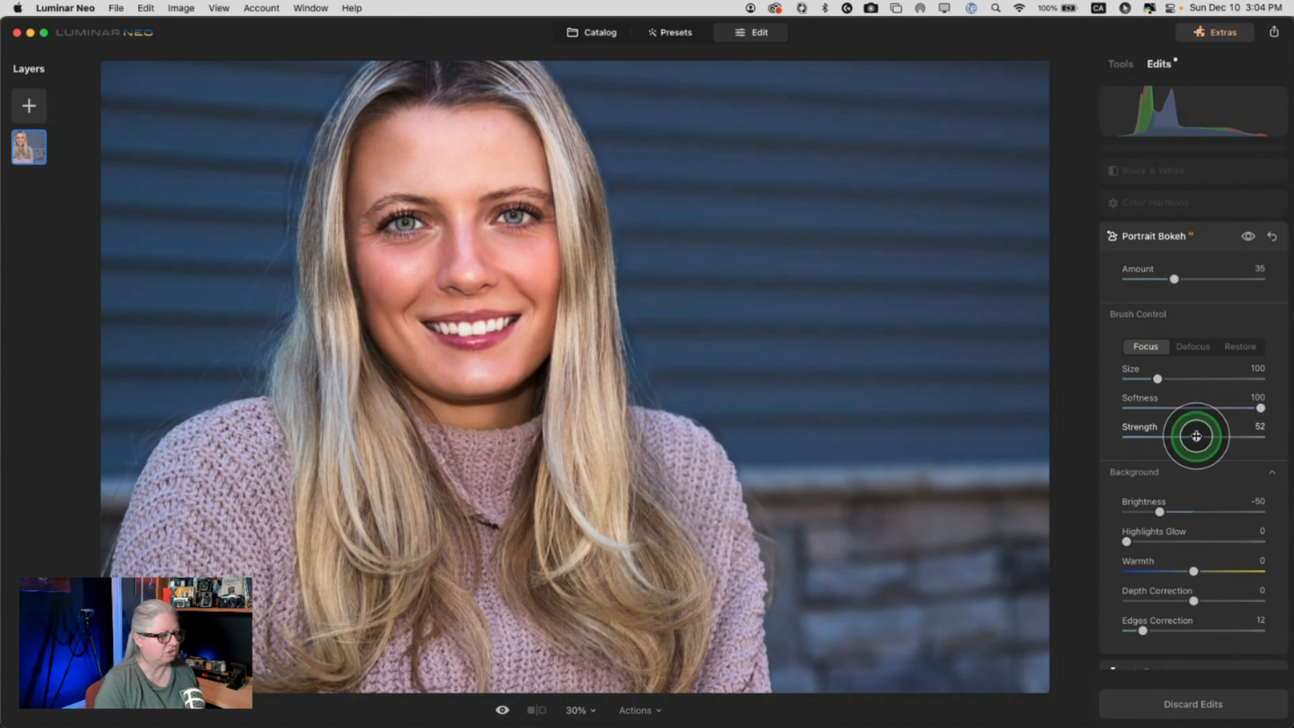
left_click_drag(1196, 436, 1195, 436)
key("bracketright")
key("bracketright")
key("bracketright")
key("bracketright")
key("bracketright")
key("bracketright")
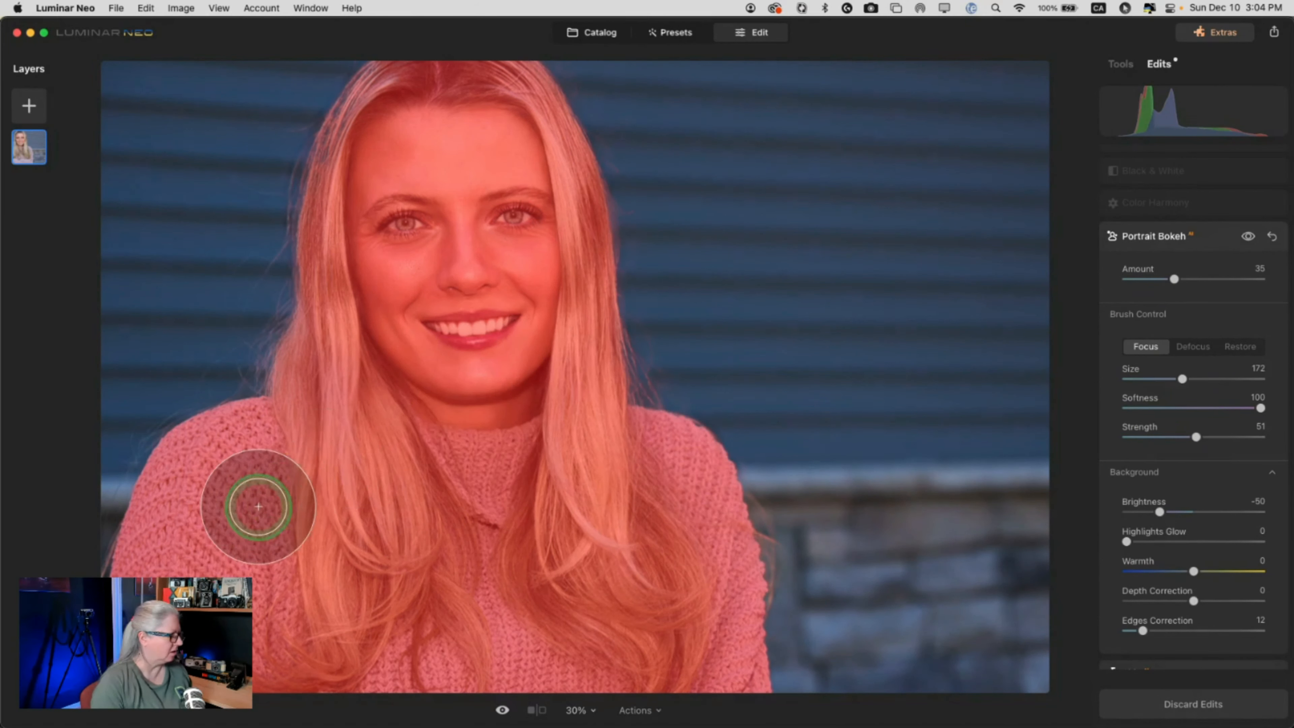
key("bracketleft")
key("bracketleft")
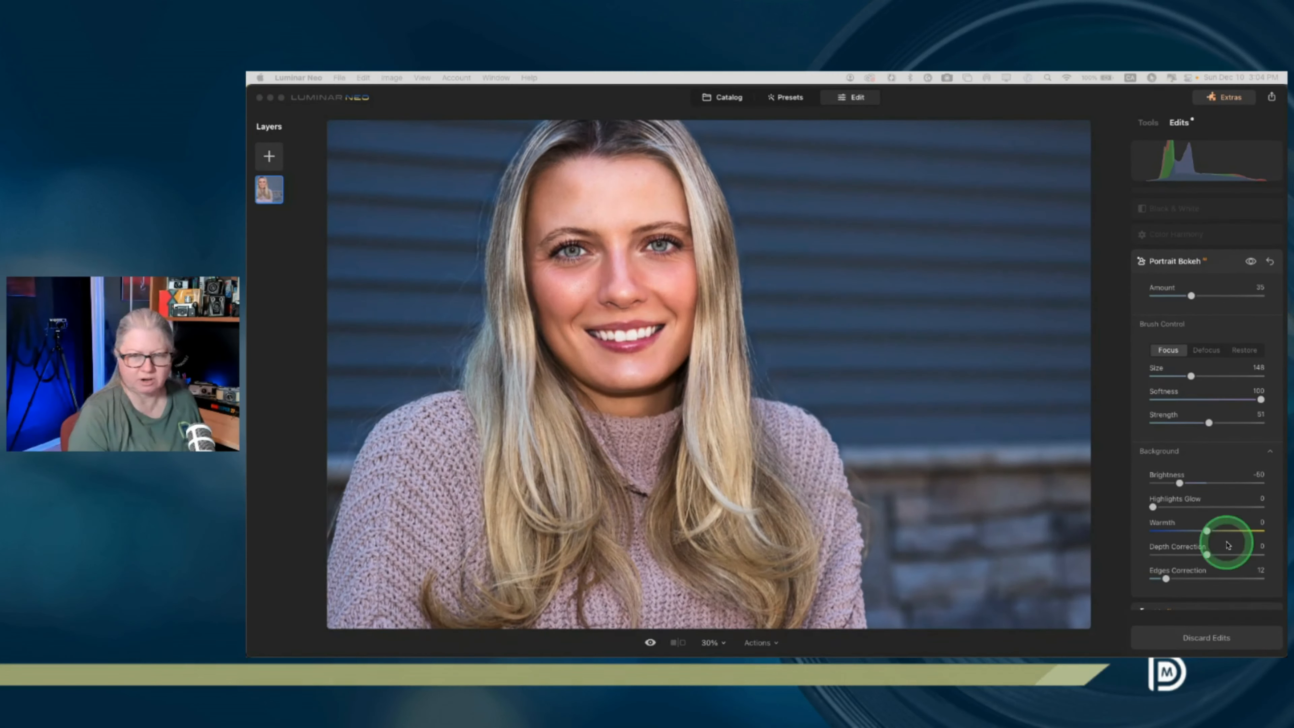
left_click(286, 526)
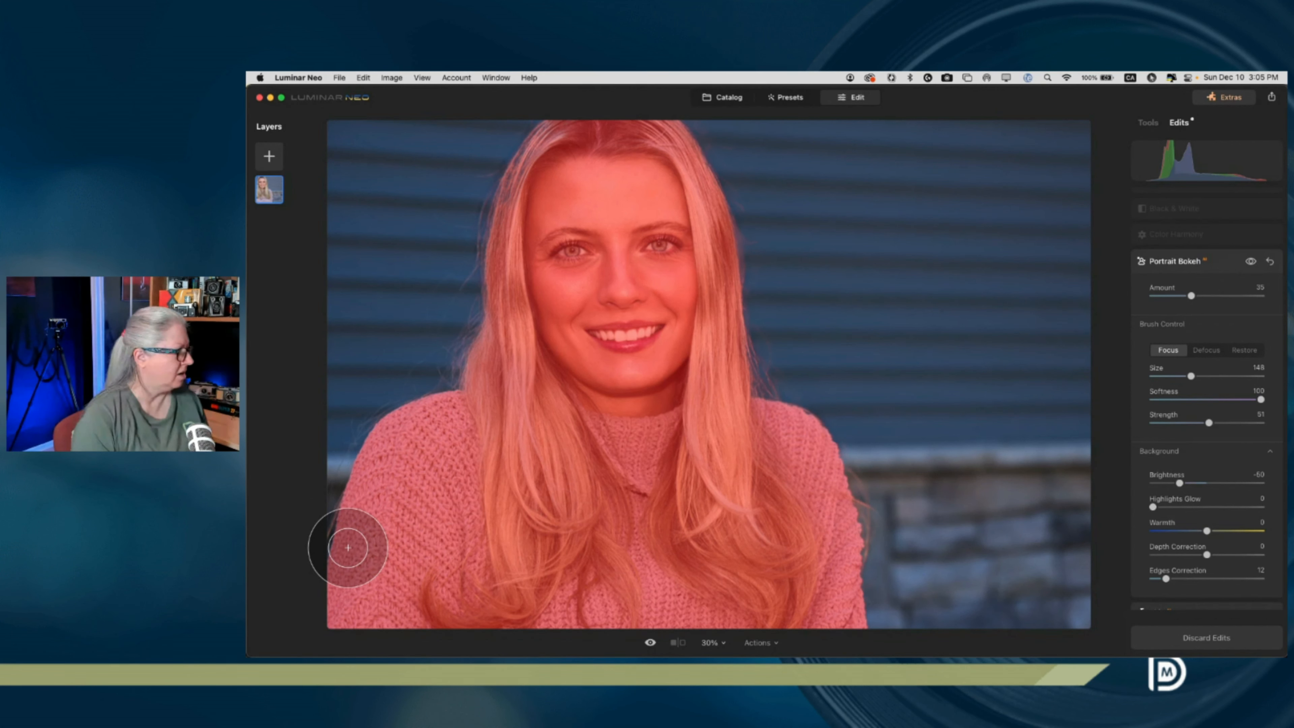
mouse_move(348, 548)
left_mouse_down()
mouse_move(389, 433)
mouse_move(472, 403)
mouse_move(477, 362)
mouse_move(496, 345)
mouse_move(509, 222)
mouse_move(545, 158)
mouse_move(566, 136)
mouse_move(528, 189)
mouse_move(595, 134)
mouse_move(664, 144)
mouse_move(696, 194)
mouse_move(716, 275)
mouse_move(716, 433)
mouse_move(752, 421)
mouse_move(801, 433)
mouse_move(836, 623)
left_mouse_up()
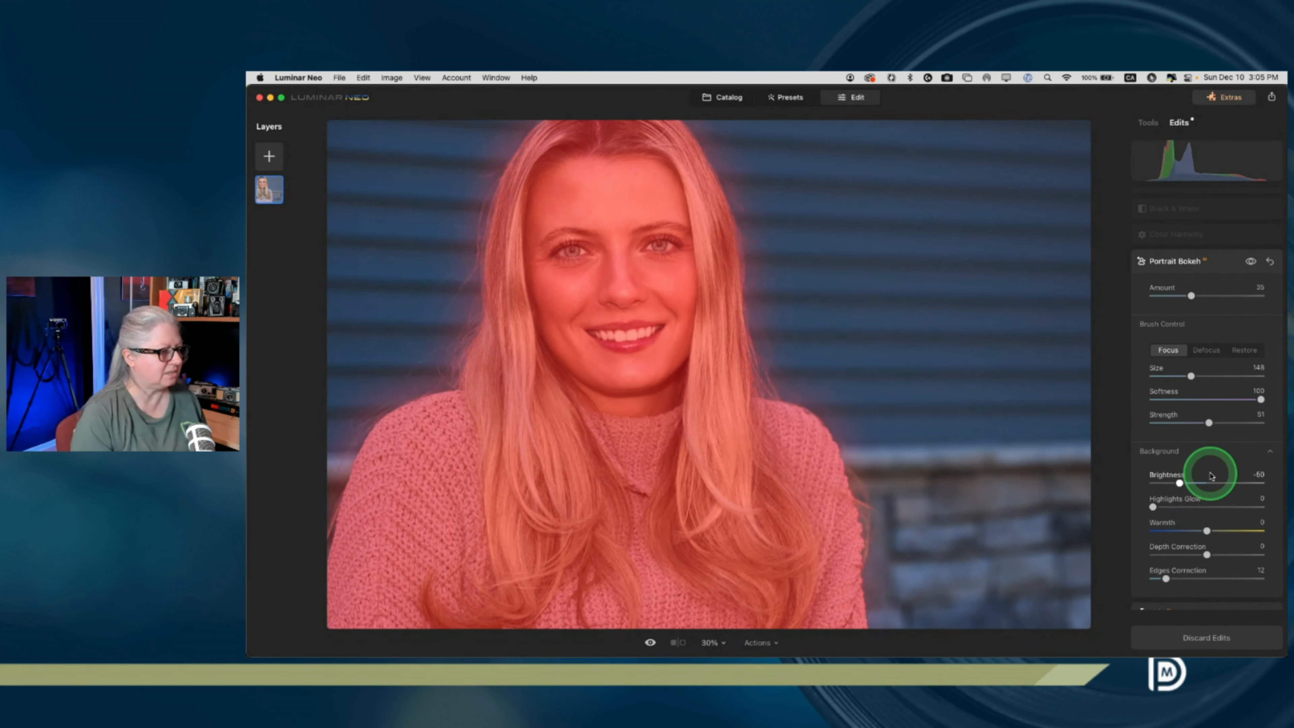
- Set the Portrait Bokeh Amount to 61 and its background Depth Correction to -65
scroll(1210, 474, "down", 3)
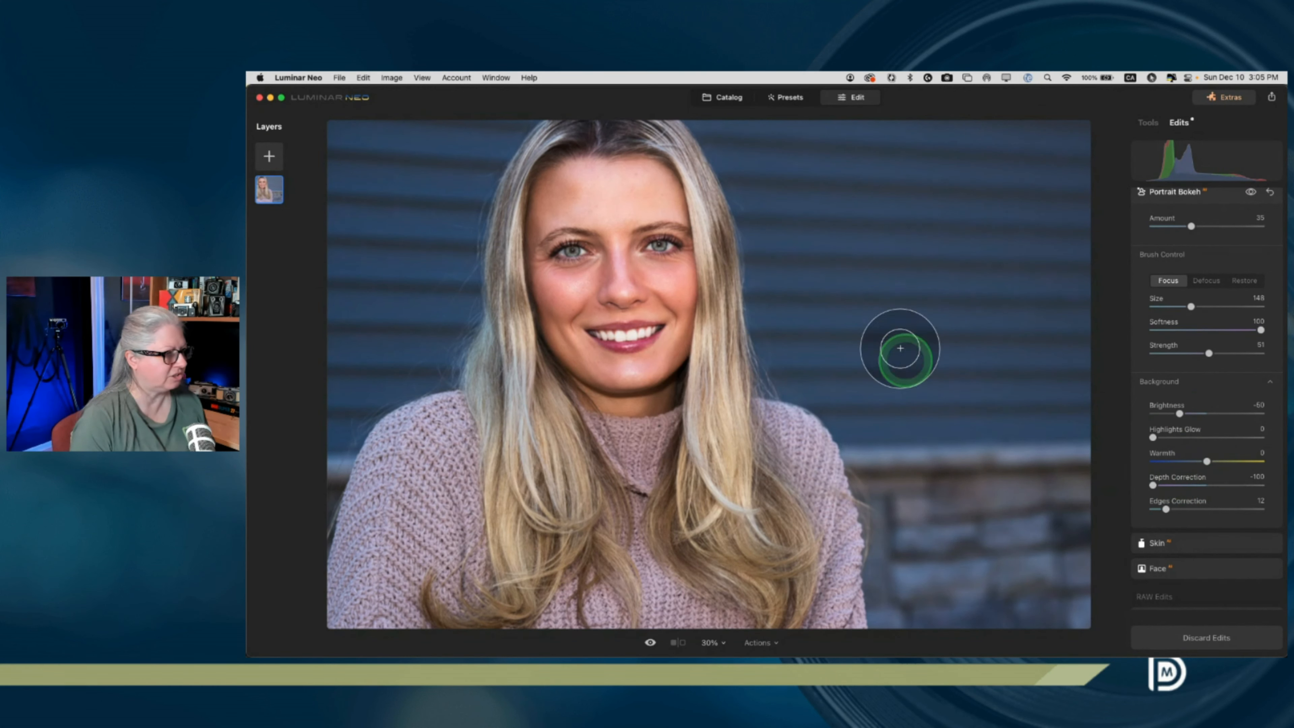
mouse_move(992, 351)
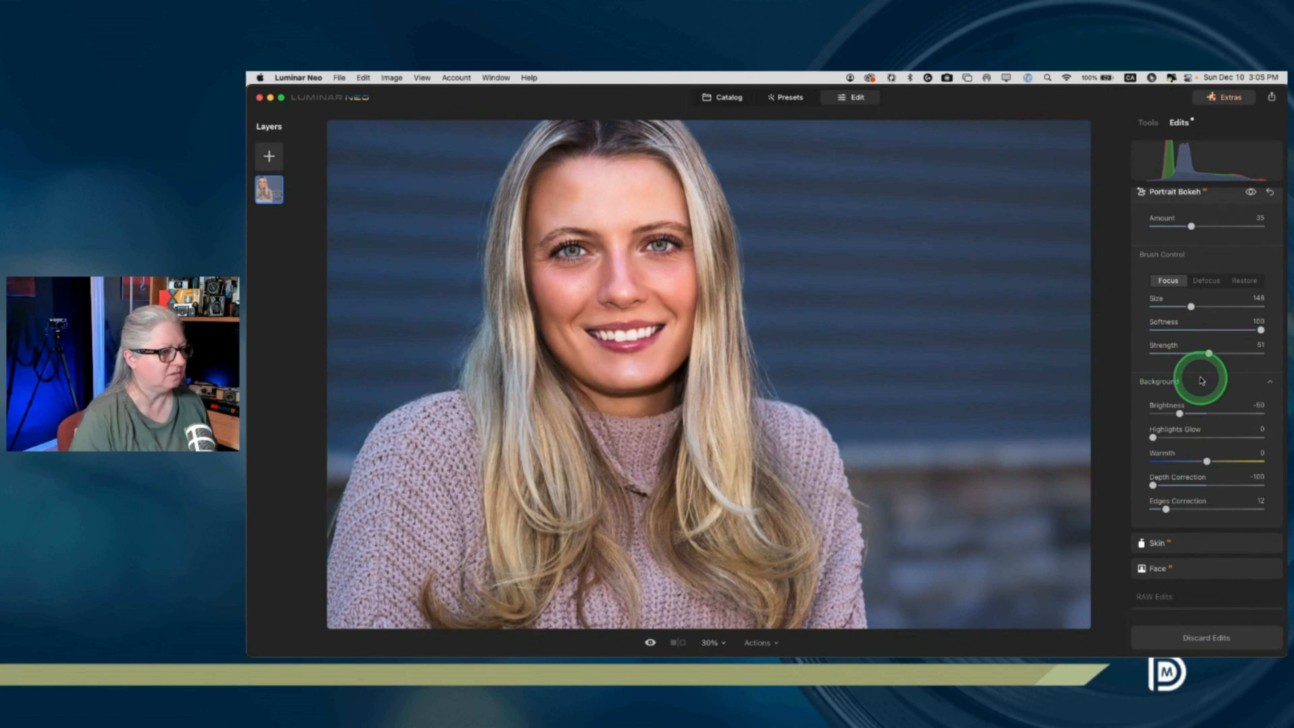
scroll(1201, 376, "up", 1)
left_click_drag(1190, 233, 1214, 233)
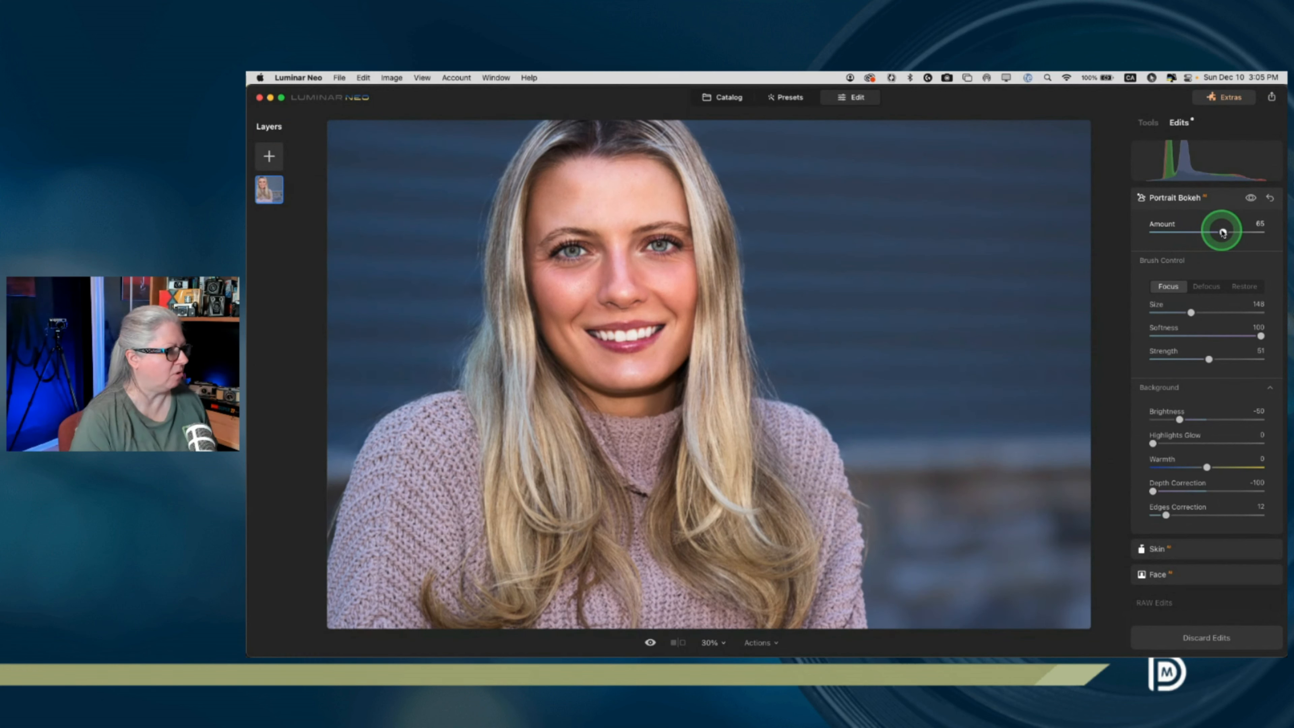
mouse_move(1220, 233)
left_mouse_down()
mouse_move(1256, 234)
mouse_move(1216, 234)
left_mouse_up()
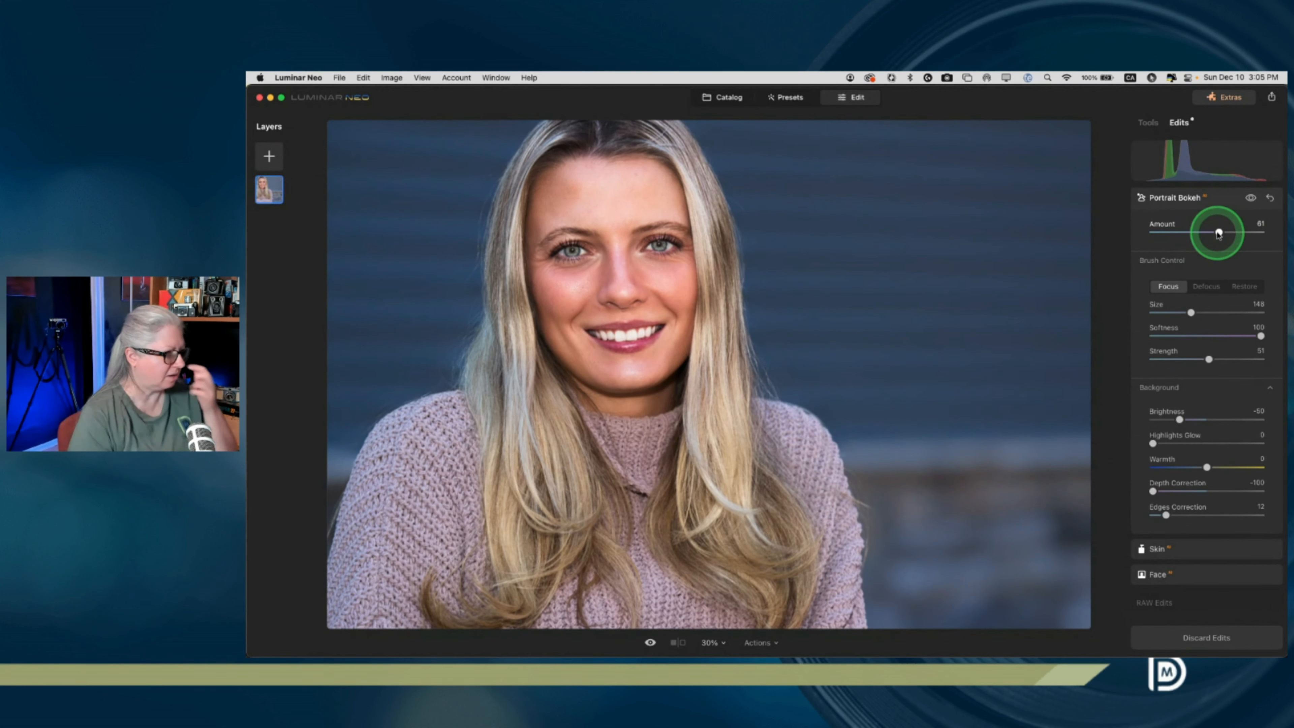
left_click(1153, 491)
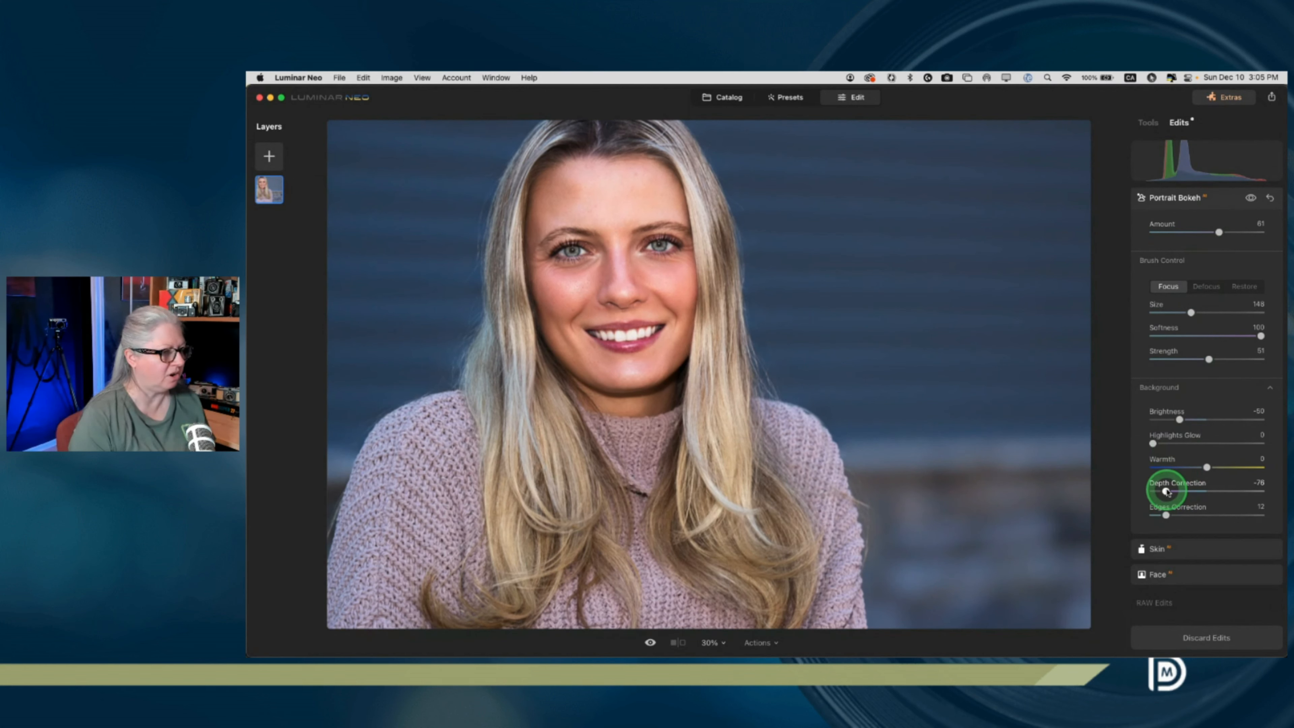
left_click_drag(1173, 493, 1172, 491)
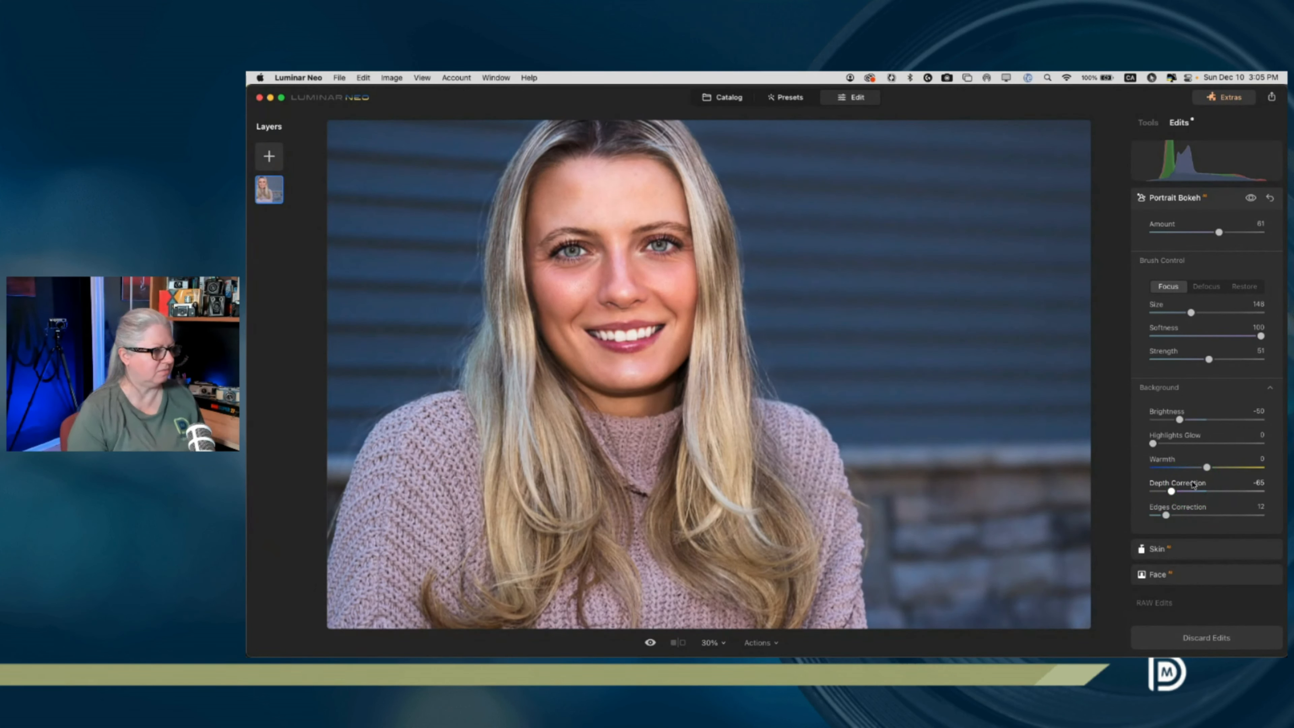
- Set the Portrait Bokeh background's Warmth to -60 and its Brightness to -41
left_click(1205, 464)
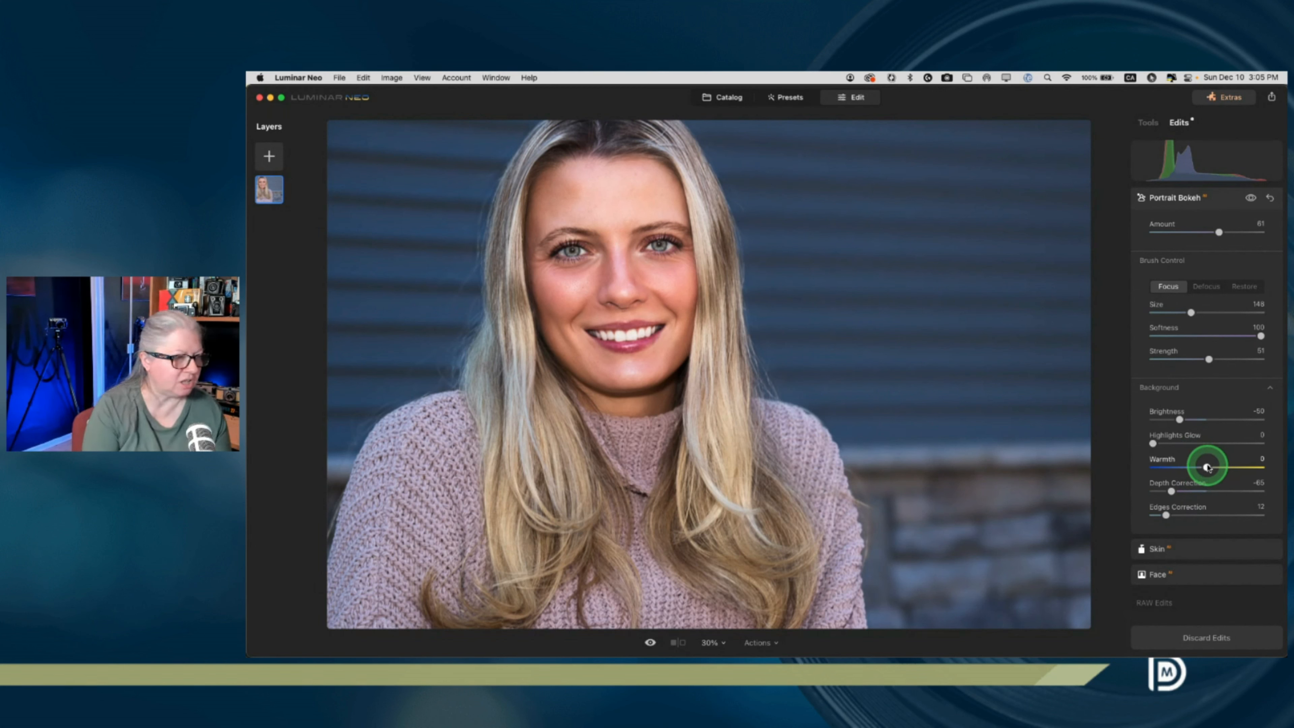
left_click_drag(1173, 468, 1170, 464)
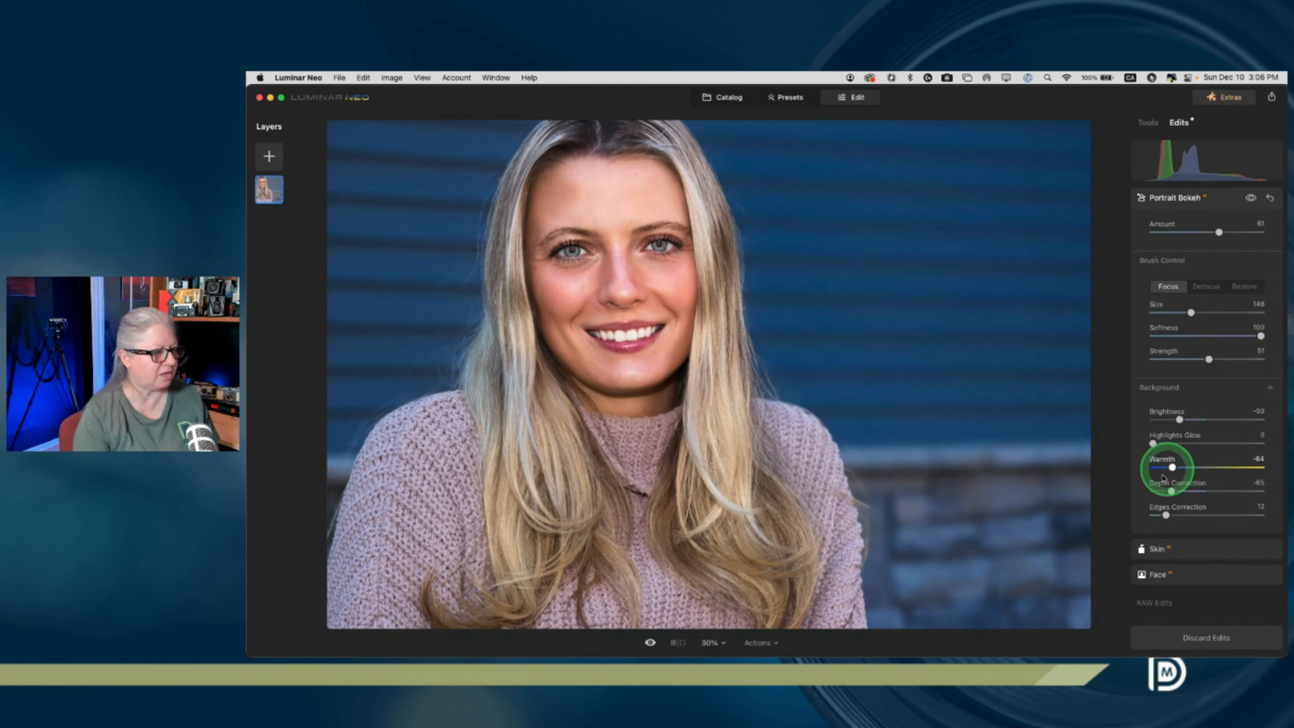
left_click_drag(1172, 466, 1174, 466)
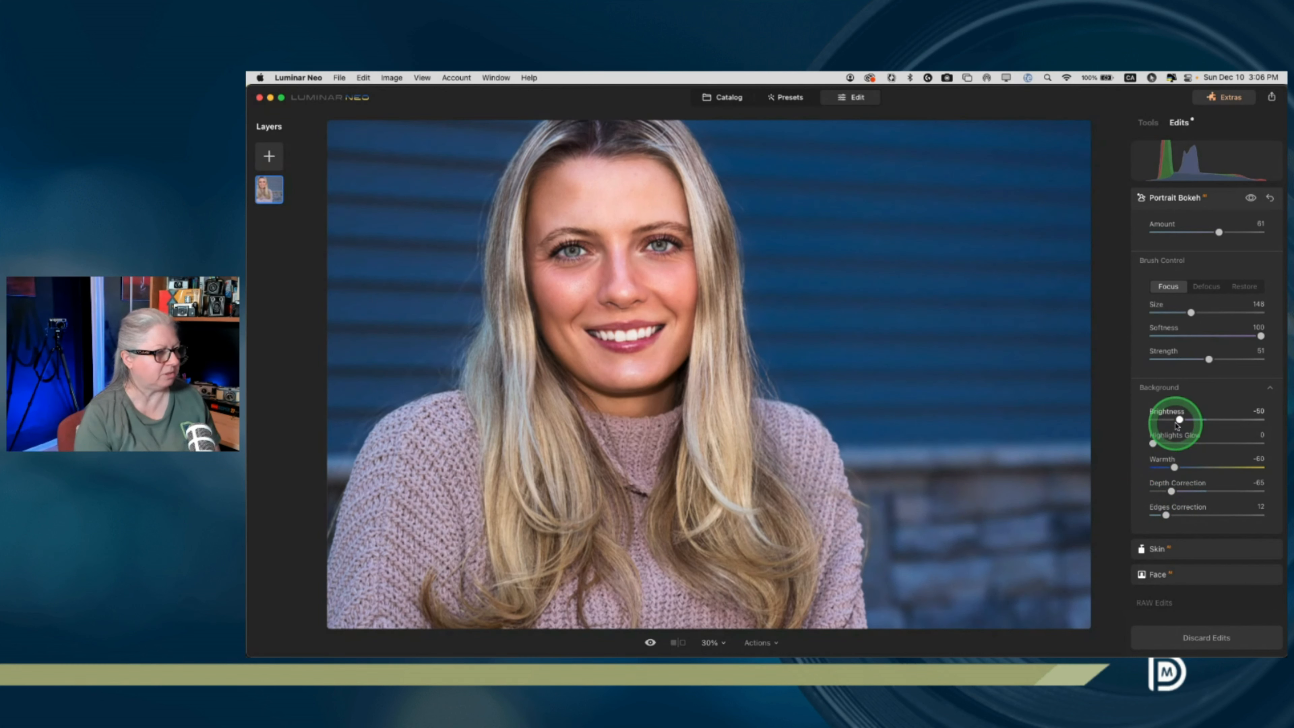
left_click_drag(1179, 420, 1180, 419)
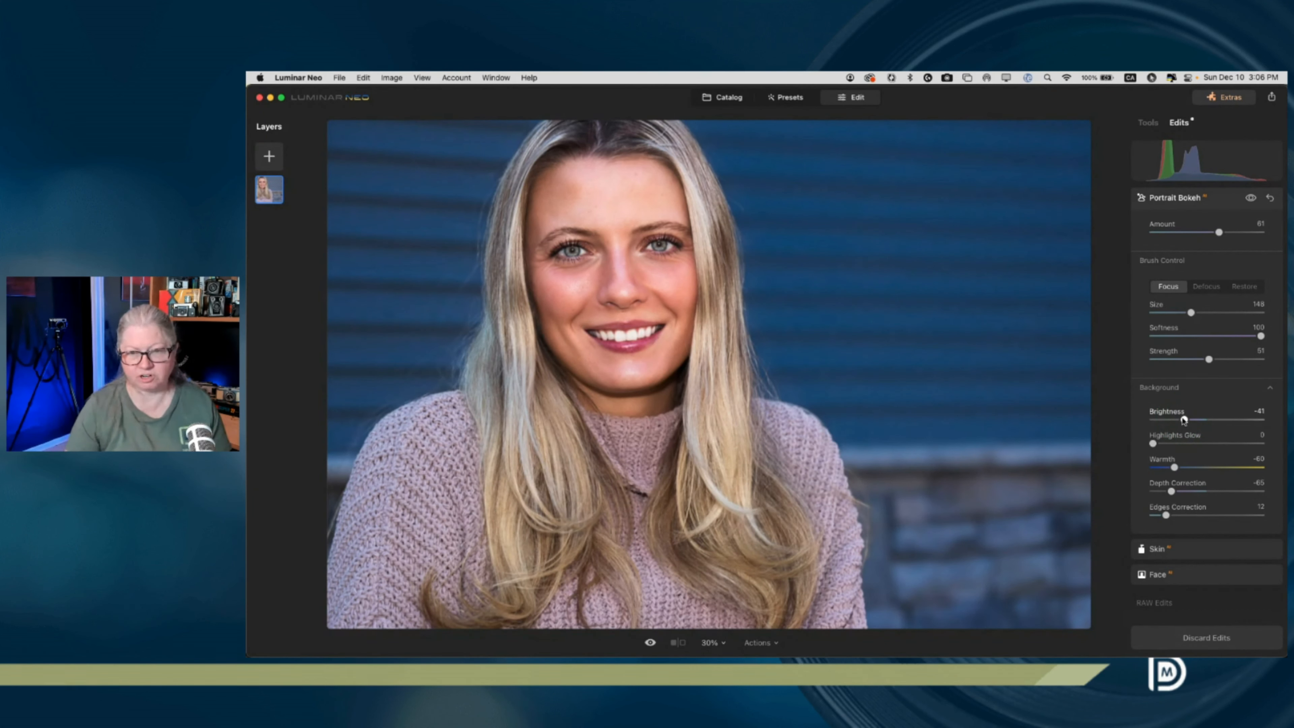
- Open the Color Harmony edit, expand its Color Contrast settings and compare the portrait with Color Harmony off and on
scroll(1182, 420, "up", 5)
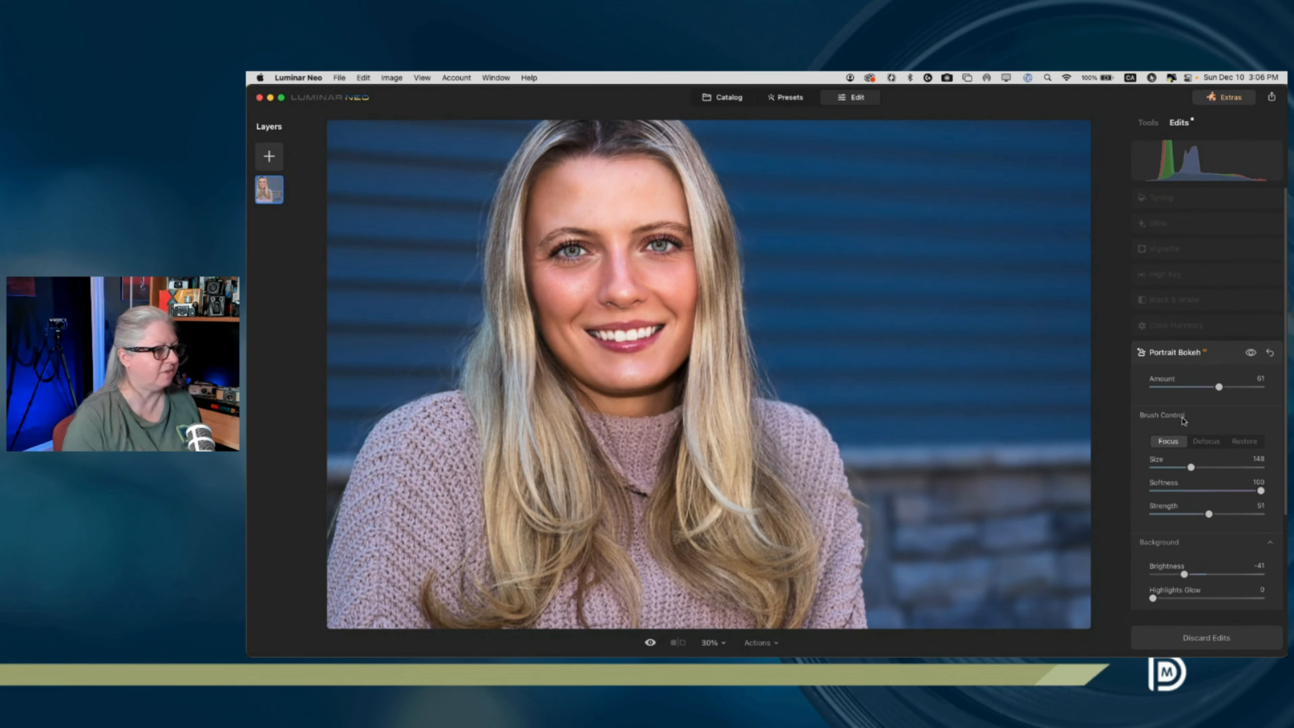
left_click(1182, 329)
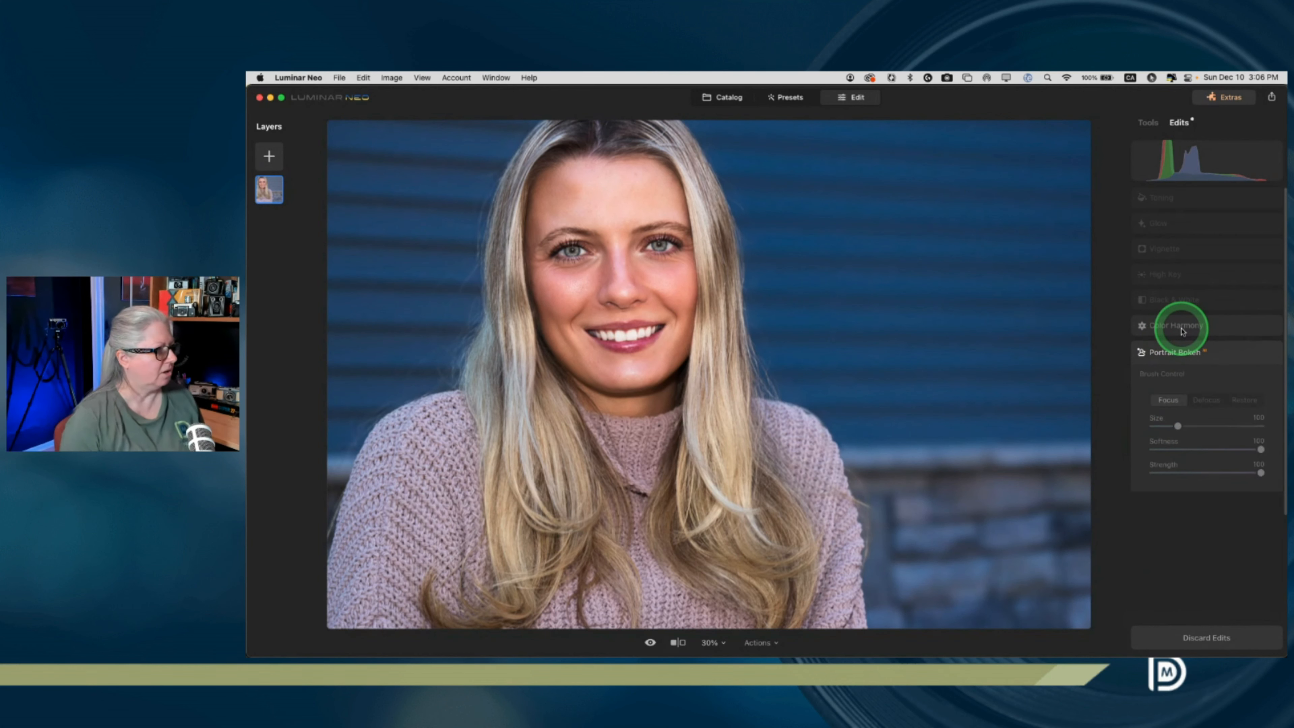
left_click(1161, 433)
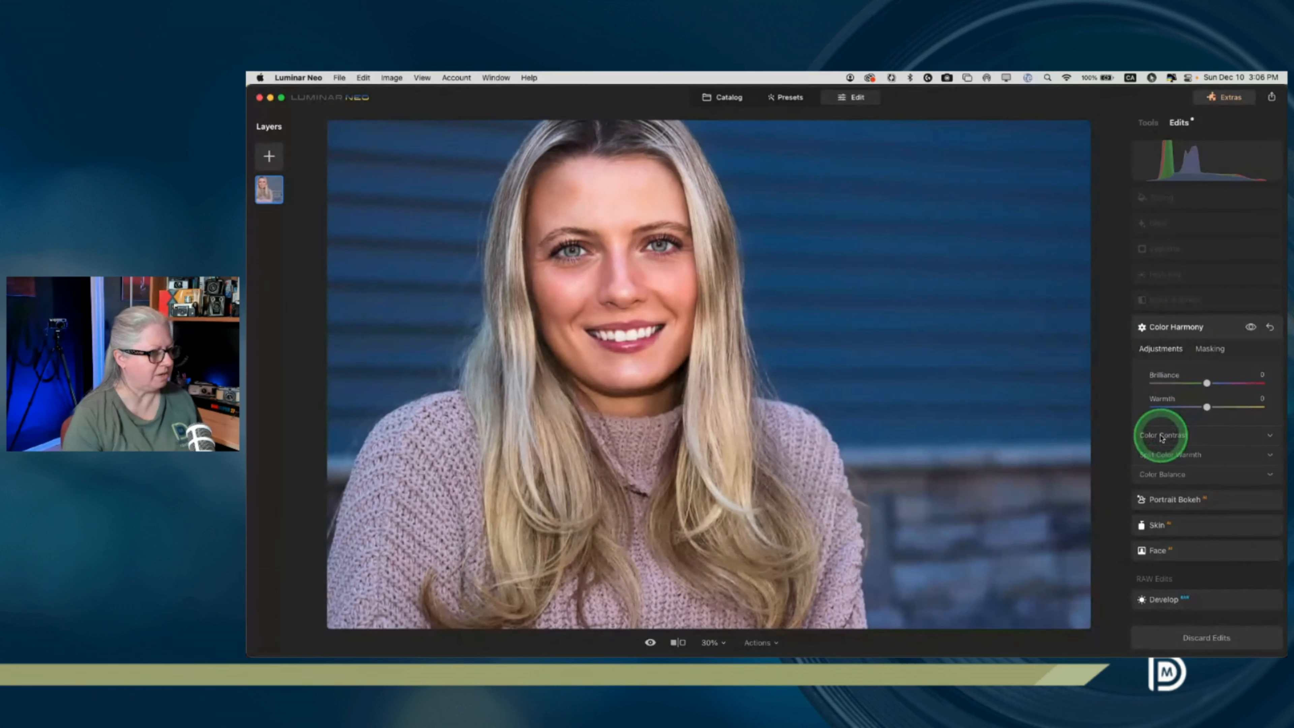
left_click(1252, 311)
left_click(1252, 309)
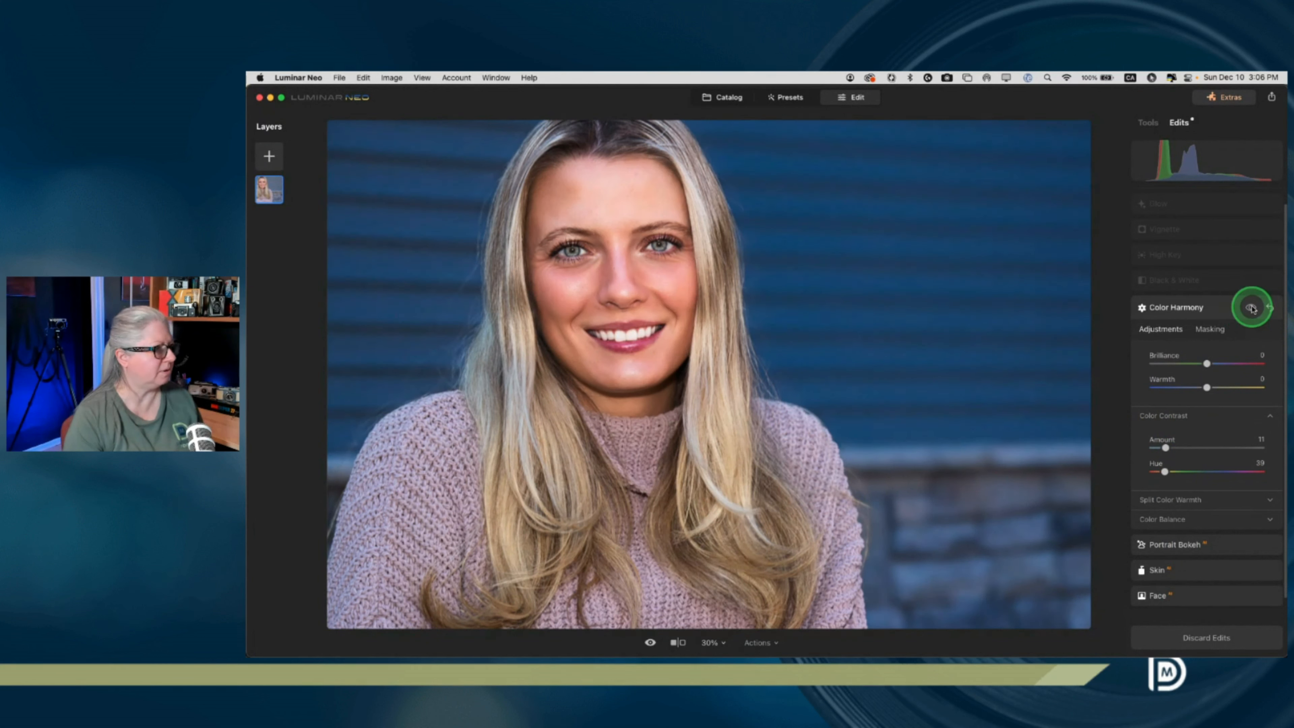
left_click(1250, 308)
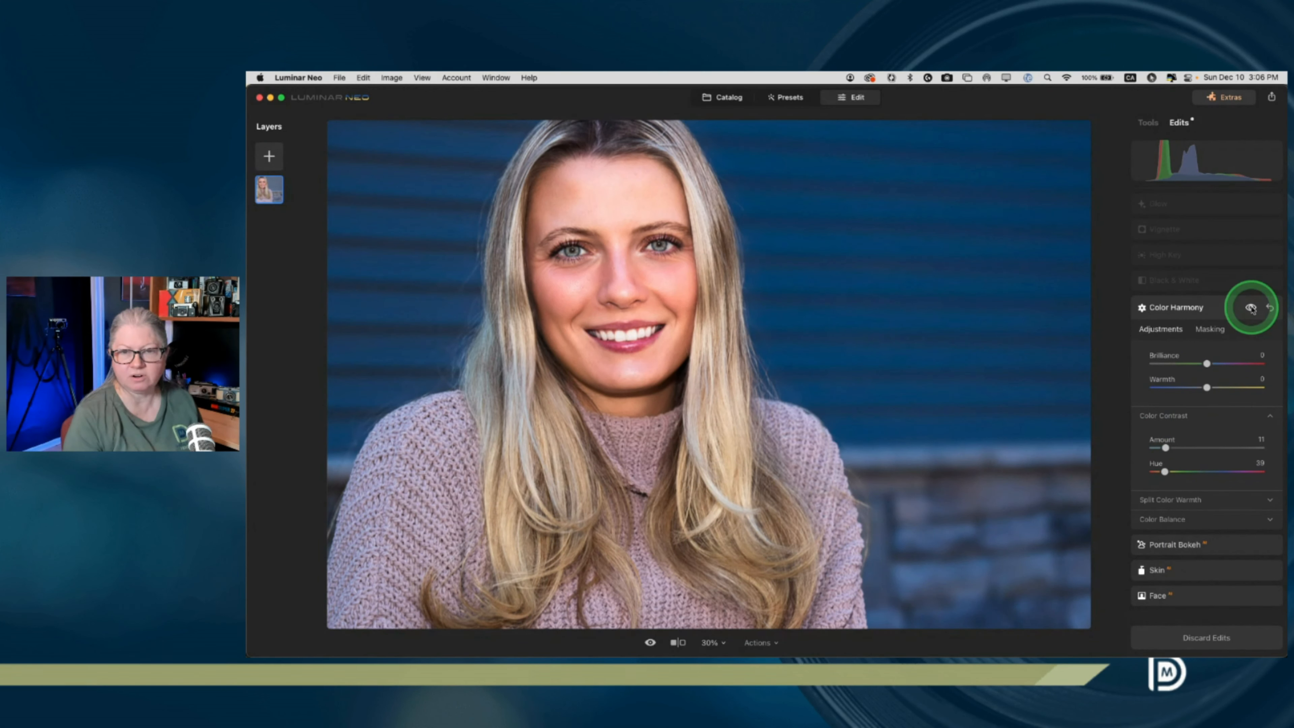
left_click(1251, 308)
left_click(1251, 308)
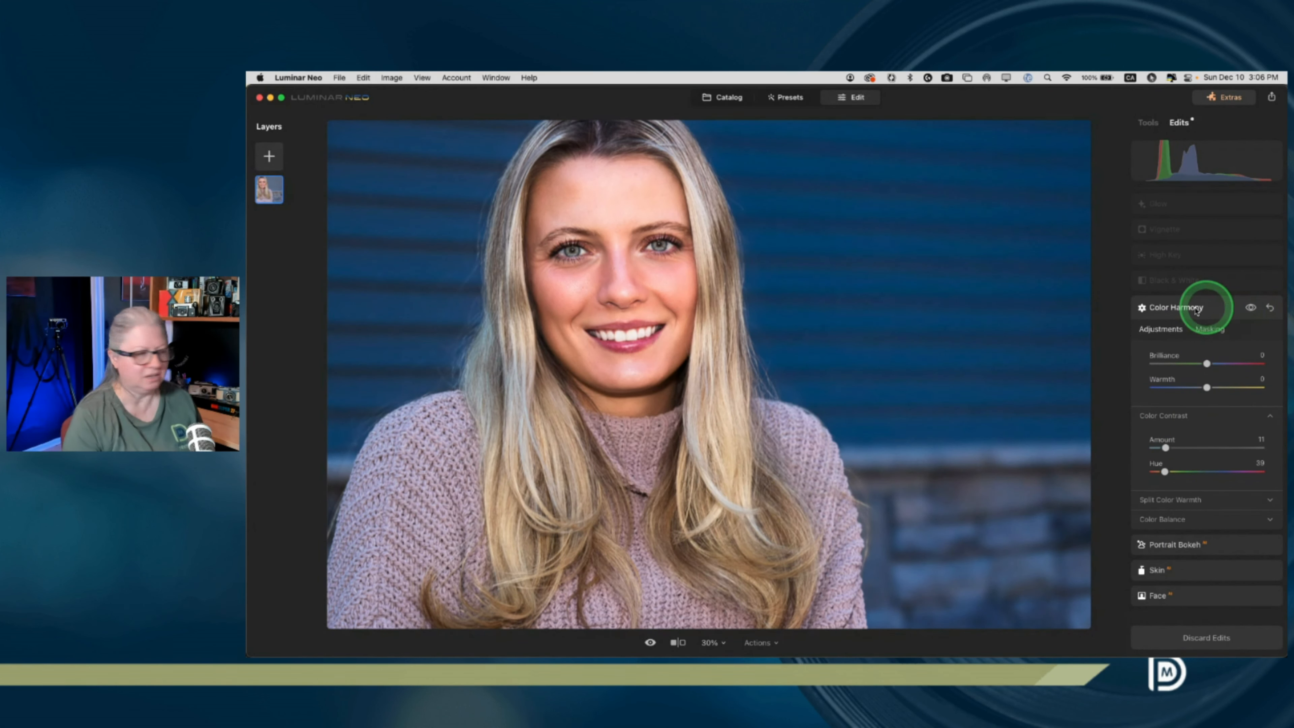
- Set the Color Contrast Amount in the Color Harmony edit to 8
left_click(1164, 471)
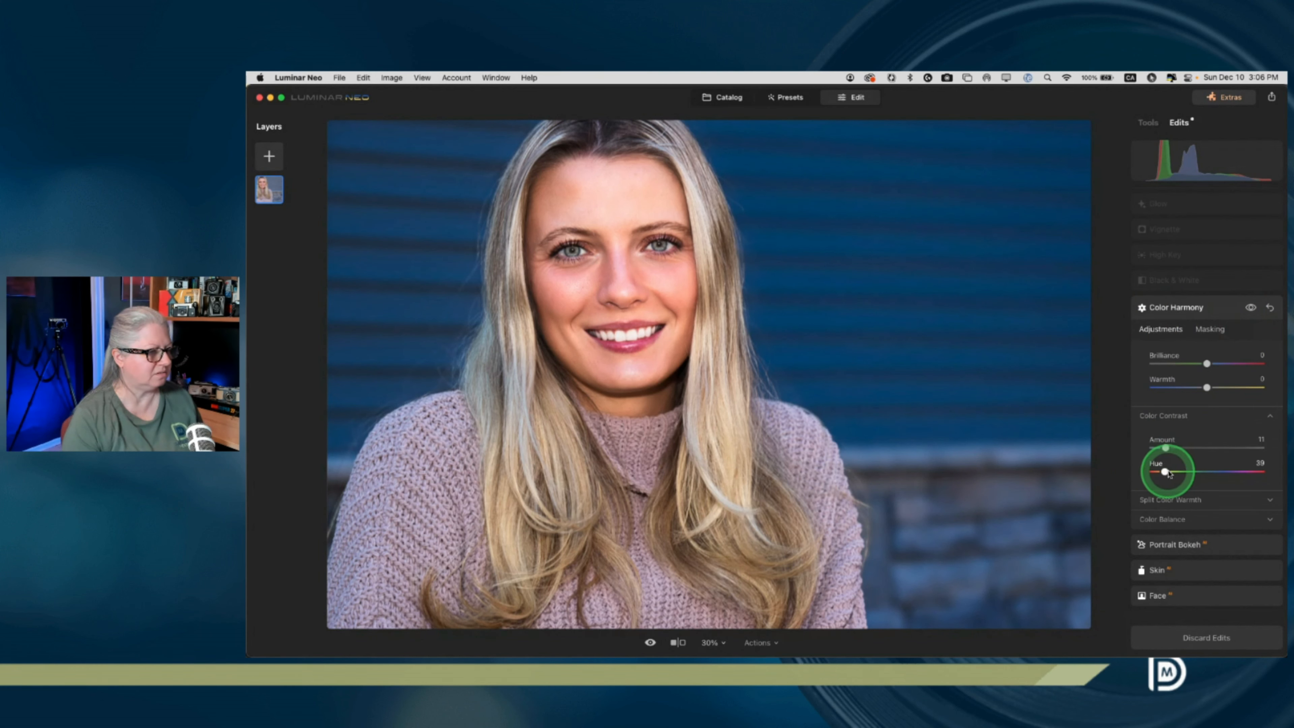
mouse_move(1165, 447)
left_mouse_down()
mouse_move(1229, 446)
mouse_move(1100, 447)
mouse_move(1162, 447)
left_mouse_up()
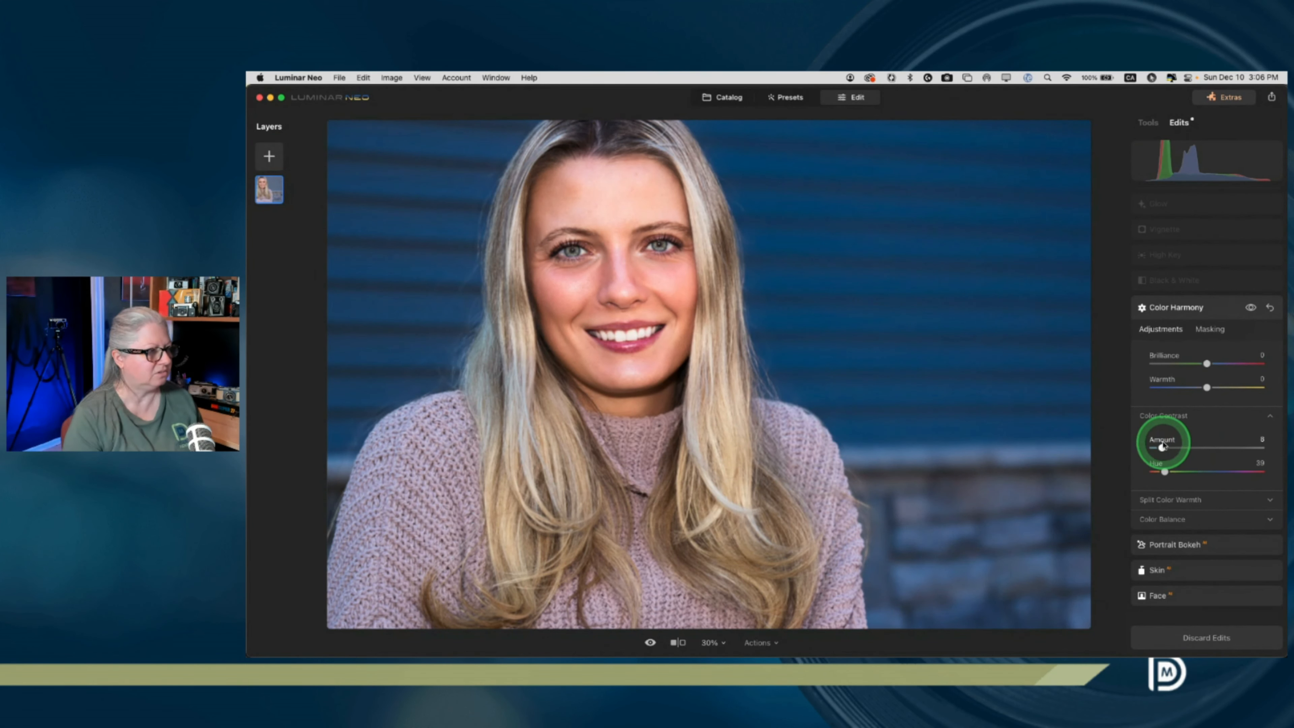
- Open the Black & White edit and set its Blue luminance to -26 and Yellow luminance to 46
left_click(1202, 282)
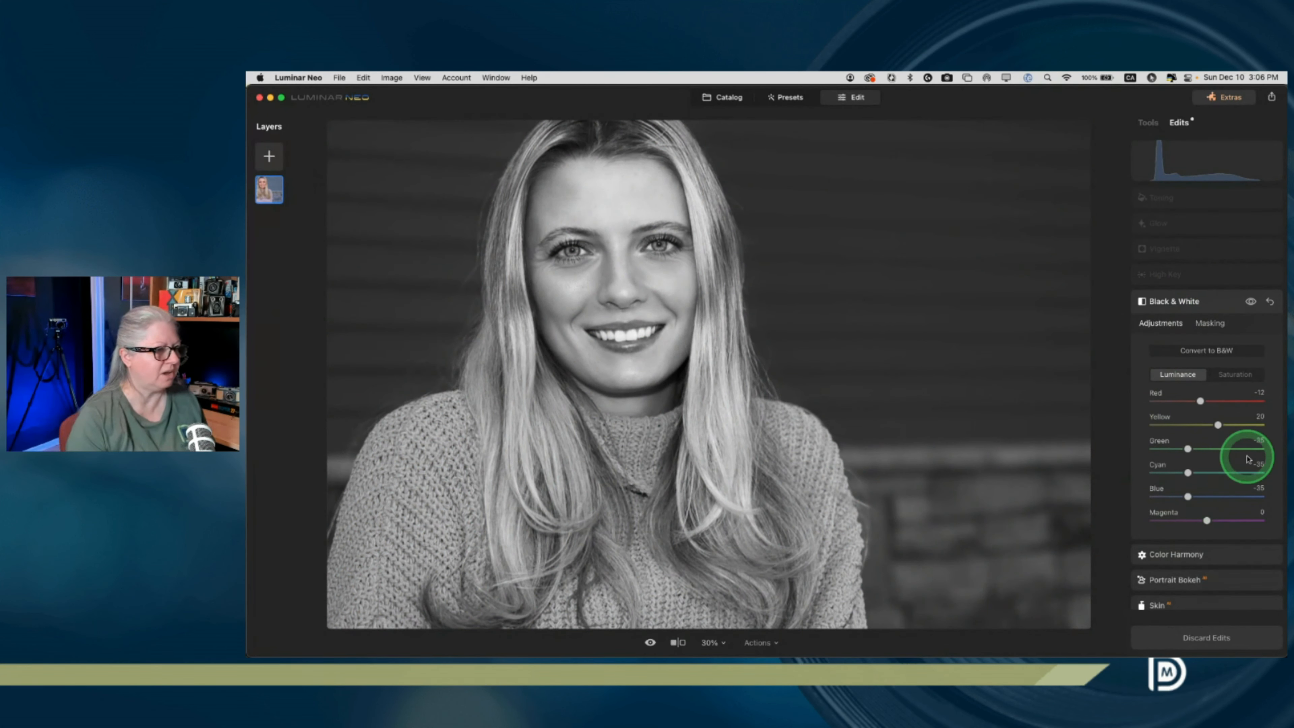
mouse_move(1186, 496)
left_mouse_down()
mouse_move(1262, 486)
mouse_move(1068, 488)
mouse_move(1263, 494)
mouse_move(1094, 488)
mouse_move(1262, 490)
mouse_move(1106, 482)
mouse_move(1235, 491)
mouse_move(1189, 488)
left_mouse_up()
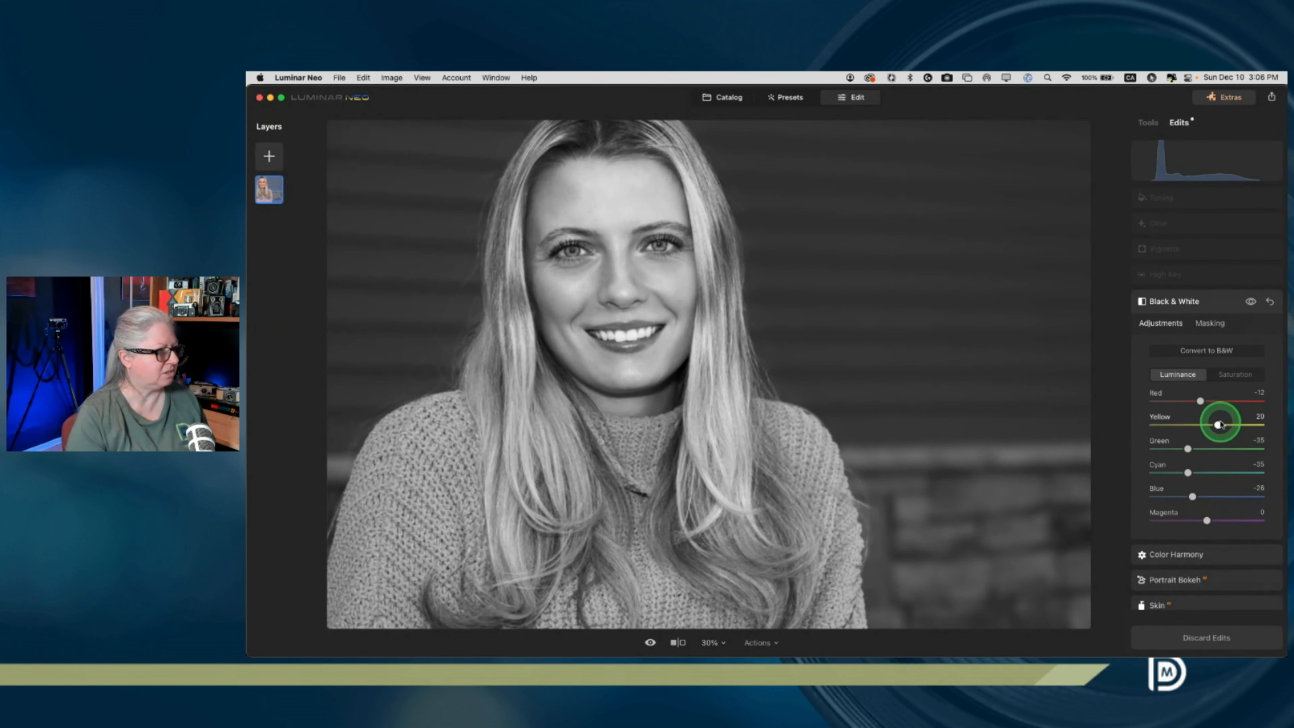
left_click_drag(1219, 423, 1118, 401)
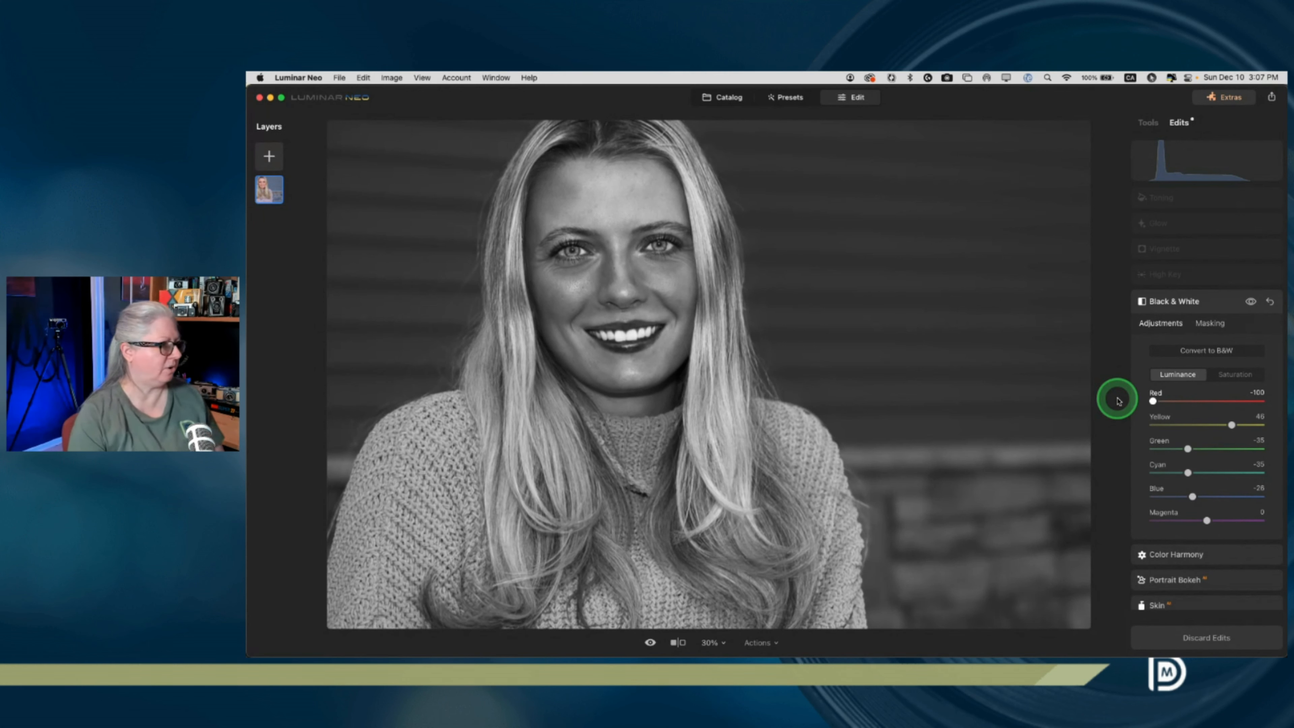
- Set the Black & White Red luminance to 12 and the Magenta luminance to -78
left_click_drag(1117, 401, 1190, 395)
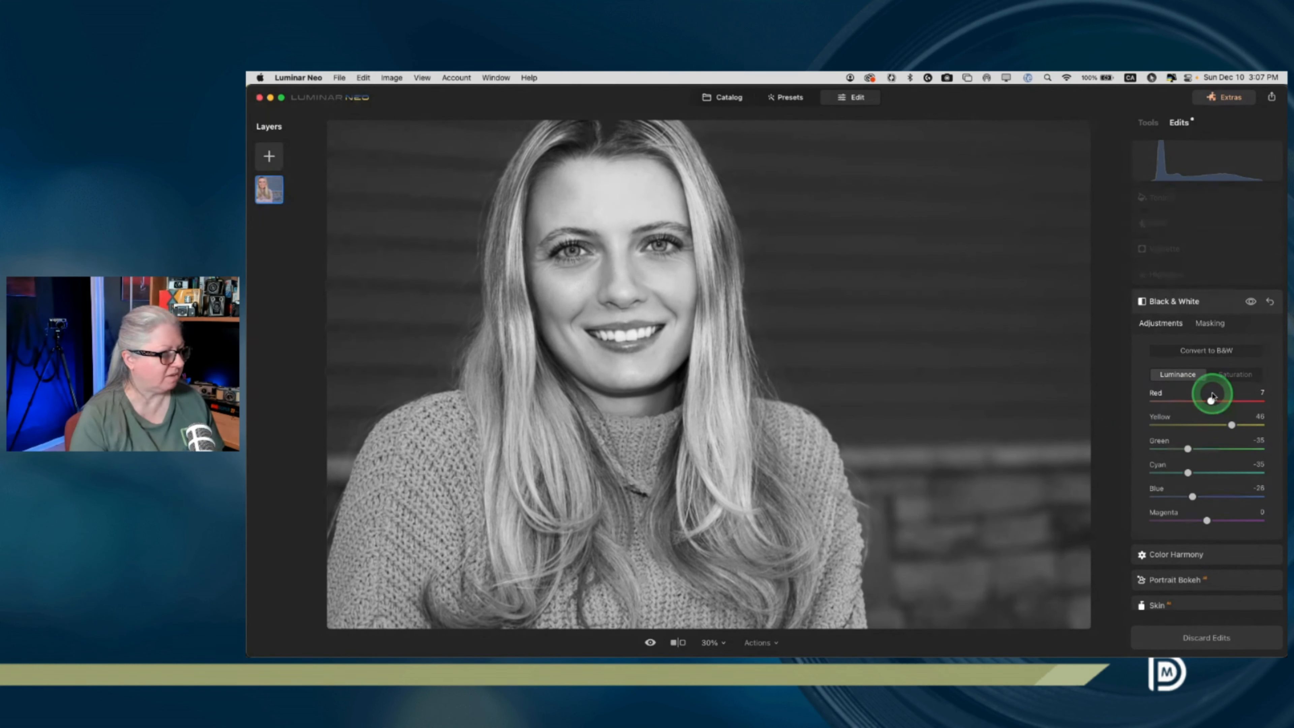
mouse_move(1212, 397)
left_mouse_down()
mouse_move(1186, 395)
mouse_move(1215, 398)
left_mouse_up()
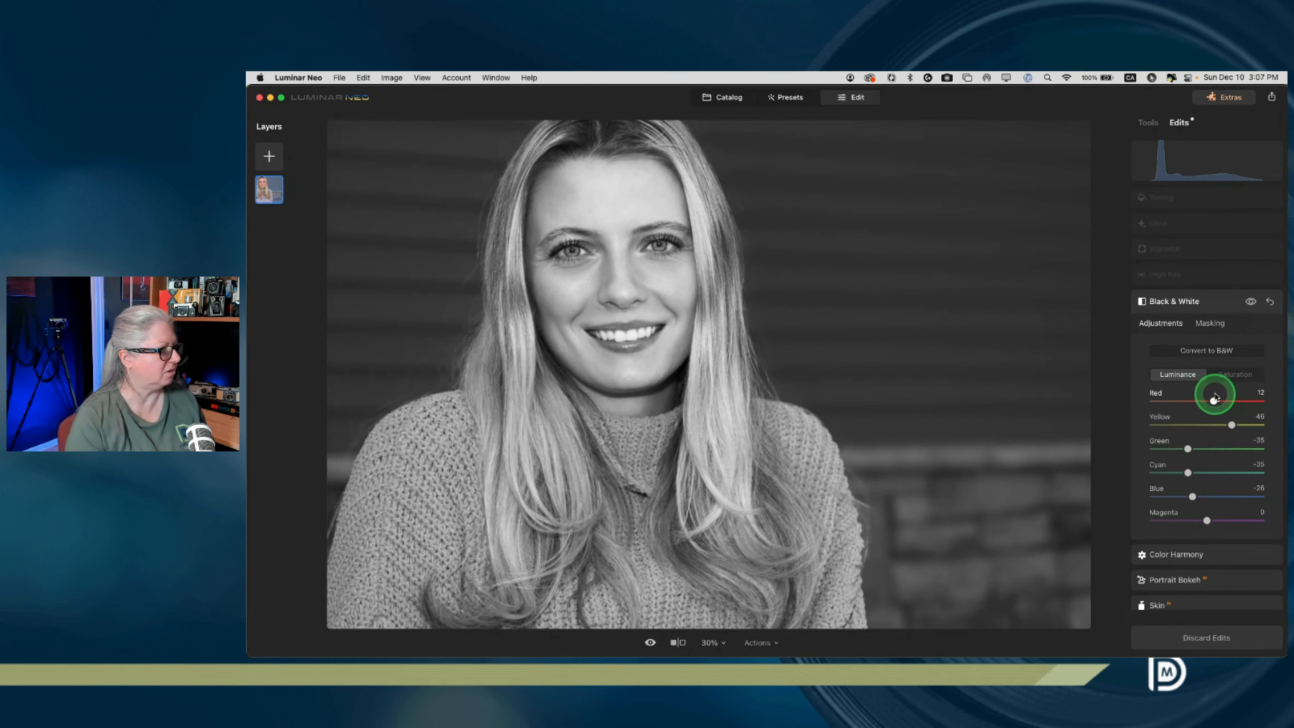
left_click_drag(1204, 520, 1164, 520)
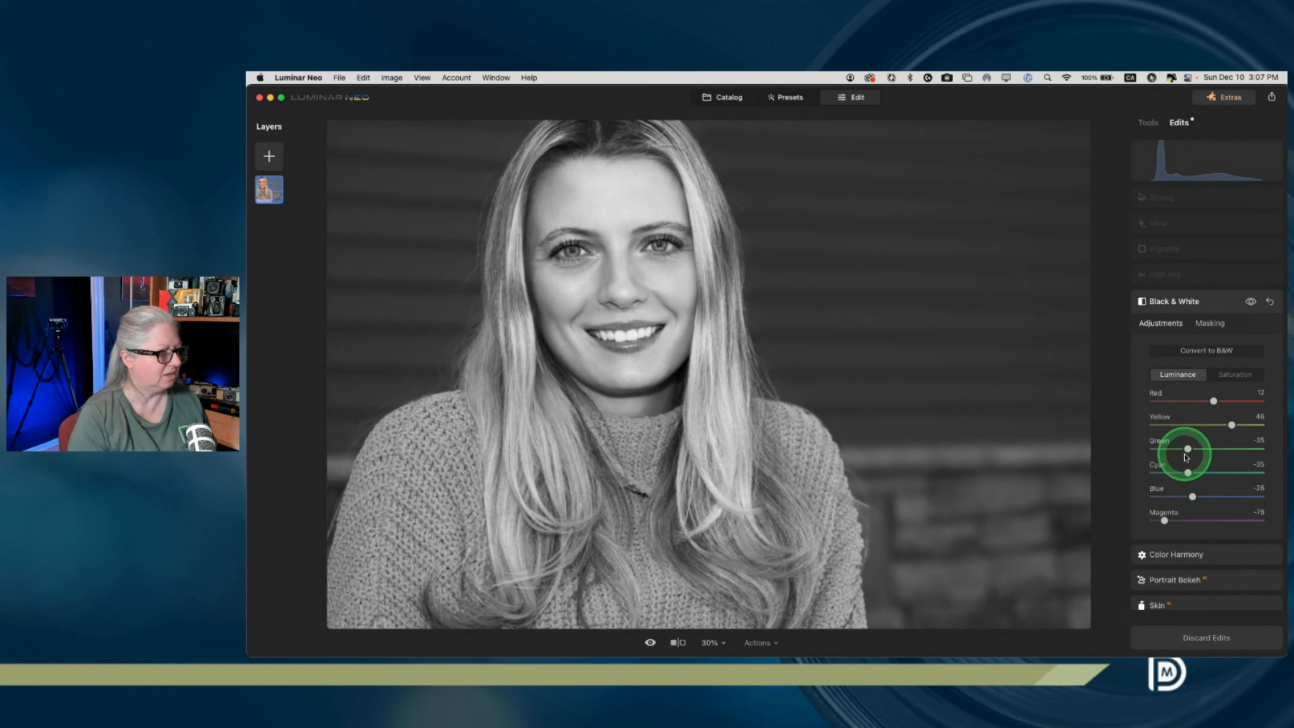
- Open the High Key edit with its advanced settings and compare the portrait with High Key off and on
left_click(1201, 278)
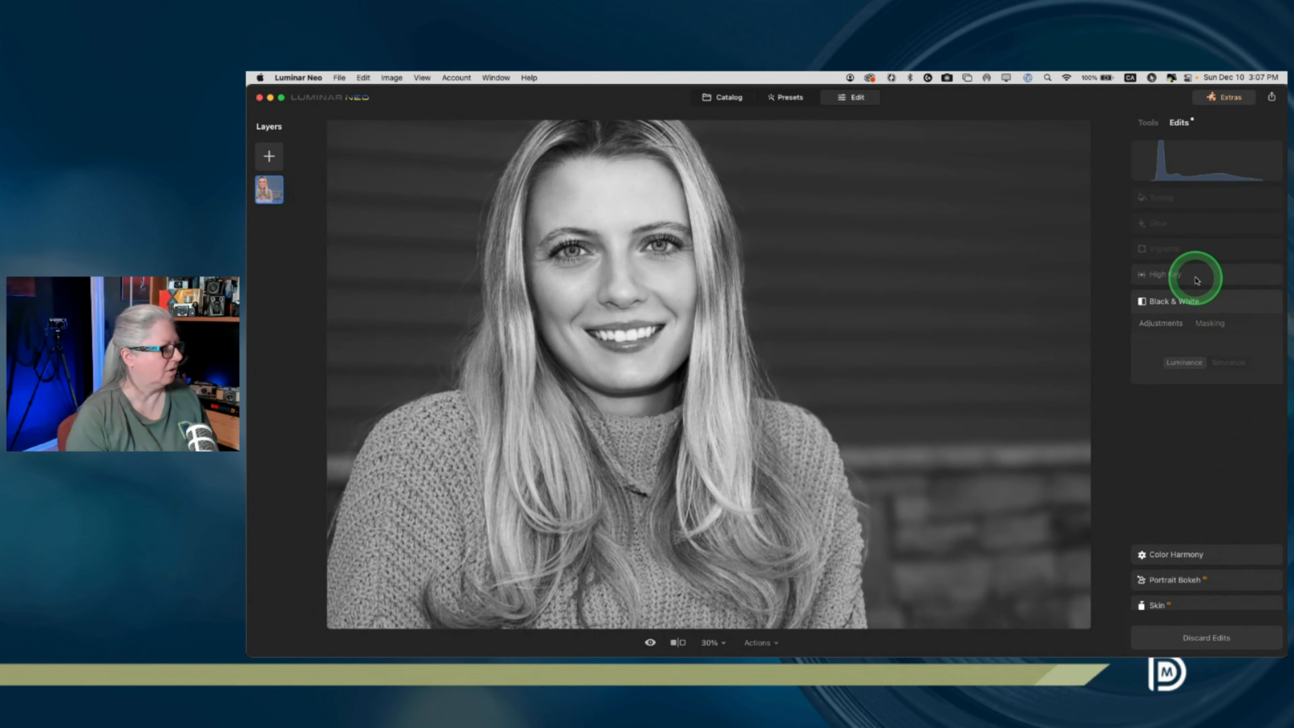
left_click(1178, 433)
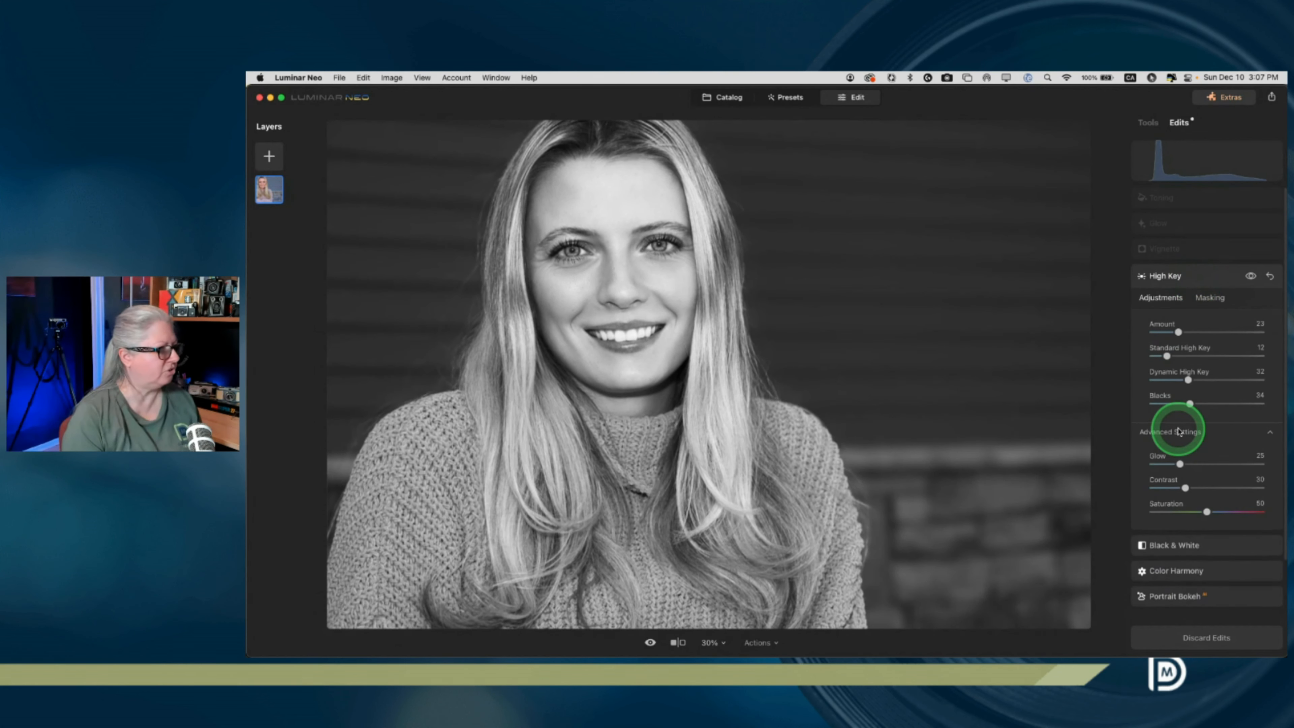
left_click(1249, 278)
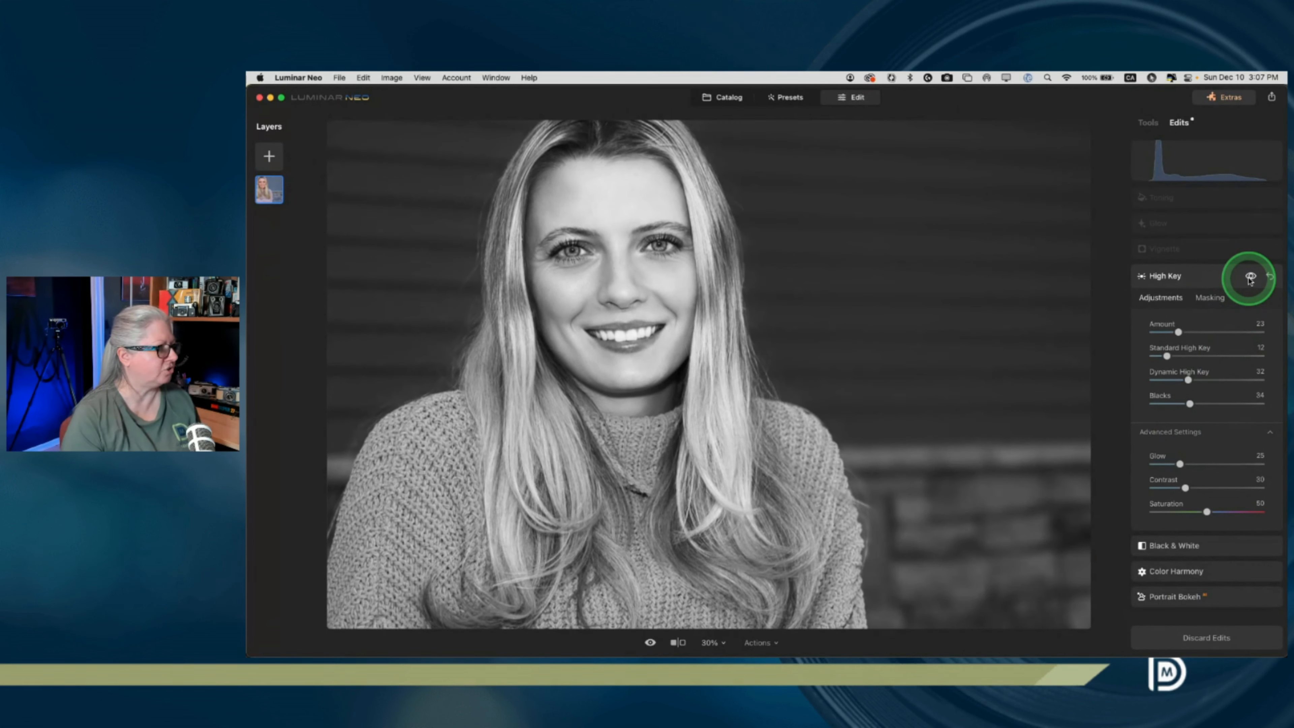
left_click(1248, 279)
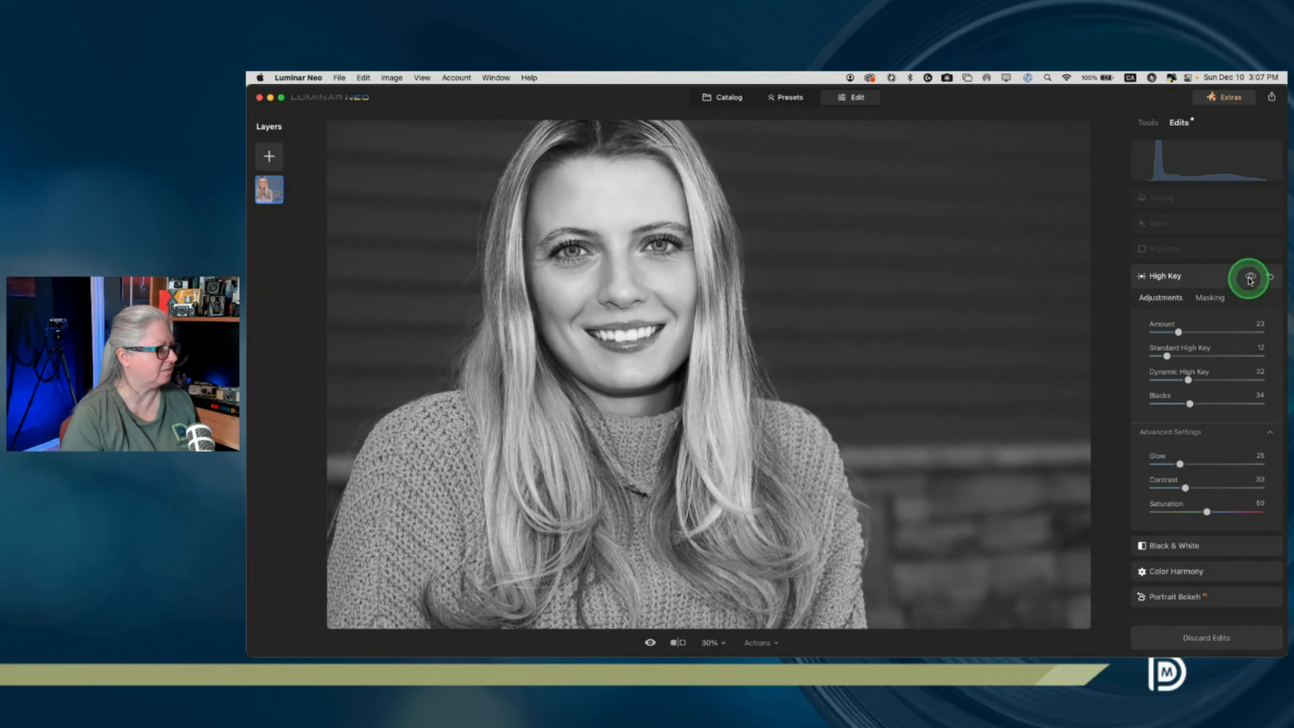
- Open the Vignette edit with its advanced settings, harden its edge to Feather -100 and set its Size to 8
left_click(1198, 249)
left_click(1171, 355)
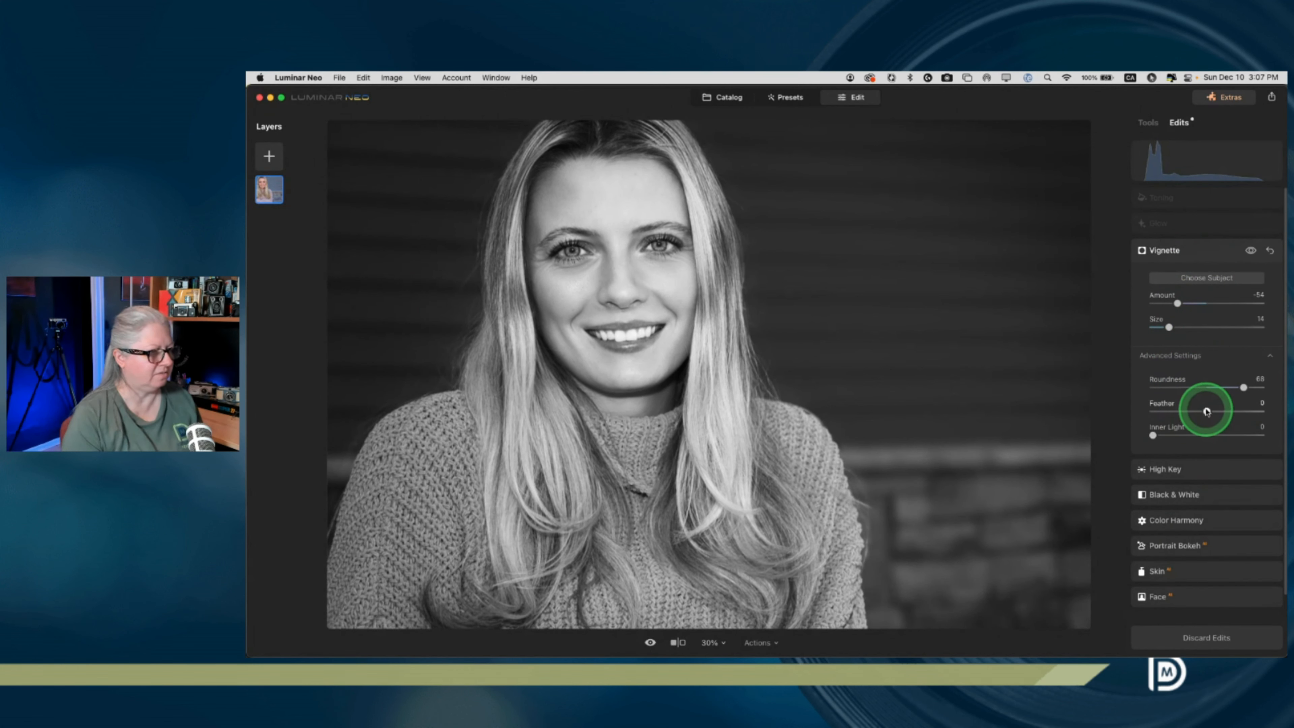
left_click_drag(1206, 410, 1088, 398)
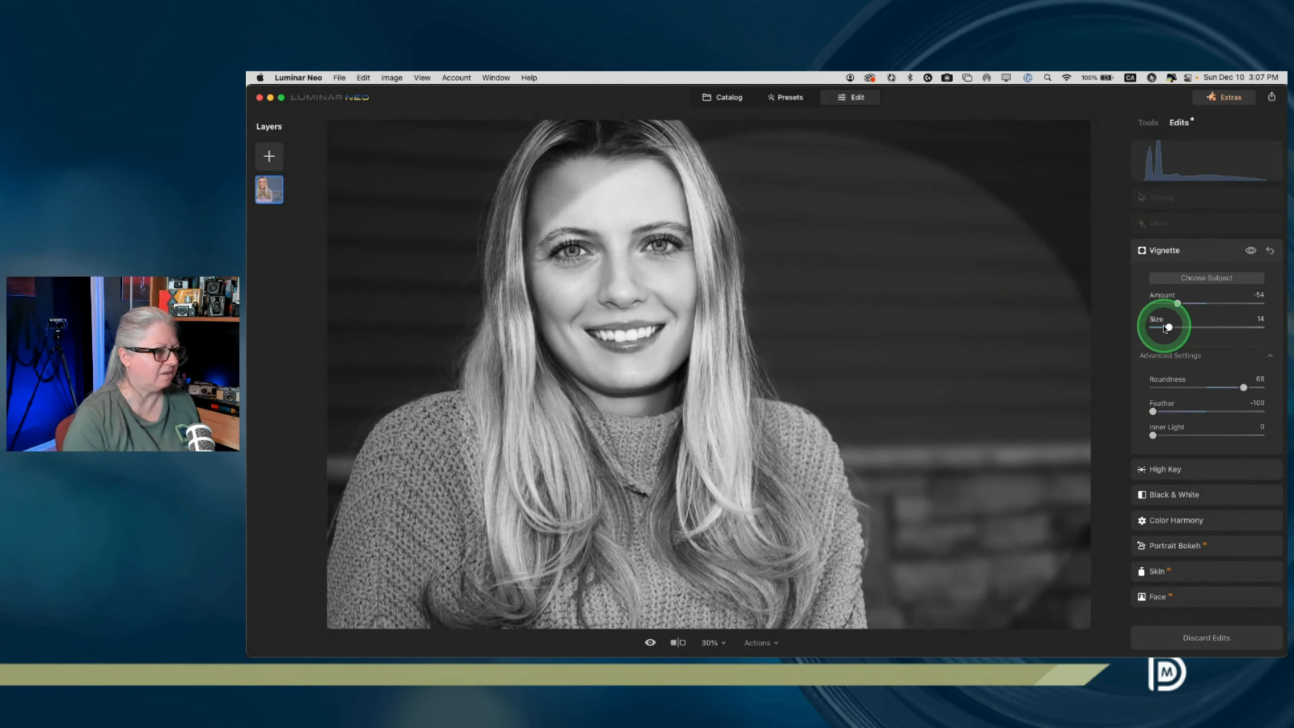
left_click_drag(1168, 327, 1162, 327)
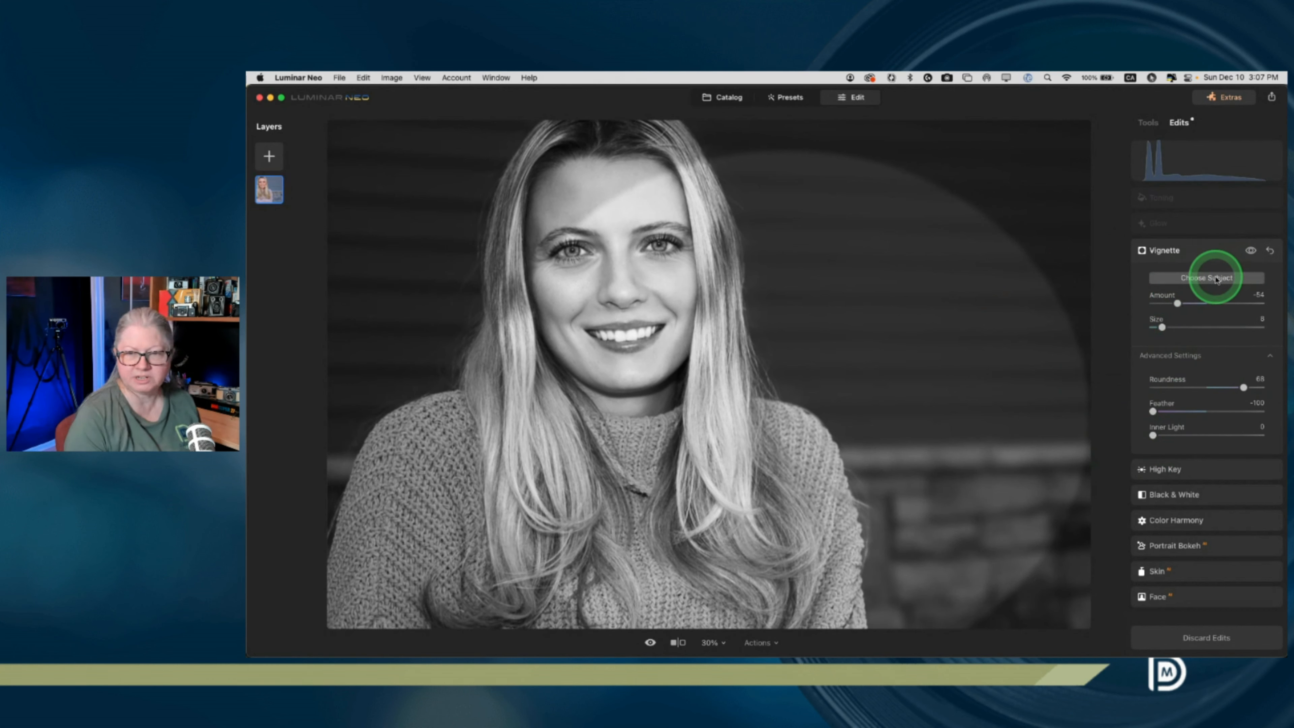
- Choose the vignette's subject point on the woman's face, moving it toward her eye and cheek until the vignette is centered on her
left_click(1216, 279)
left_click(604, 307)
left_click(595, 283)
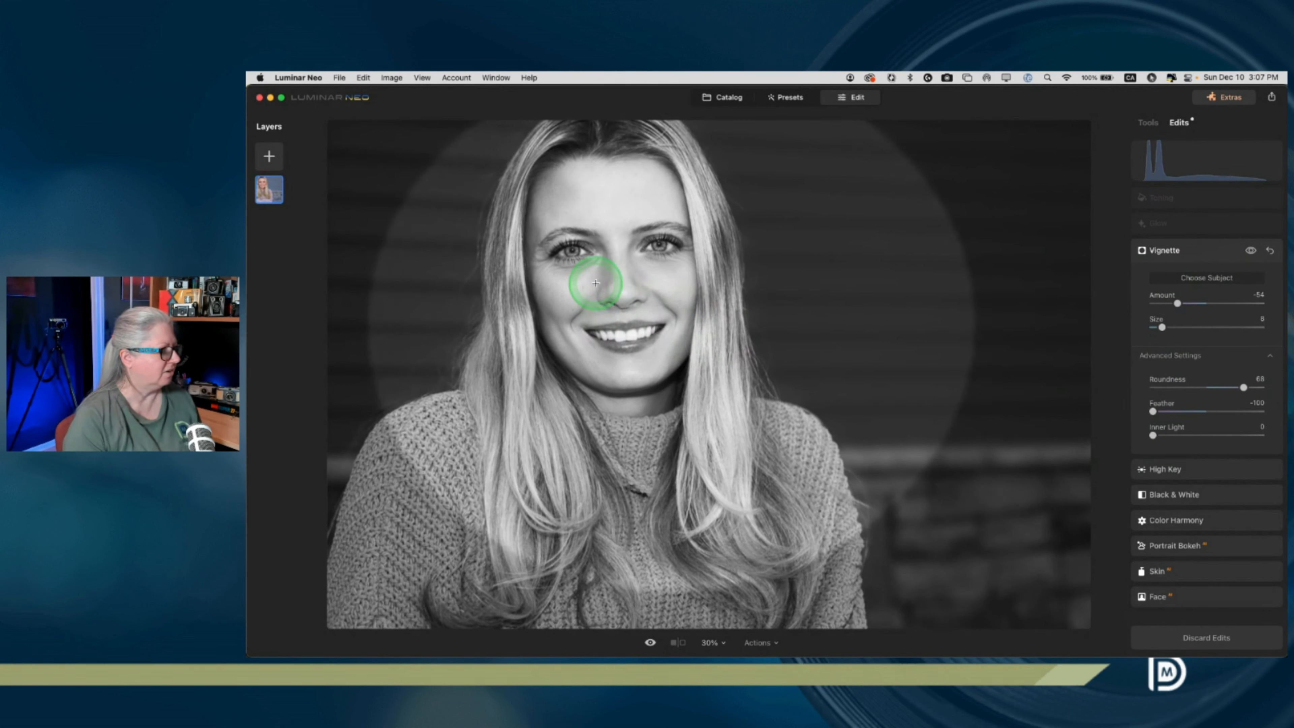
left_click(580, 283)
left_click(557, 279)
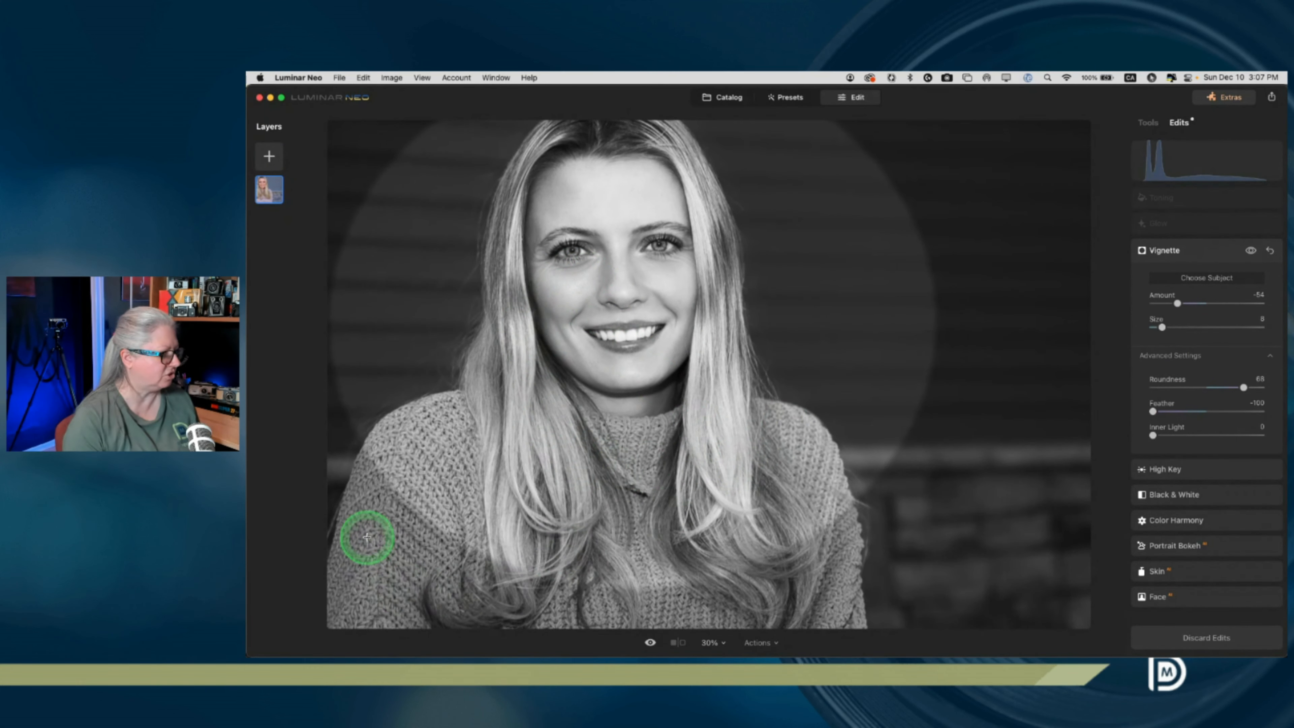
left_click(615, 285)
left_click(577, 280)
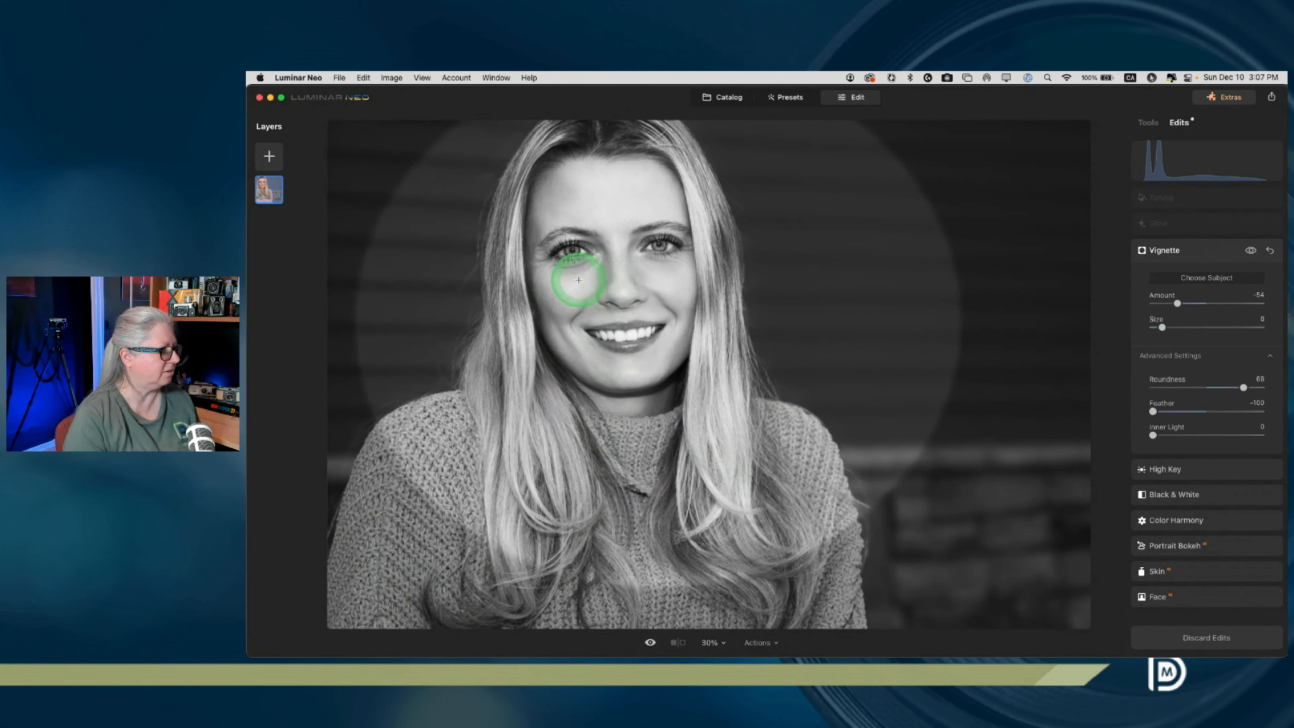
left_click(569, 274)
left_click(562, 258)
left_click(548, 257)
left_click(529, 258)
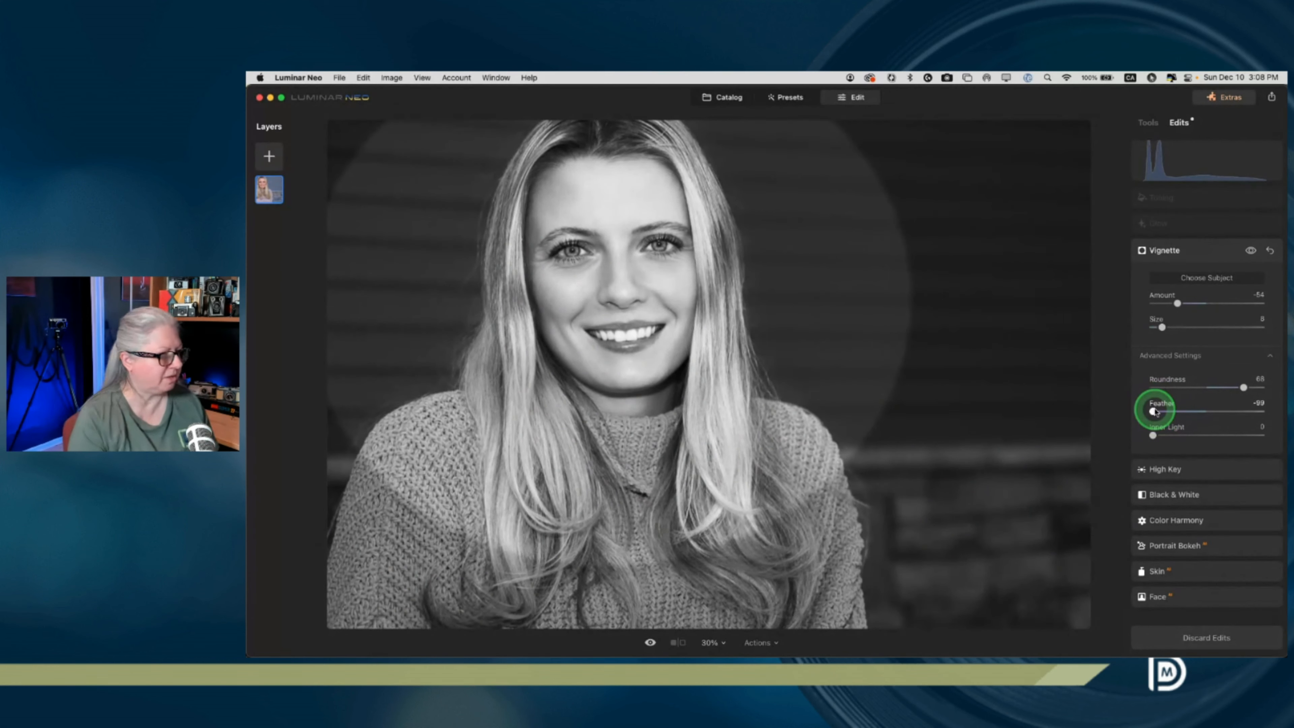
- Set the Vignette Amount to -66 and soften its edge to Feather 90
left_click_drag(1153, 411, 1261, 412)
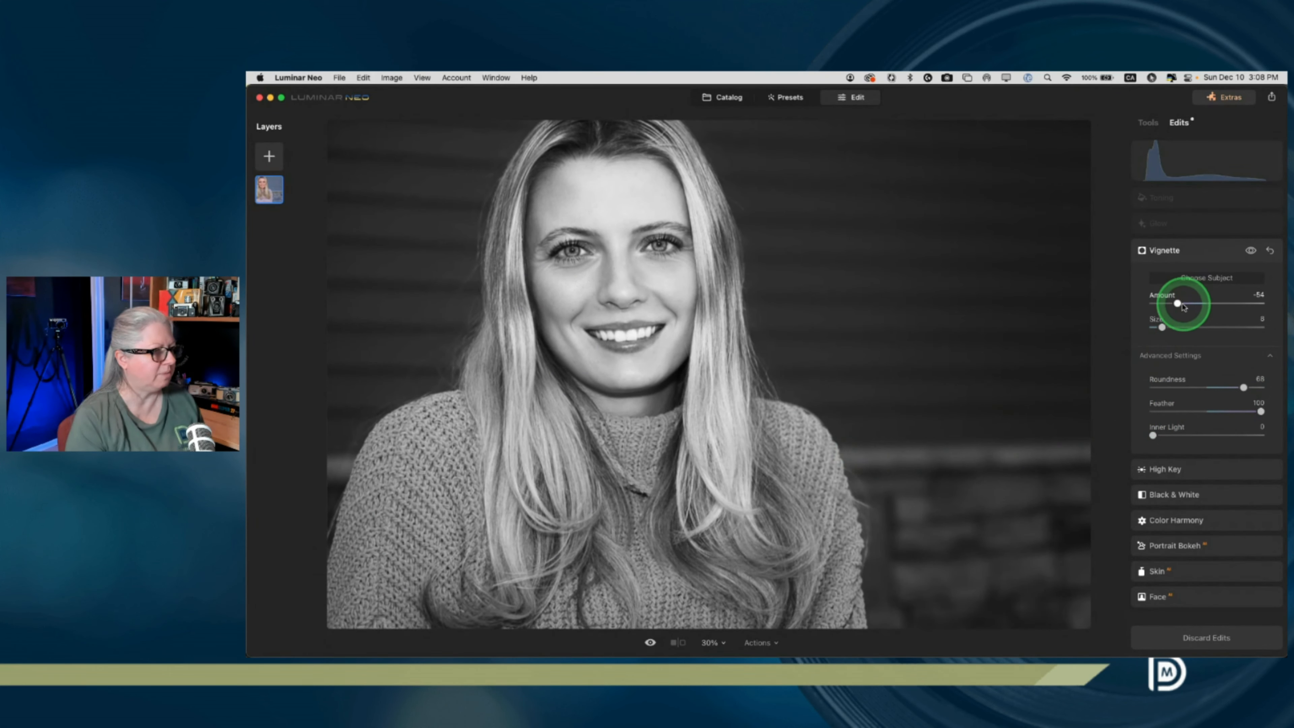
mouse_move(1173, 305)
left_mouse_down()
mouse_move(1193, 302)
mouse_move(1171, 301)
left_mouse_up()
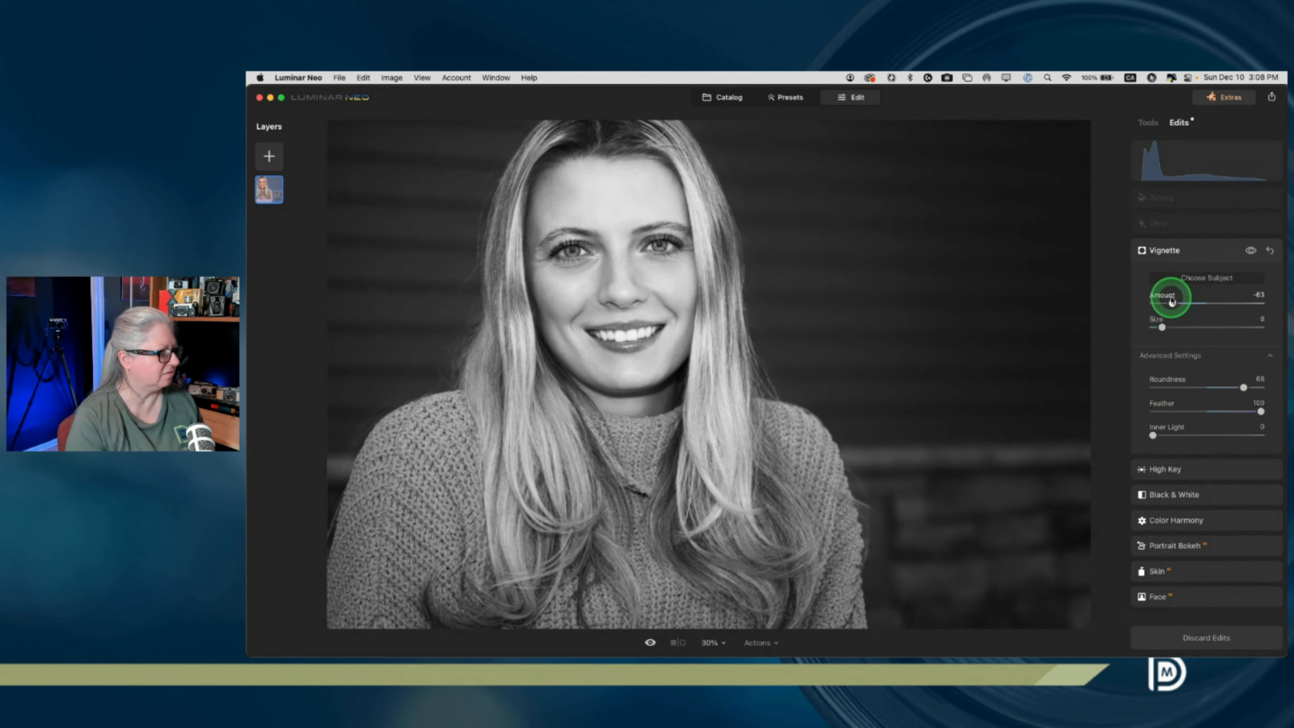
left_click_drag(1170, 301, 1171, 301)
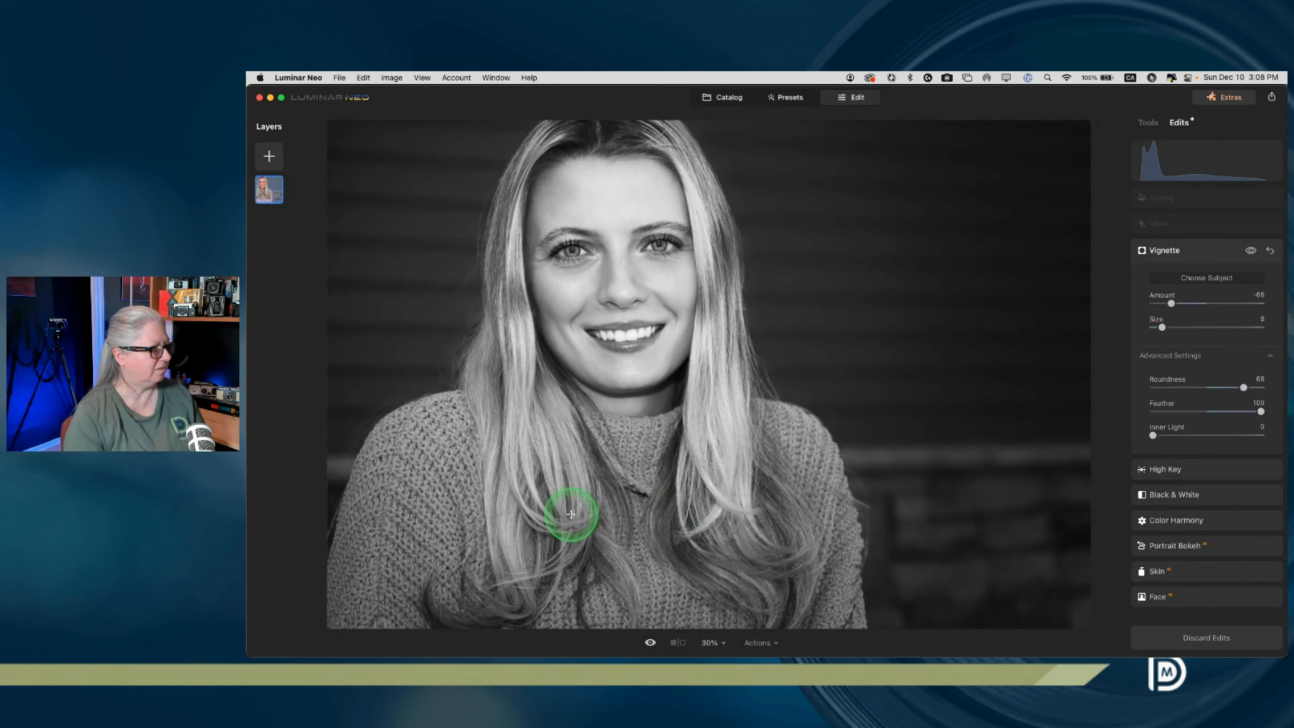
left_click(1181, 412)
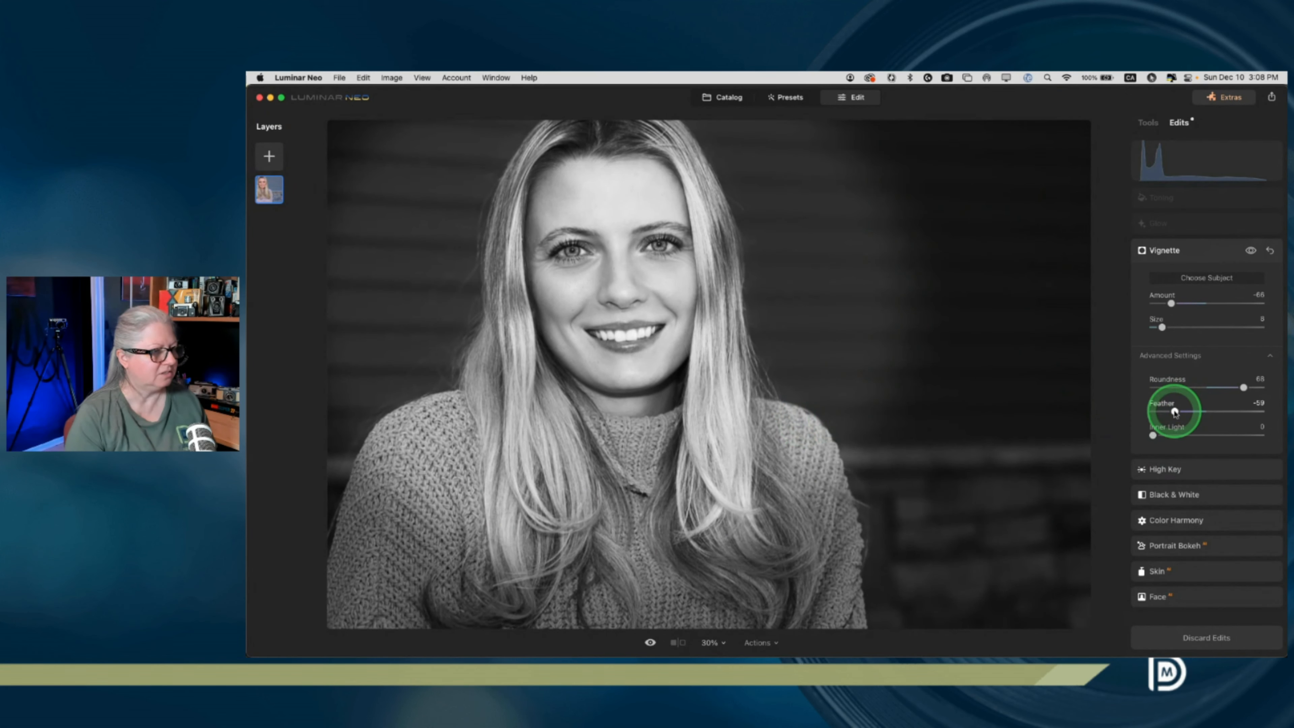
left_click_drag(1171, 410, 1256, 411)
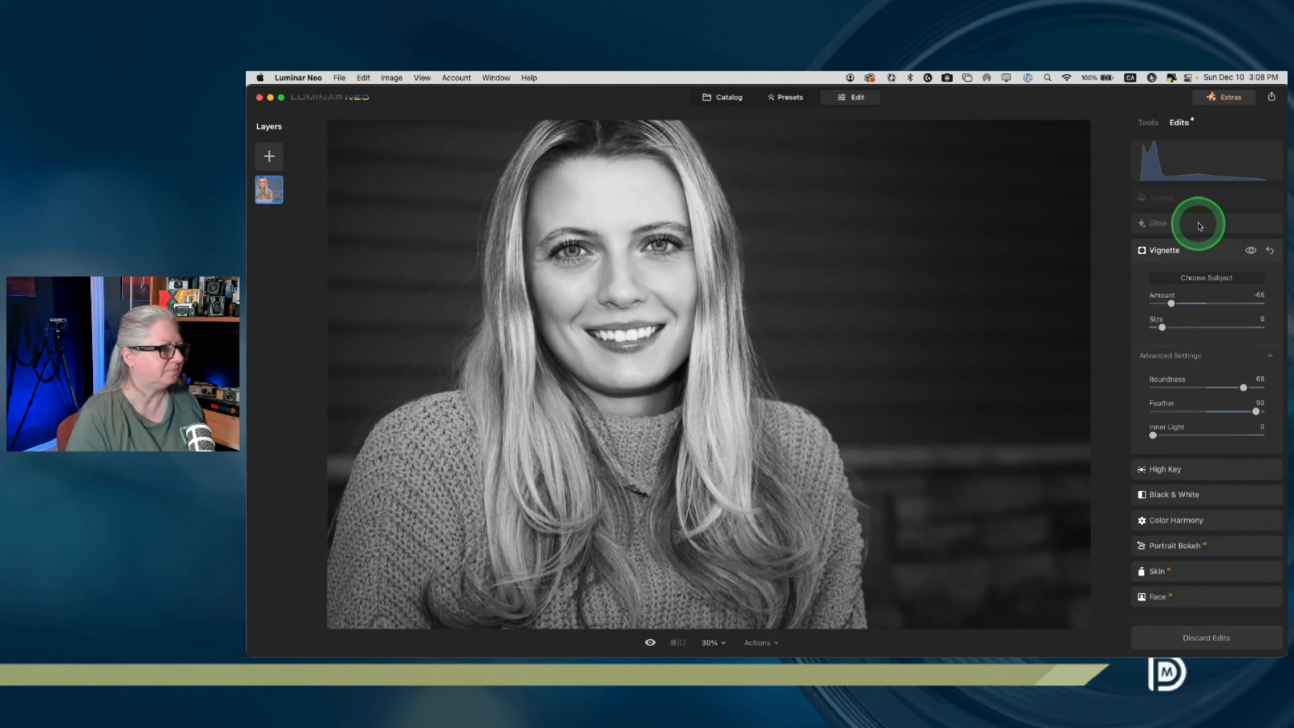
- Open the Glow edit with its advanced settings and set the Orton Effect Amount to 35
left_click(1194, 224)
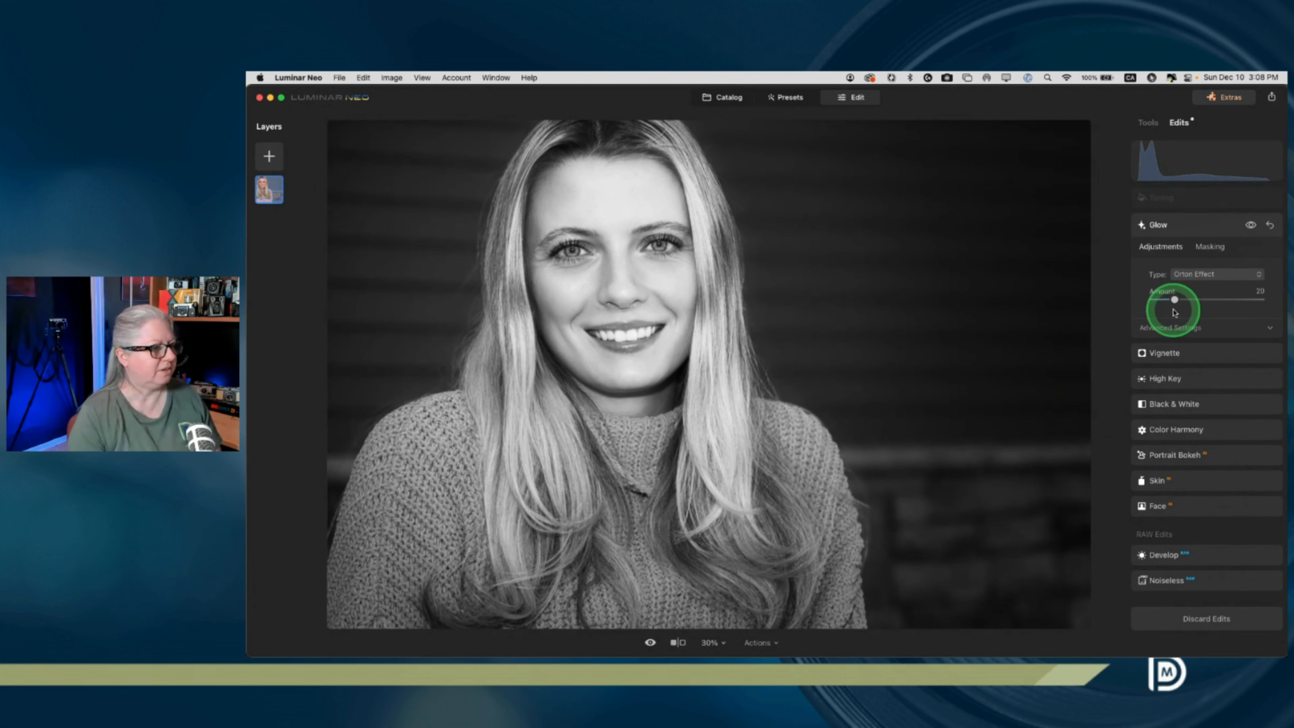
left_click(1170, 329)
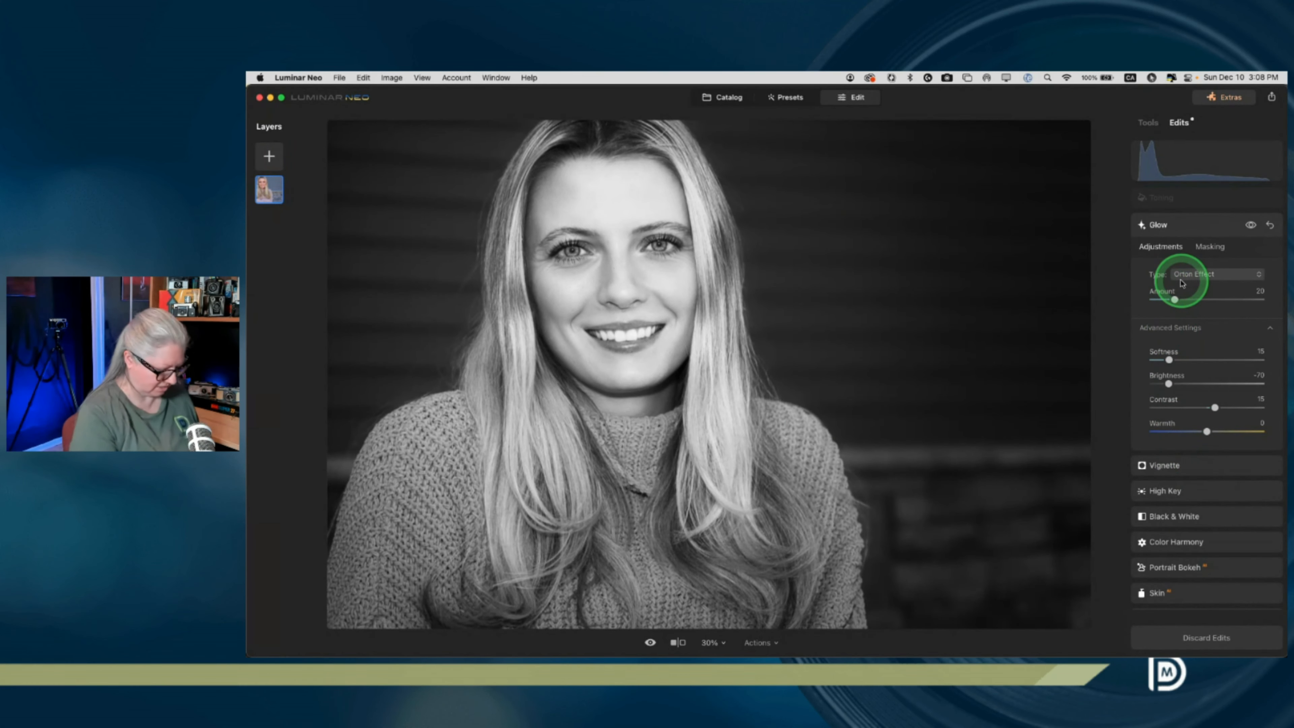
key("super+plus")
scroll(826, 331, "up", 5)
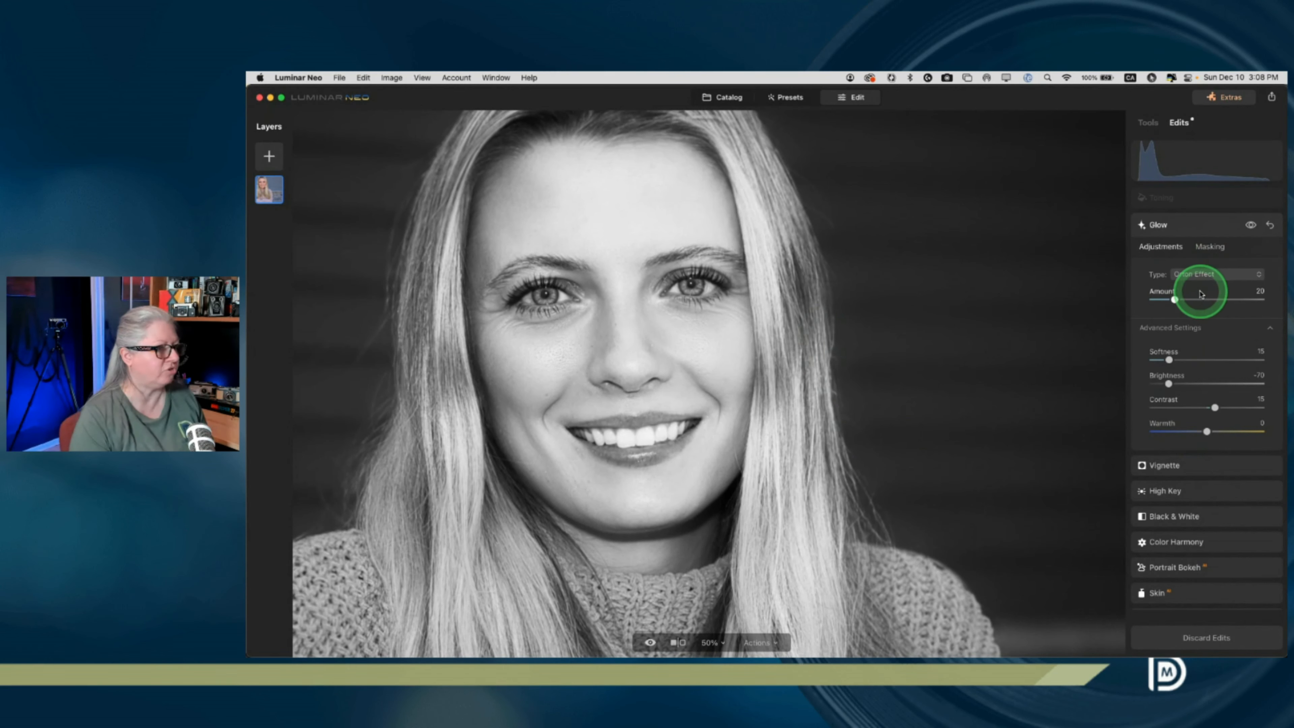
left_click_drag(1173, 299, 1176, 300)
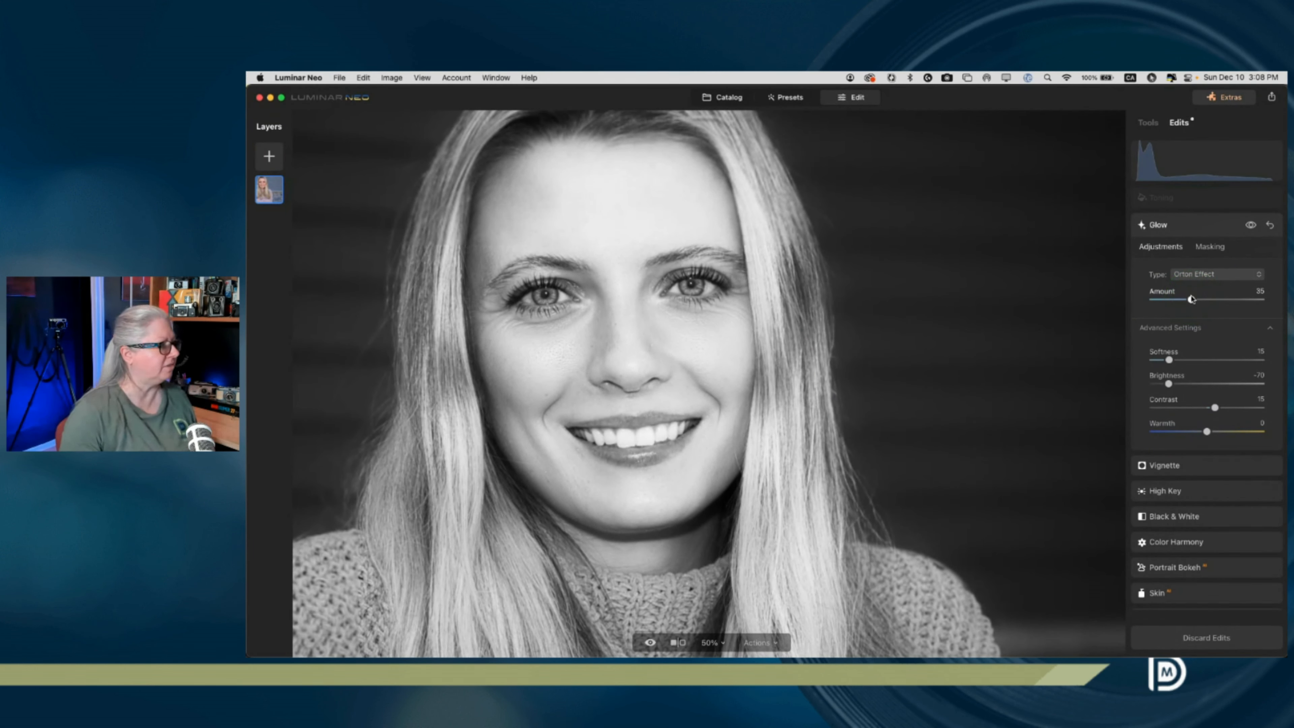
- Compare the woman's face and hair with the Glow edit off and on
left_click(1250, 225)
left_click(1250, 225)
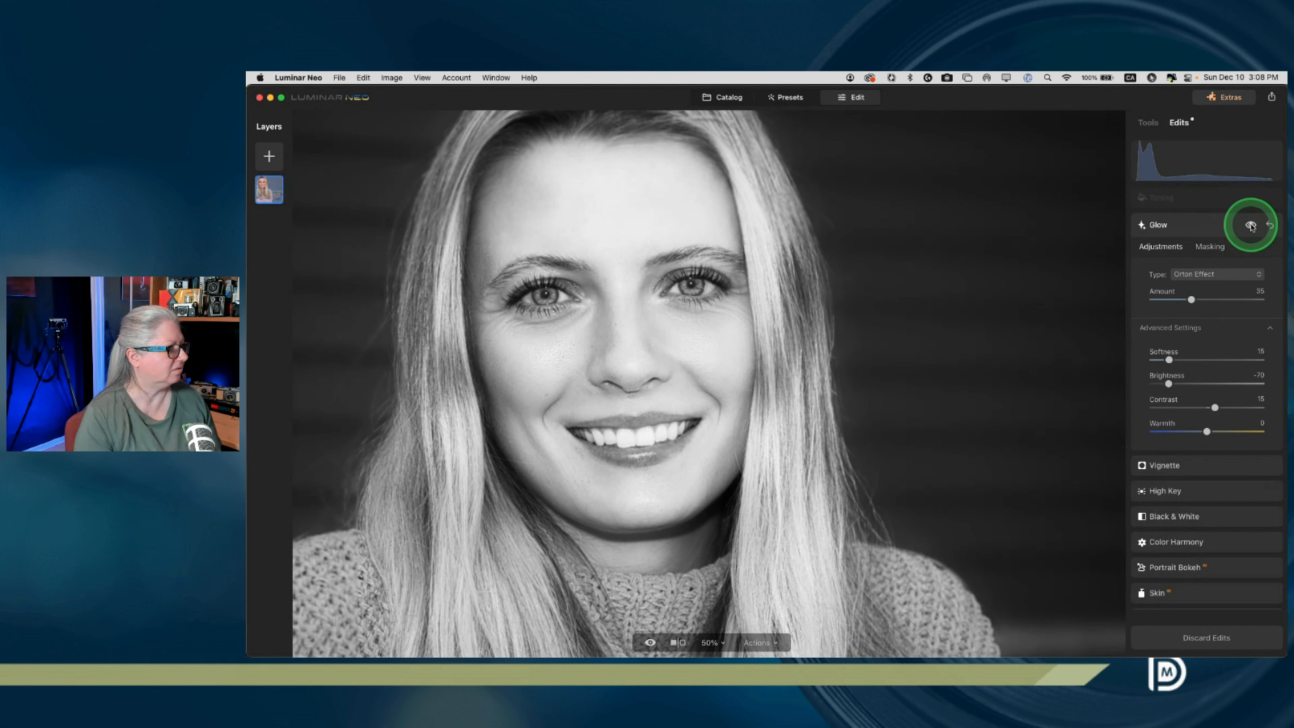
left_click(1250, 225)
left_click(1250, 225)
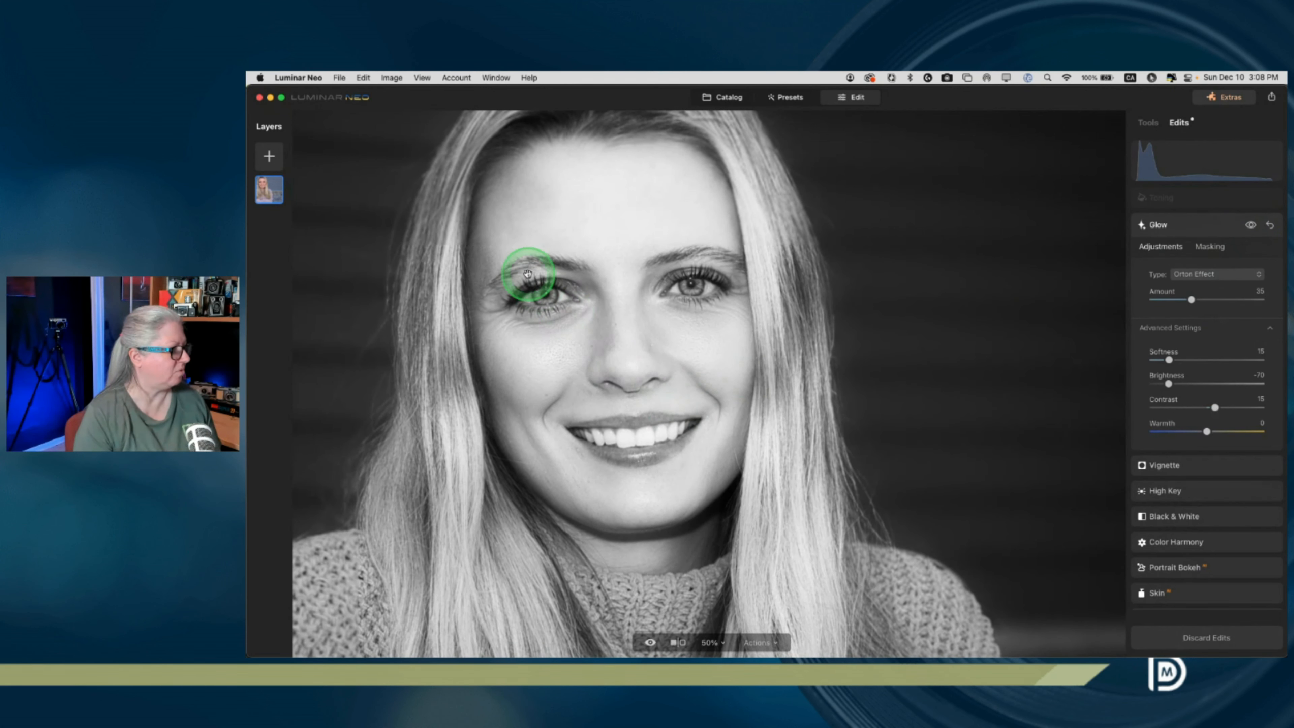
left_click(1250, 225)
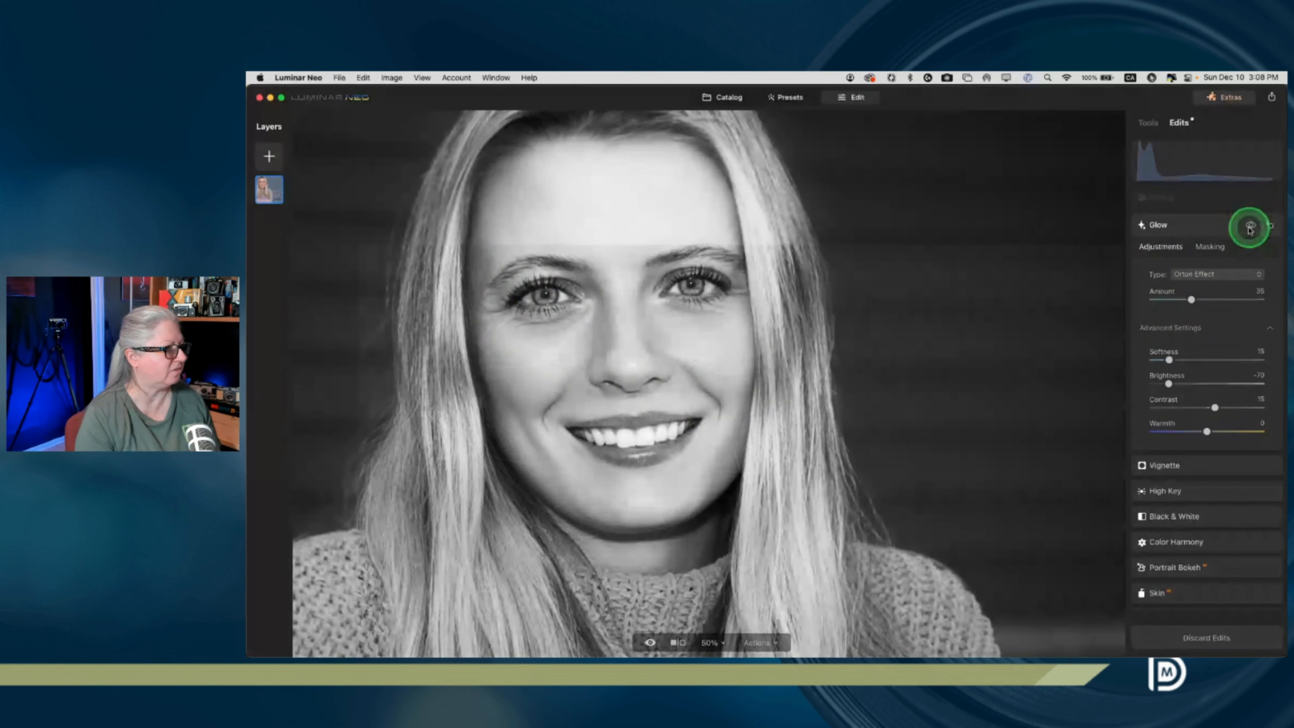
left_click(1250, 227)
left_click(1250, 226)
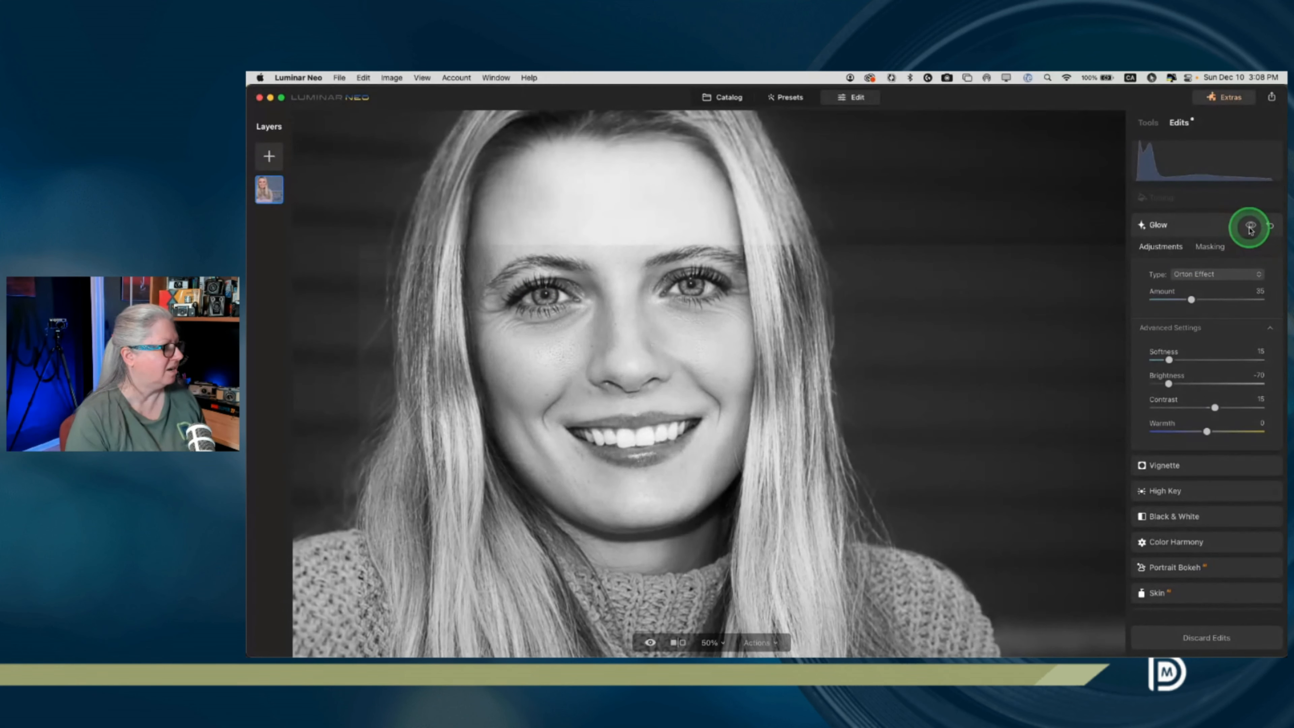
left_click(1250, 226)
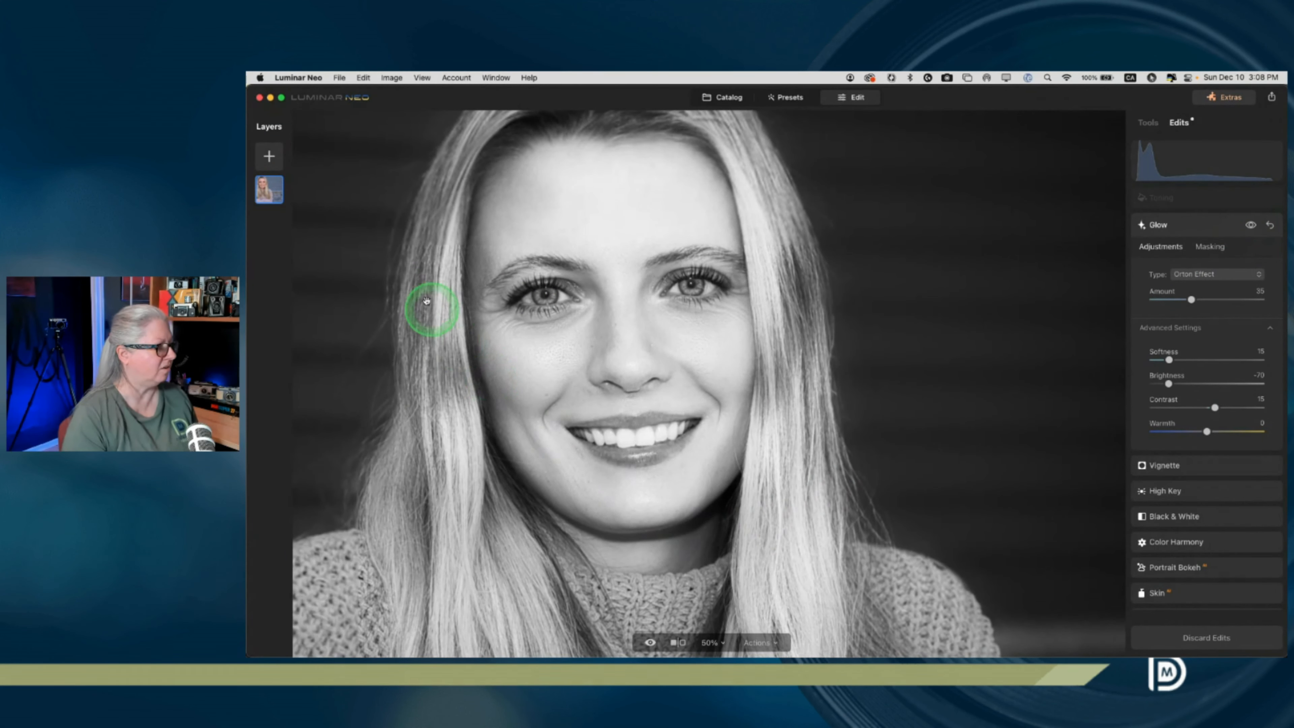
- Open the Toning edit, set its Amount to 36 and the Highlights Hue to 46
left_click(1204, 203)
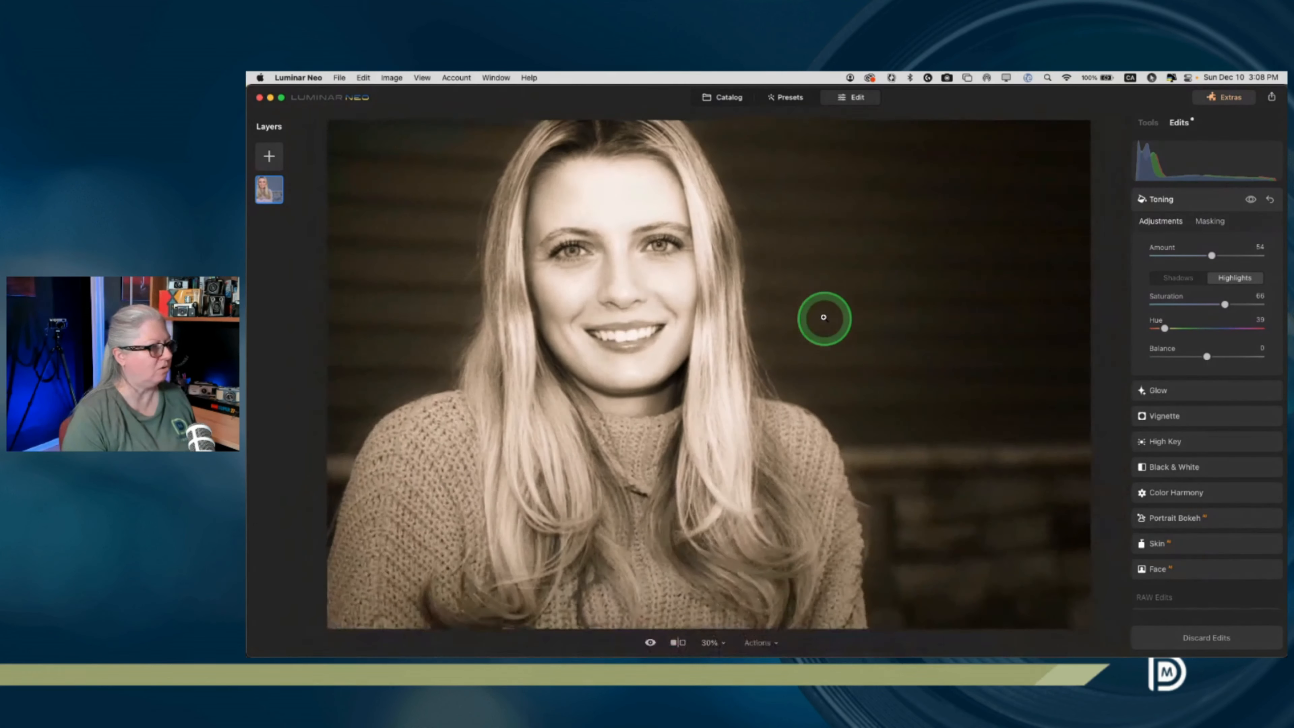
left_click(823, 318)
left_click(814, 343)
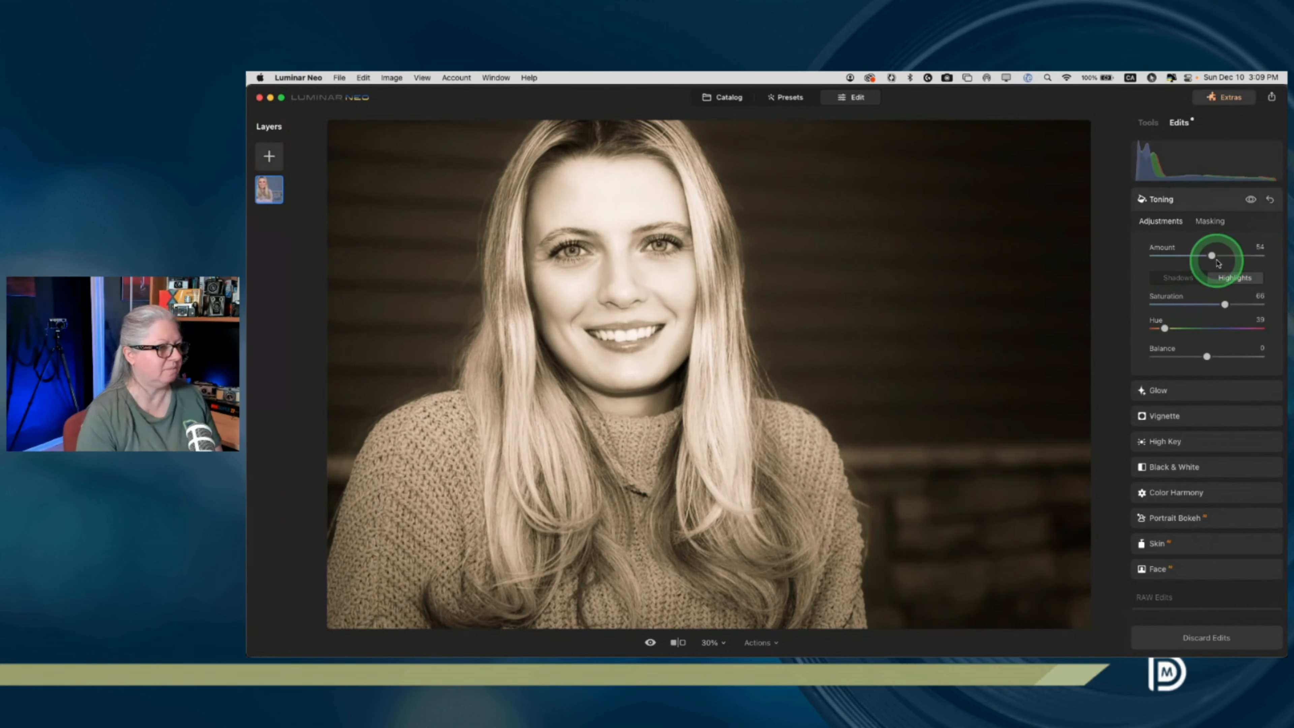
left_click_drag(1211, 256, 1187, 257)
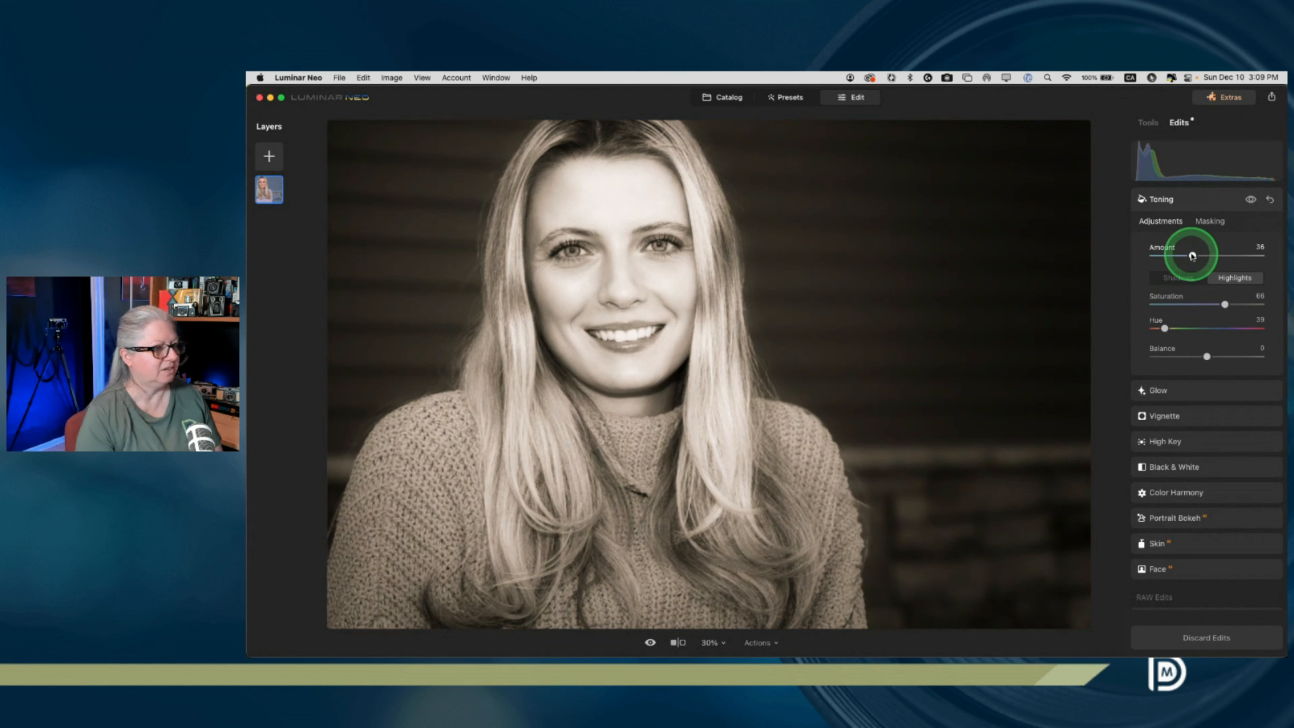
left_click(1174, 277)
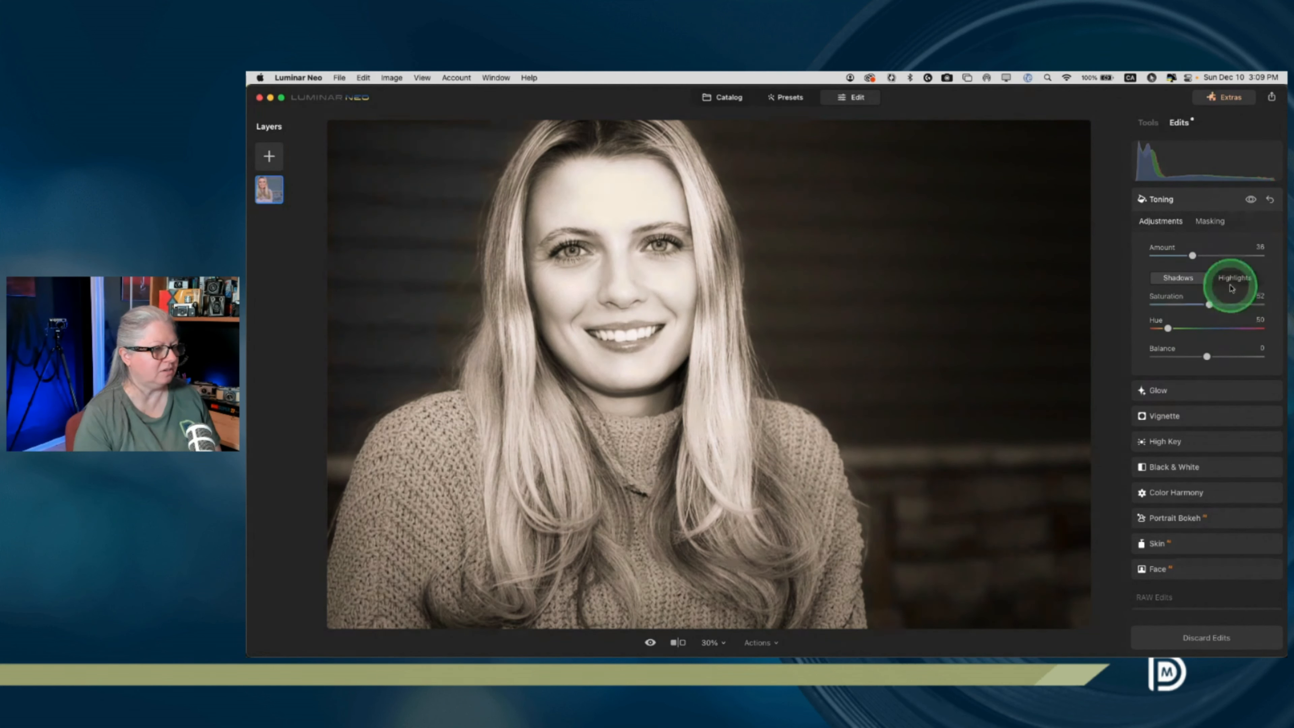
left_click(1235, 277)
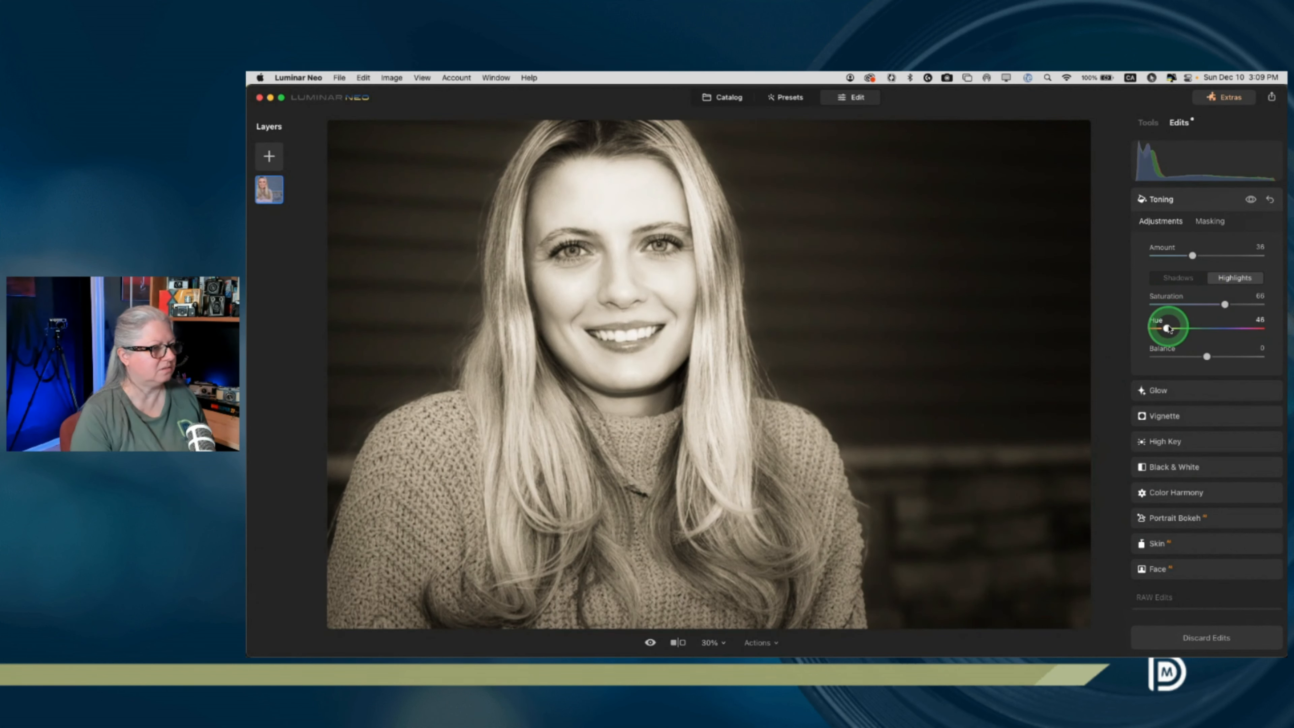
- Lower the Toning Amount to 34 and compare the toned portrait with the original photo
left_click(1178, 278)
left_click_drag(1191, 255, 1182, 255)
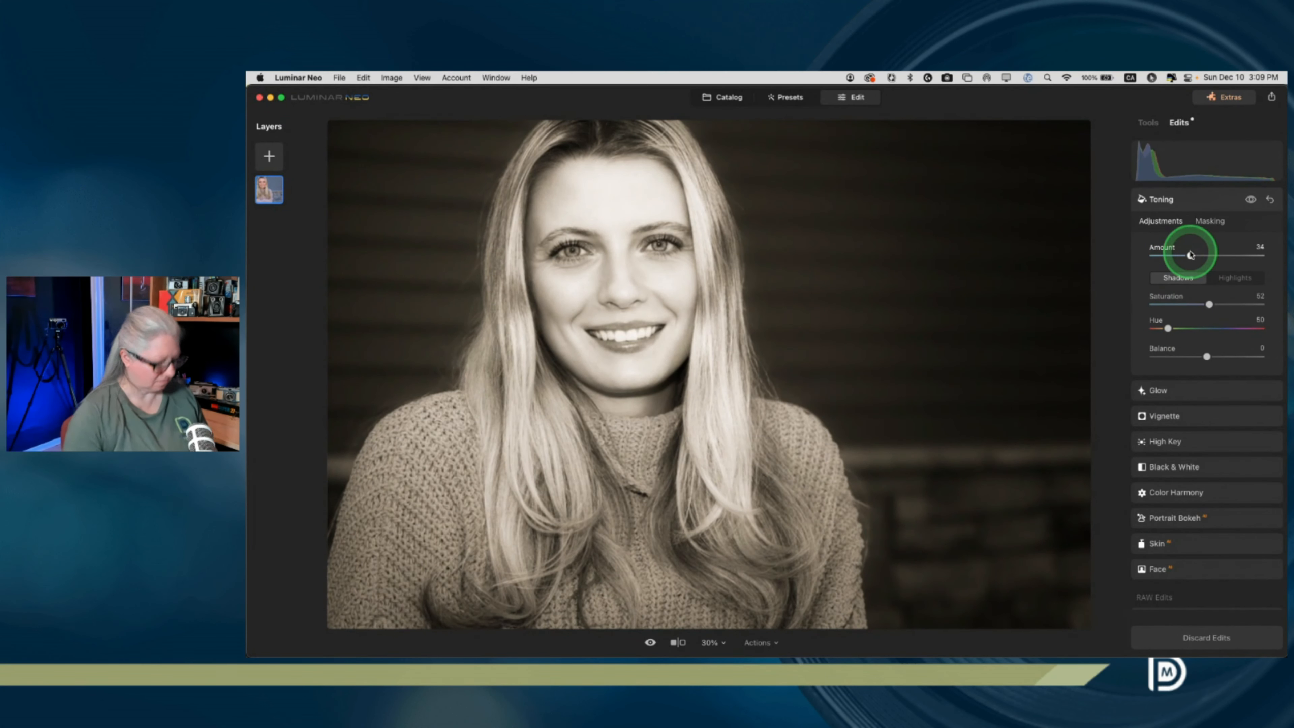
key("backslash")
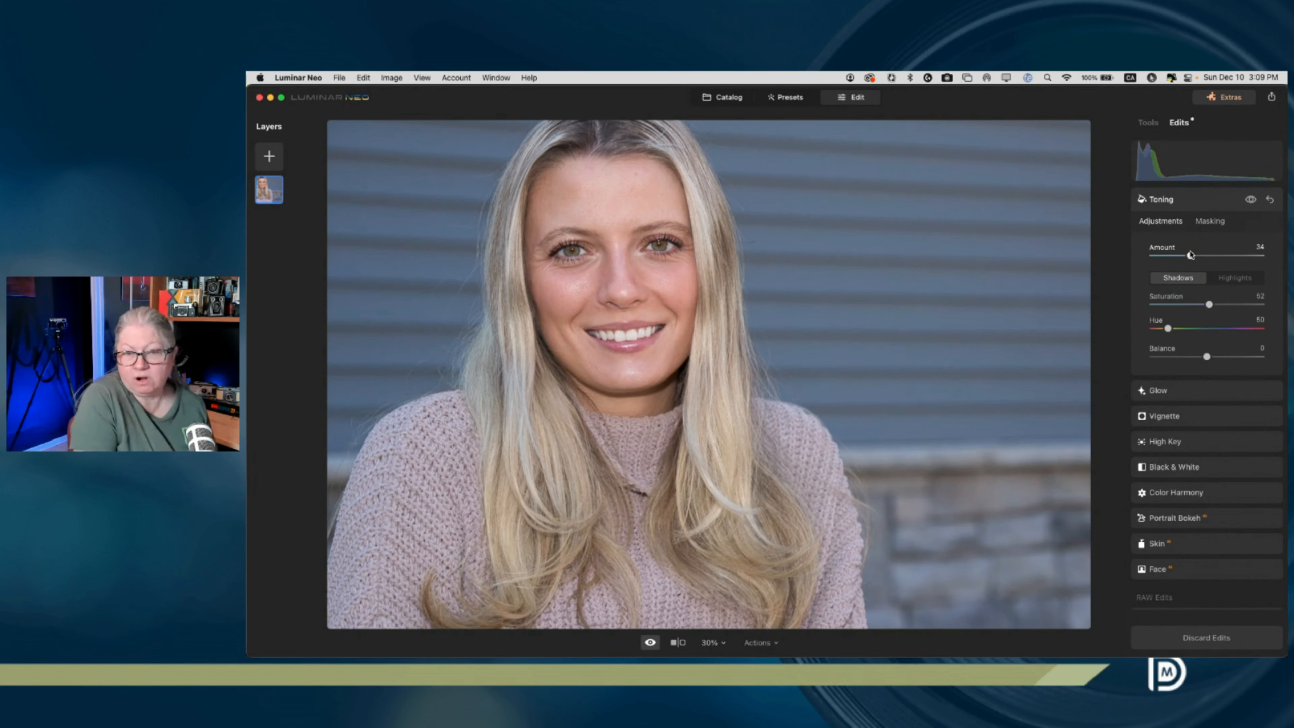
key("backslash")
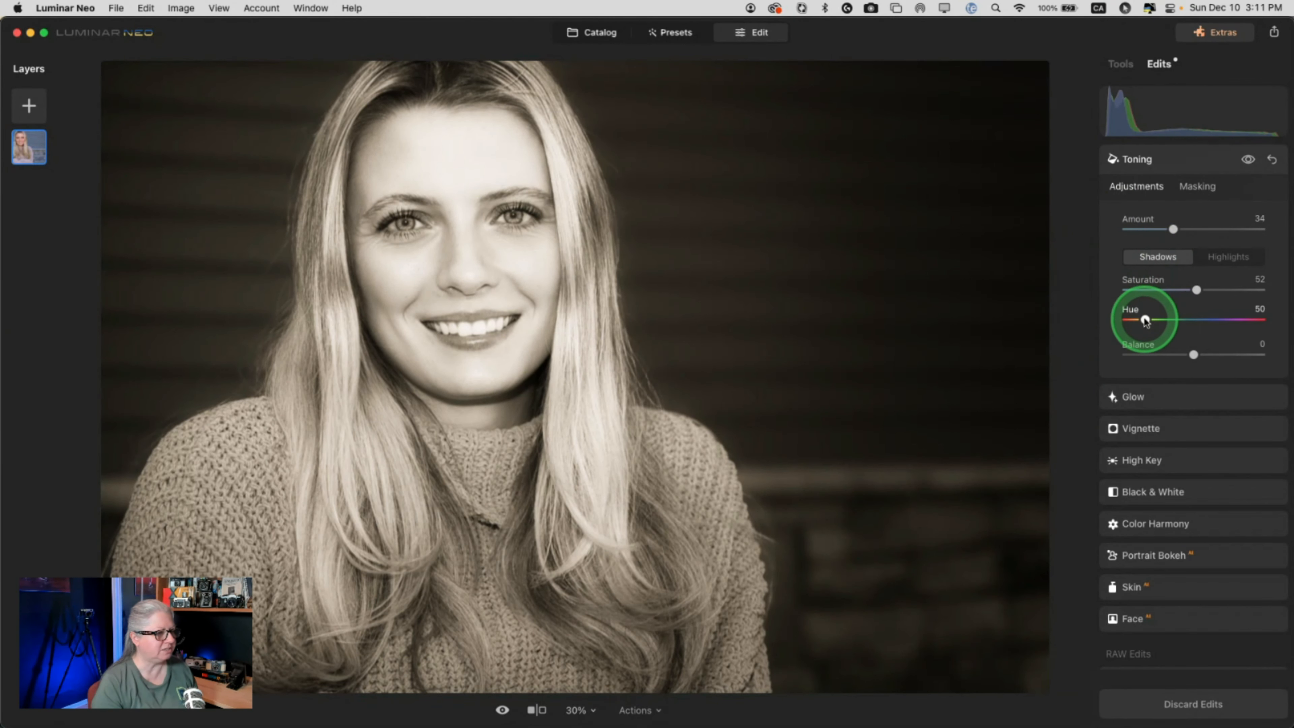
- Give the Toning shadows a blue tint with Hue 231 and Saturation 76, and raise the Toning Amount to 39
left_click_drag(1146, 319, 1215, 319)
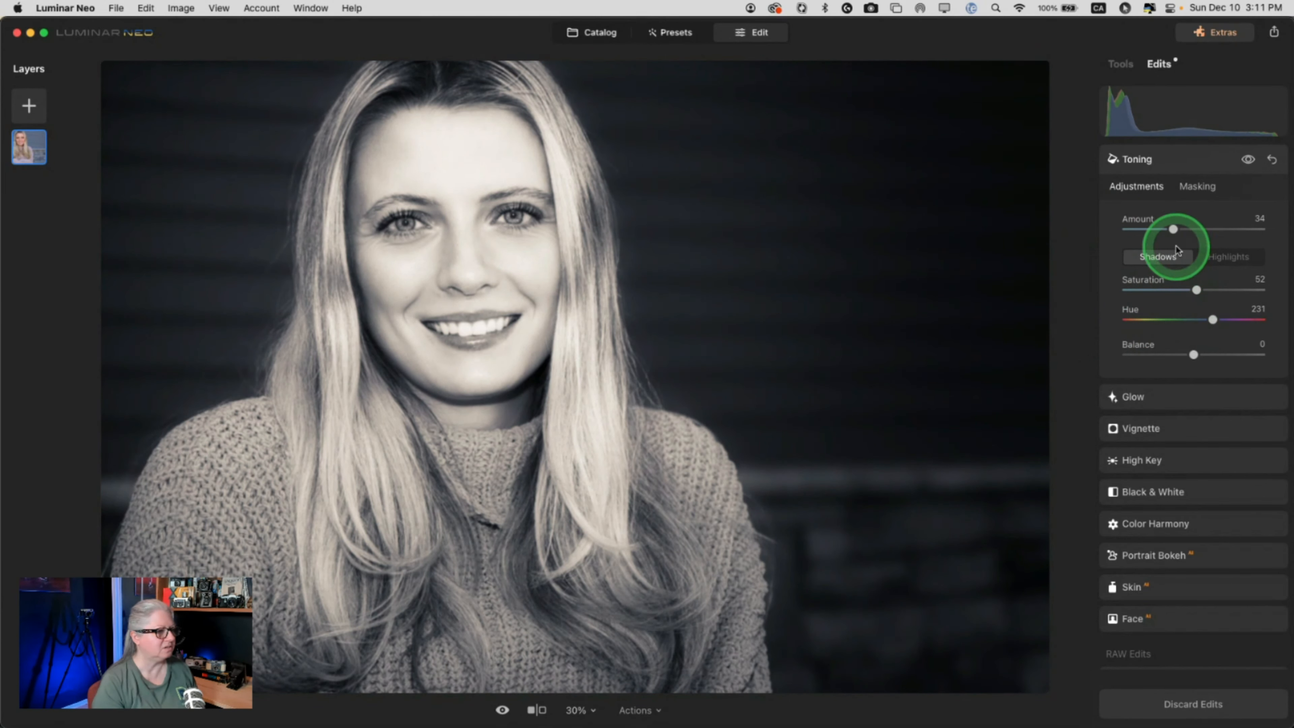
left_click_drag(1196, 290, 1231, 289)
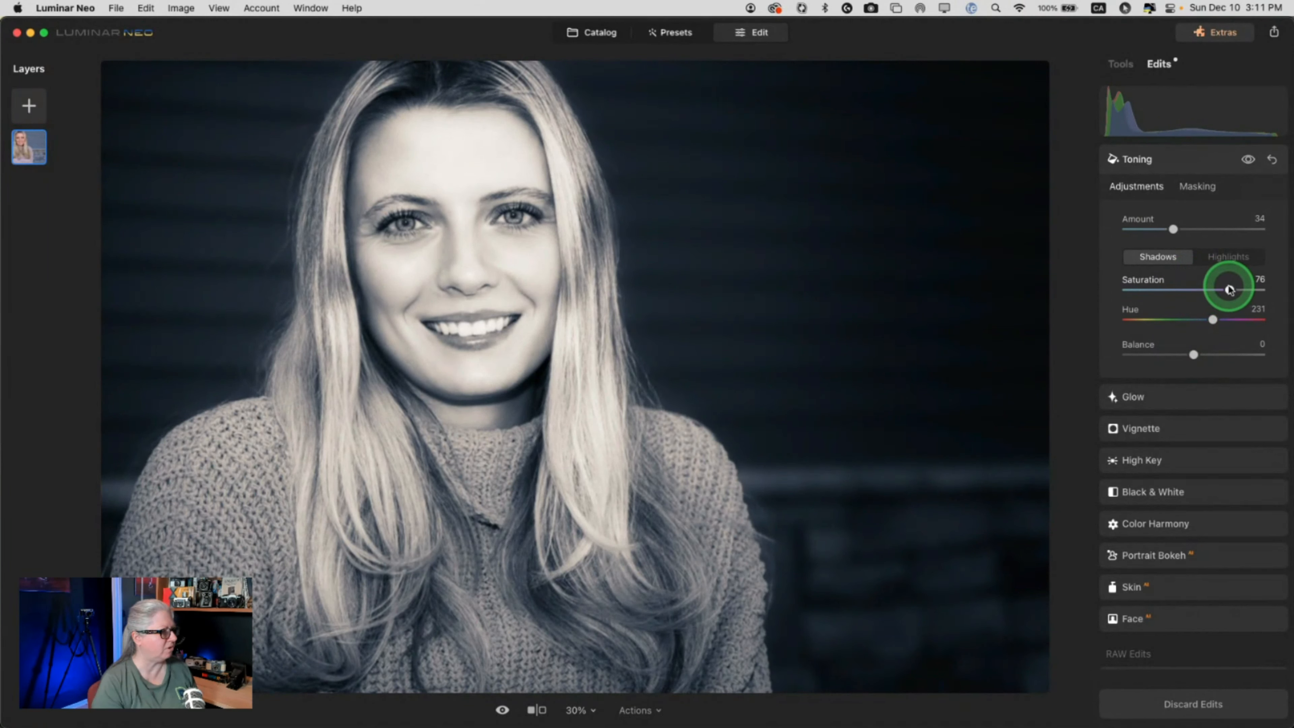
left_click_drag(1173, 229, 1178, 229)
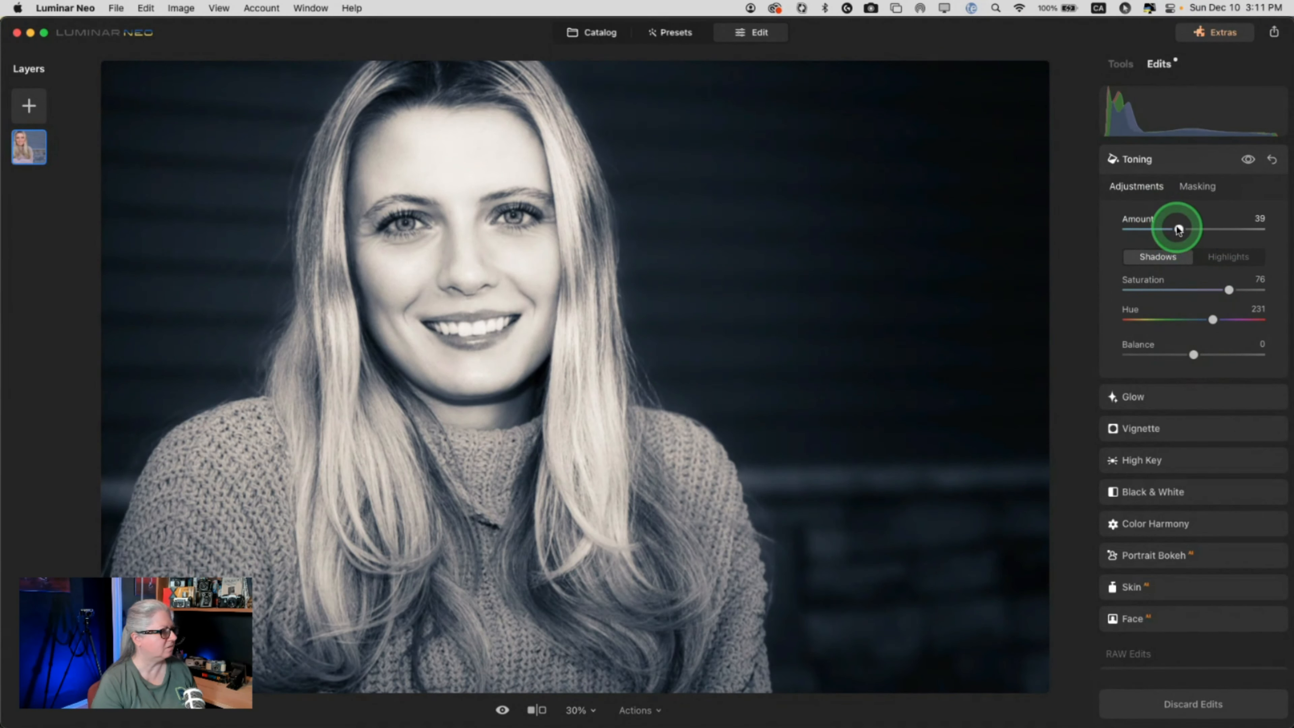
- Set the Toning Highlights Saturation to 76, and the Shadows Saturation to 89 with Hue 224
left_click(1222, 257)
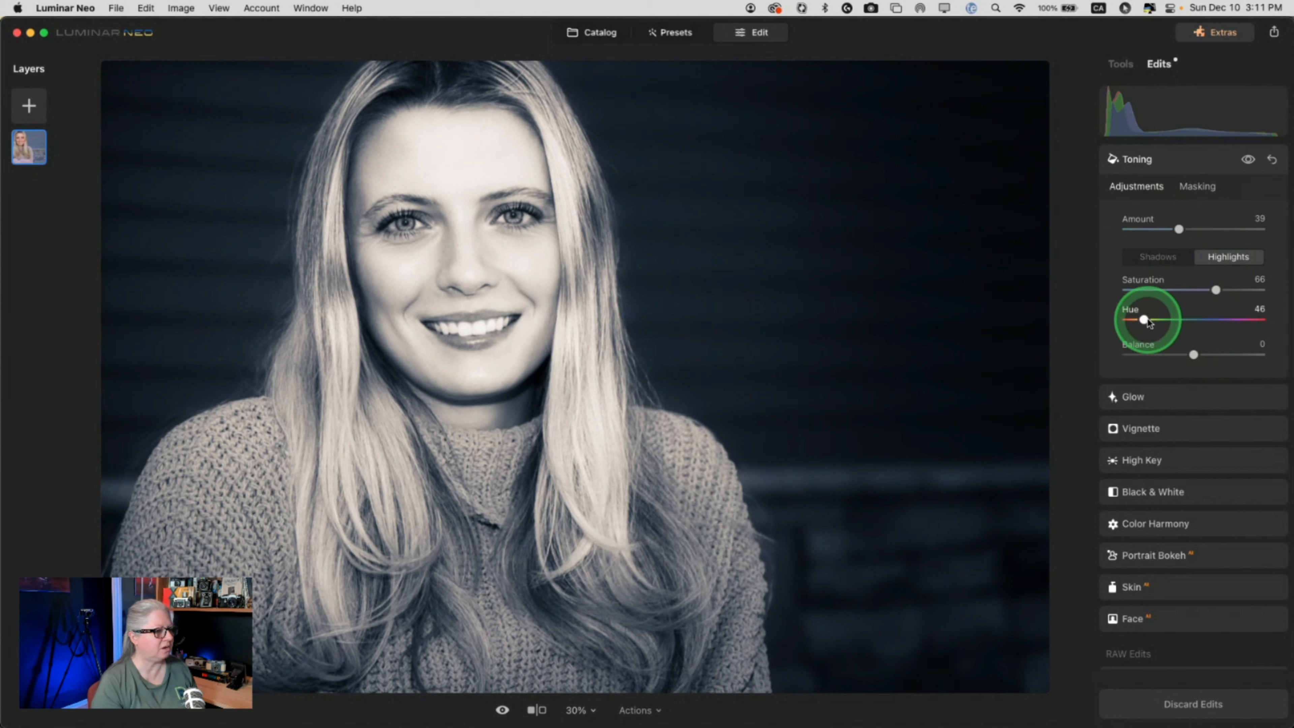
left_click_drag(1215, 291, 1207, 318)
left_click(1141, 256)
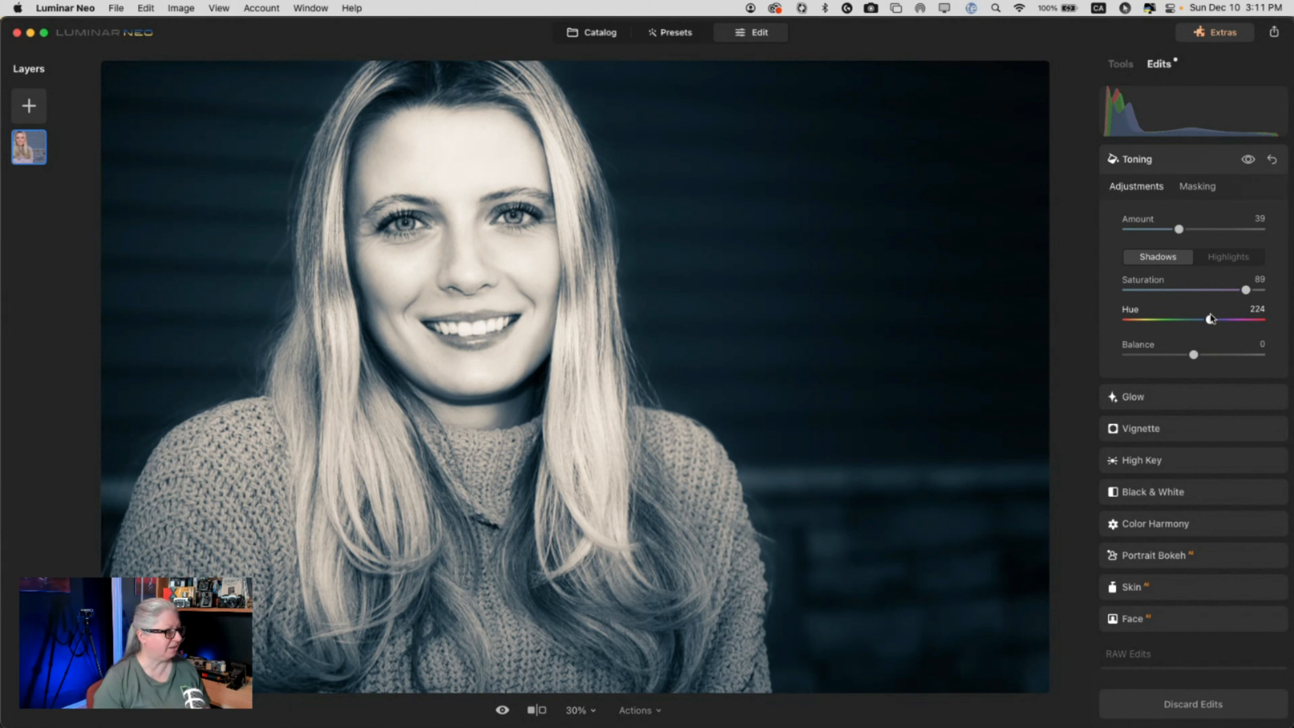
- Compare the blue-toned portrait with the original photo several times
key("backslash")
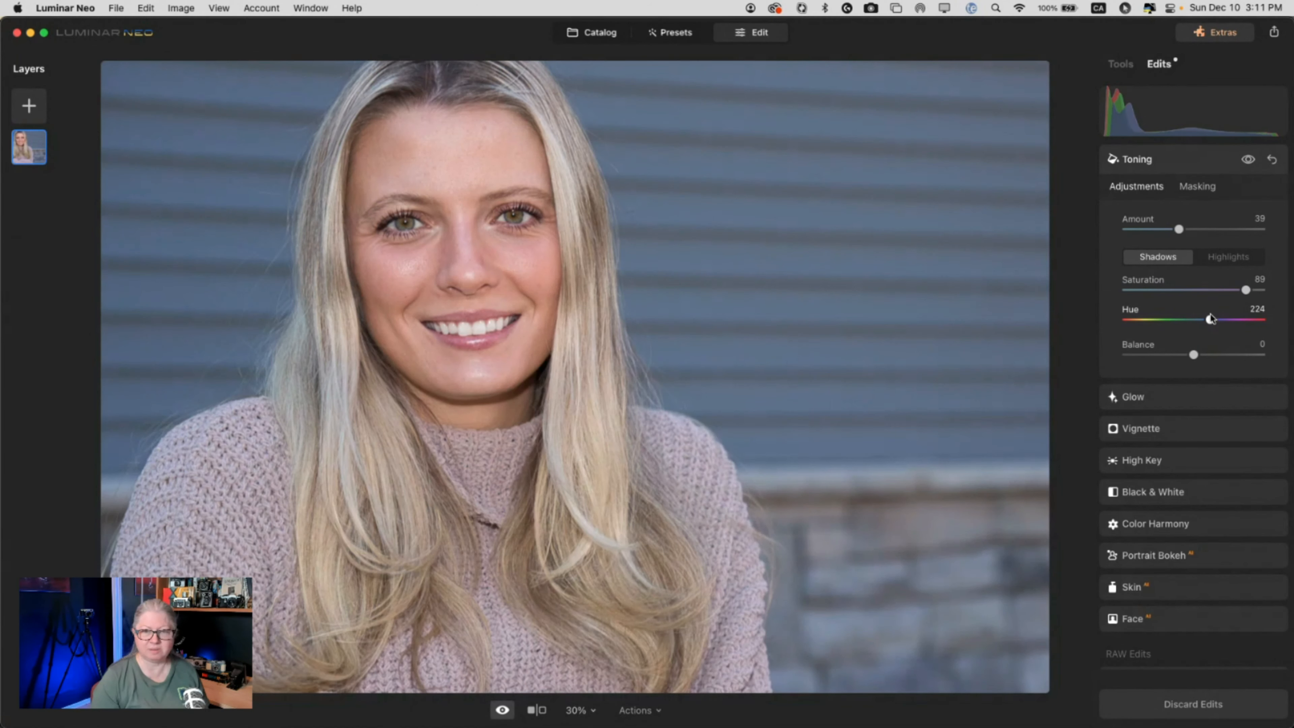
key("backslash")
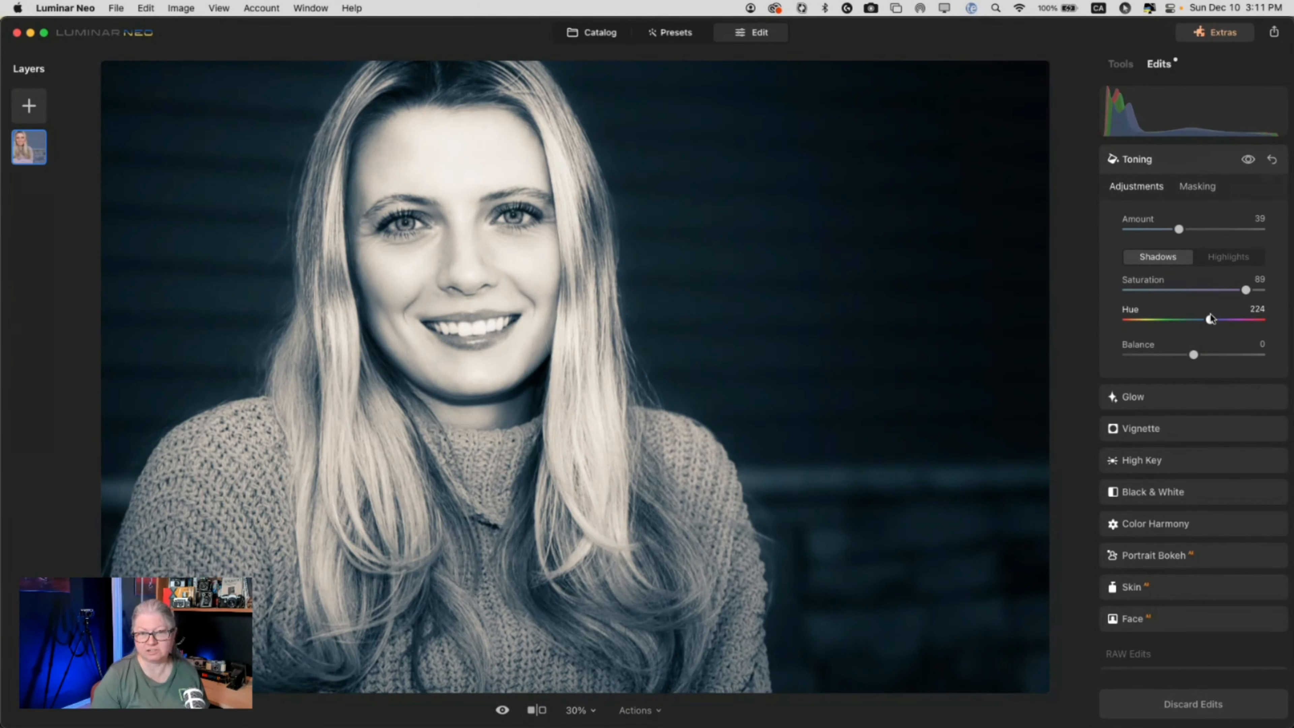
key("backslash")
key("backslash")
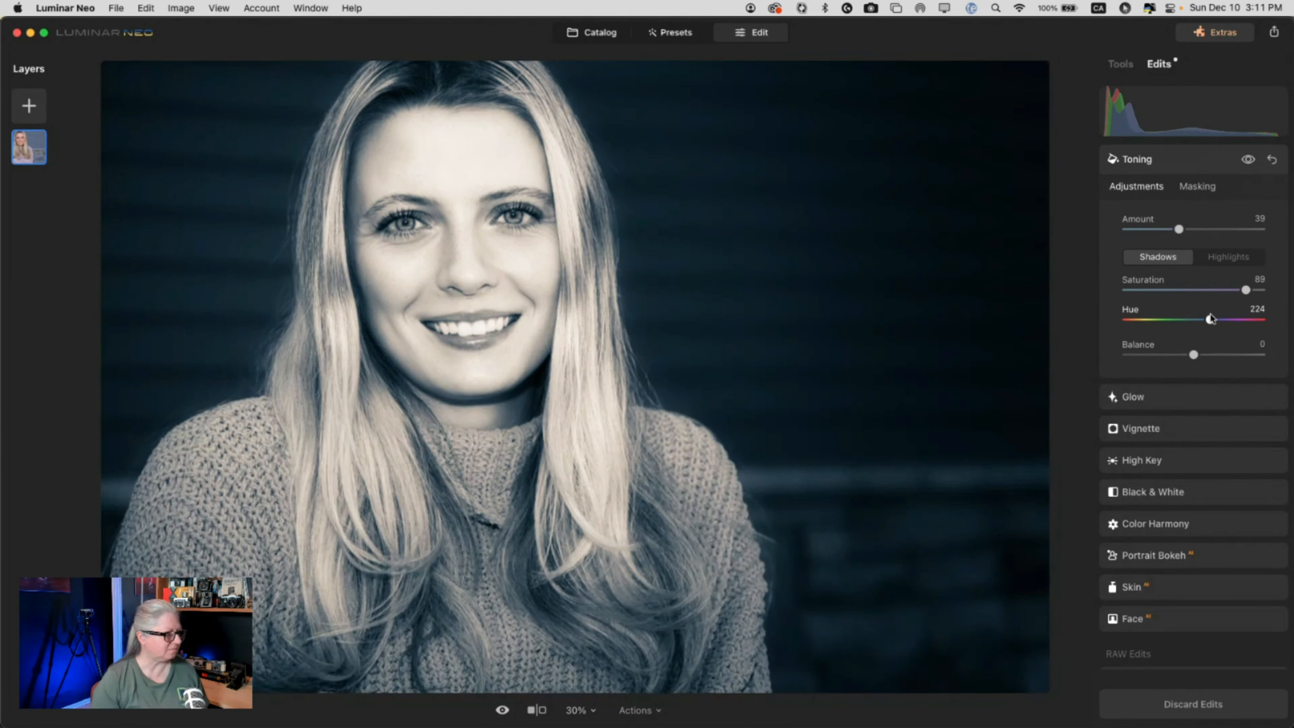
key("backslash")
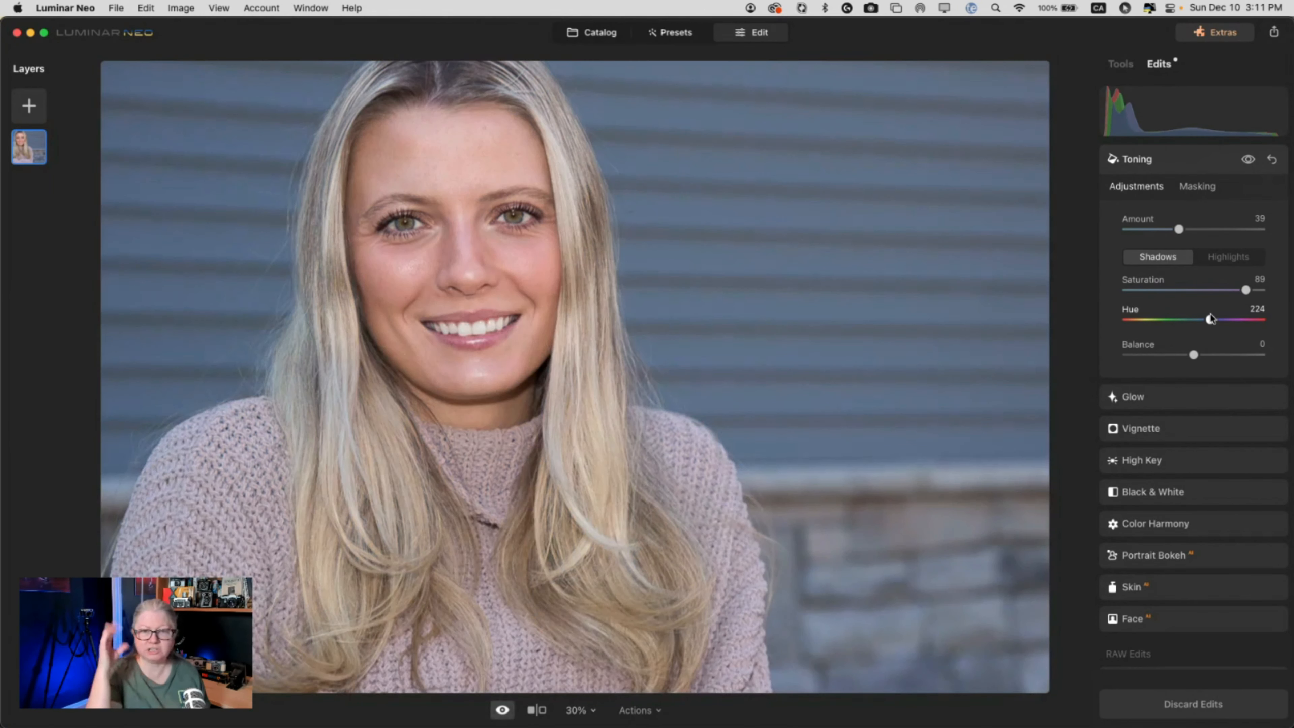
key("backslash")
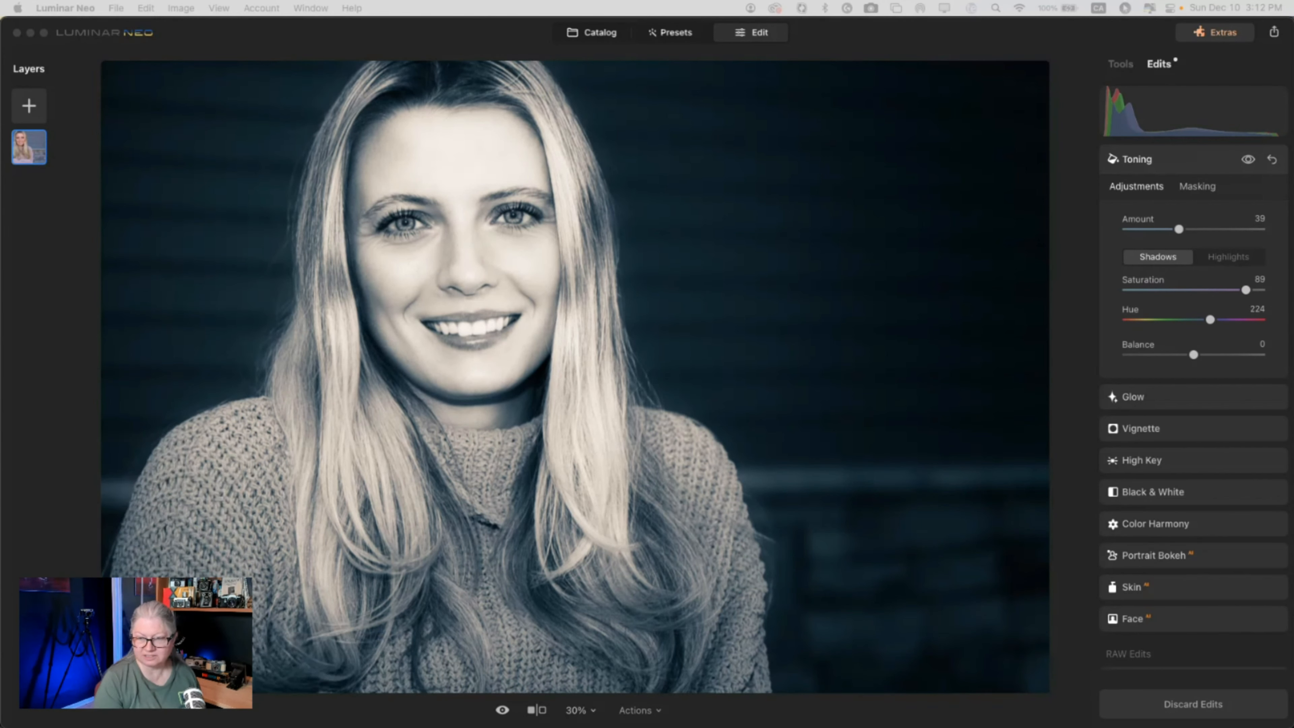
- Return to the catalog and copy the adjustments of the edited black-and-white portrait
left_click(829, 38)
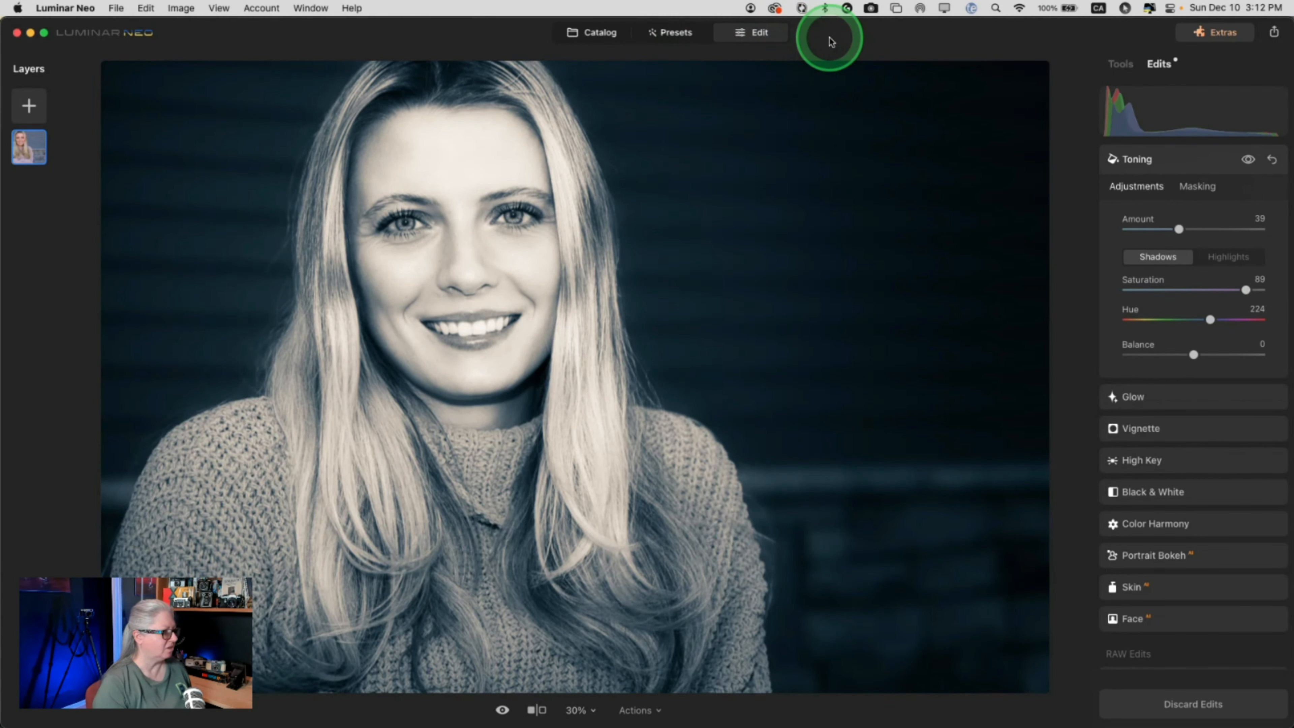
left_click(593, 37)
left_click(279, 608)
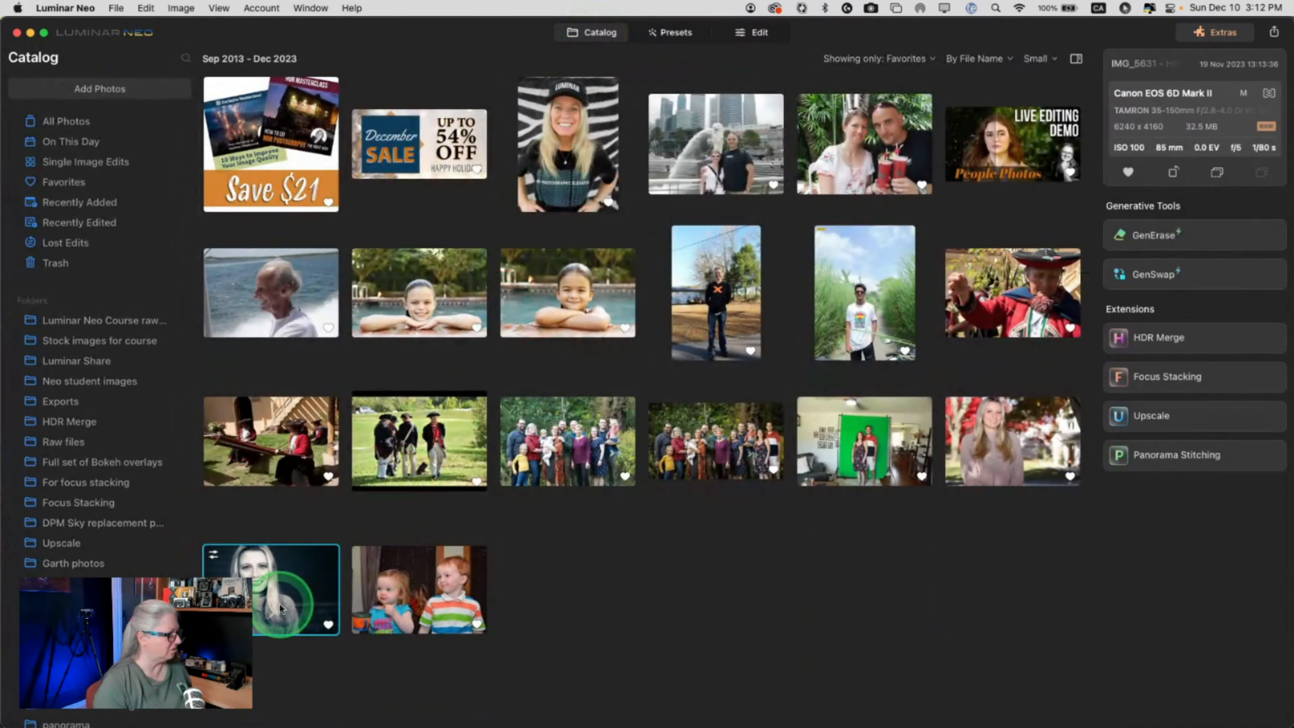
right_click(275, 595)
mouse_move(293, 567)
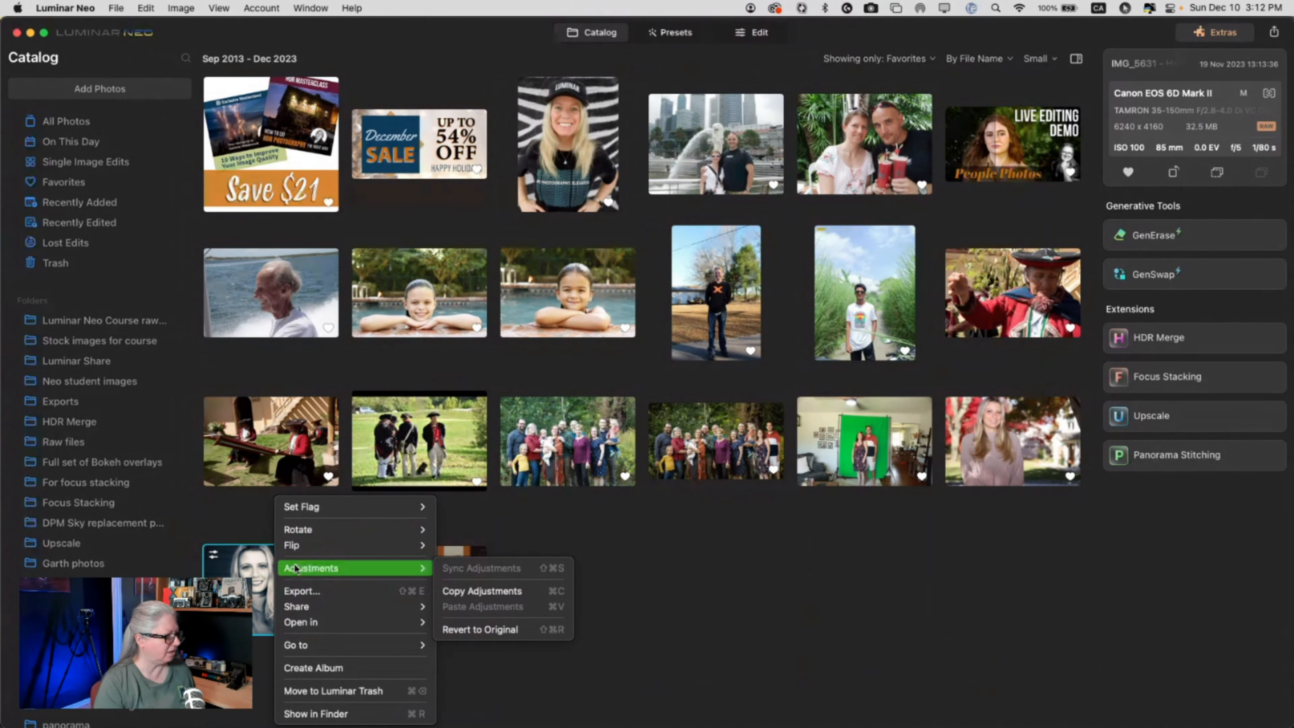
left_click(518, 592)
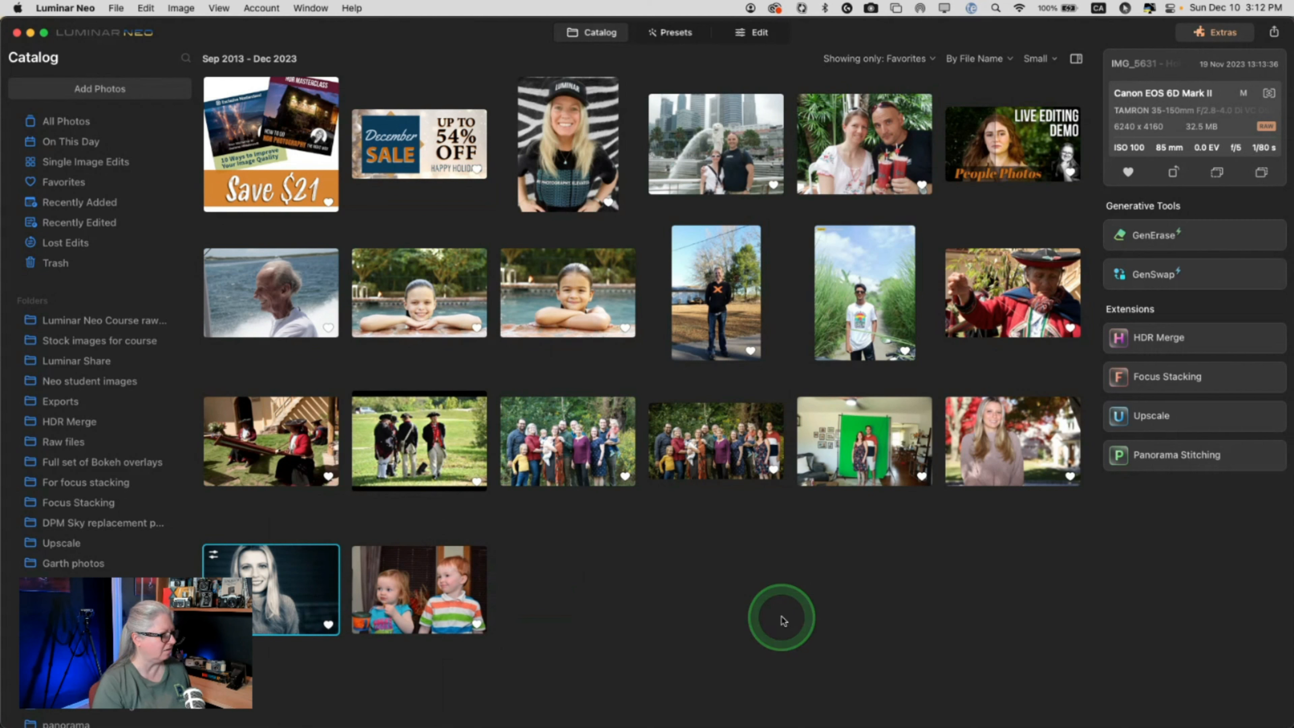
- Paste the copied adjustments onto the photo of the same woman in front of red autumn trees
left_click(1001, 440)
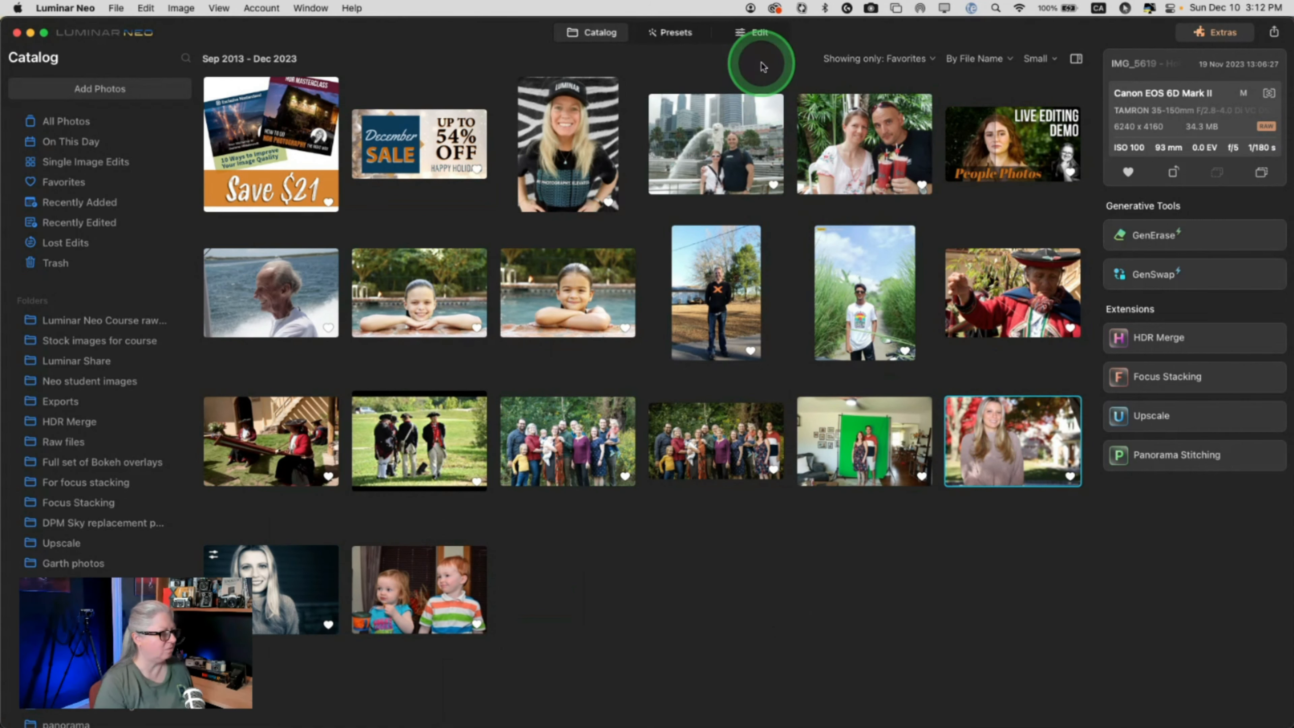
right_click(1010, 446)
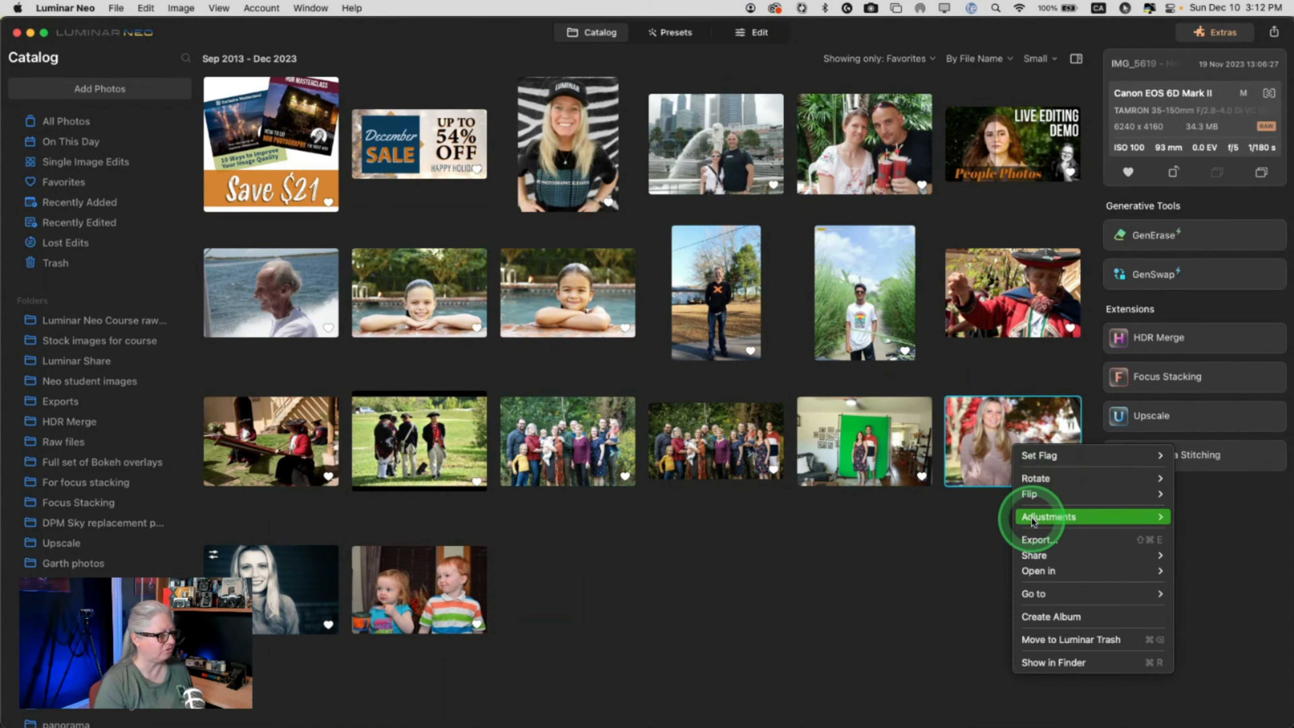
mouse_move(1032, 519)
left_click(924, 556)
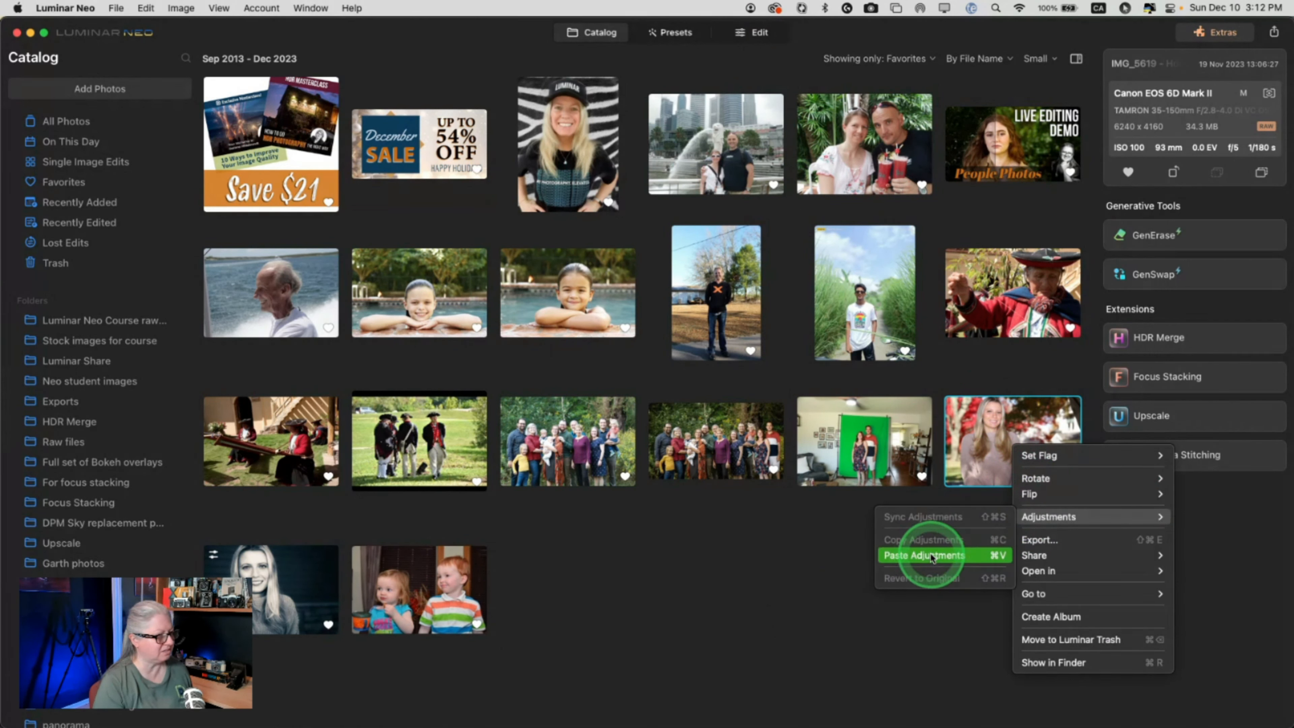
left_click(931, 556)
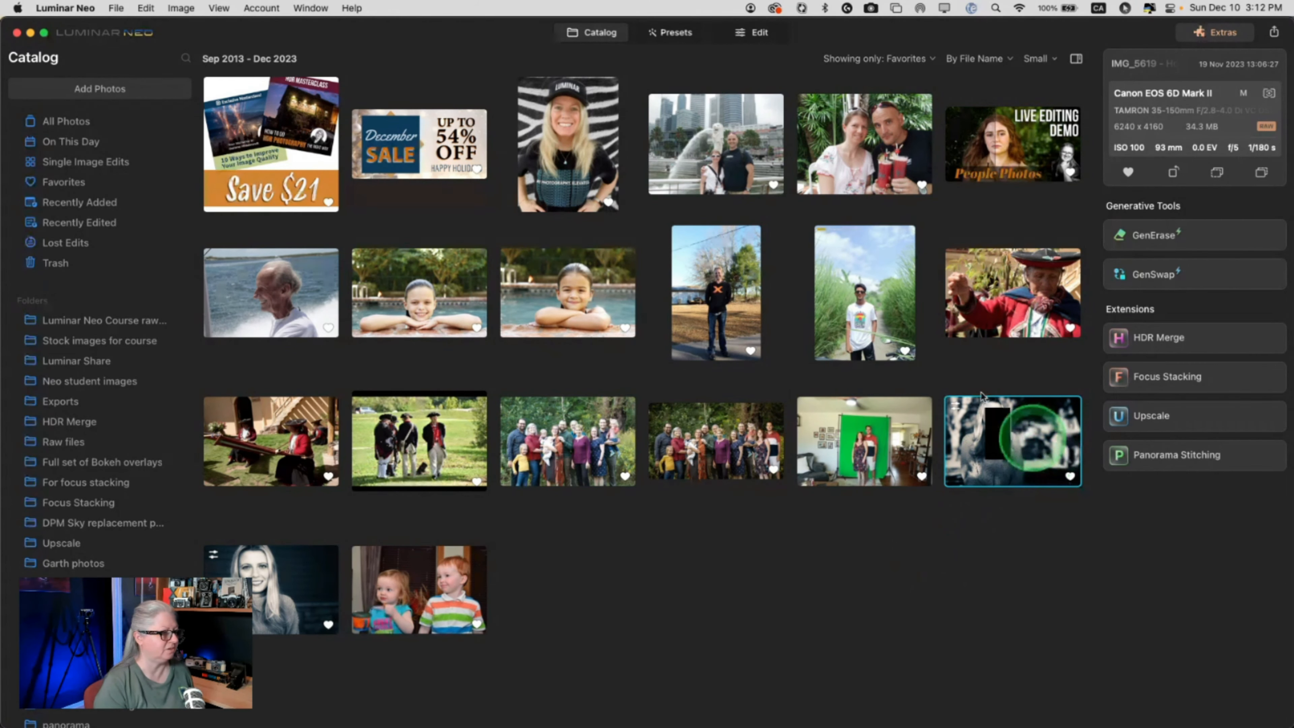
- Open the autumn-tree portrait for editing and open its Portrait Bokeh edit
left_click(749, 34)
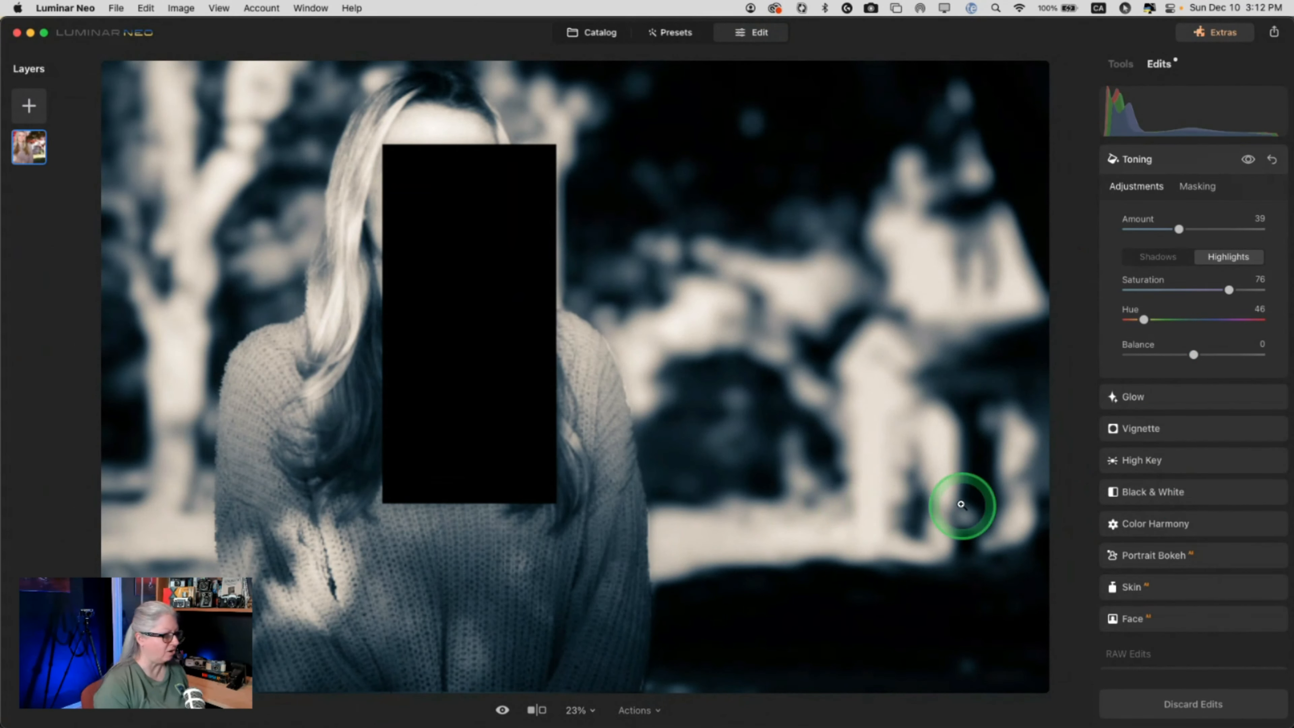
left_click(1180, 555)
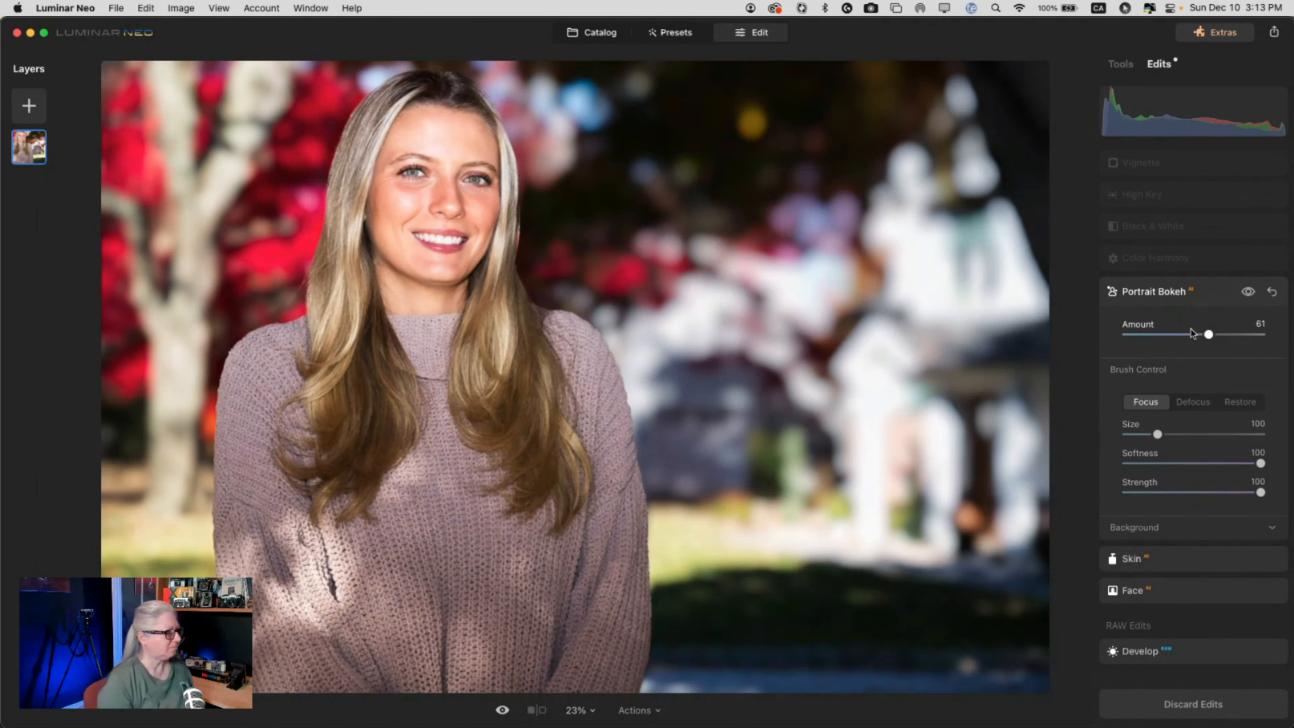
left_click(1180, 259)
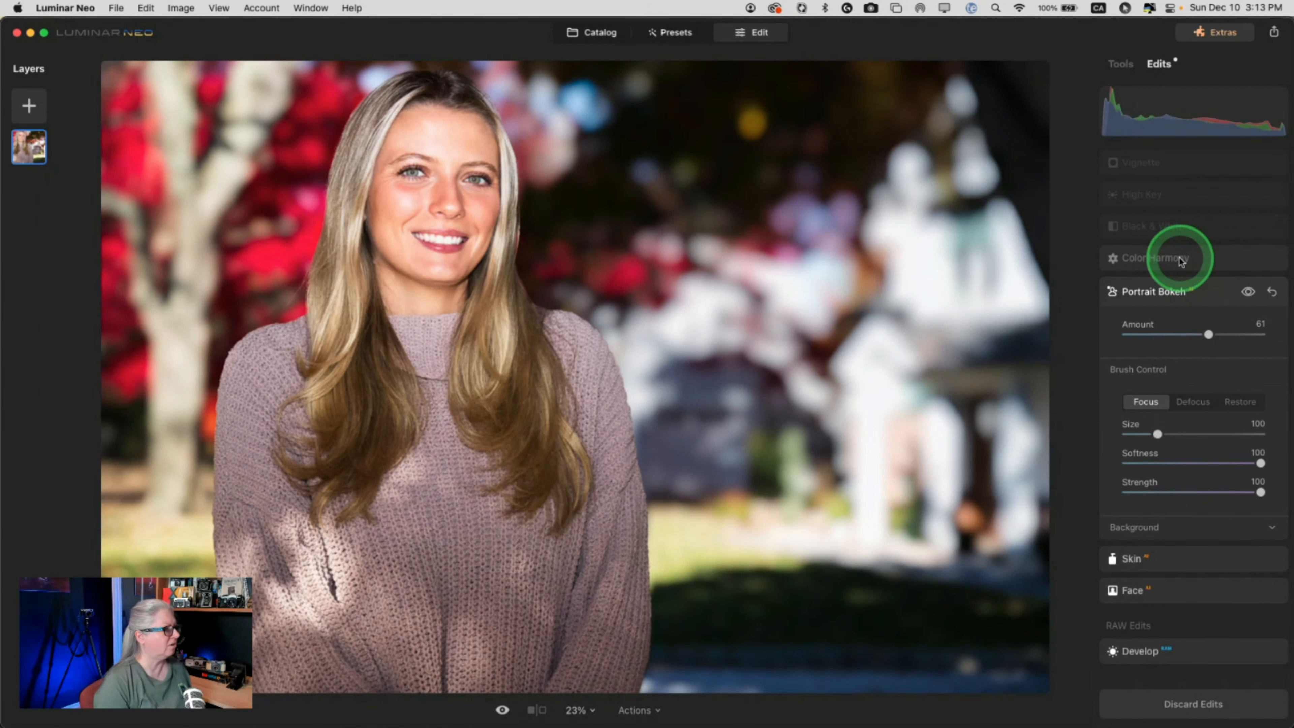
- Open the Curves of the RAW Develop edit, nudge the upper curve point slightly and remove the lower one
scroll(1160, 563, "down", 2)
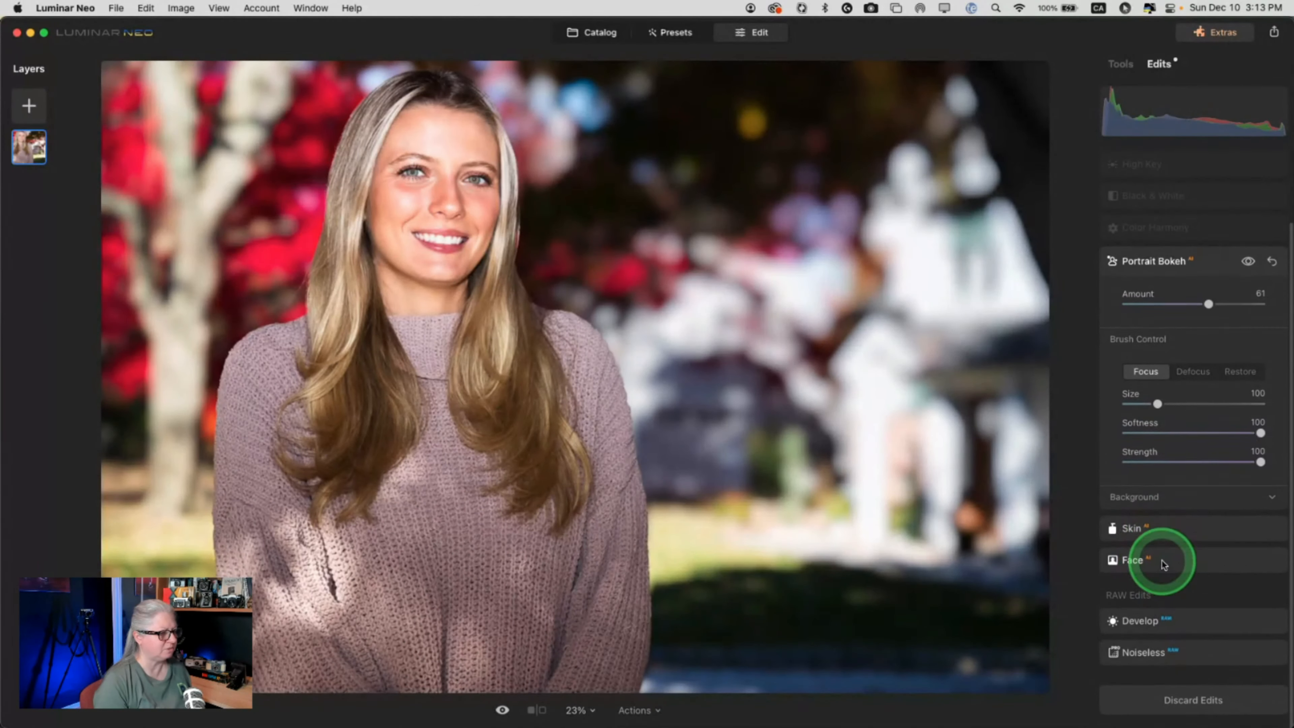
left_click(1192, 621)
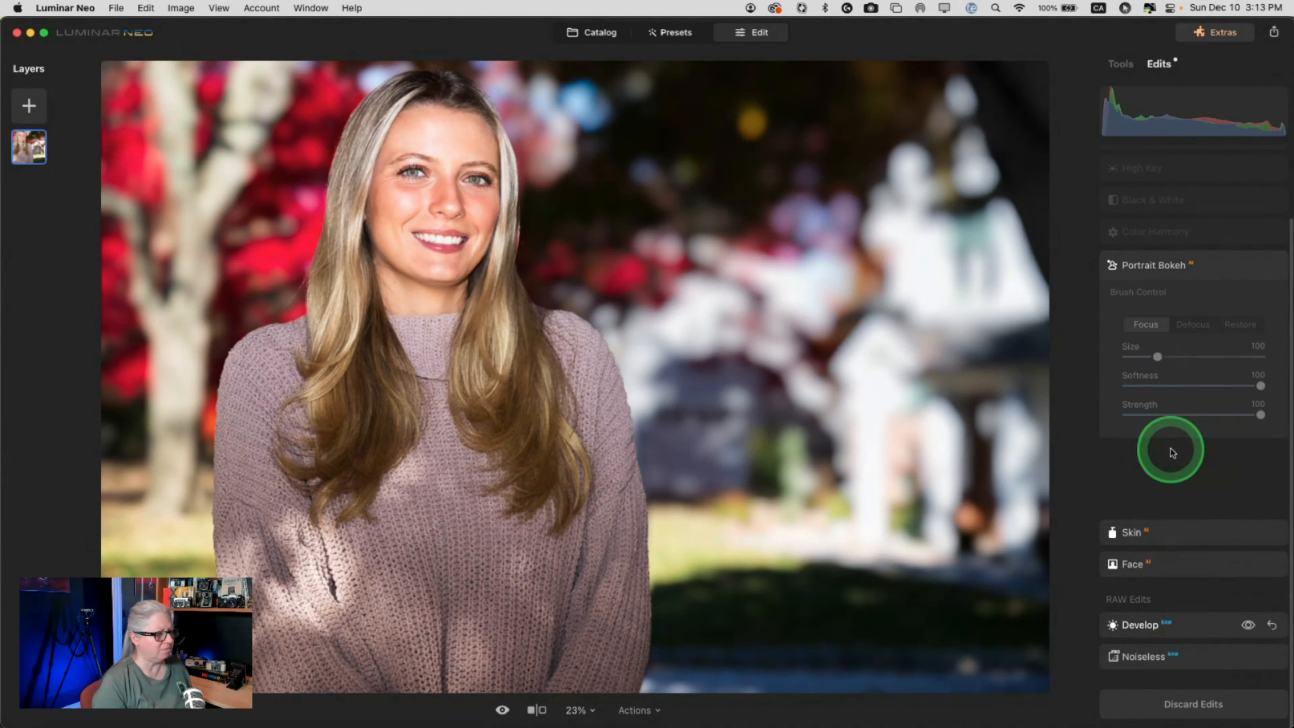
scroll(1170, 458, "down", 2)
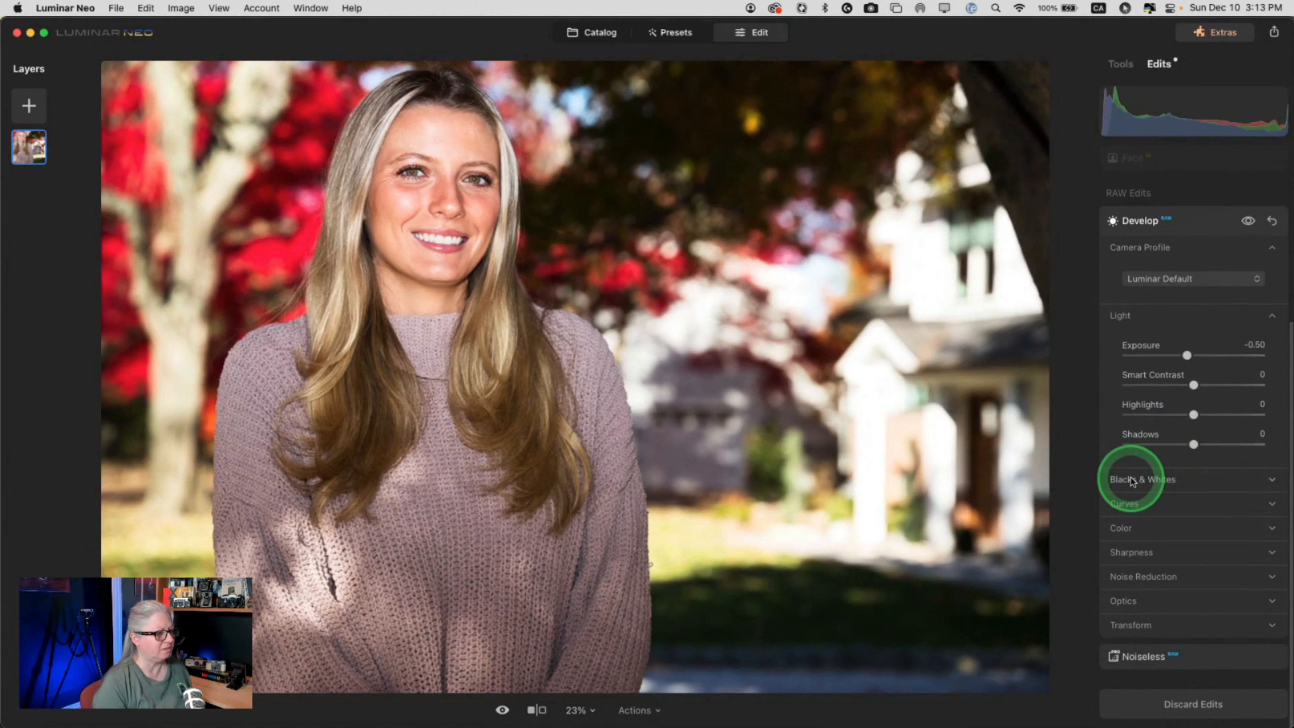
left_click(1127, 505)
scroll(1128, 504, "down", 2)
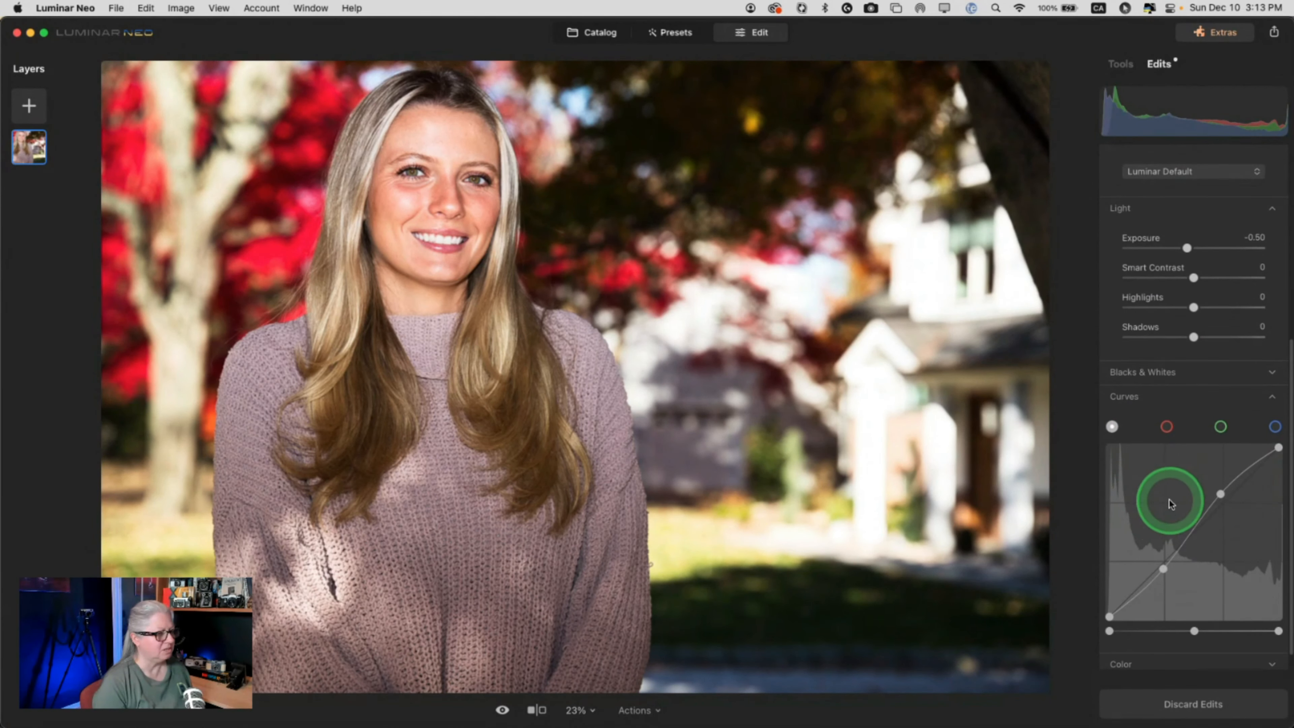
left_click_drag(1218, 492, 1217, 491)
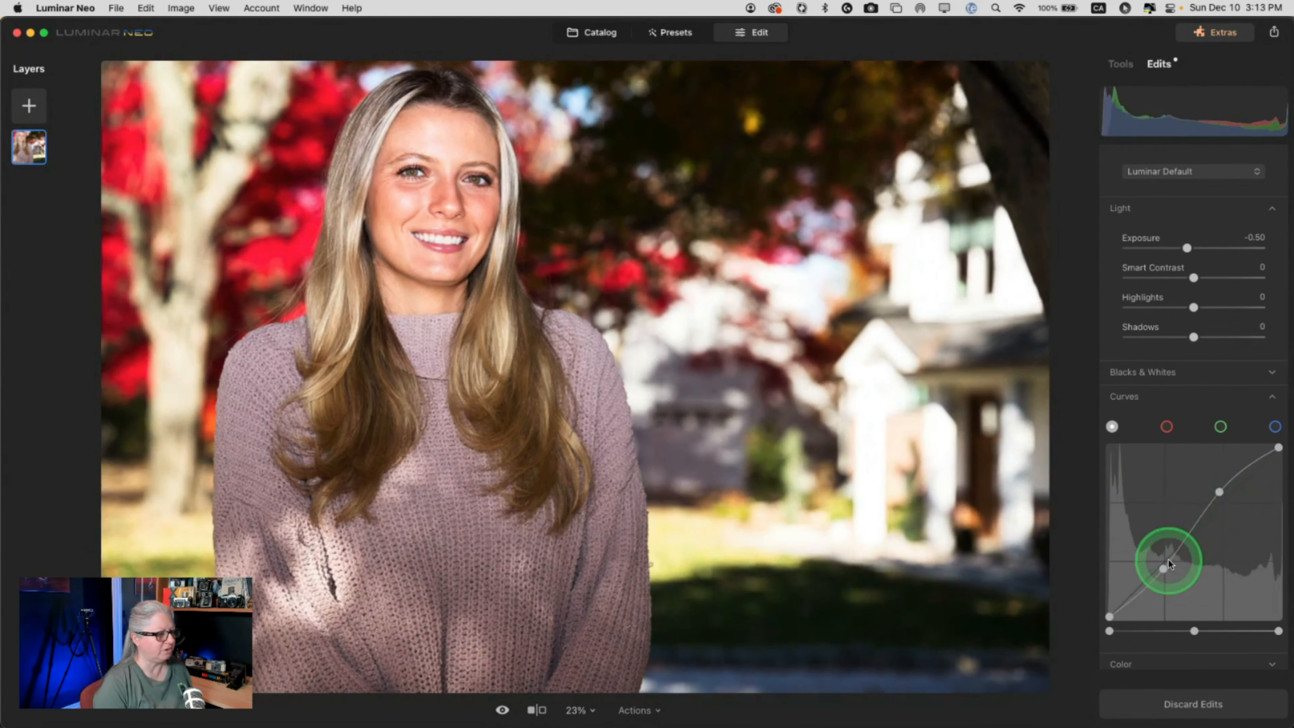
double_click(1164, 568)
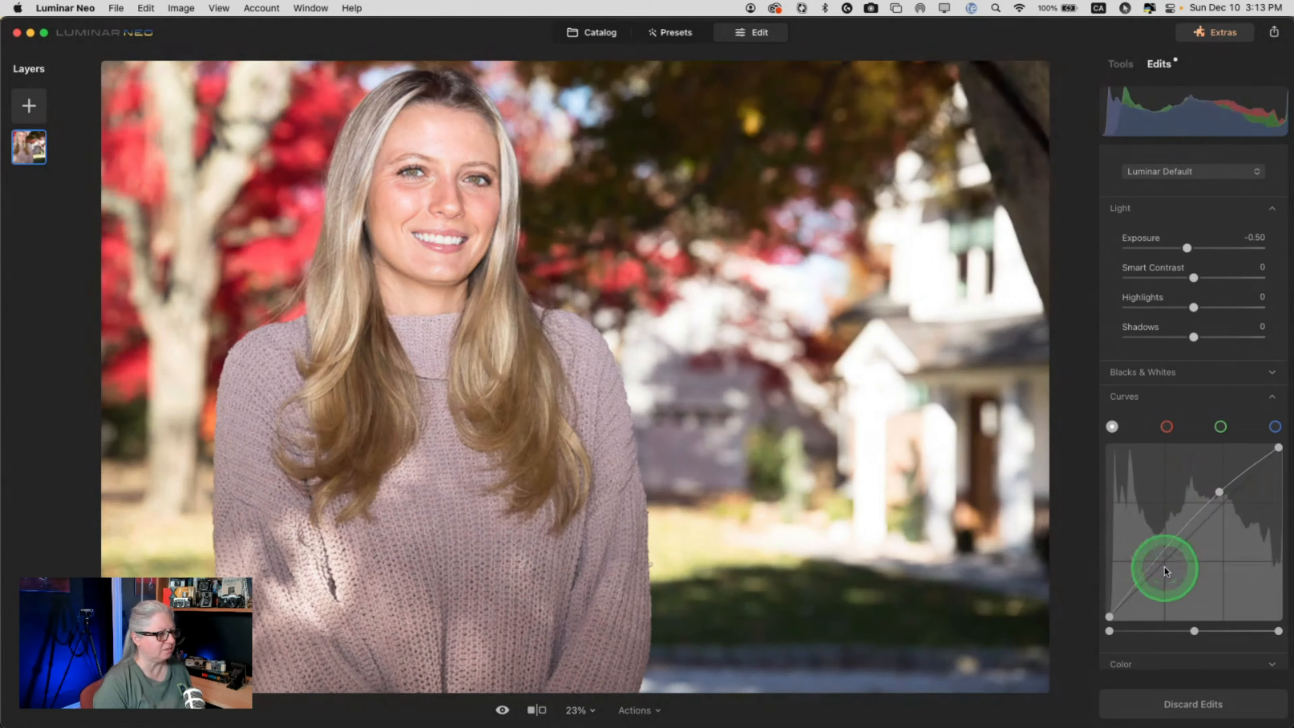
- Remove the remaining upper point from the Develop curve and lower Highlights to -31
double_click(1218, 492)
scroll(1221, 492, "up", 2)
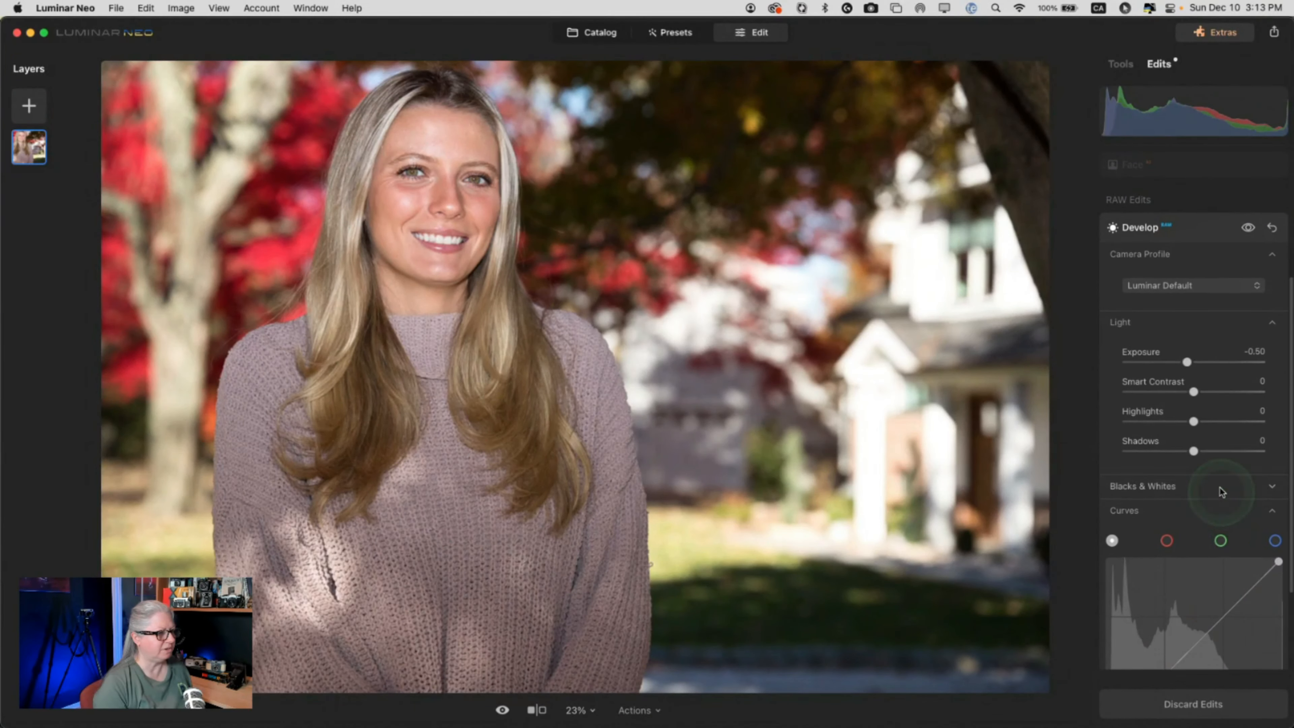
left_click_drag(1194, 420, 1176, 421)
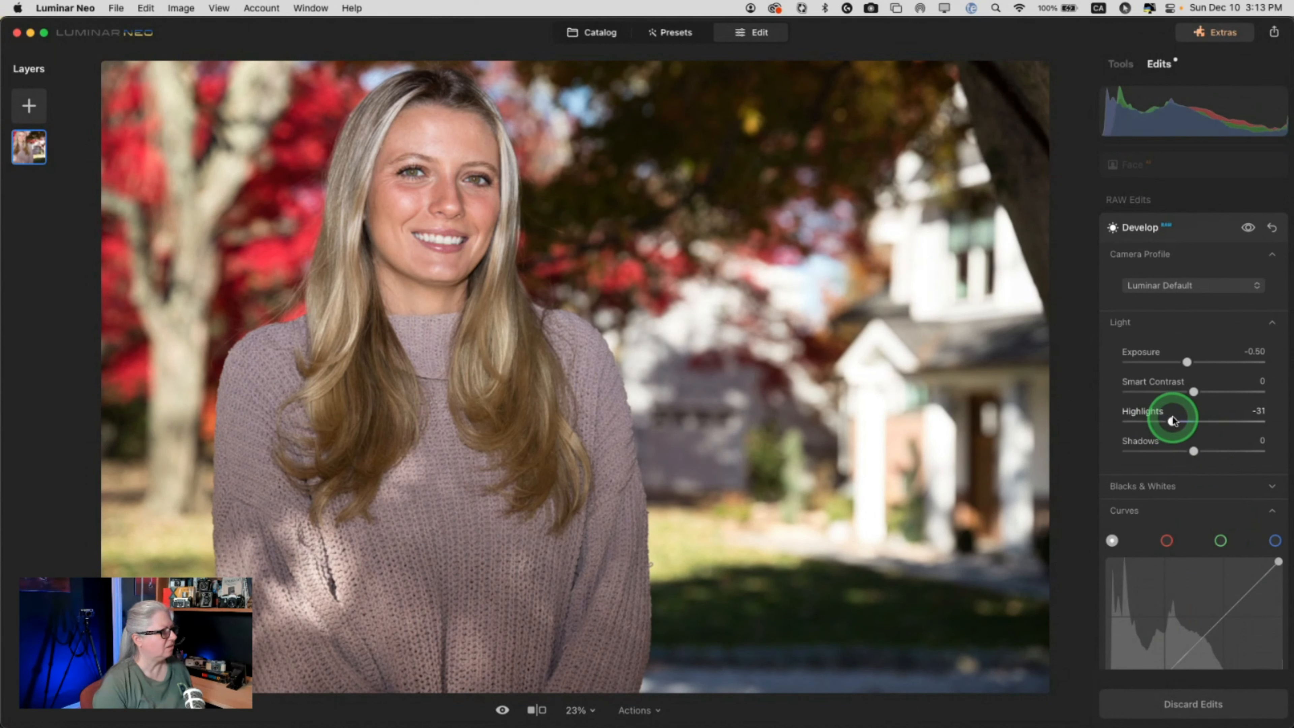
scroll(1181, 415, "up", 2)
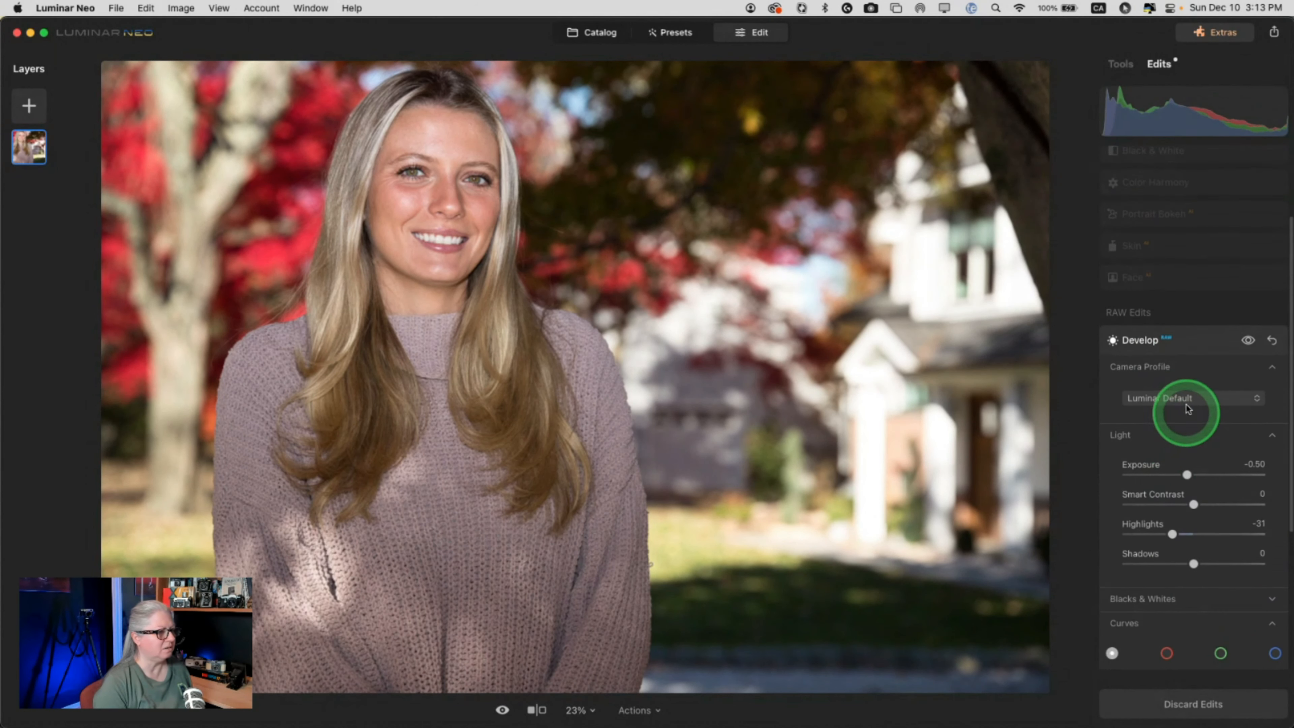
- Review the settings of the Face, Skin and Portrait Bokeh edits, including the bokeh's Background adjustments
left_click(1180, 285)
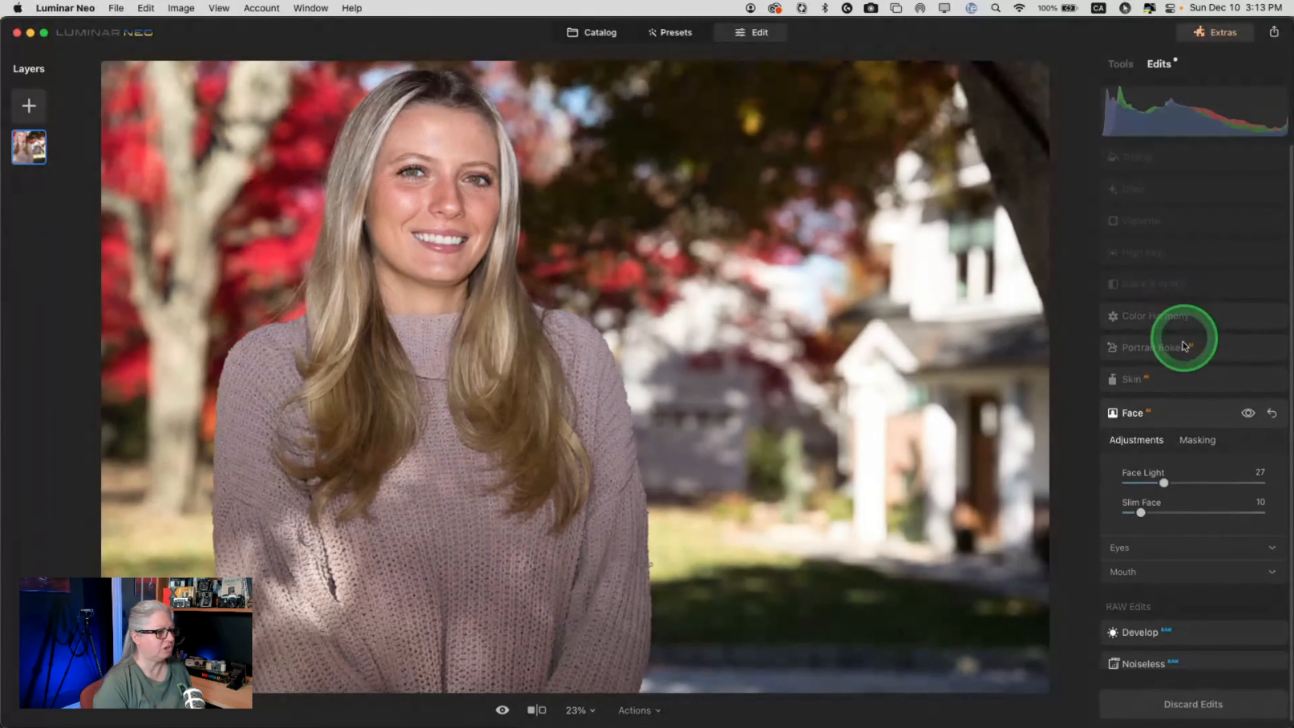
left_click(1182, 386)
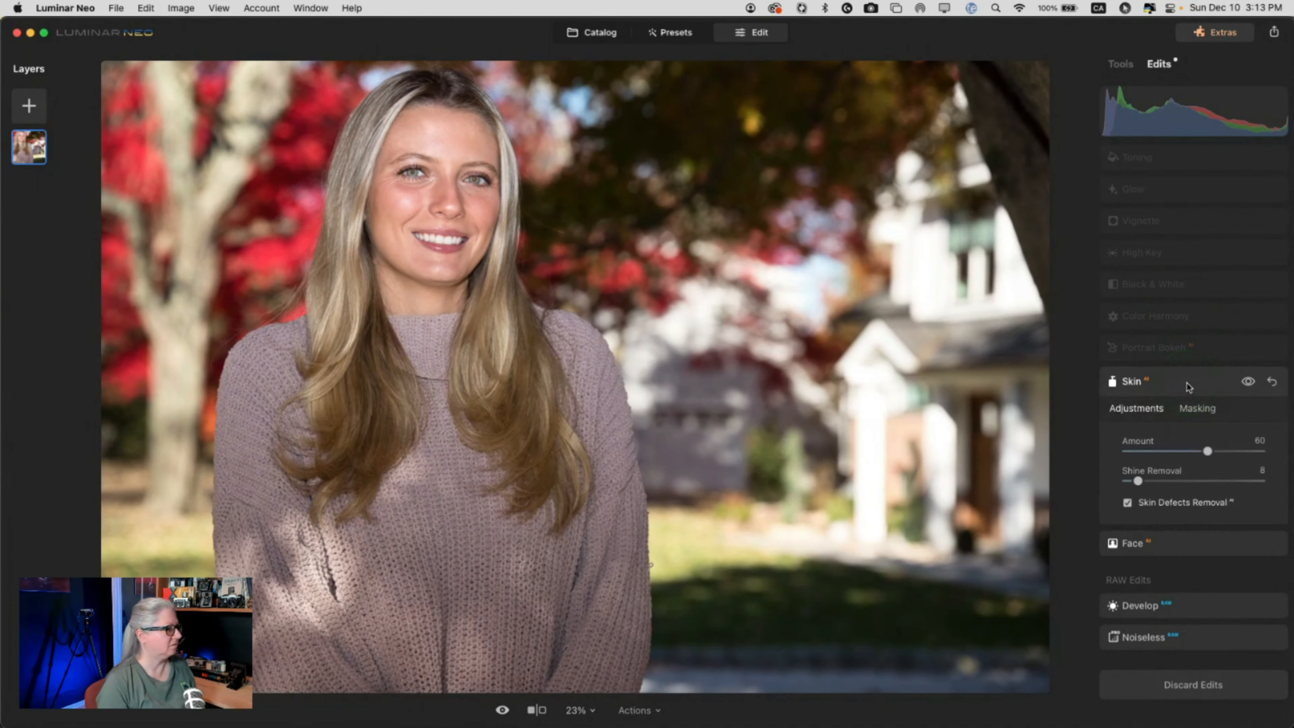
left_click(1187, 349)
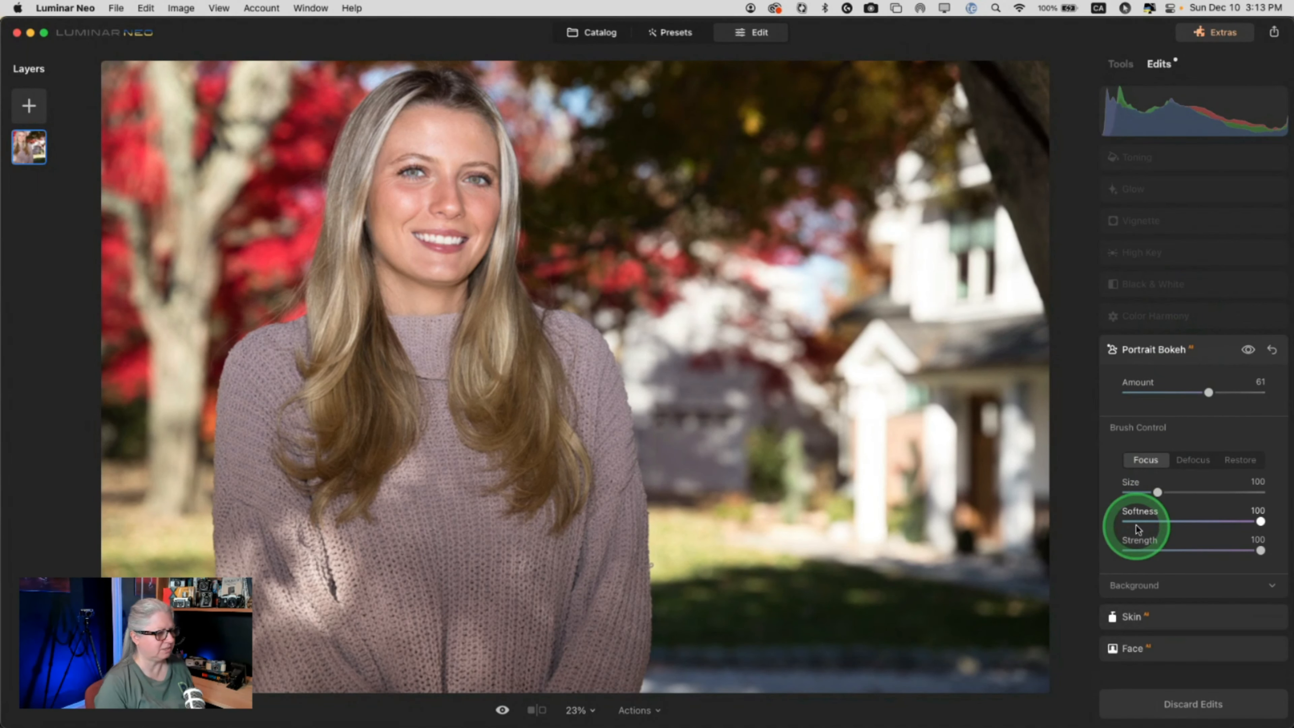
left_click(1149, 585)
scroll(1167, 491, "down", 3)
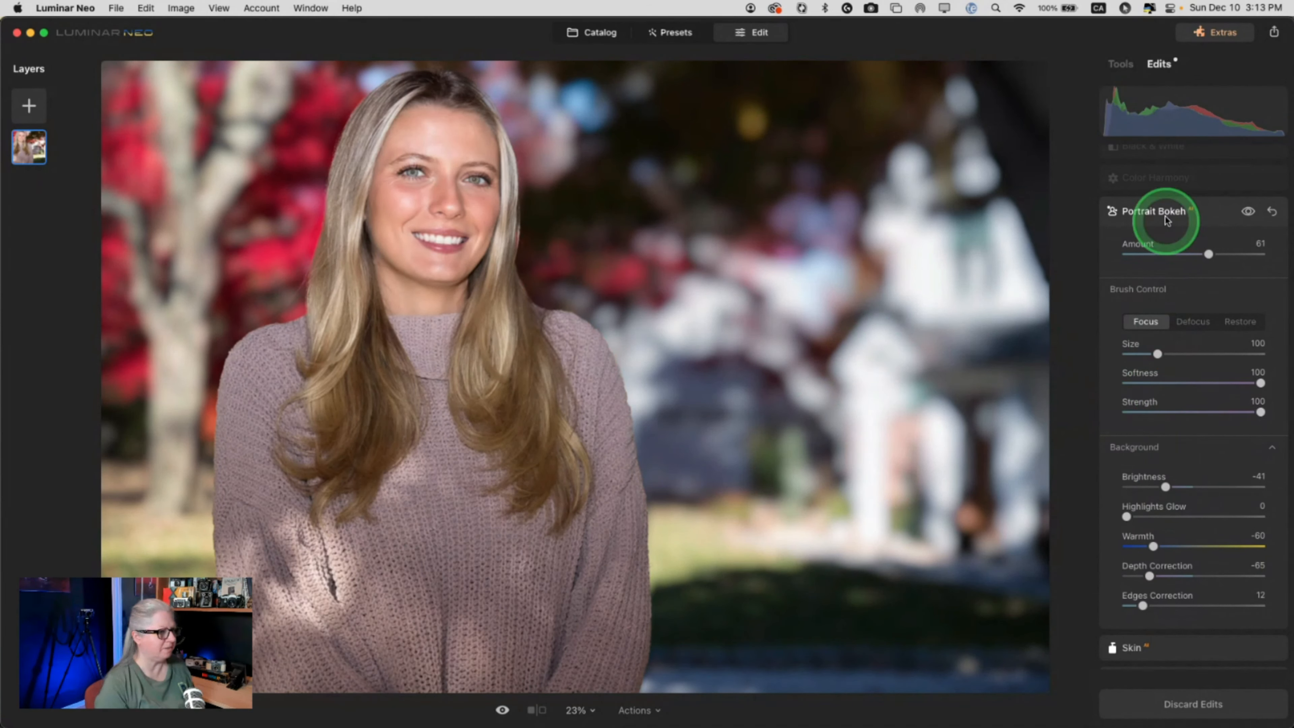
- Open the Color Harmony edit and compare the portrait with and without it
left_click(1192, 179)
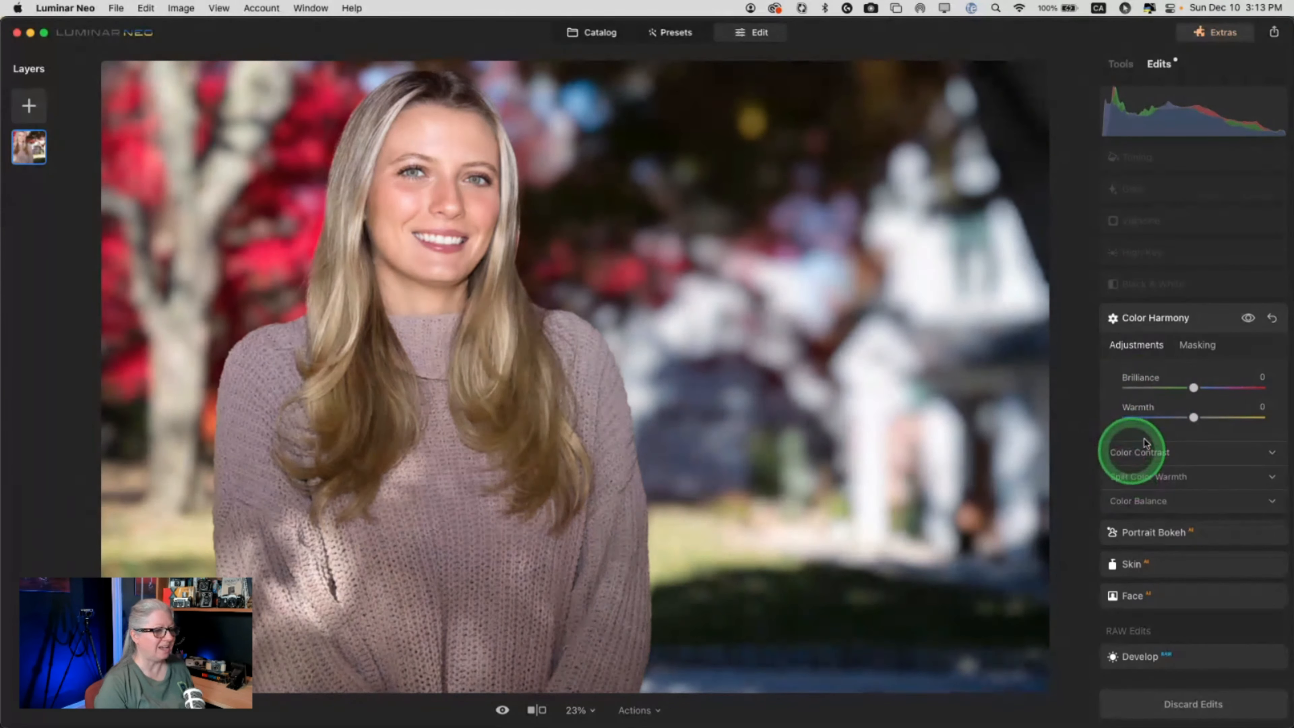
left_click(1248, 318)
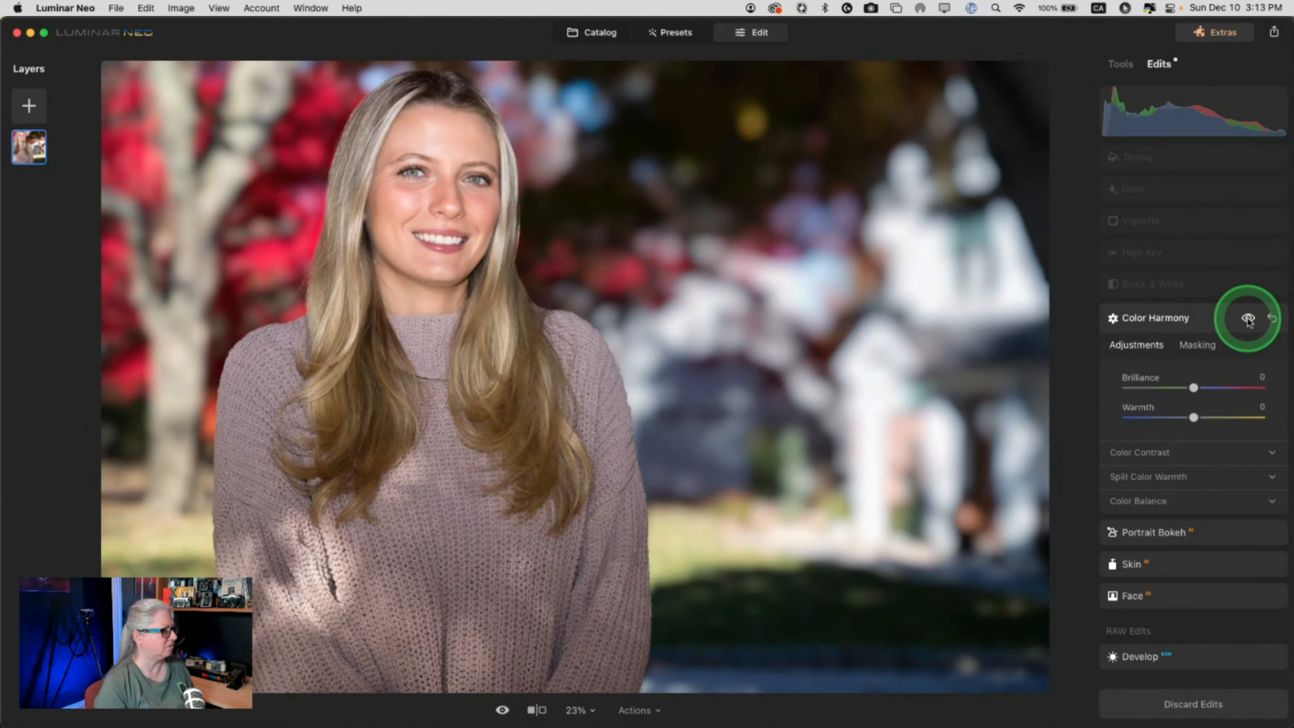
left_click(1247, 318)
left_click(1248, 318)
left_click(1248, 319)
left_click(1248, 318)
left_click(1247, 318)
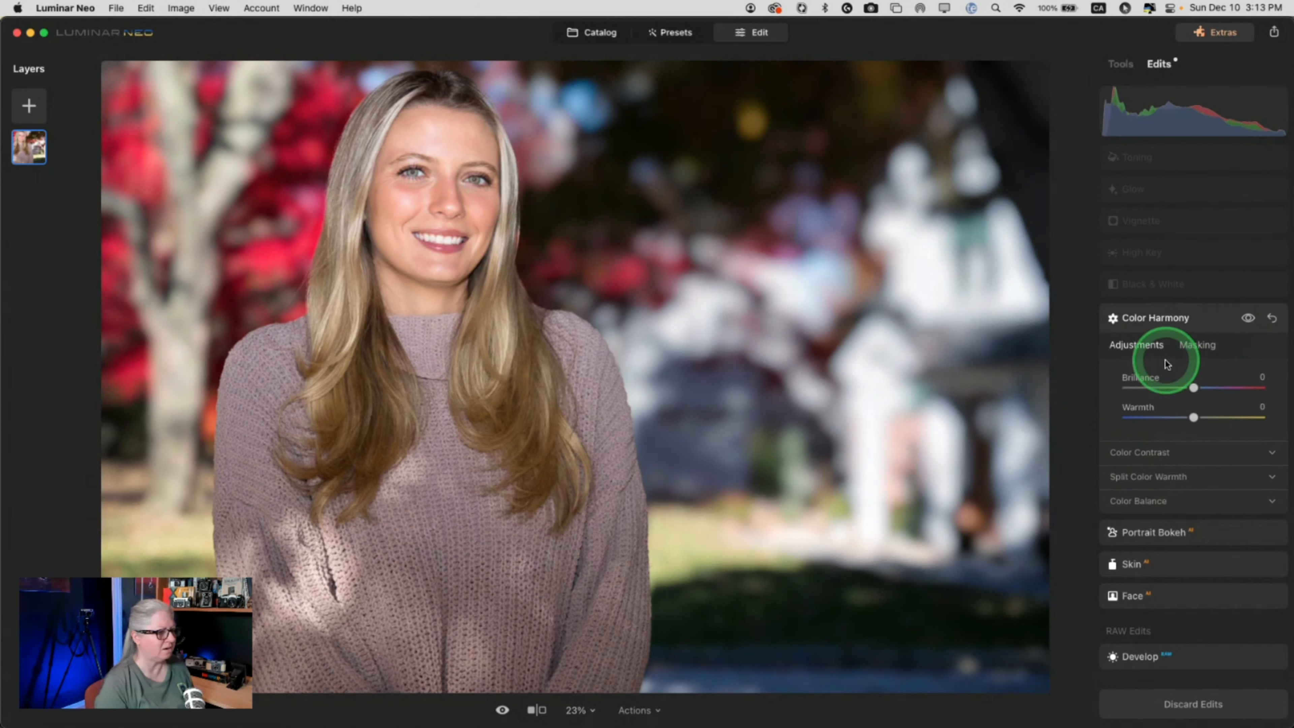
- Limit the Color Harmony edit to the woman with the AI mask's Human category and compare before and after
left_click(1192, 345)
left_click(1126, 434)
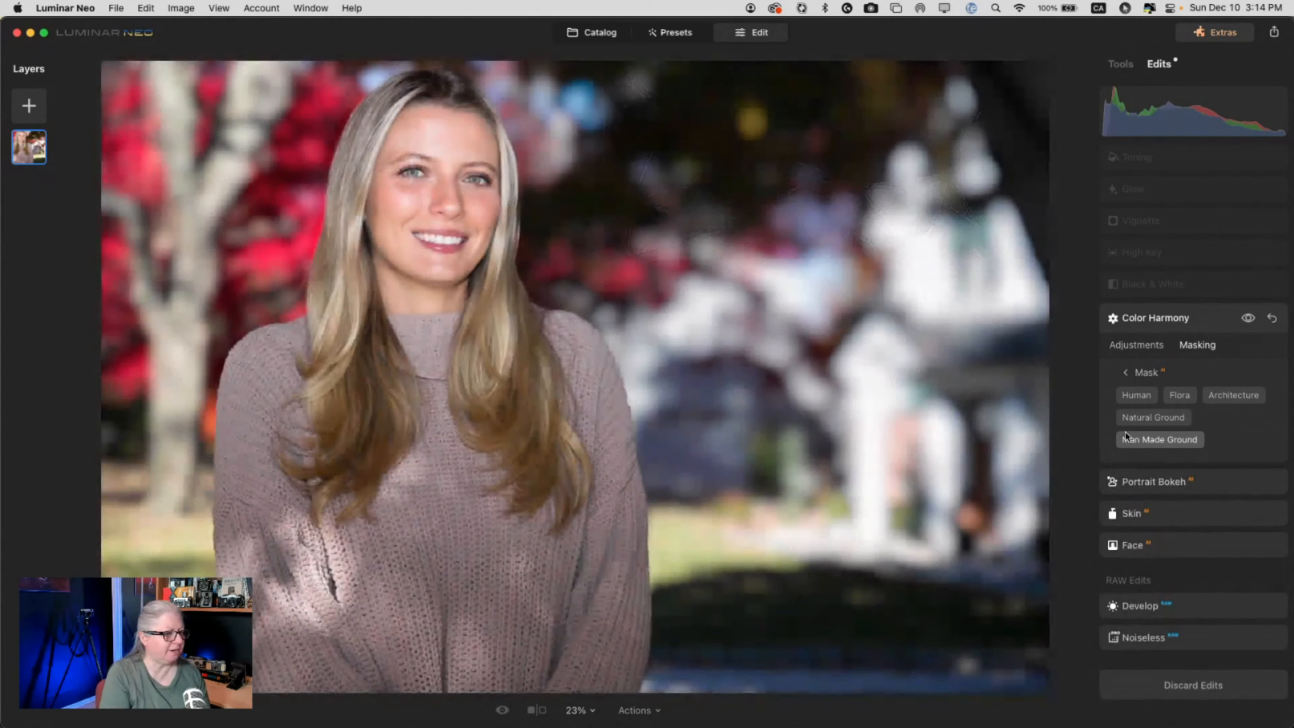
left_click(1091, 392)
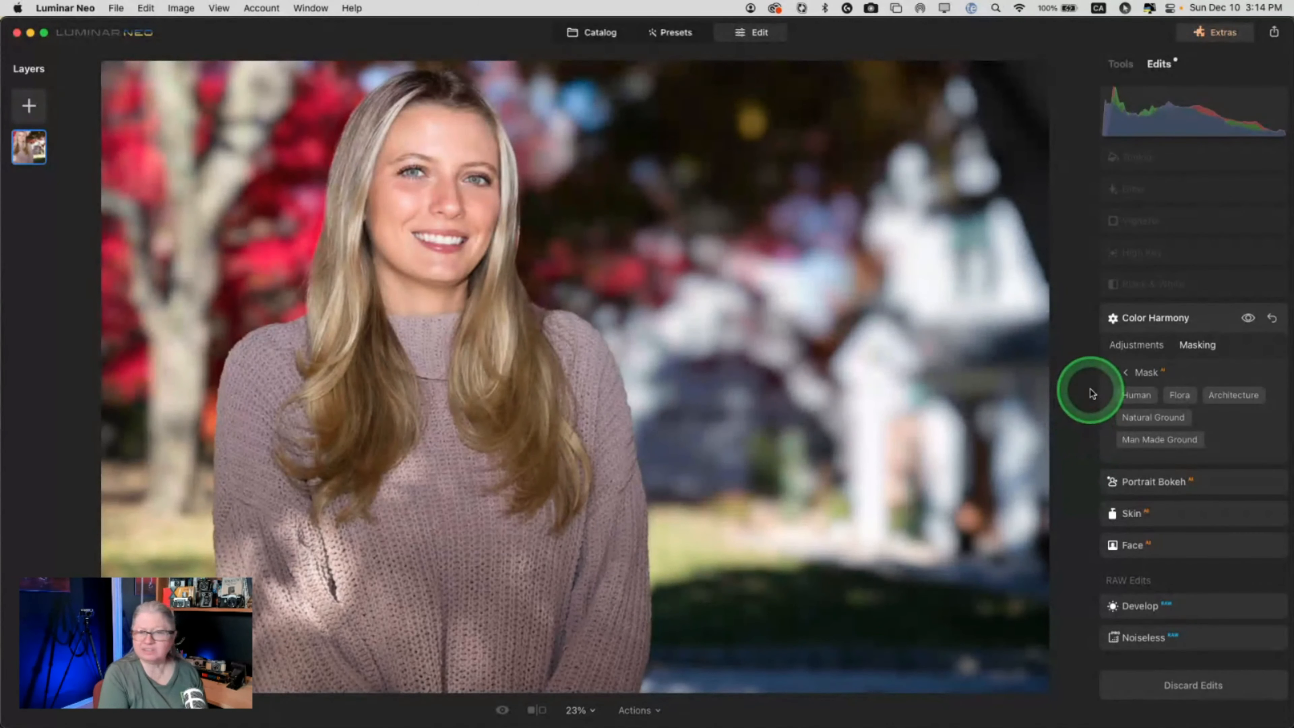
left_click(1128, 395)
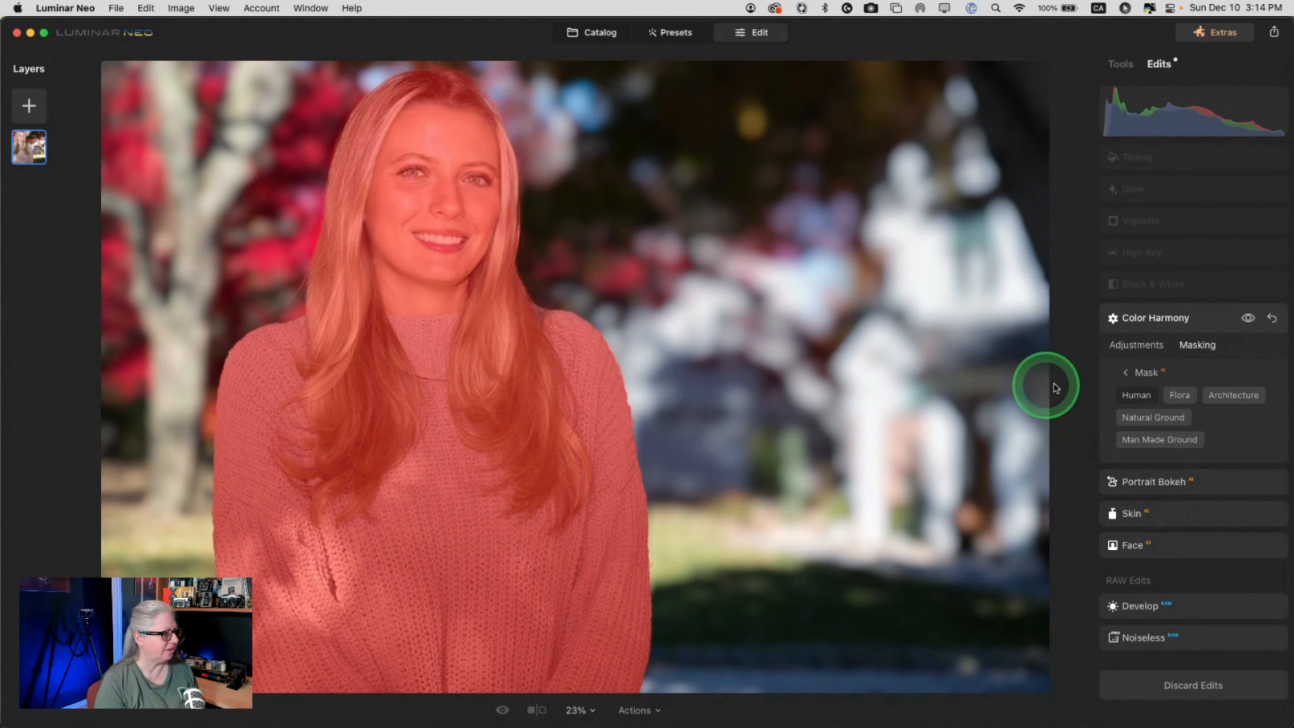
left_click(1128, 345)
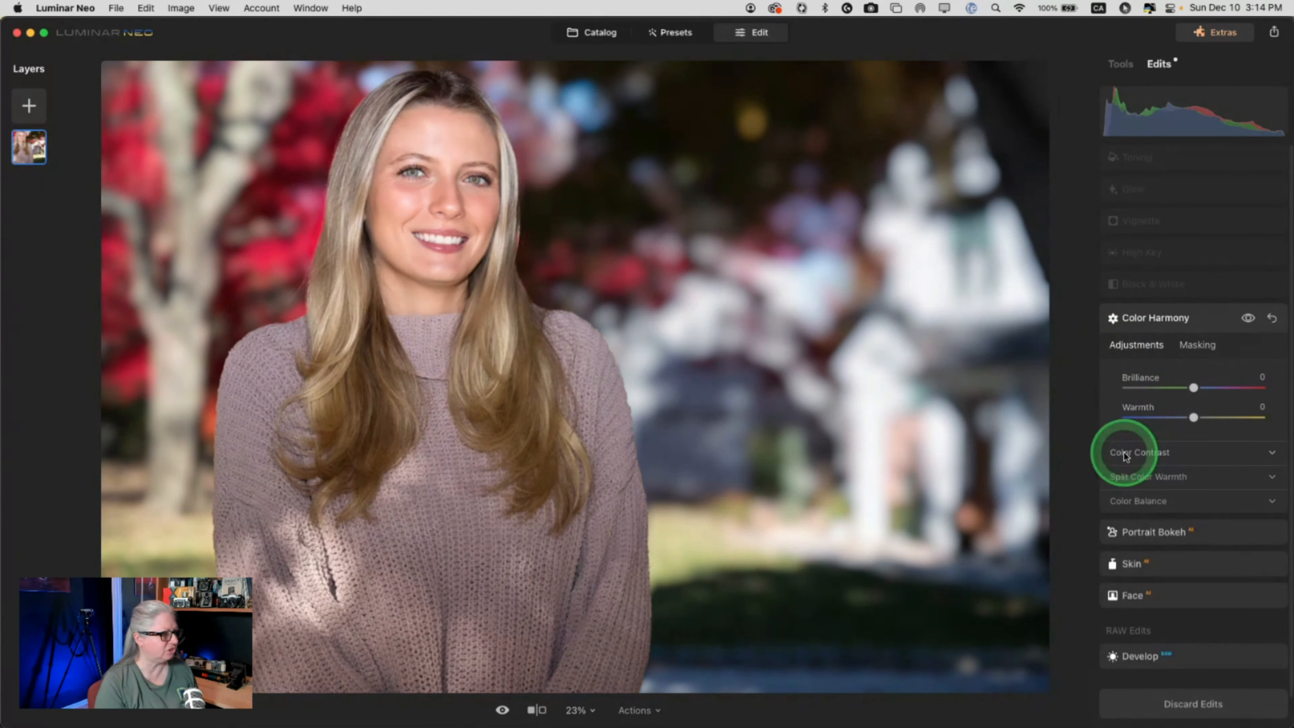
left_click(1246, 318)
left_click(1246, 318)
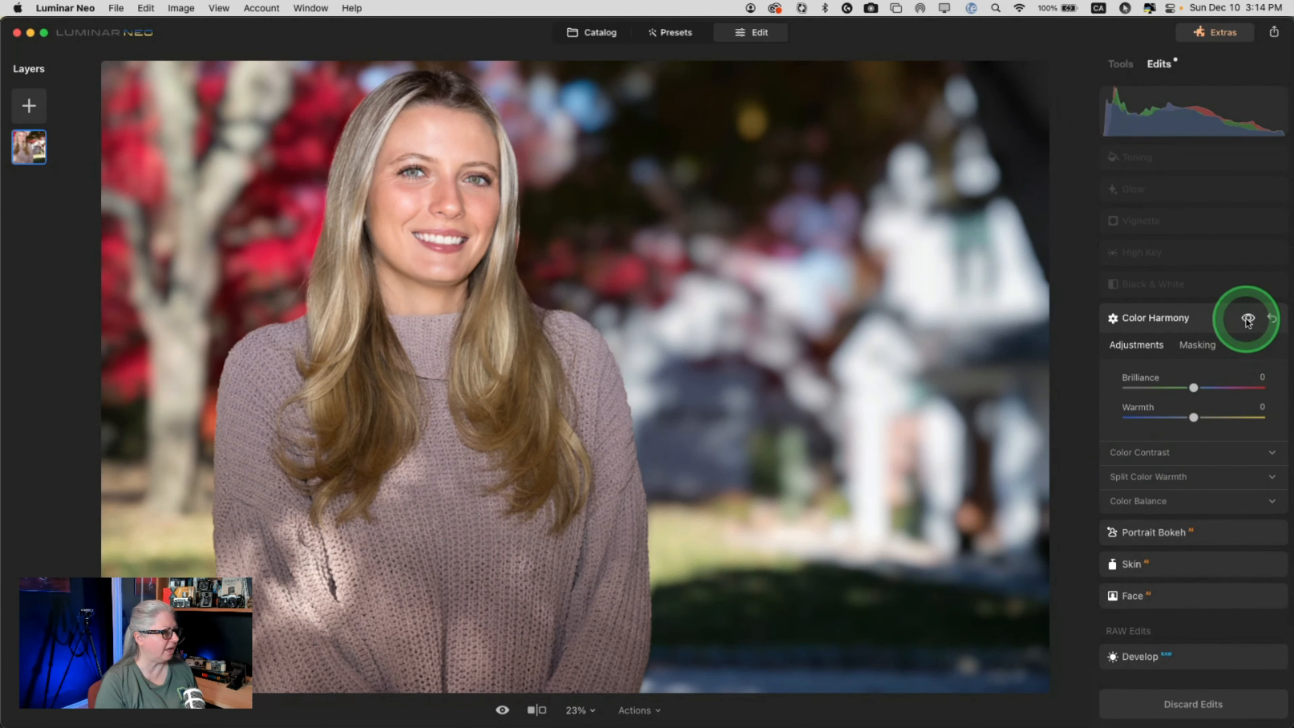
- Open the Black & White edit, compare the portrait with and without it, and set the Red luminance to 27
left_click(1183, 294)
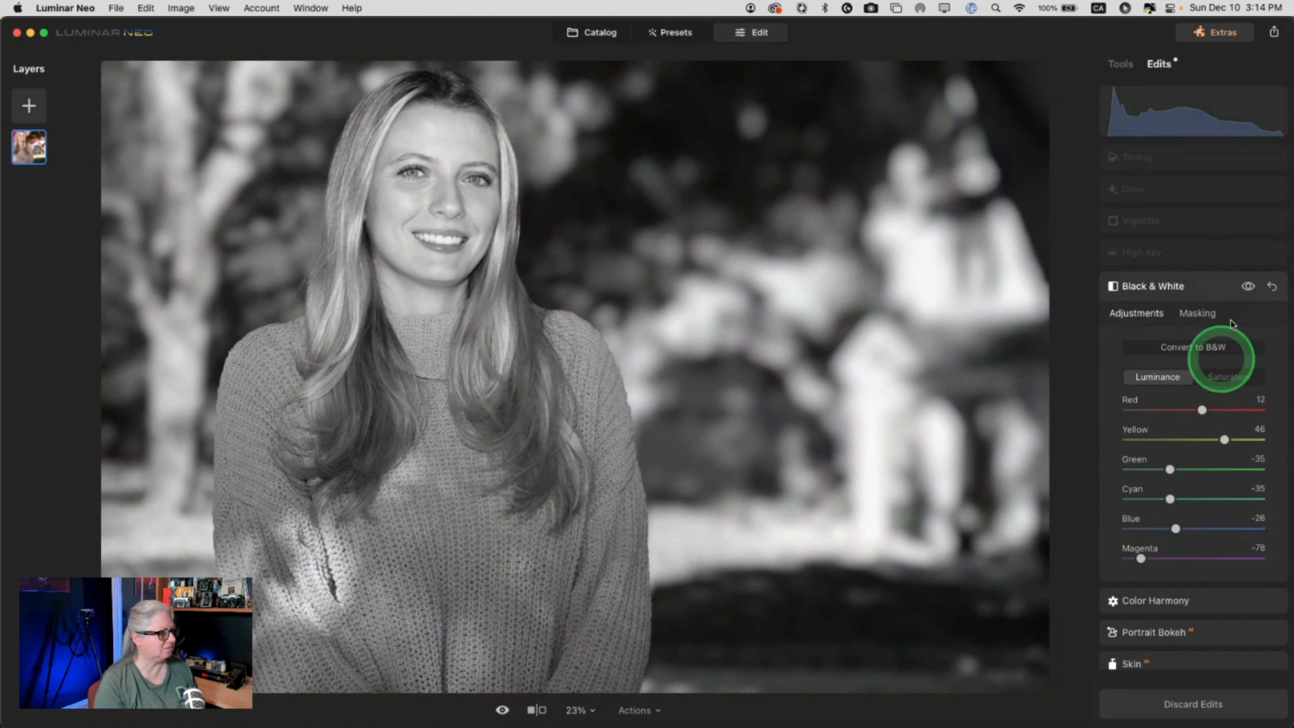
left_click(1248, 286)
left_click(1248, 286)
left_click(1248, 287)
left_click(1248, 286)
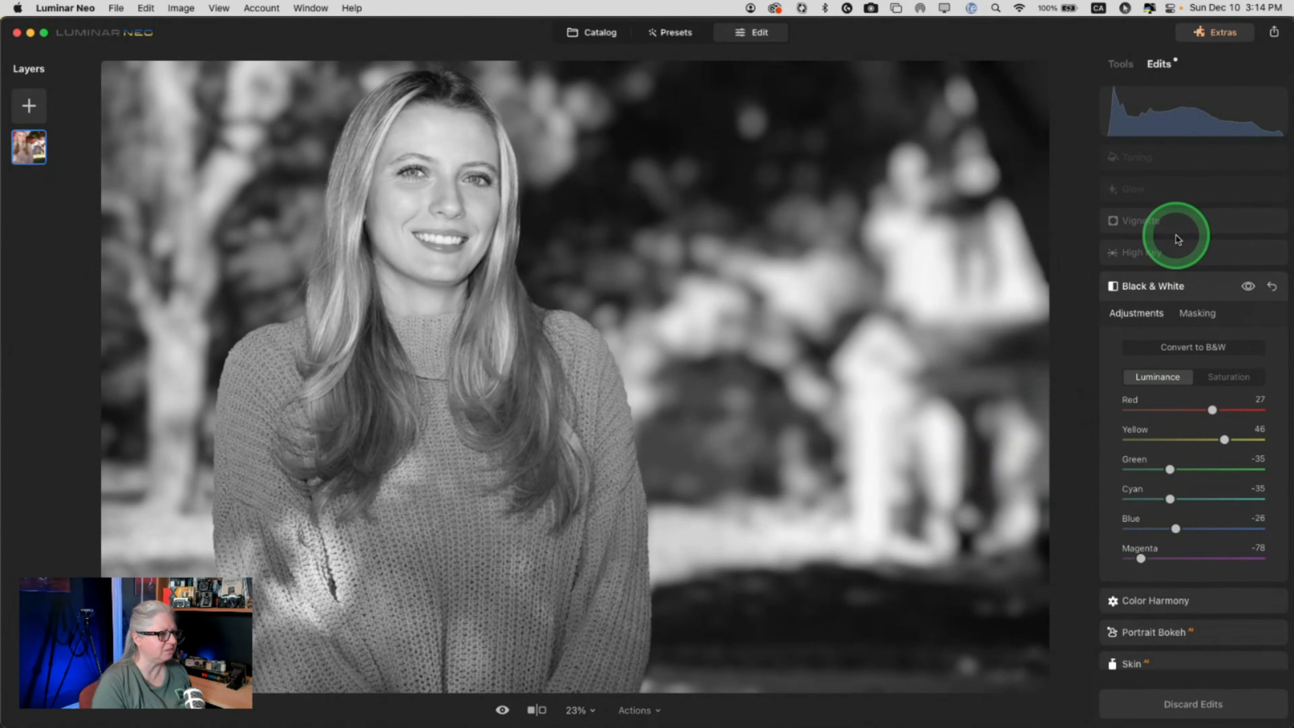
- Compare the portrait with and without High Key, then limit that edit to the woman with the AI mask's Human category
left_click(1182, 253)
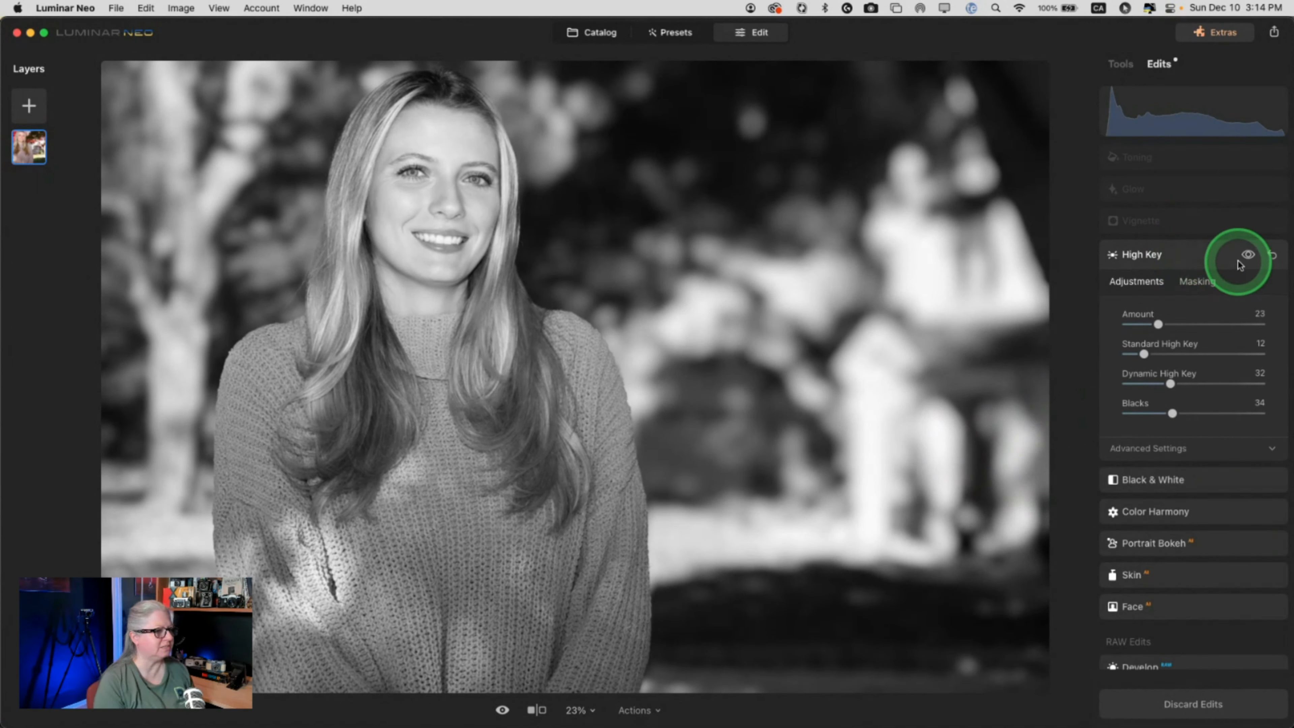
left_click(1247, 254)
left_click(1247, 253)
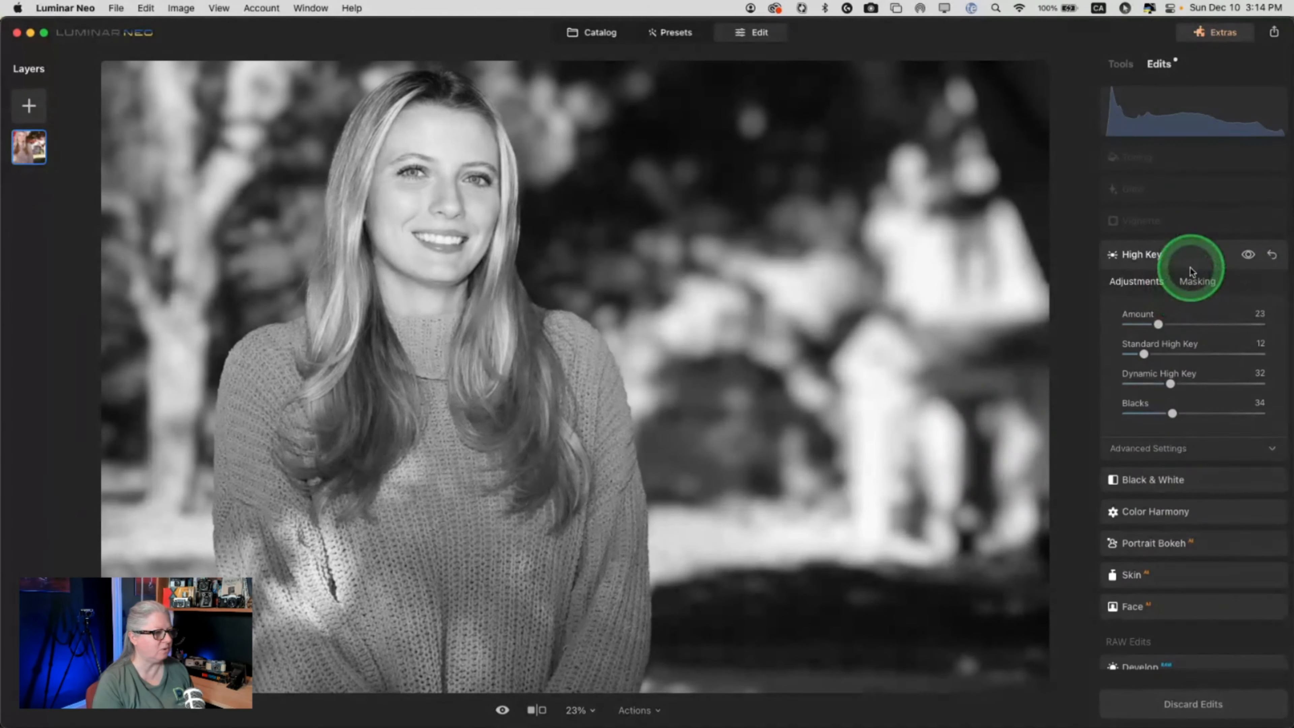
left_click(1197, 281)
left_click(1131, 372)
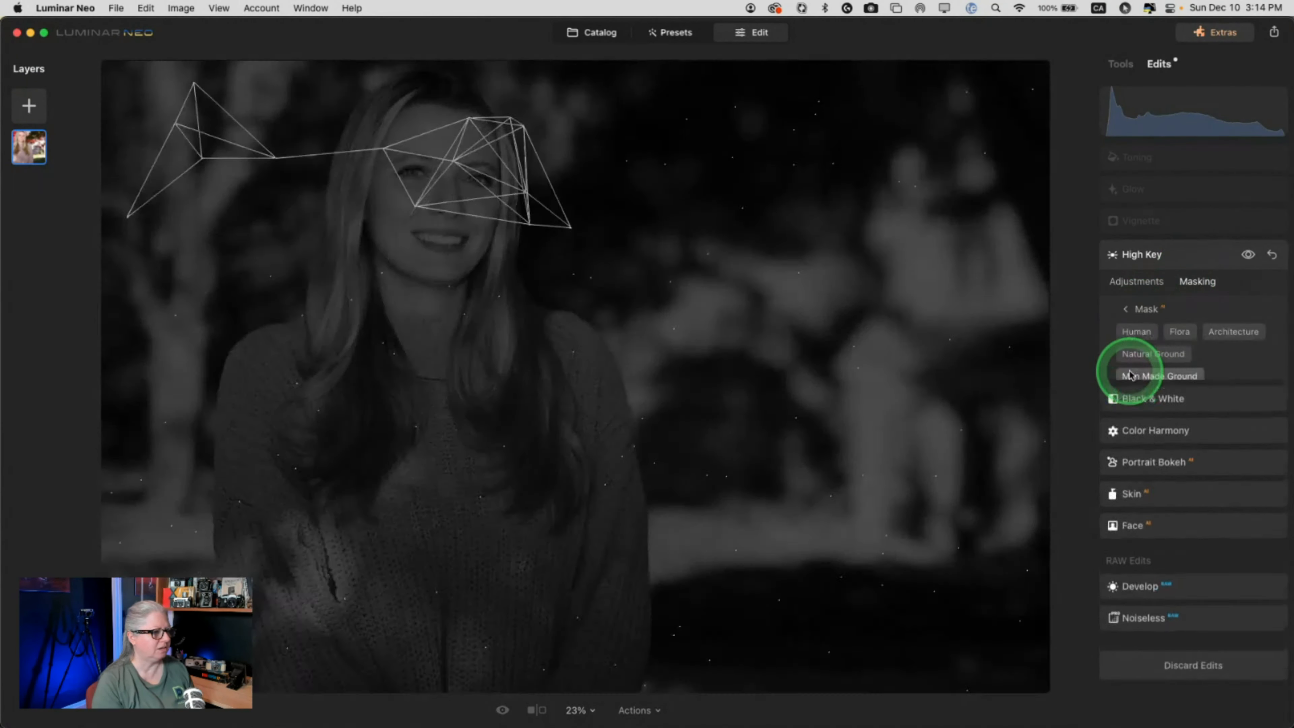
left_click(1136, 336)
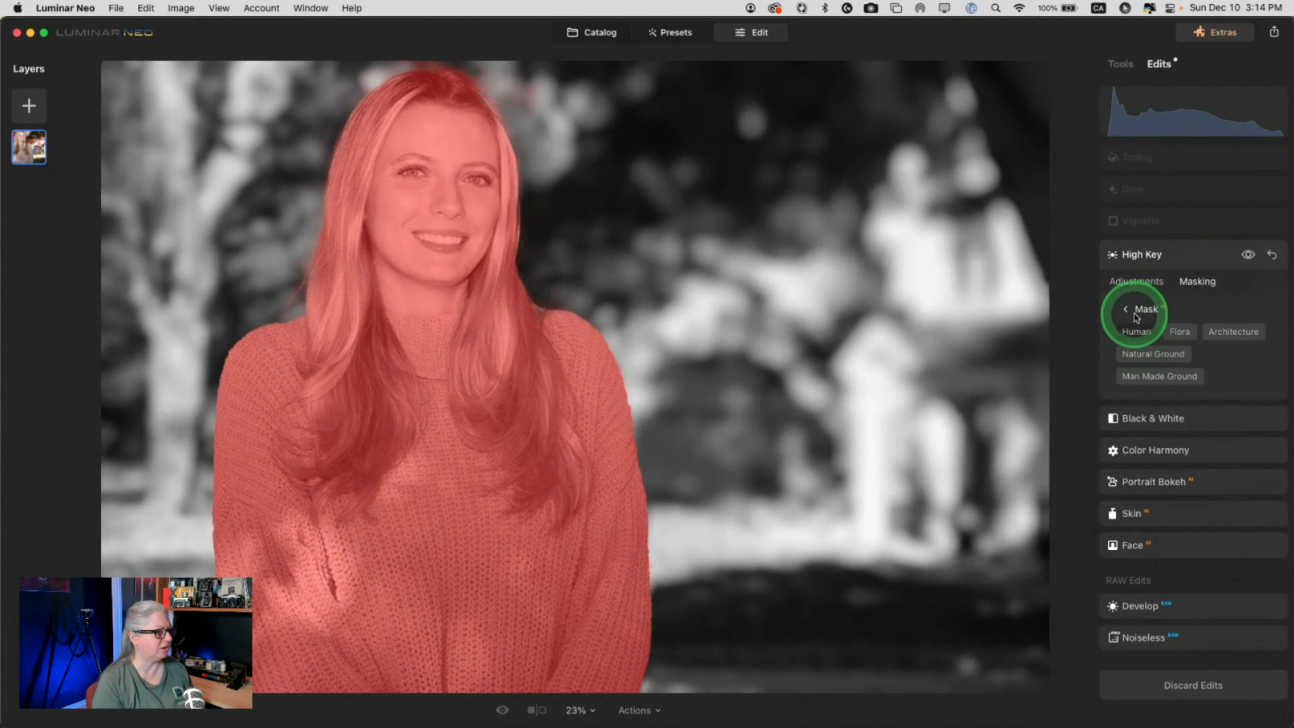
left_click(1152, 281)
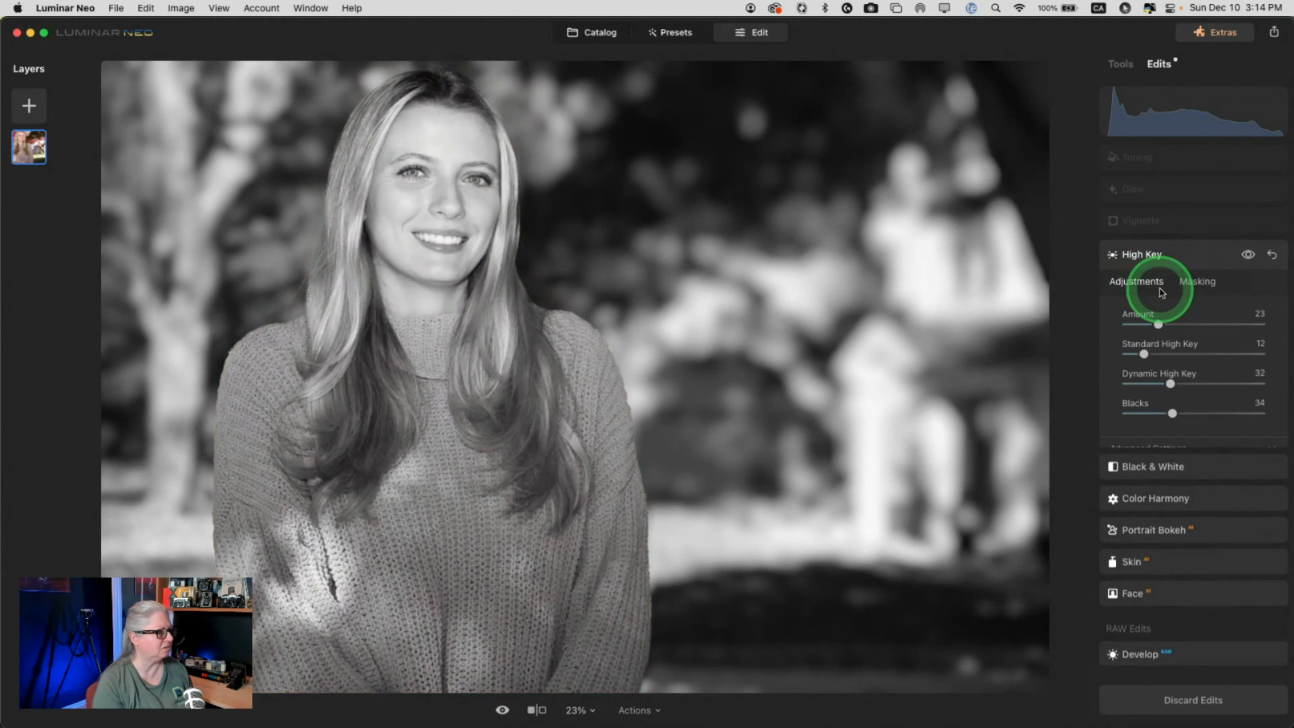
- Open the Vignette's advanced settings and set Feather to -100, Amount to -64 and Size to 32
left_click(1188, 230)
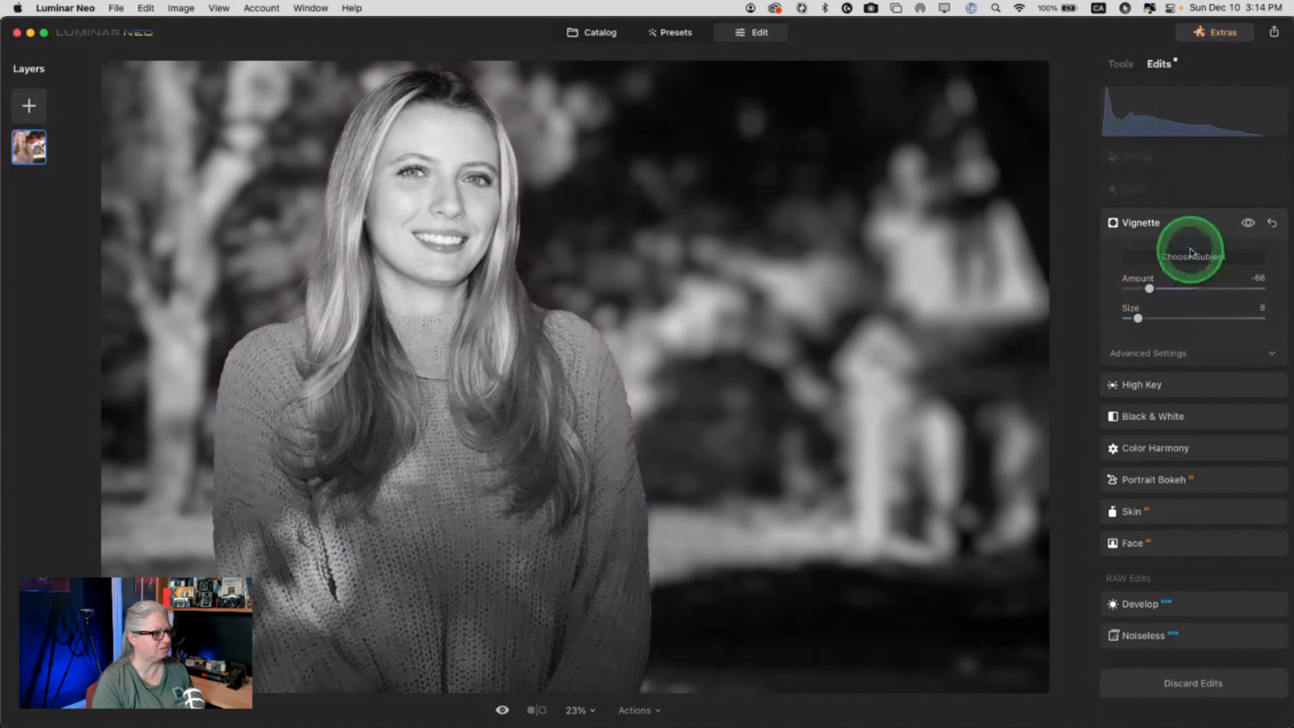
left_click(1132, 355)
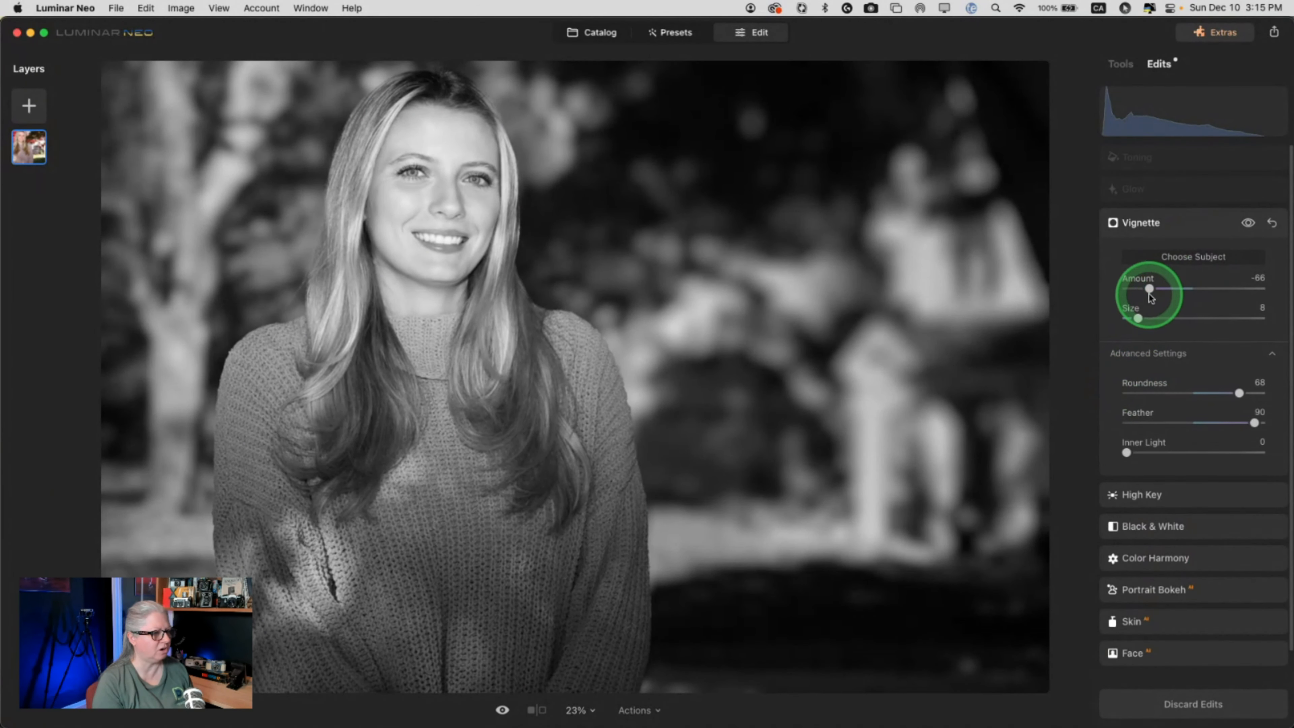
left_click_drag(1149, 288, 1166, 289)
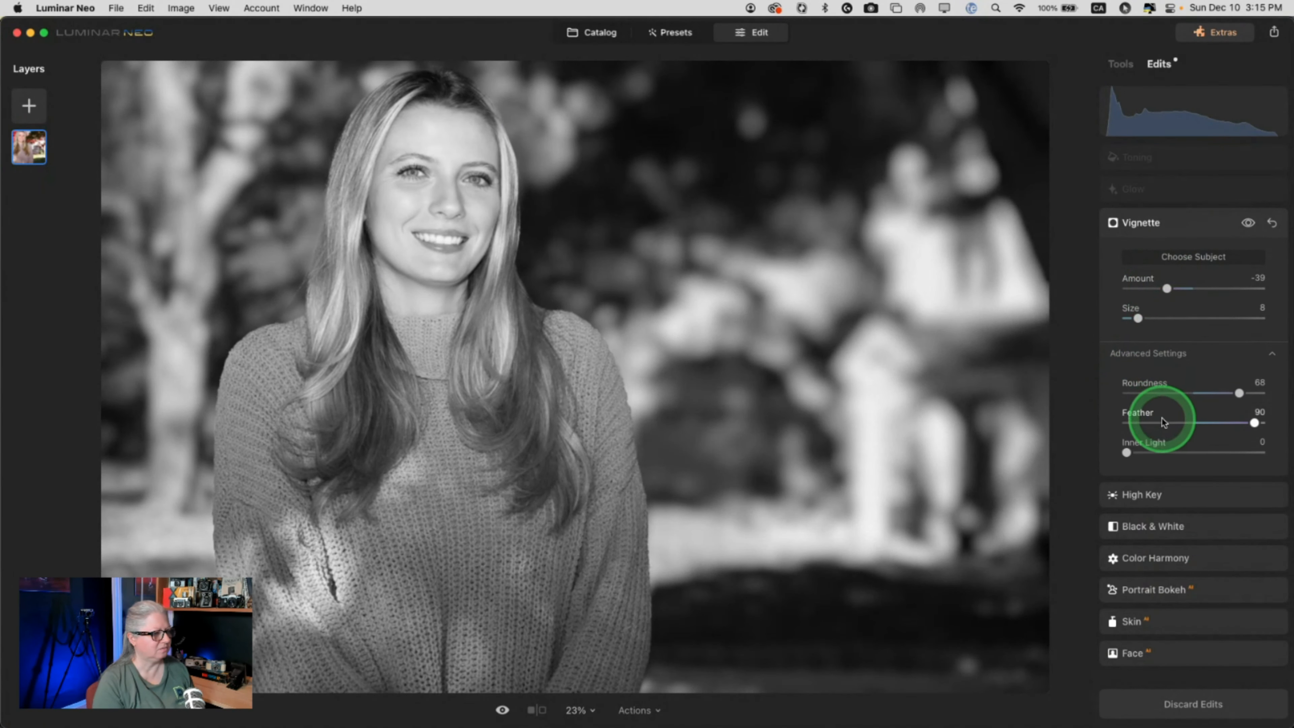
left_click_drag(1158, 423, 1057, 416)
left_click_drag(1166, 288, 1149, 288)
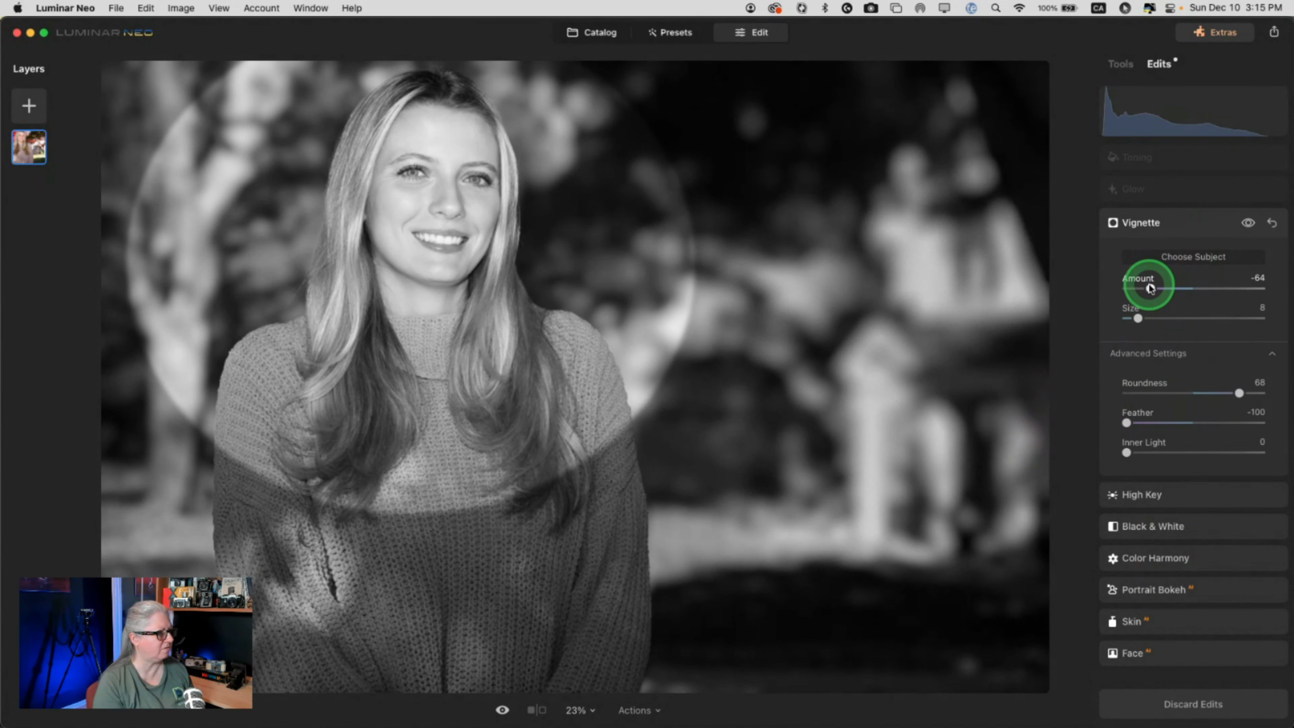
left_click_drag(1138, 318, 1170, 319)
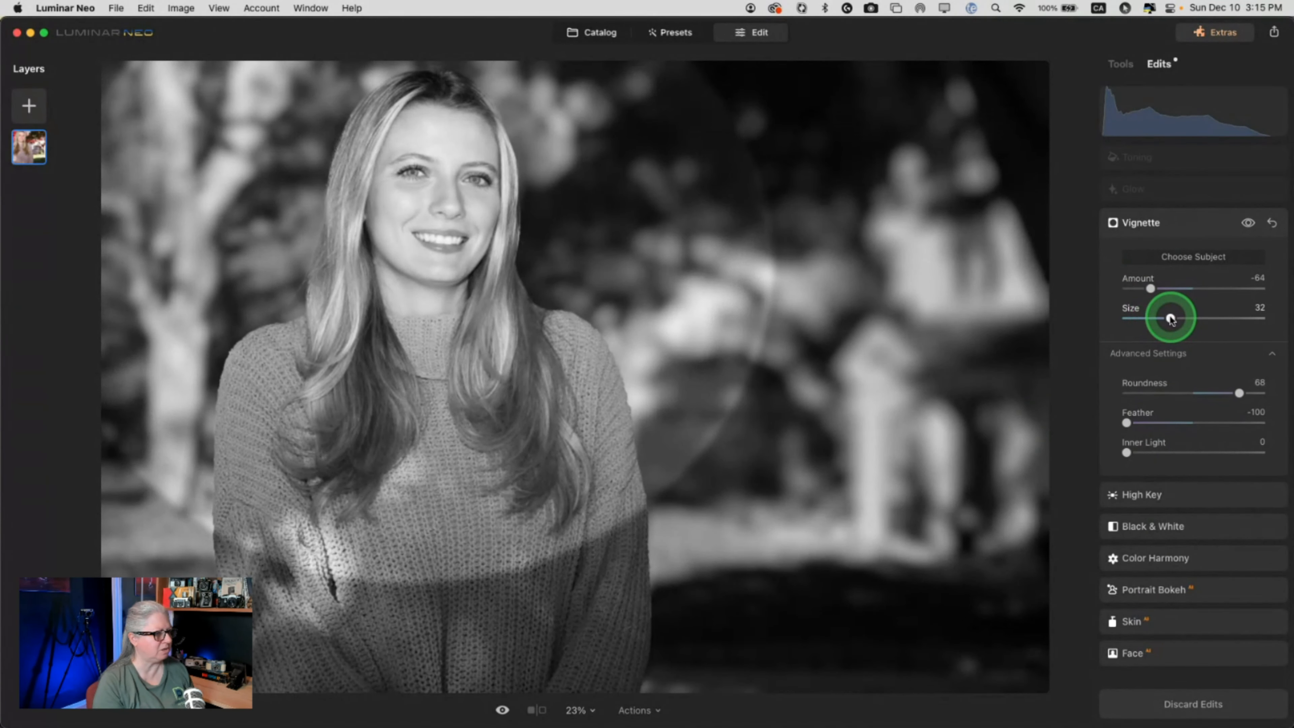
- Choose the vignette's subject point and reposition its centre just beside the woman's hair at neck height
left_click(1179, 255)
left_click(470, 327)
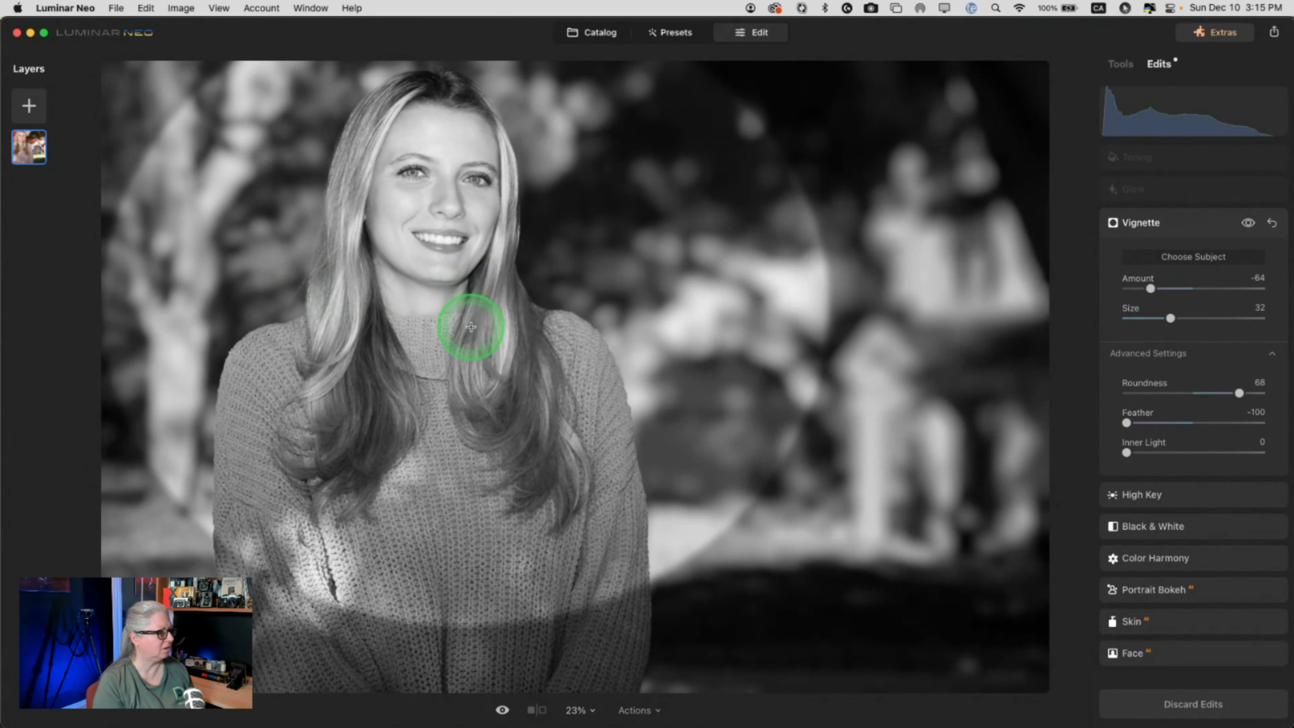
mouse_move(470, 327)
left_mouse_down()
mouse_move(501, 304)
mouse_move(529, 312)
mouse_move(557, 294)
mouse_move(508, 283)
mouse_move(572, 284)
mouse_move(538, 255)
left_mouse_up()
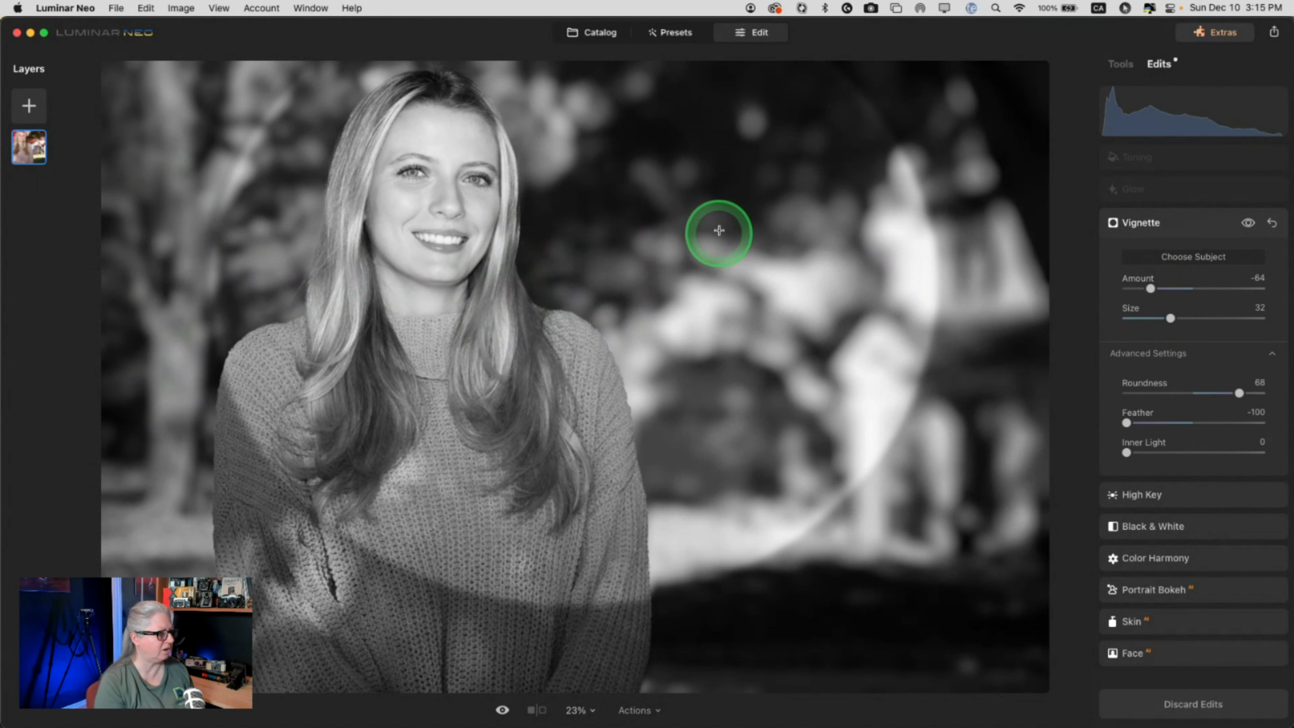
left_click(482, 296)
left_click(540, 293)
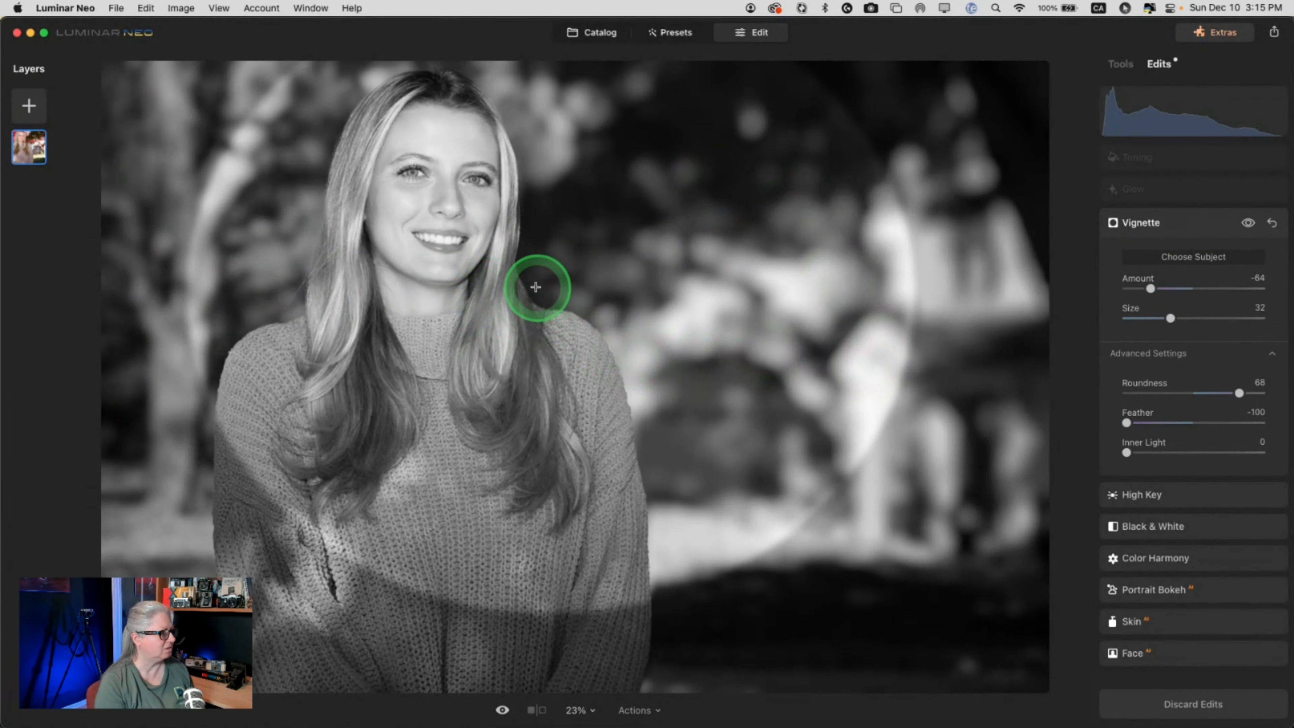
- Refine the vignette's shape with Size 29, Roundness 73 and Feather 83
left_click_drag(1170, 318, 1165, 318)
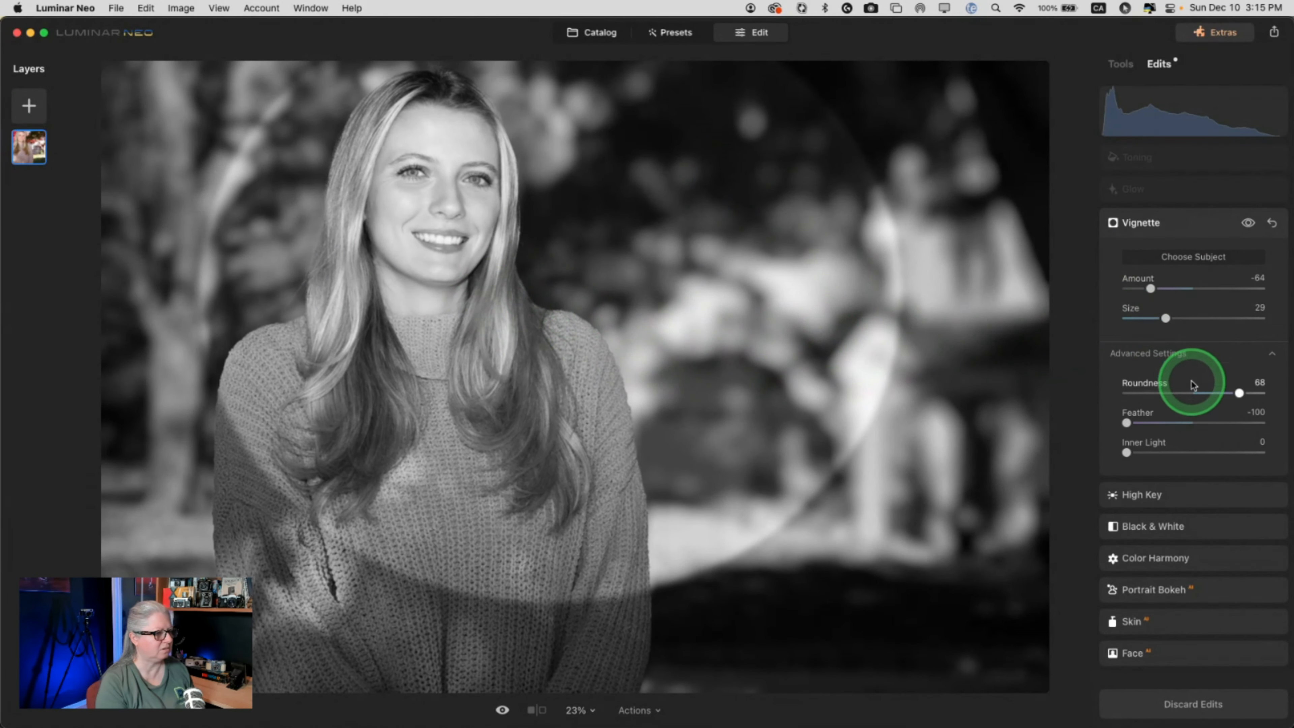
mouse_move(1240, 391)
left_mouse_down()
mouse_move(1227, 391)
mouse_move(1243, 391)
left_mouse_up()
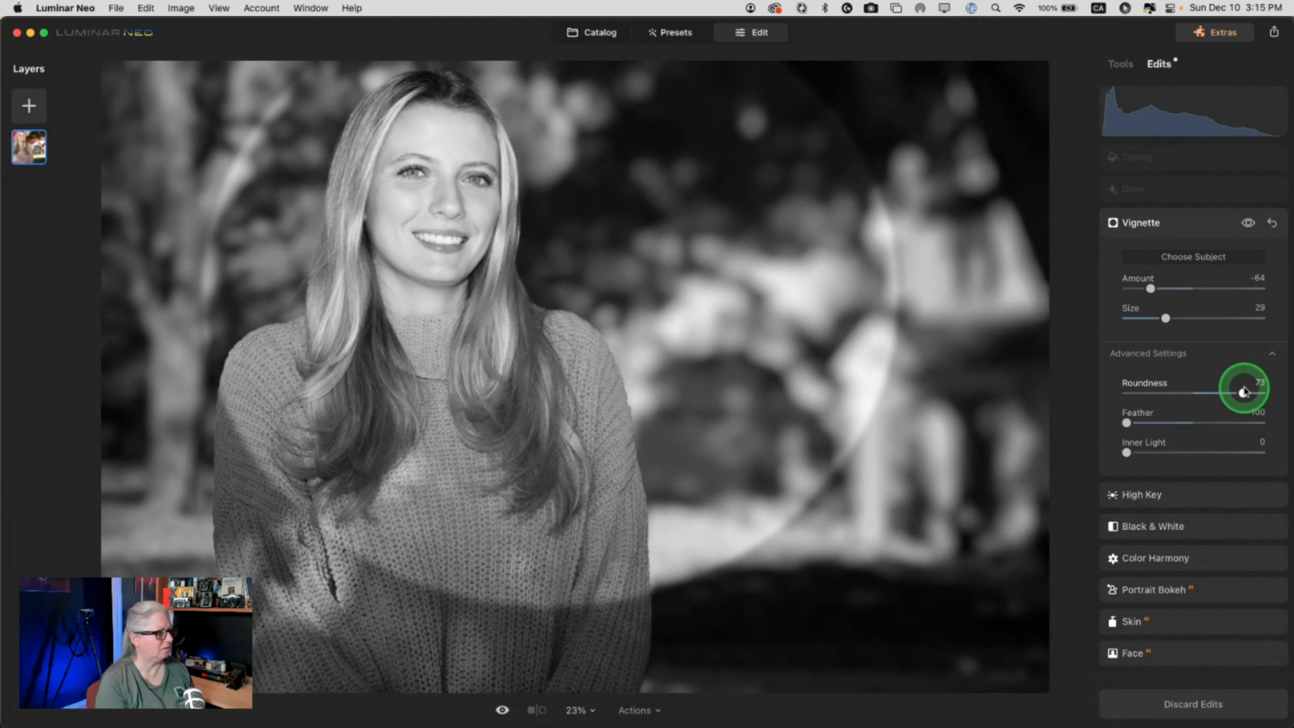
left_click(1248, 422)
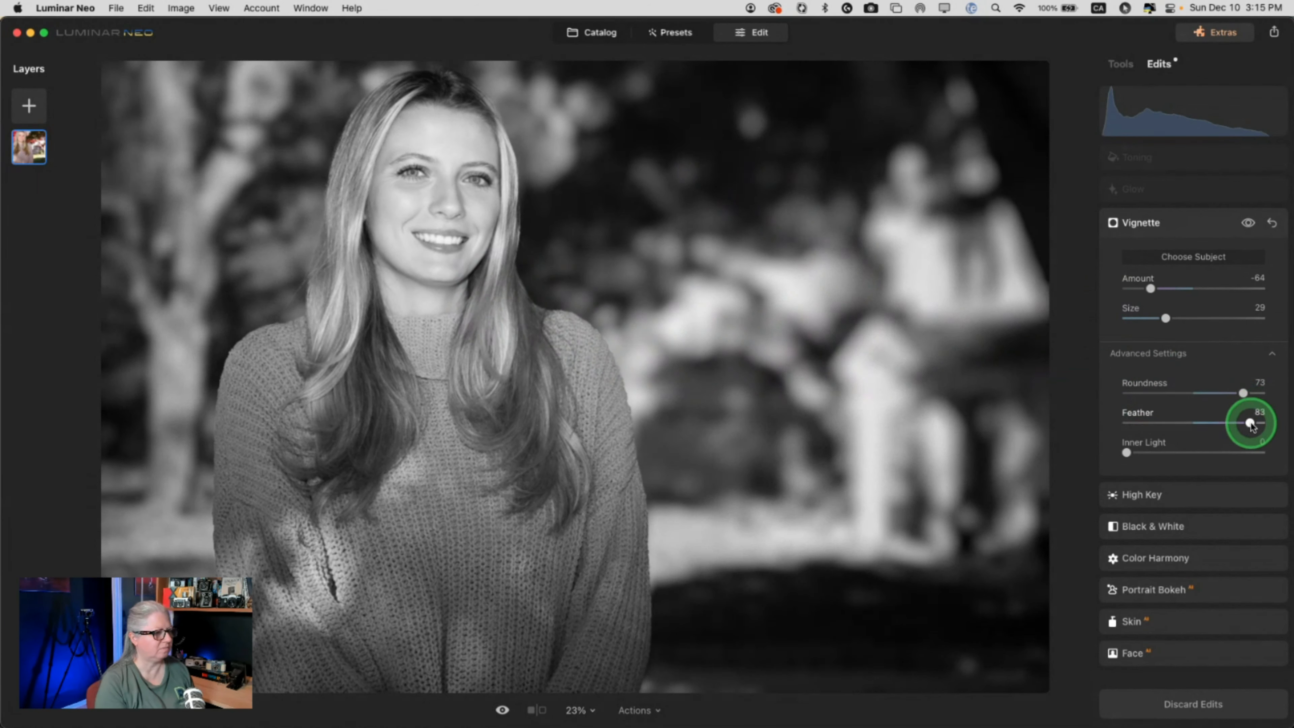
- Turn on the Glow edit and limit it to the woman with the AI mask's Human category
left_click(1175, 193)
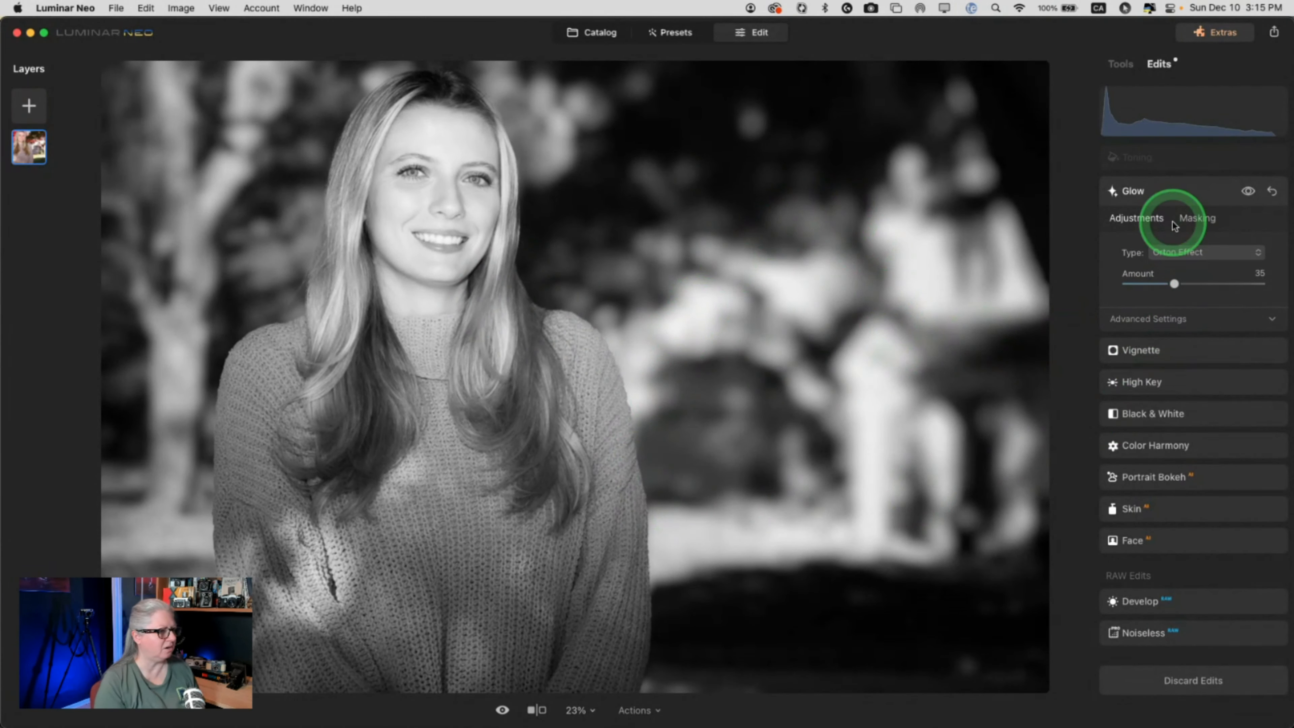
left_click(1130, 316)
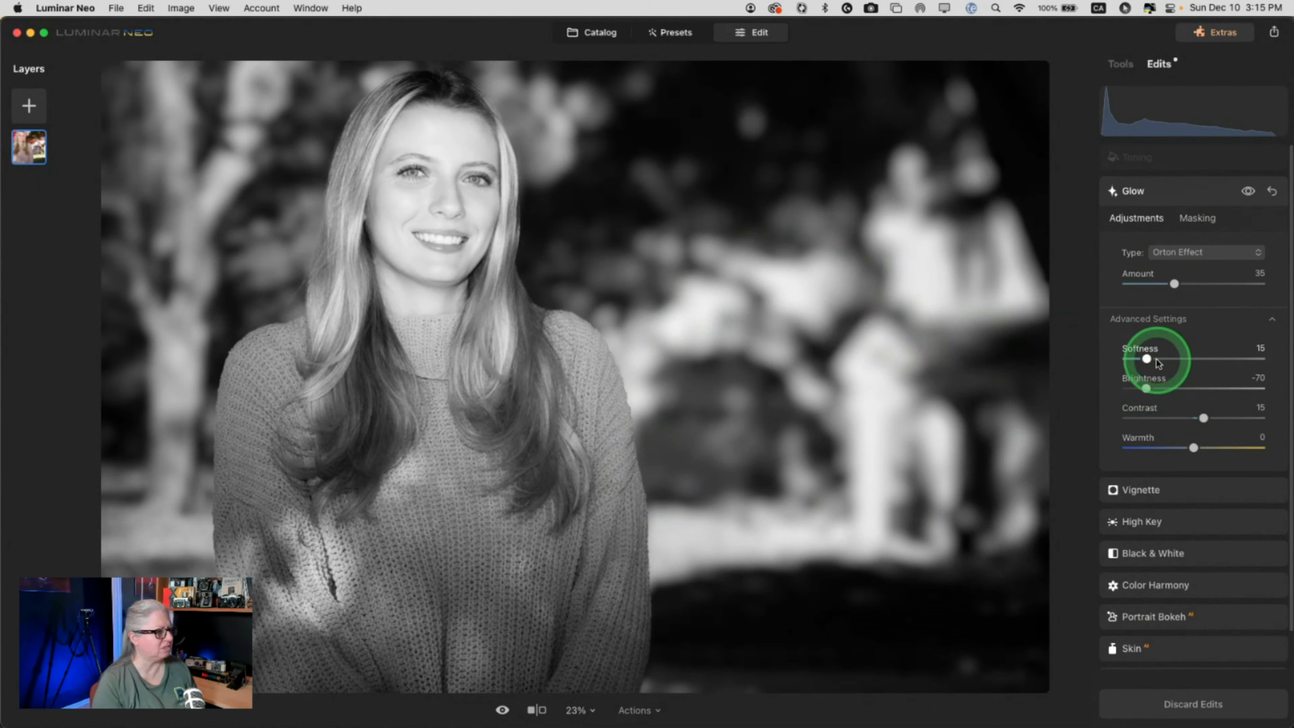
left_click(1196, 218)
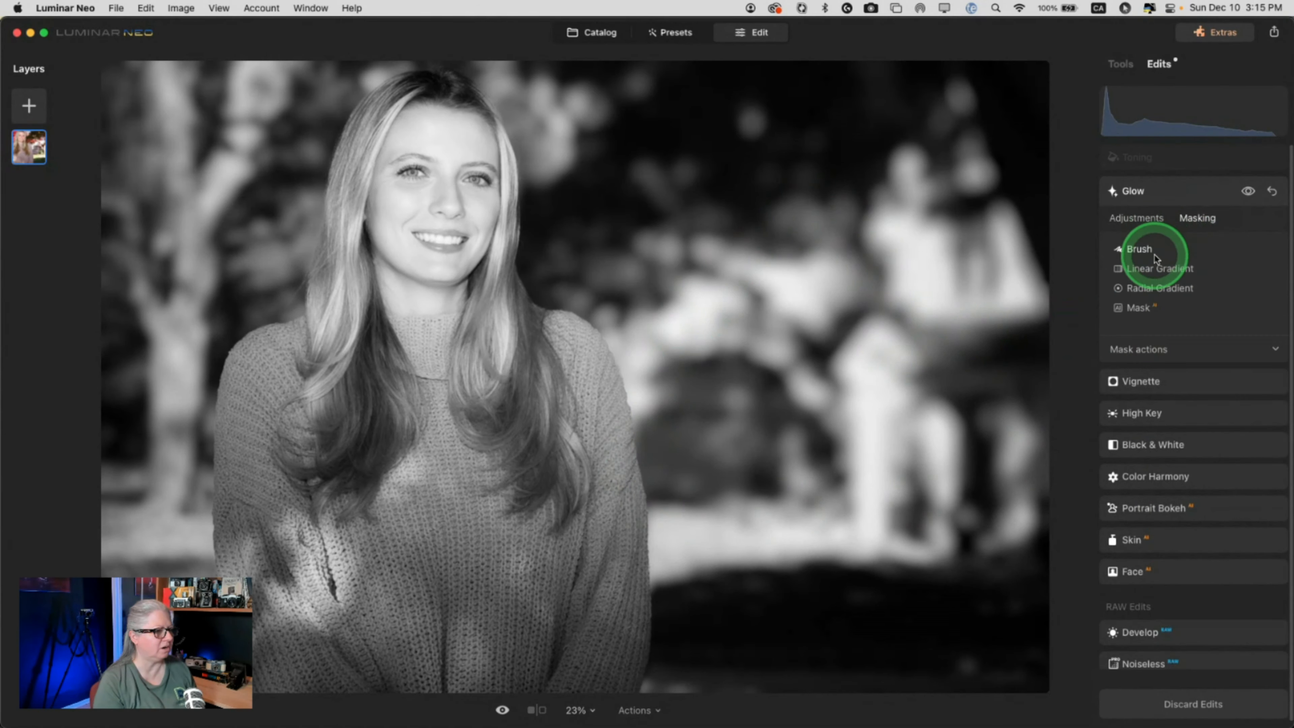
left_click(1138, 307)
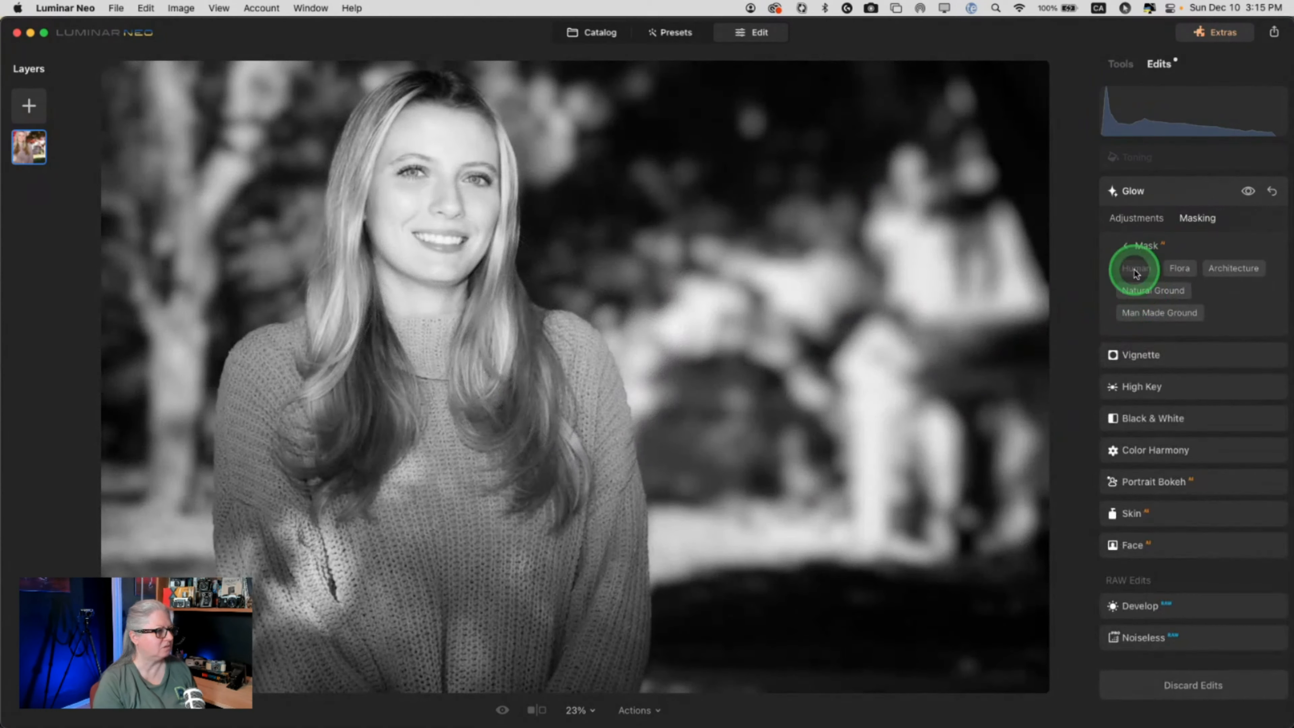
left_click(1130, 270)
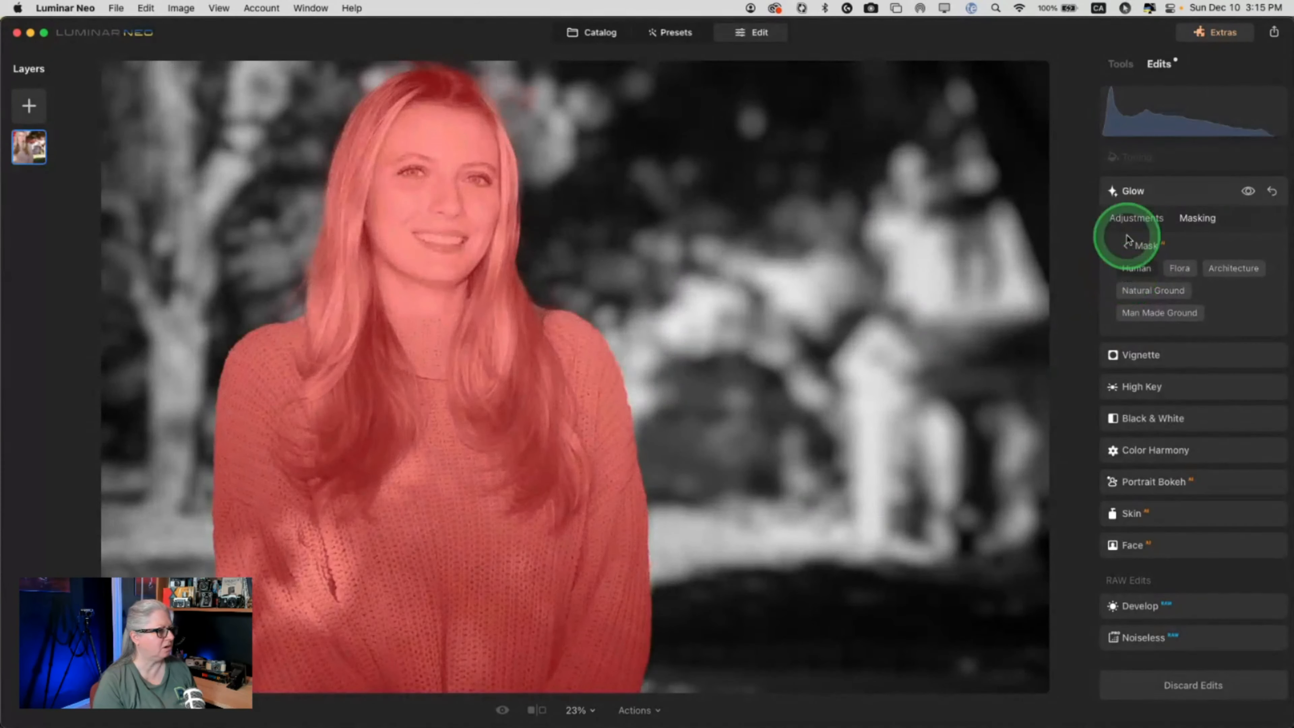
left_click(1134, 218)
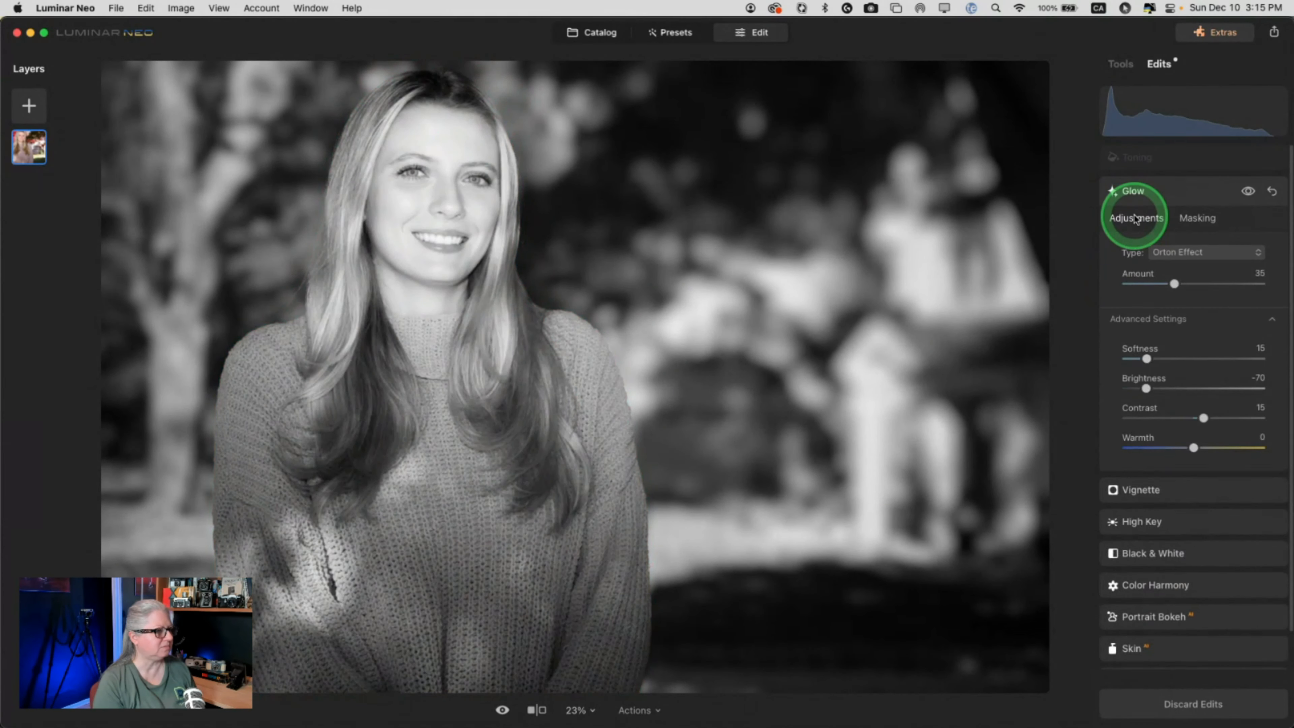
- Turn on Toning, shift the Shadows hue to a warm reddish sepia and set the Highlights Saturation to 10
left_click(1181, 161)
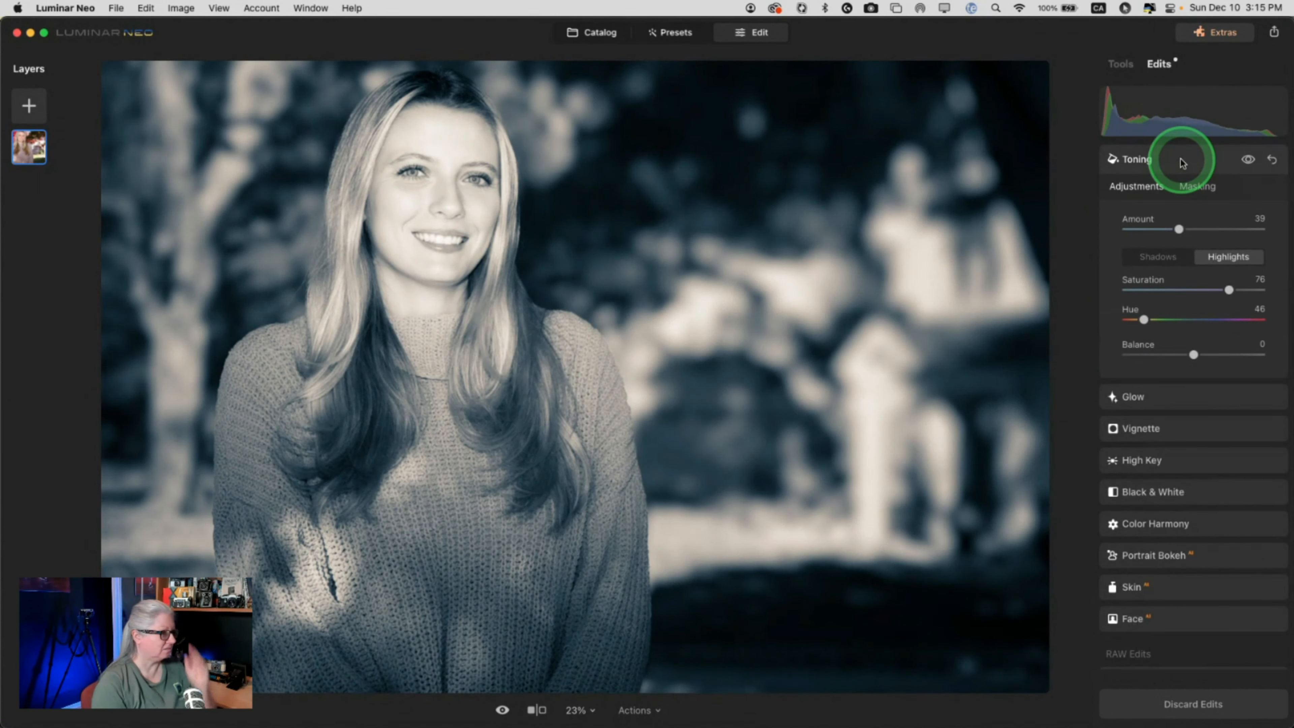
left_click(1148, 259)
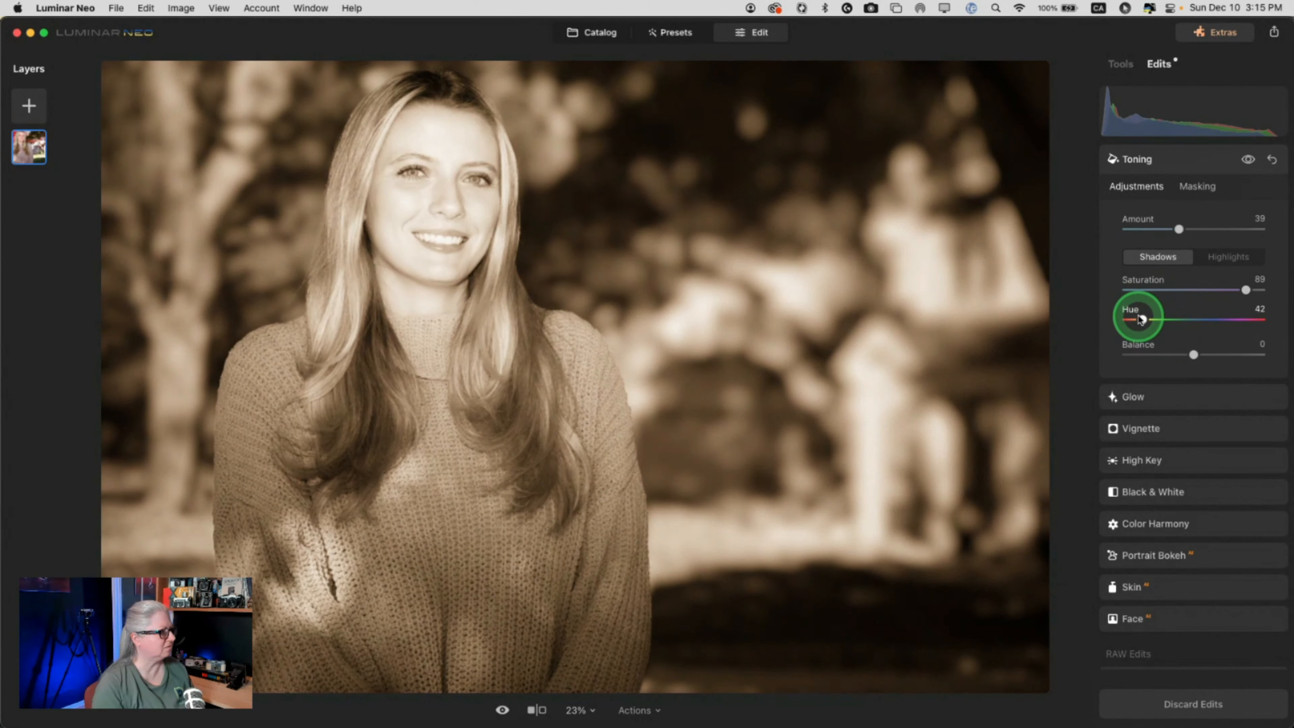
left_click(1227, 257)
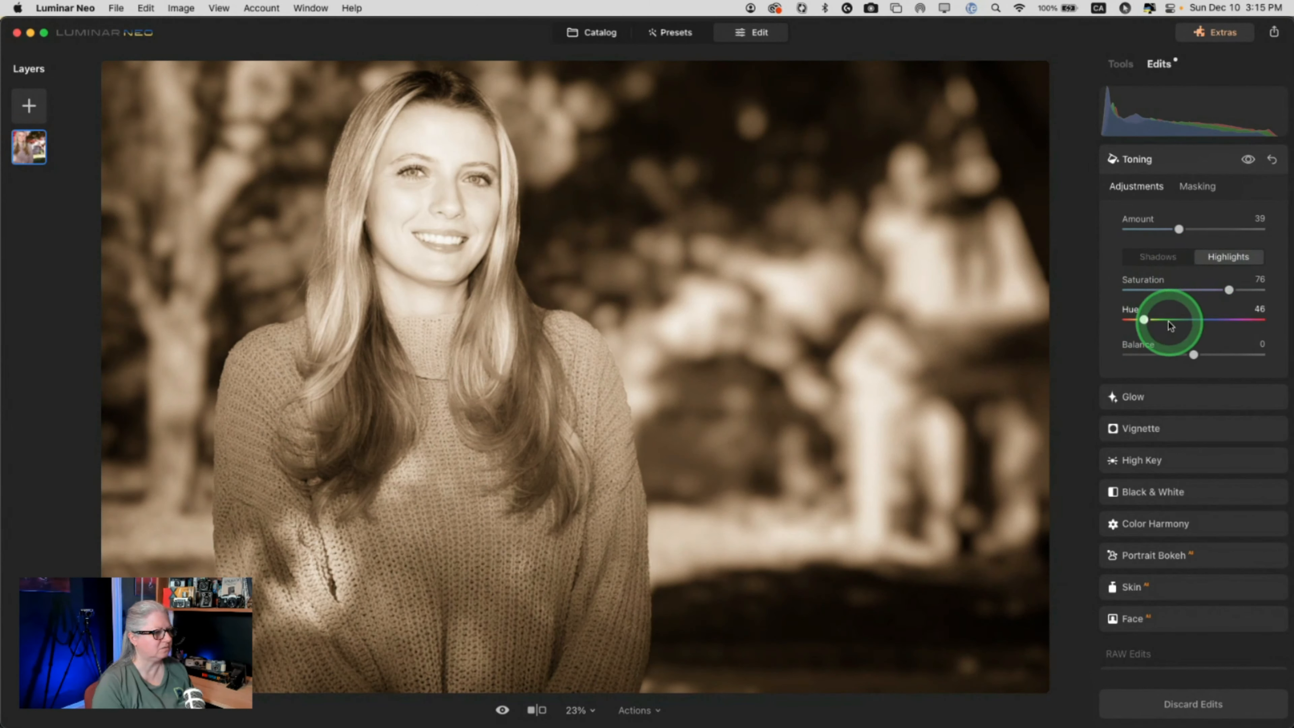
left_click_drag(1233, 289, 1156, 290)
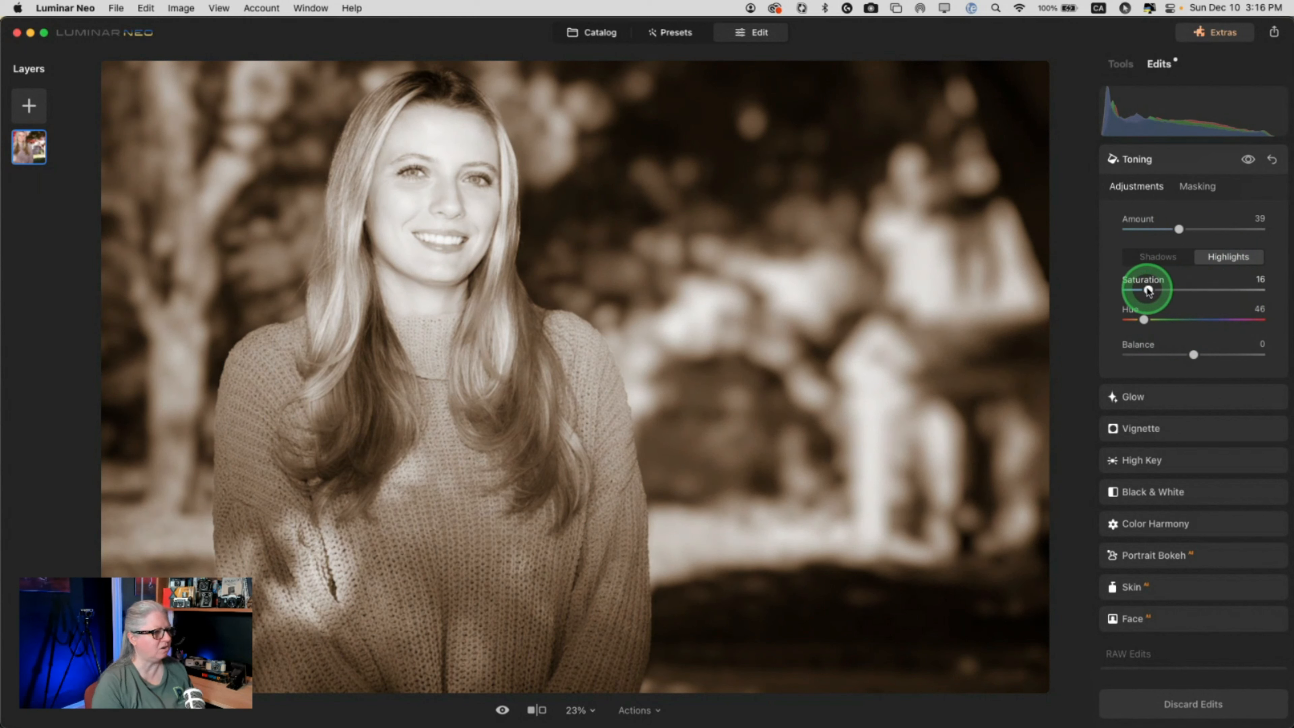
left_click(1146, 256)
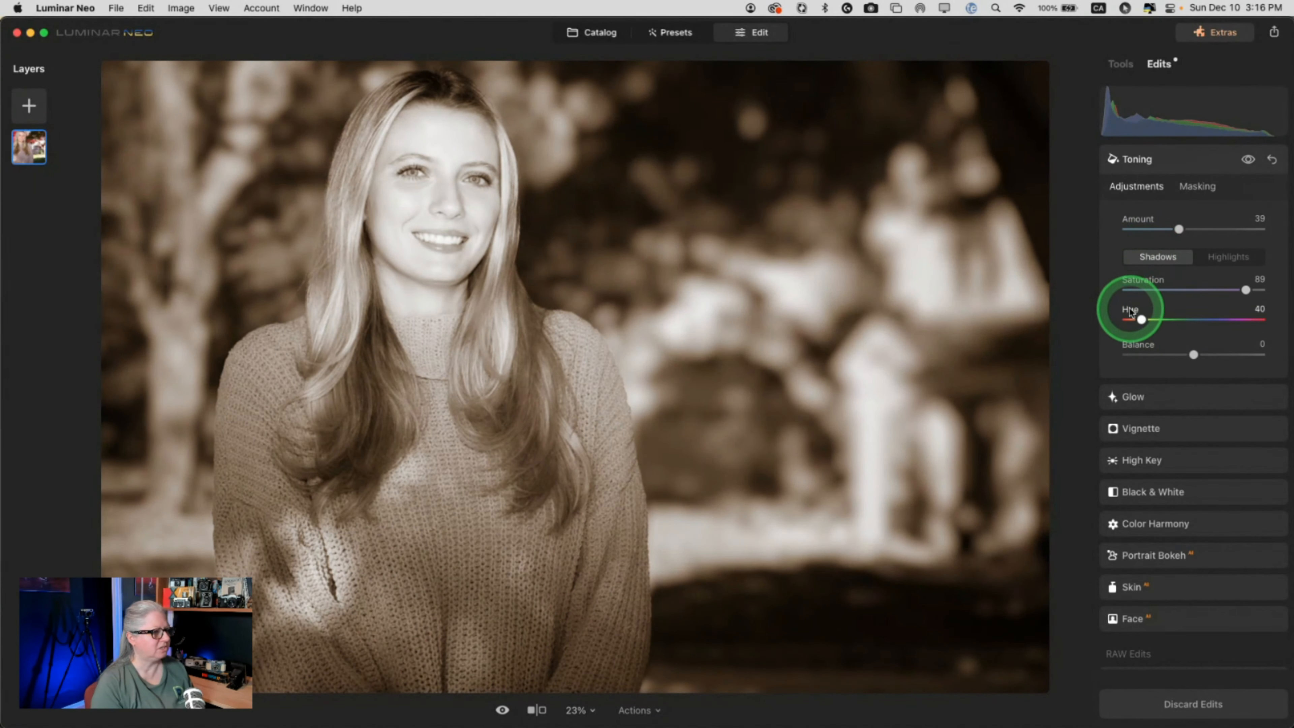
mouse_move(1130, 312)
left_mouse_down()
mouse_move(1139, 320)
mouse_move(1154, 291)
mouse_move(1105, 291)
mouse_move(1242, 289)
mouse_move(1071, 292)
mouse_move(1140, 296)
left_mouse_up()
left_click(1228, 256)
scroll(1143, 306, "down", 1)
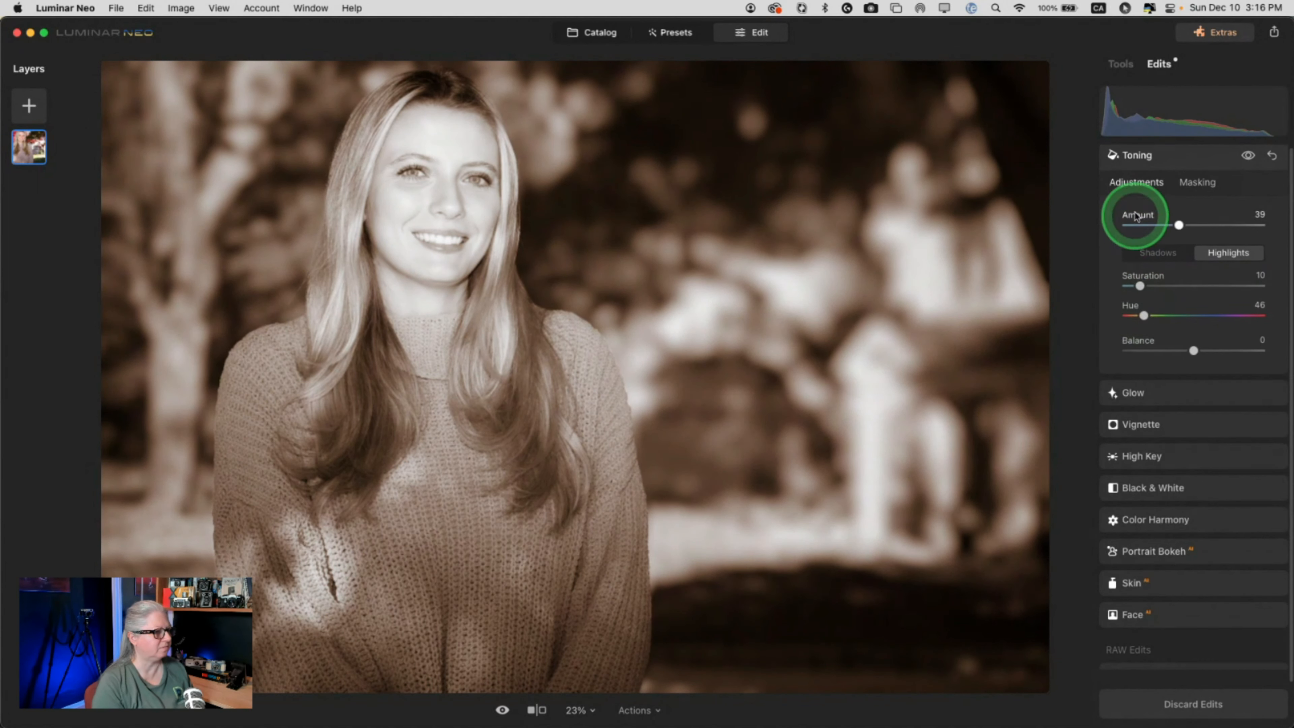
scroll(1146, 186, "up", 1)
- Start a crop of the portrait at the Original ratio using the AI Composition suggestion
left_click(1120, 64)
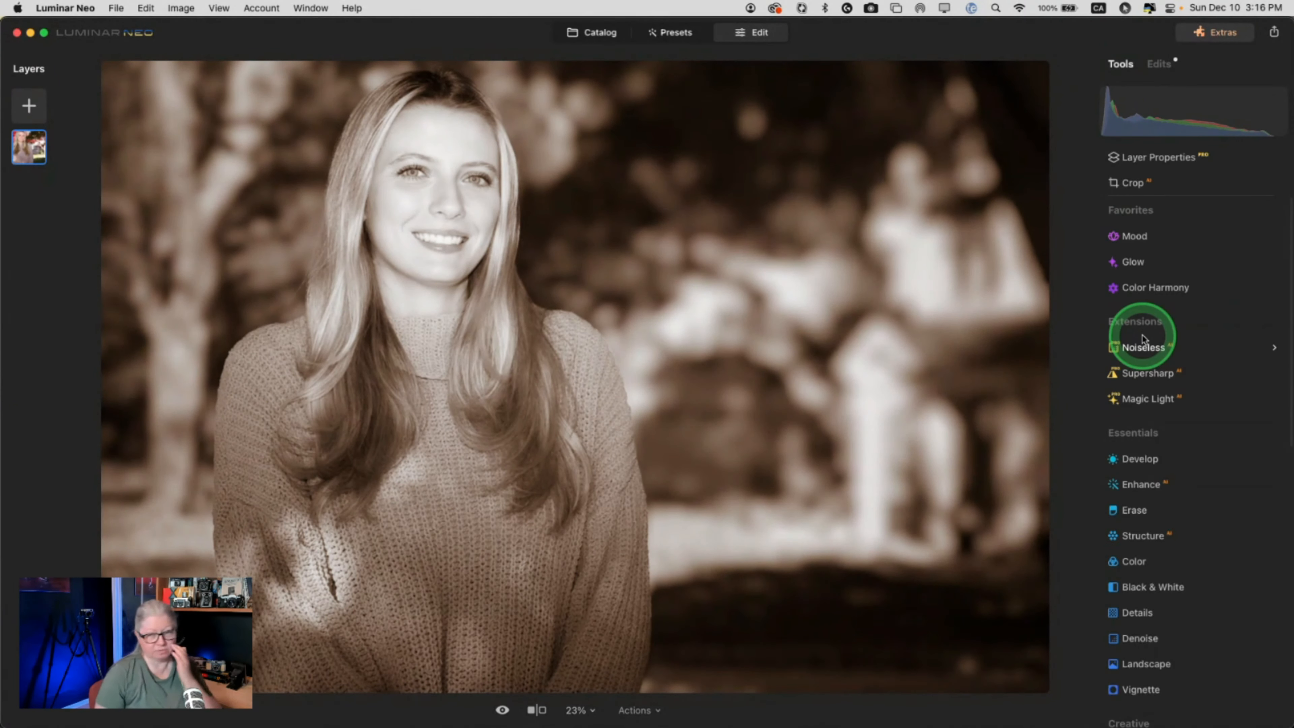
left_click(1142, 341)
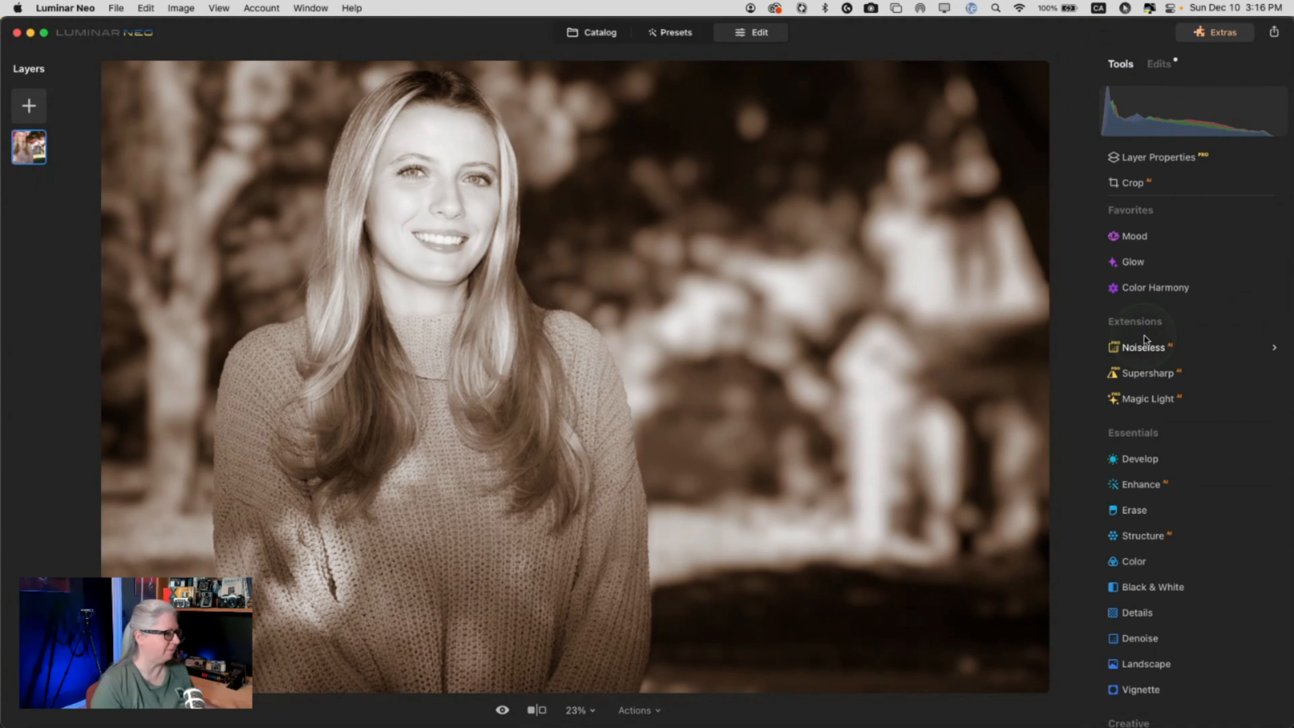
left_click(1184, 183)
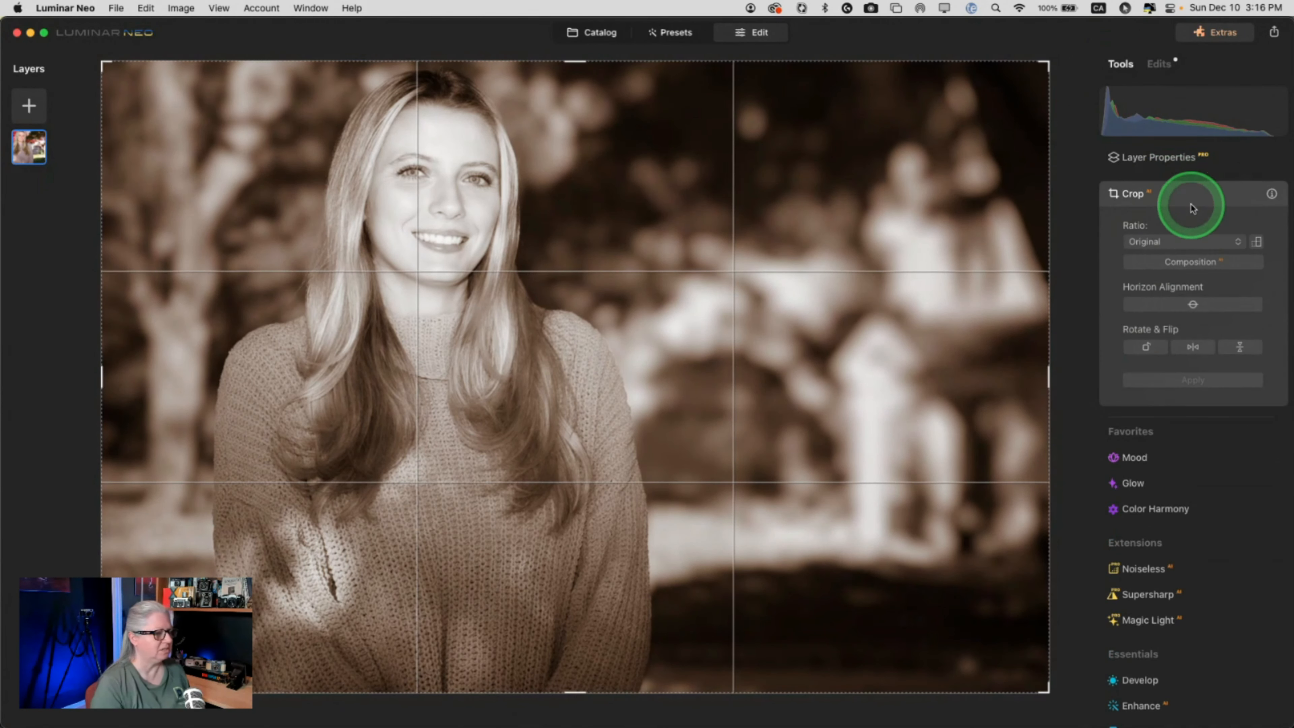
left_click(1180, 262)
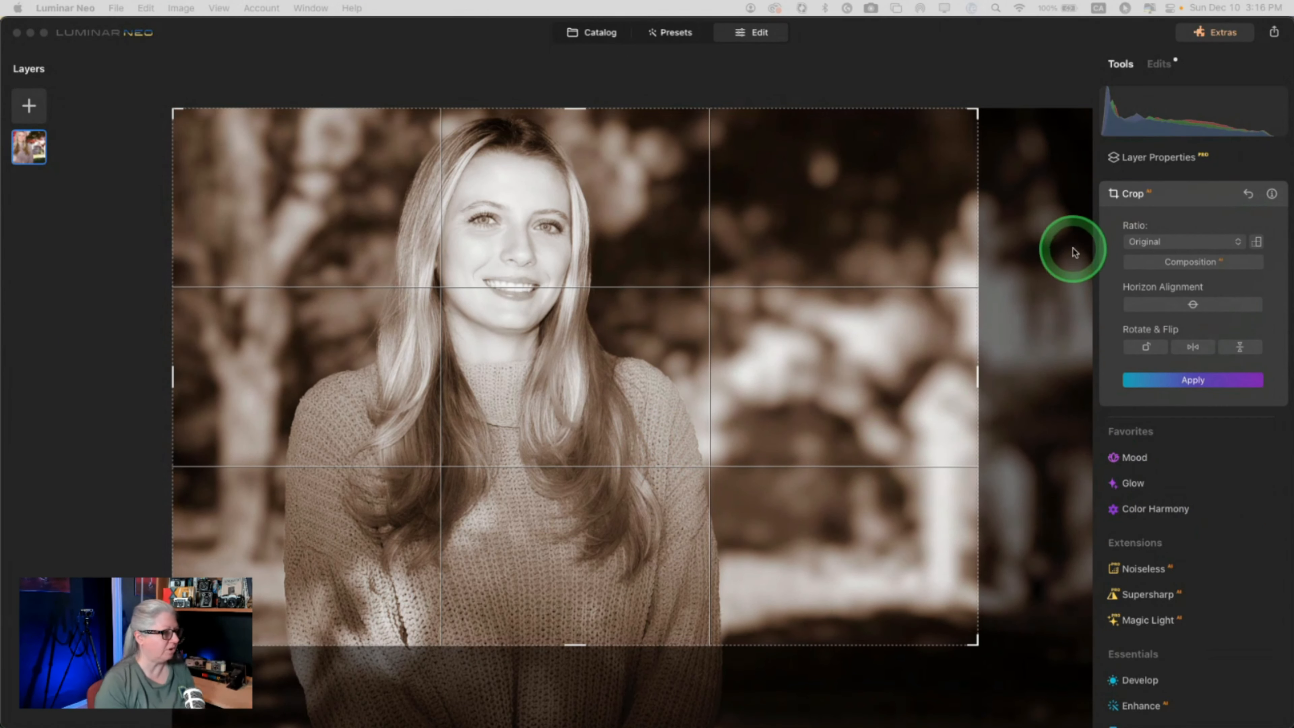
- Rotate the photo slightly clockwise in the crop, tighten the frame to about 3327 px high around the woman, and apply it
left_click(994, 665)
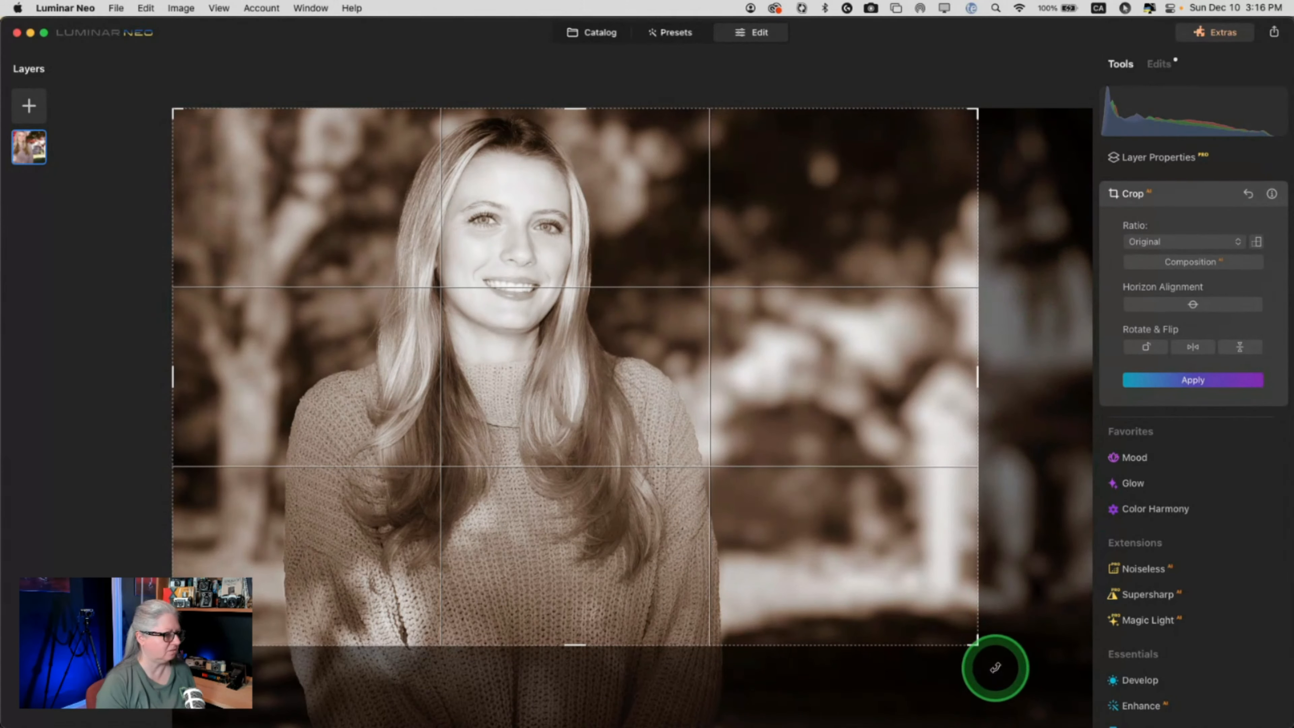
left_click_drag(996, 662, 978, 683)
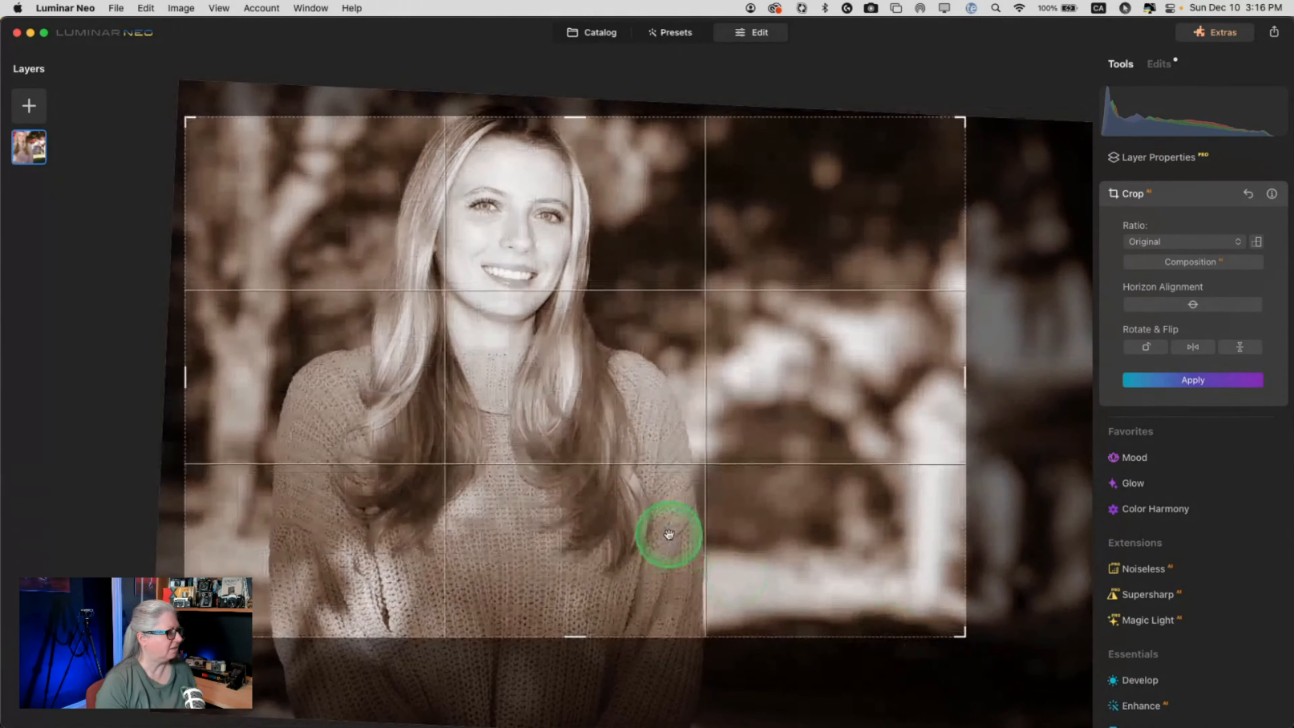
left_click_drag(659, 345, 668, 346)
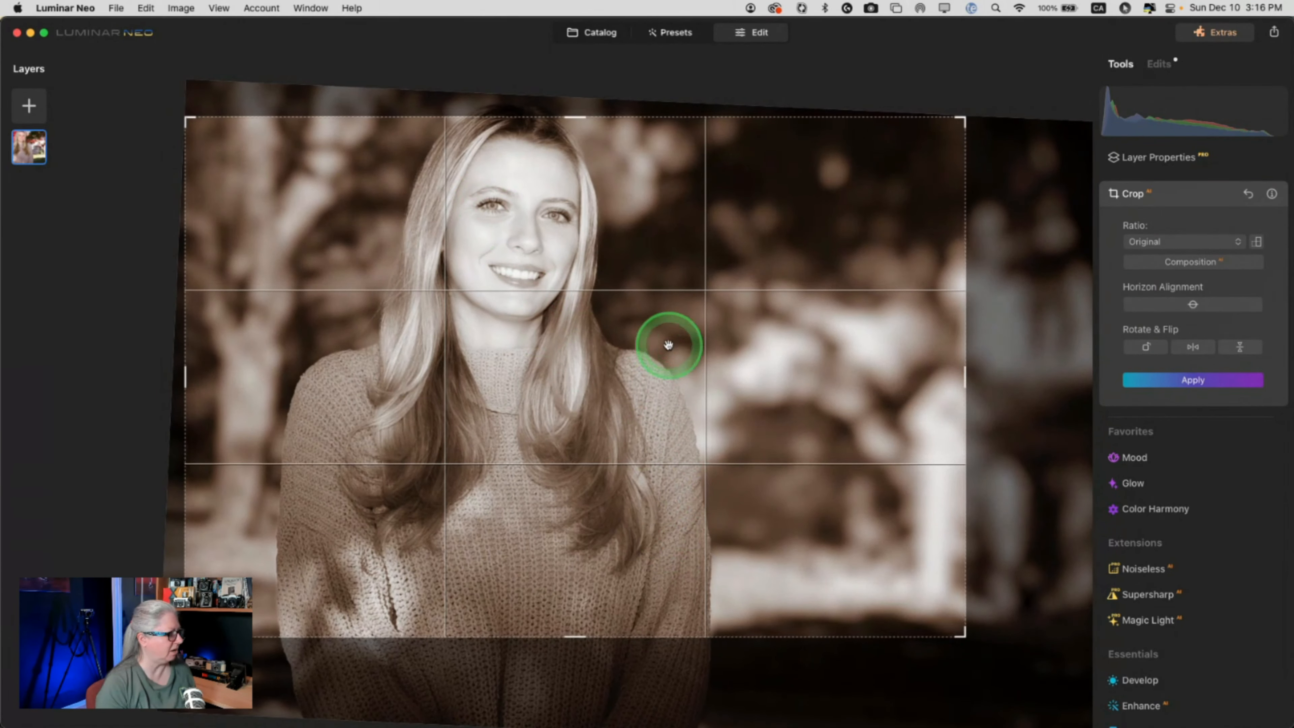
left_click_drag(184, 637, 207, 621)
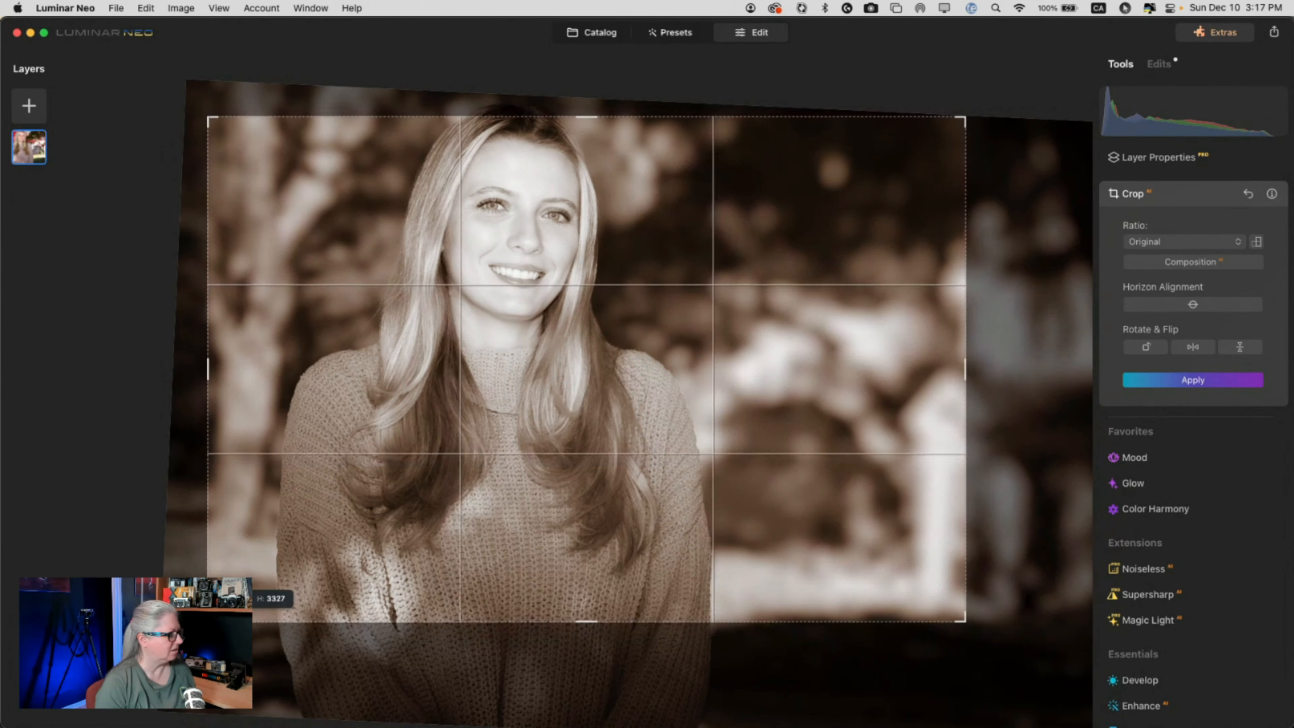
left_click_drag(586, 405, 650, 418)
double_click(946, 346)
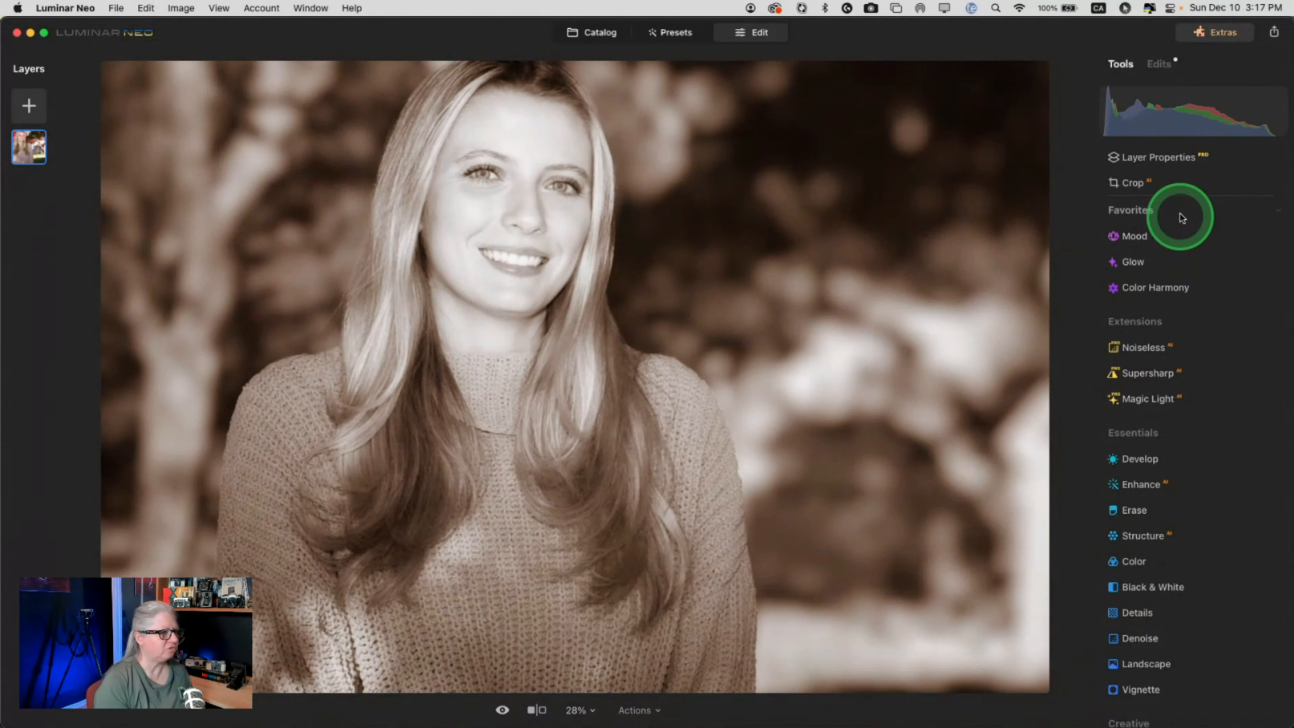
- Reopen the crop, shift the photo so the woman sits farther left in the frame, and apply it
left_click(1174, 183)
left_click_drag(722, 388, 630, 376)
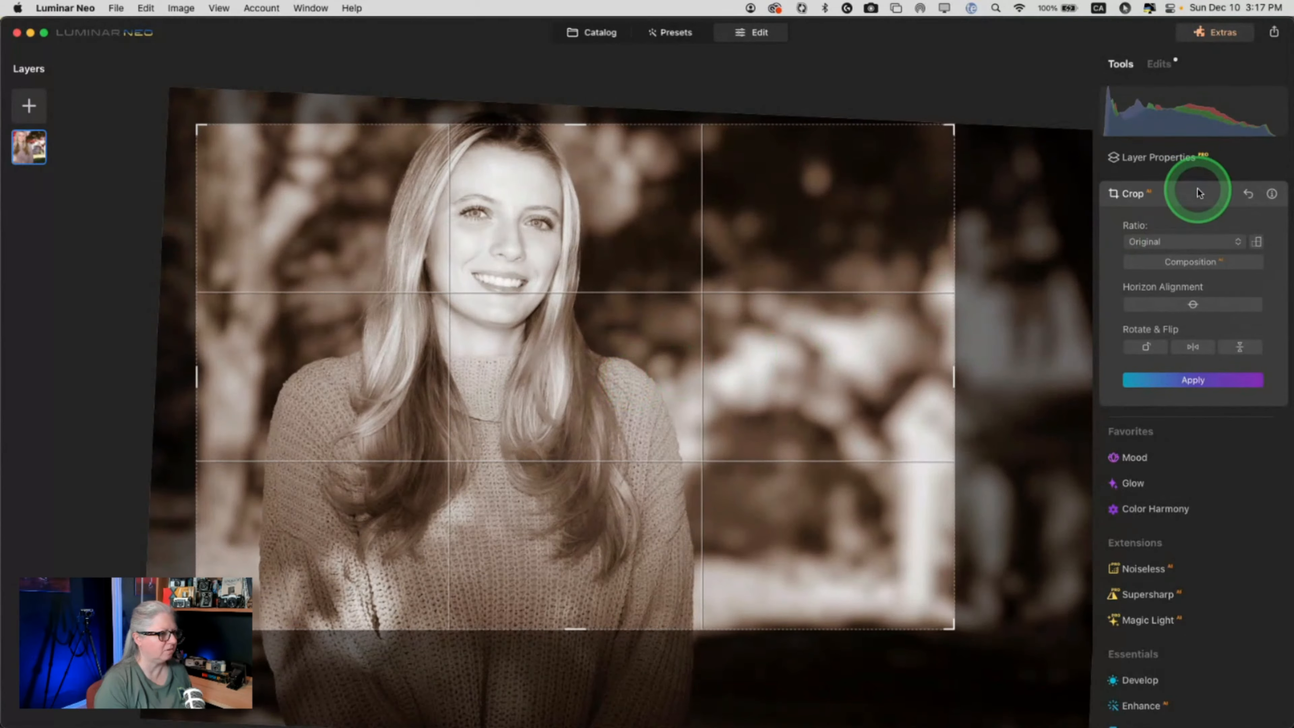
left_click(1198, 196)
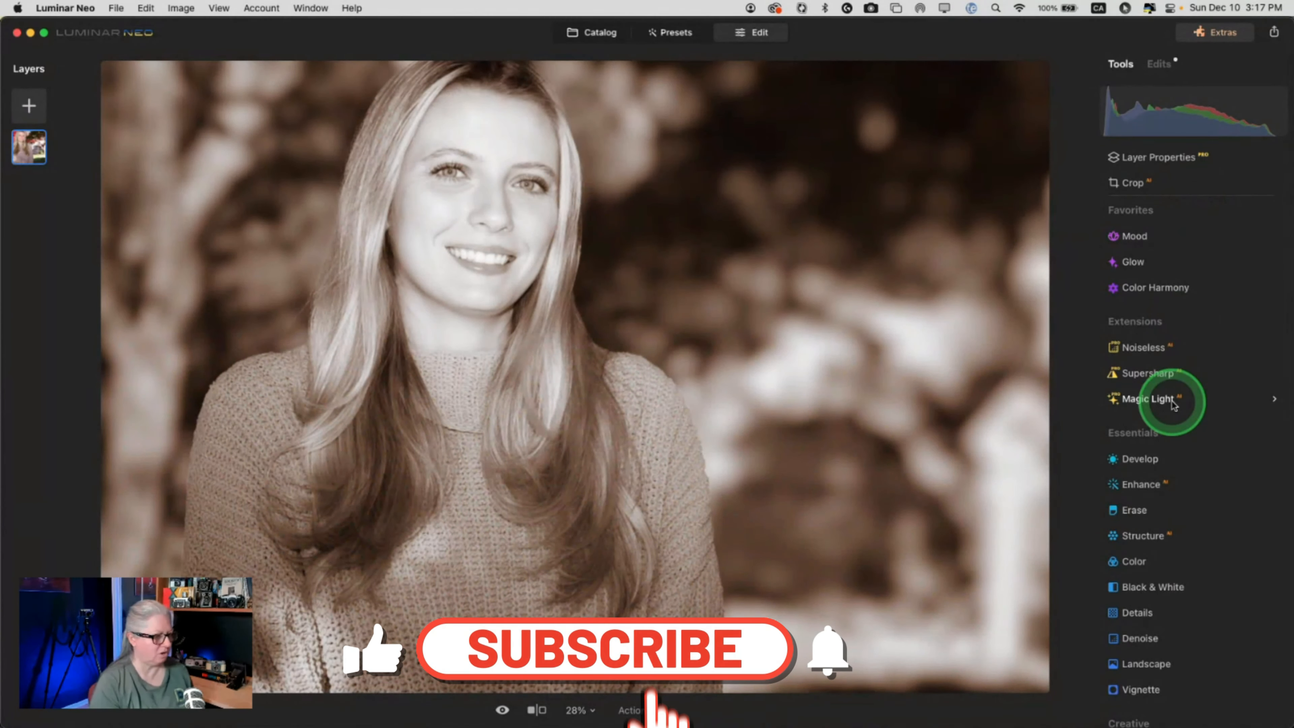
- Add a Twisted Blur to the portrait with an Amount of 72
scroll(1169, 402, "down", 5)
scroll(1172, 404, "down", 10)
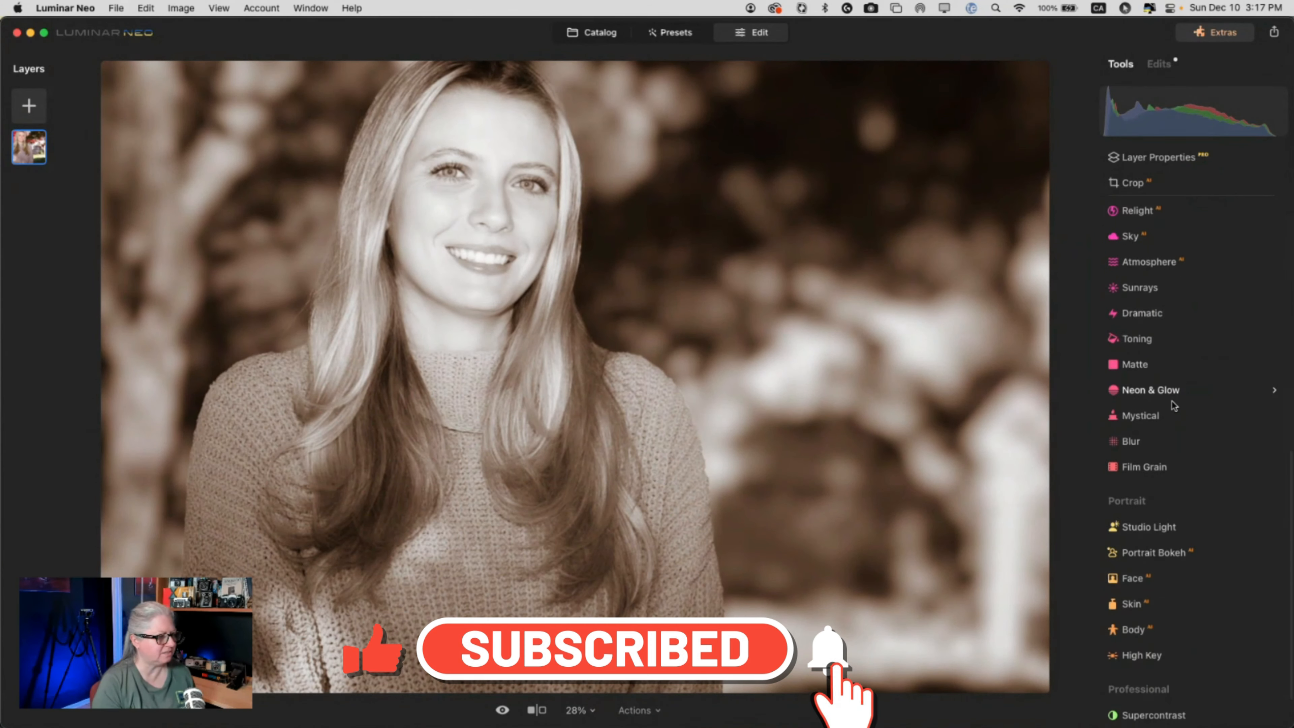
left_click(1150, 441)
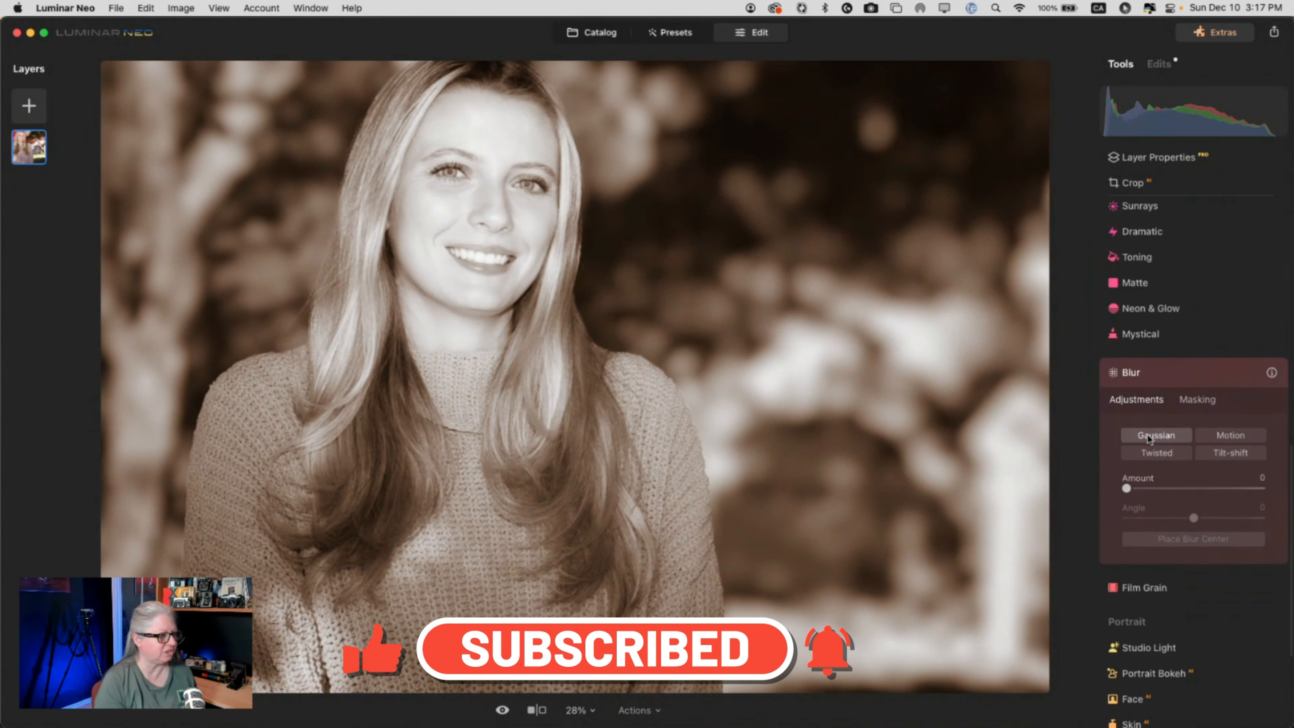
left_click_drag(1133, 489, 1224, 486)
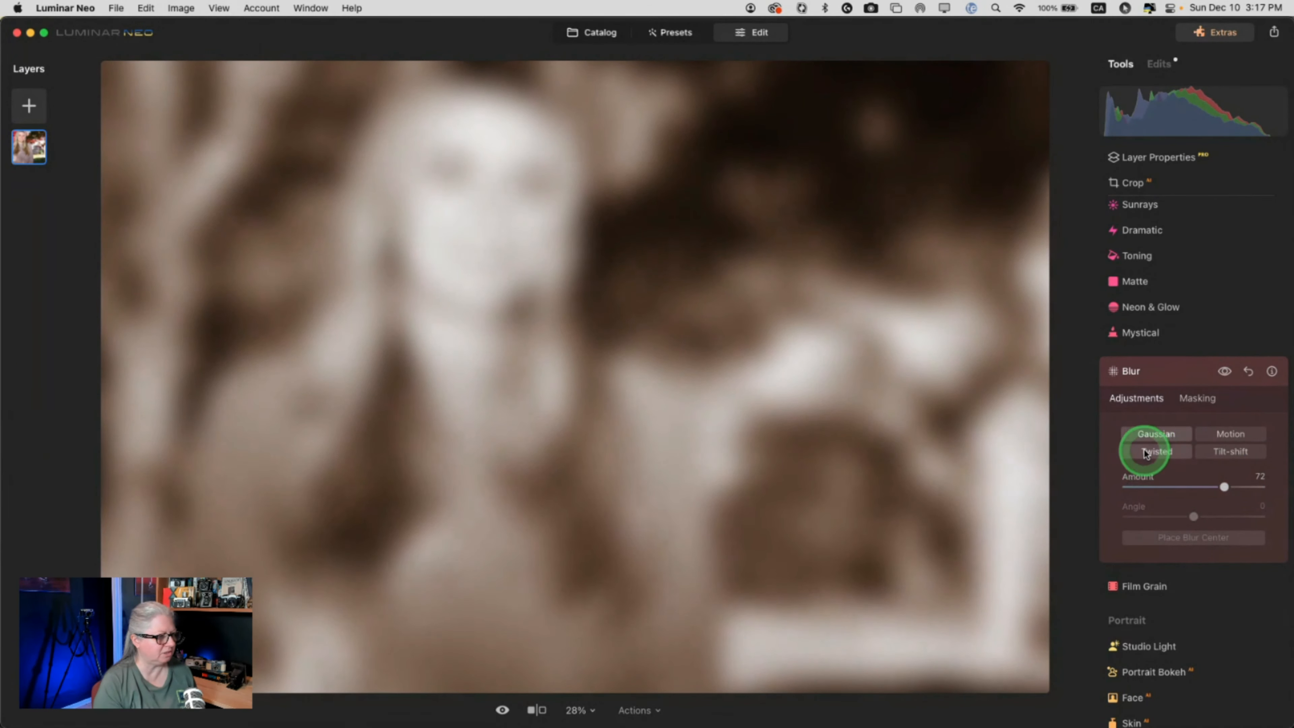
left_click(1146, 451)
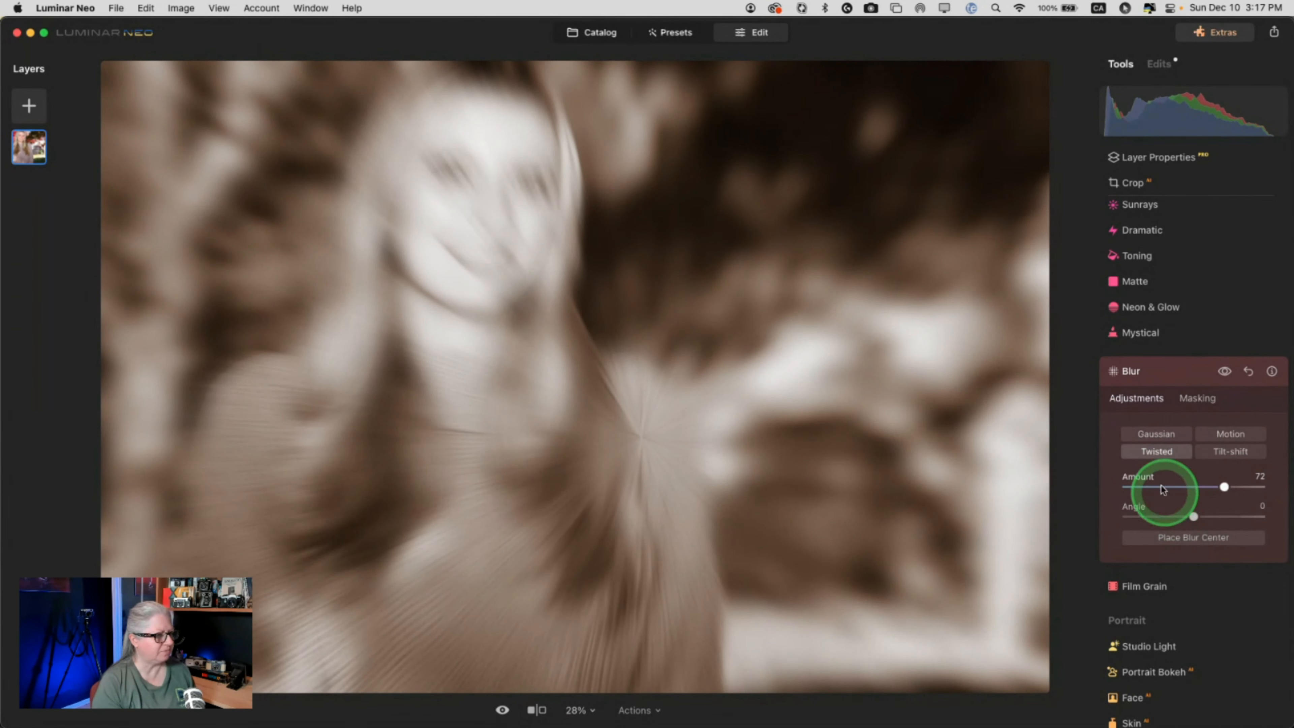
- Place the blur centre on the woman's sweater collar and set the blur Angle to 90
left_click(1188, 537)
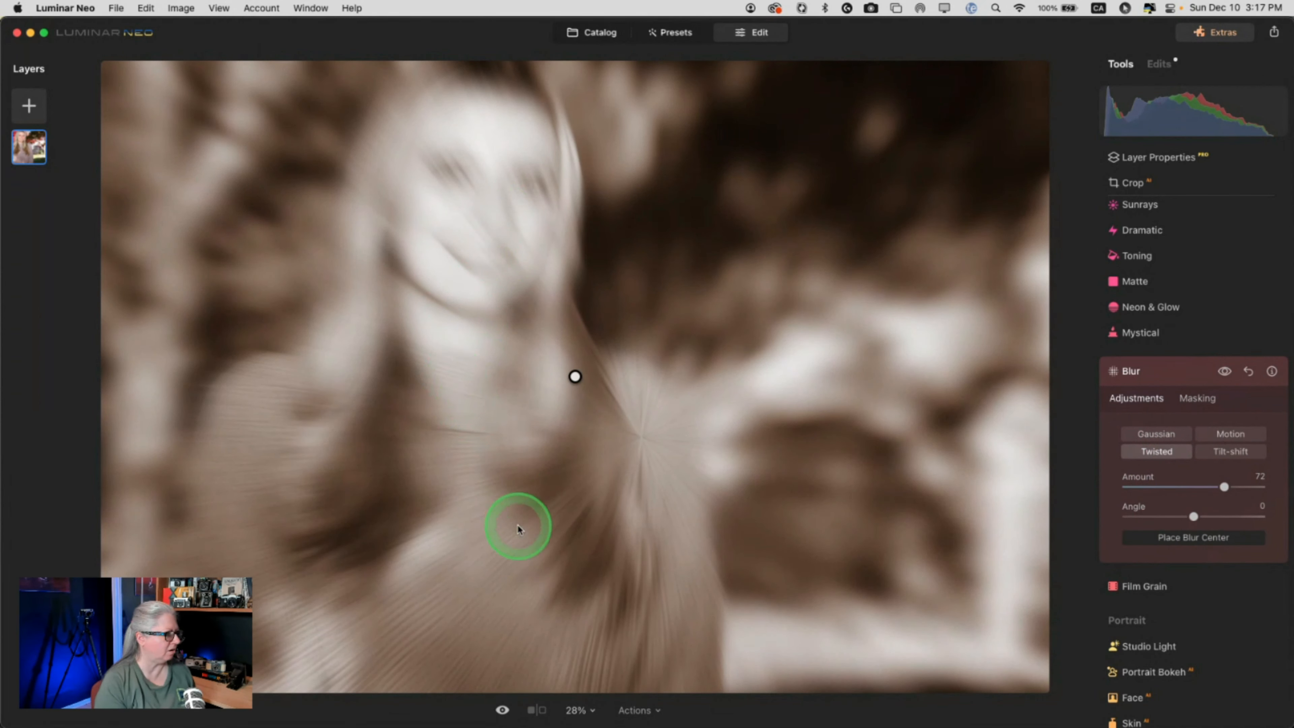
mouse_move(573, 376)
left_mouse_down()
mouse_move(485, 372)
mouse_move(457, 396)
left_mouse_up()
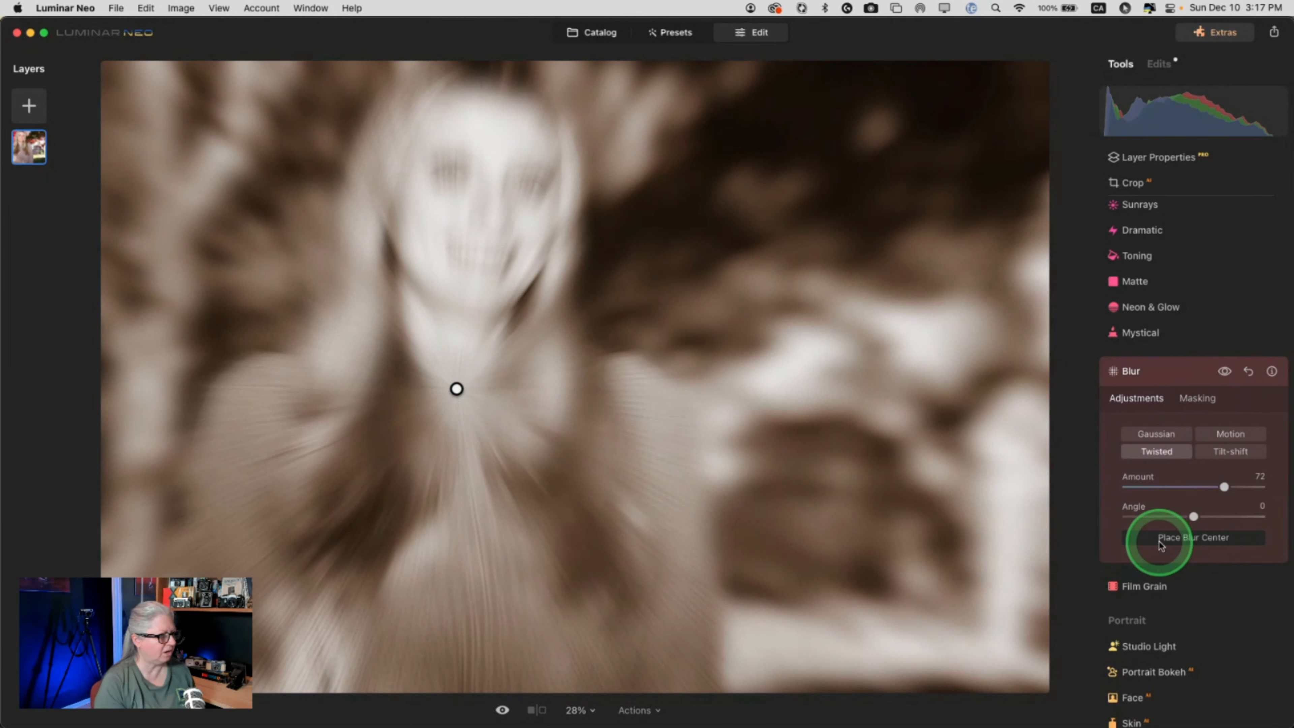
left_click_drag(1193, 516, 1260, 516)
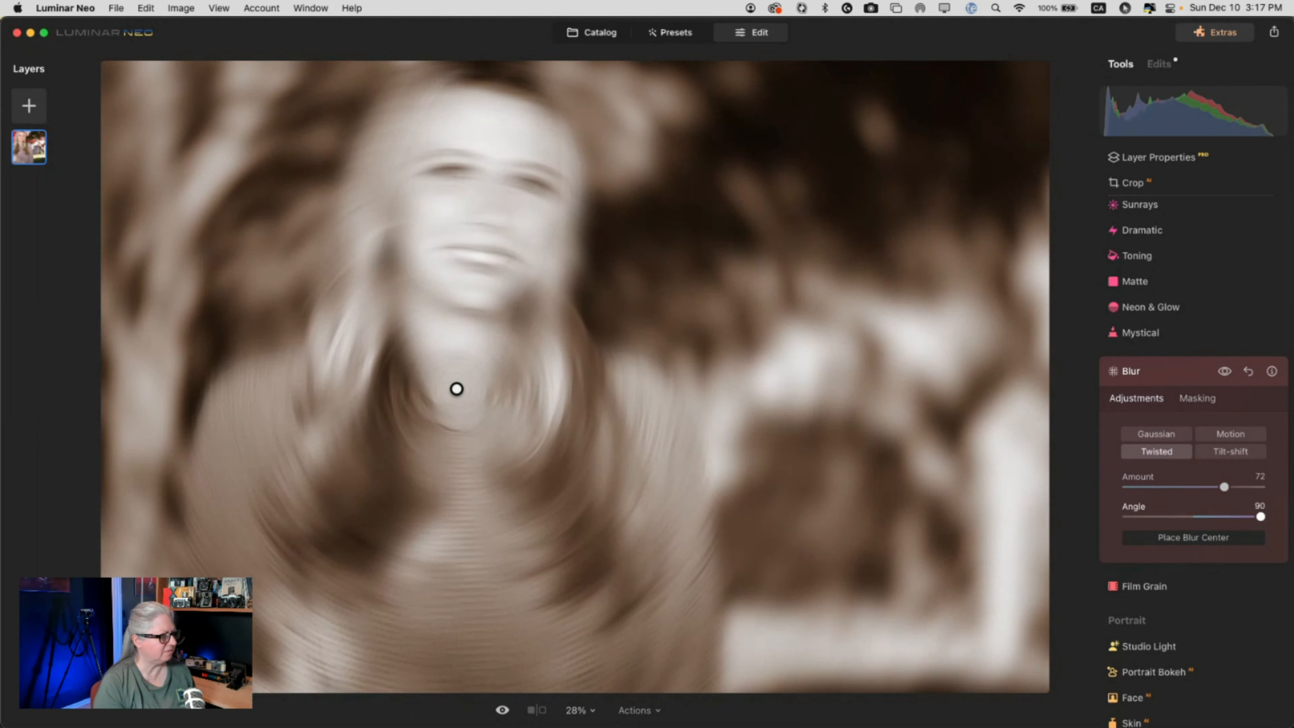
- Mask the blur with the AI mask's Human category and invert the mask so only the background is blurred
left_click(1187, 397)
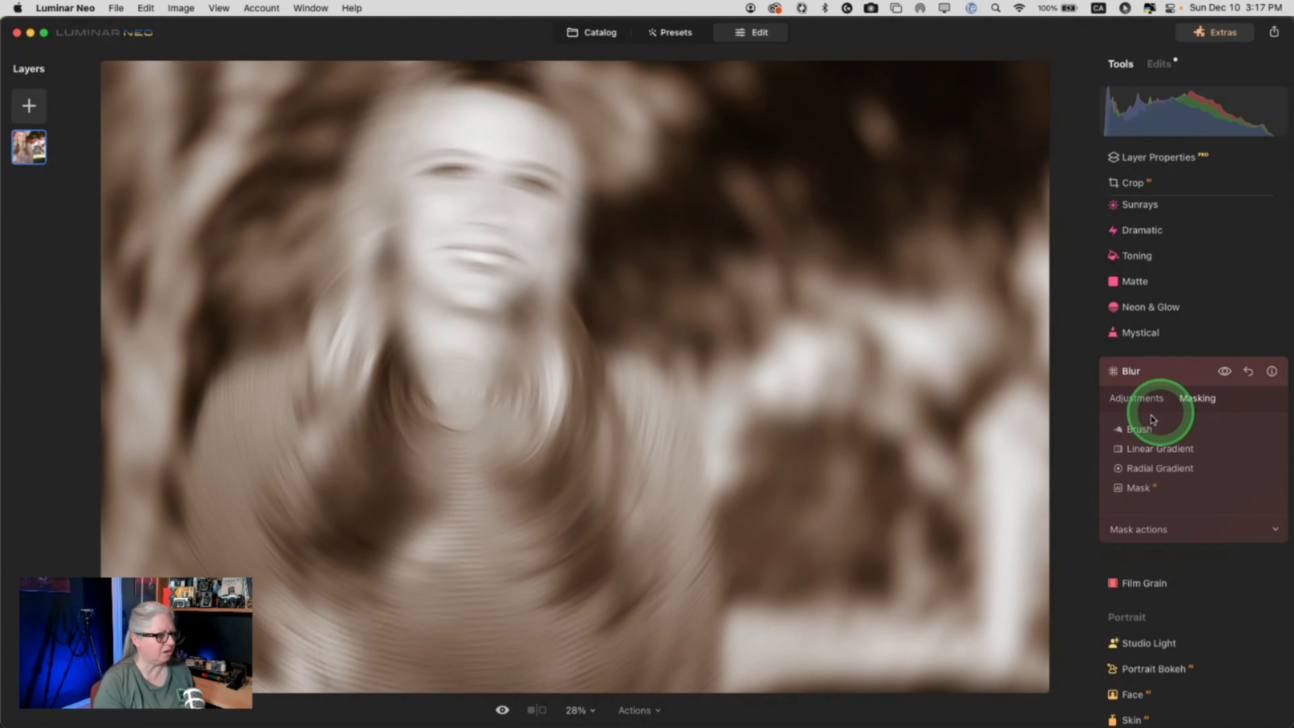
left_click(1130, 489)
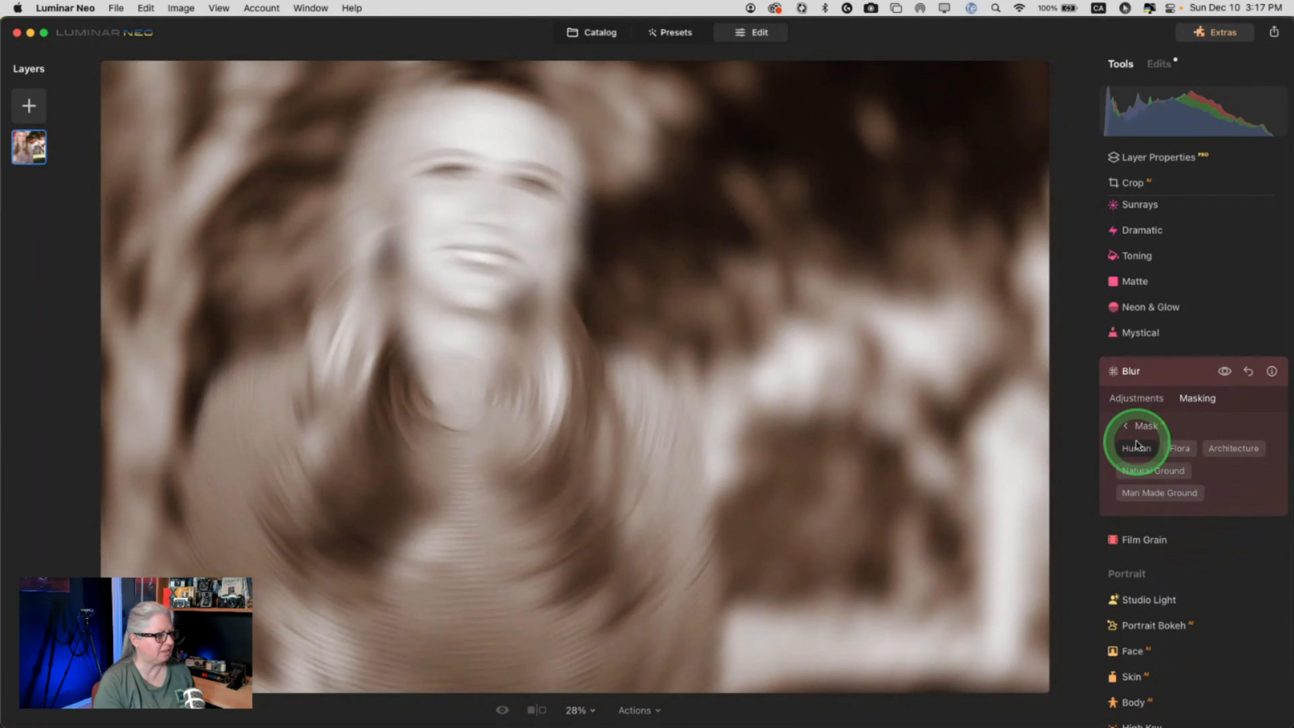
left_click(1135, 446)
left_click(1132, 426)
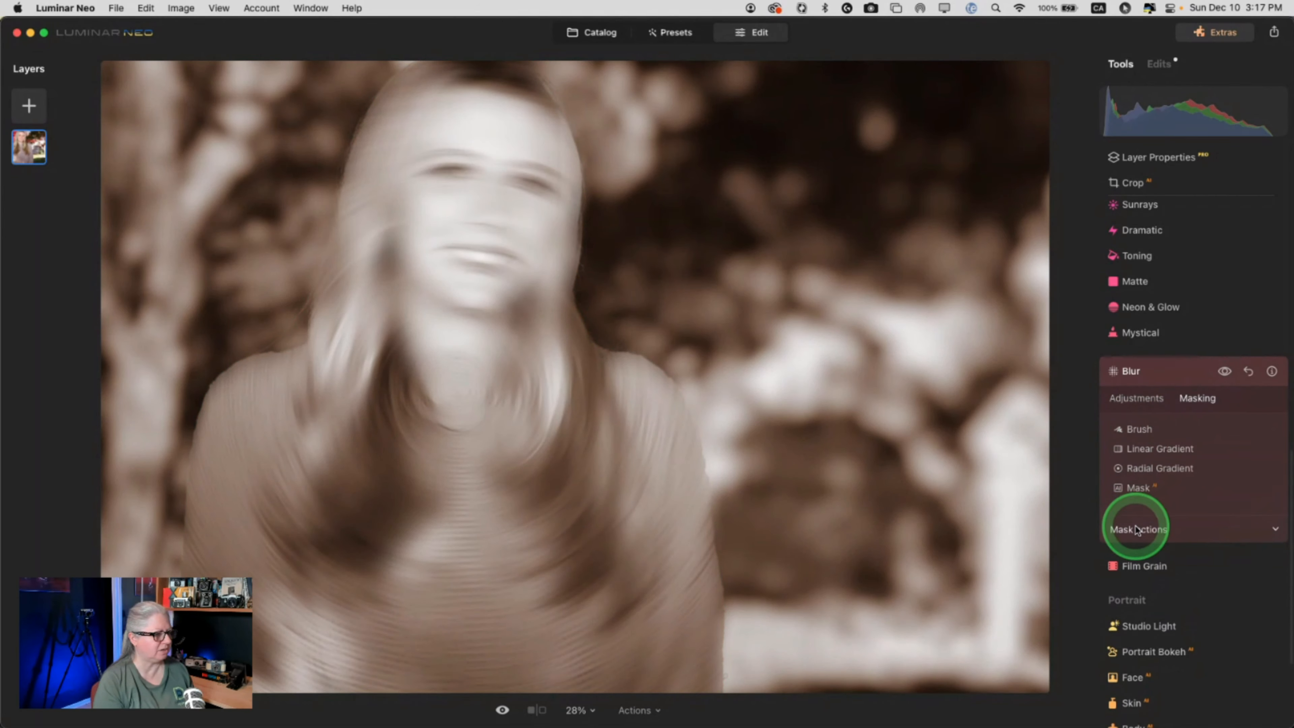
left_click(1135, 529)
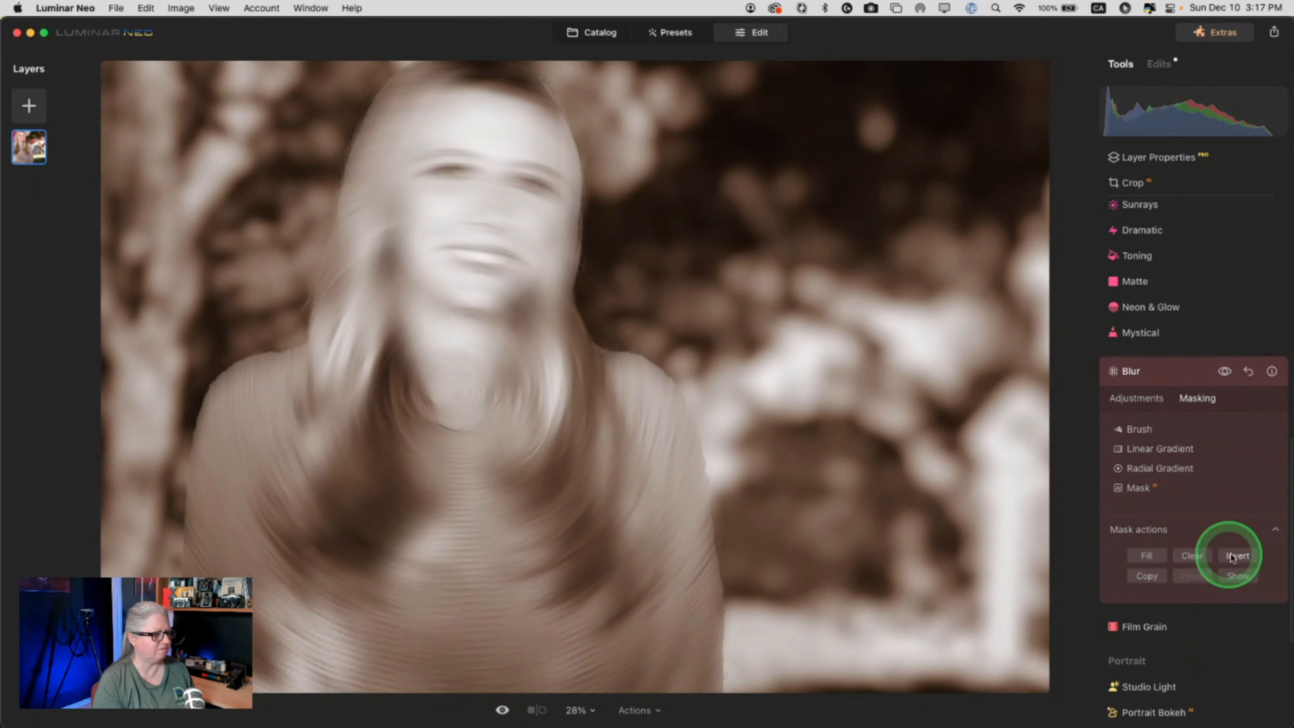
left_click(1140, 569)
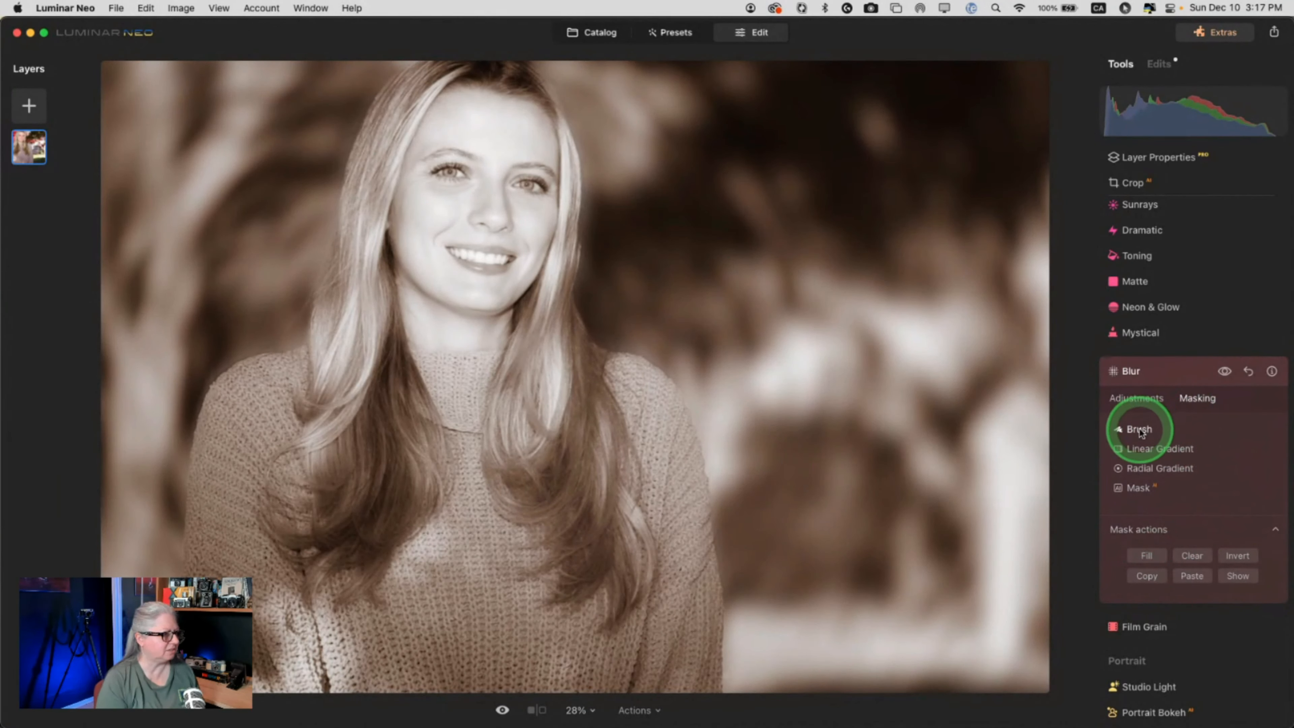
- Raise the Twisted Blur's Amount to 100, reset its Angle to 0, and check the blur centre's placement on the collar
left_click(1135, 398)
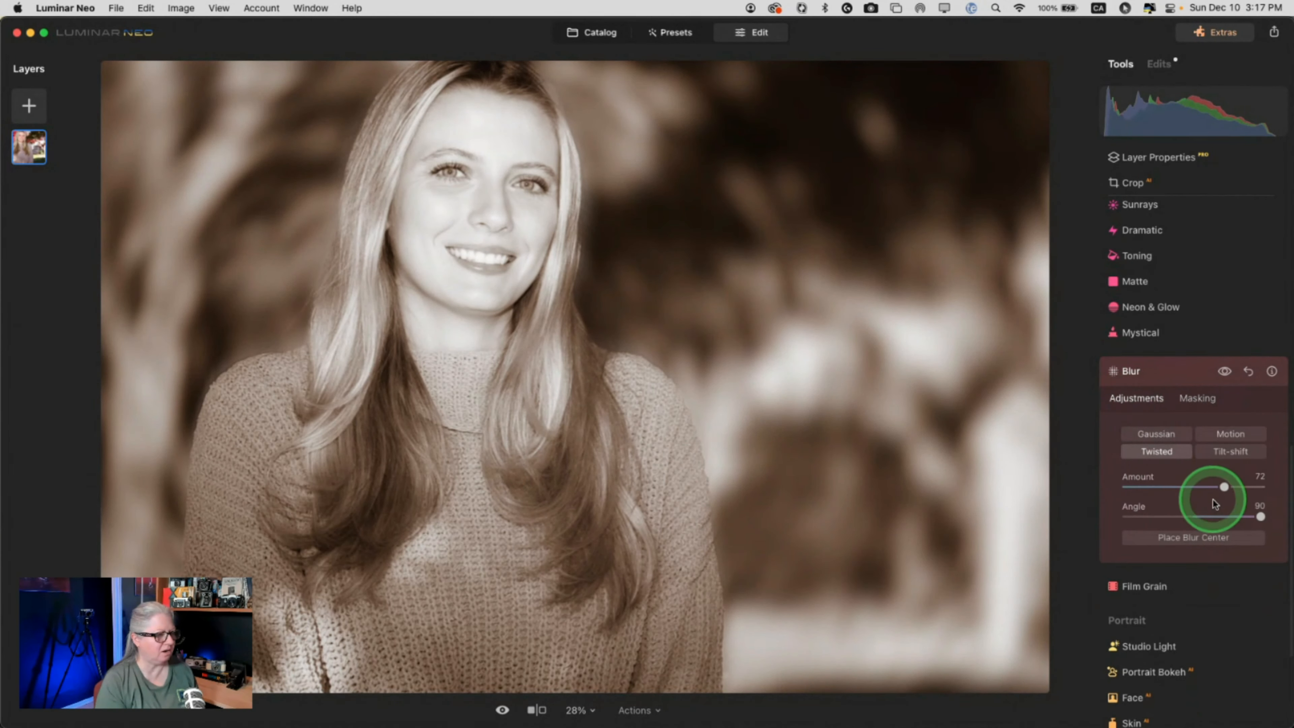
left_click_drag(1234, 487, 1260, 487)
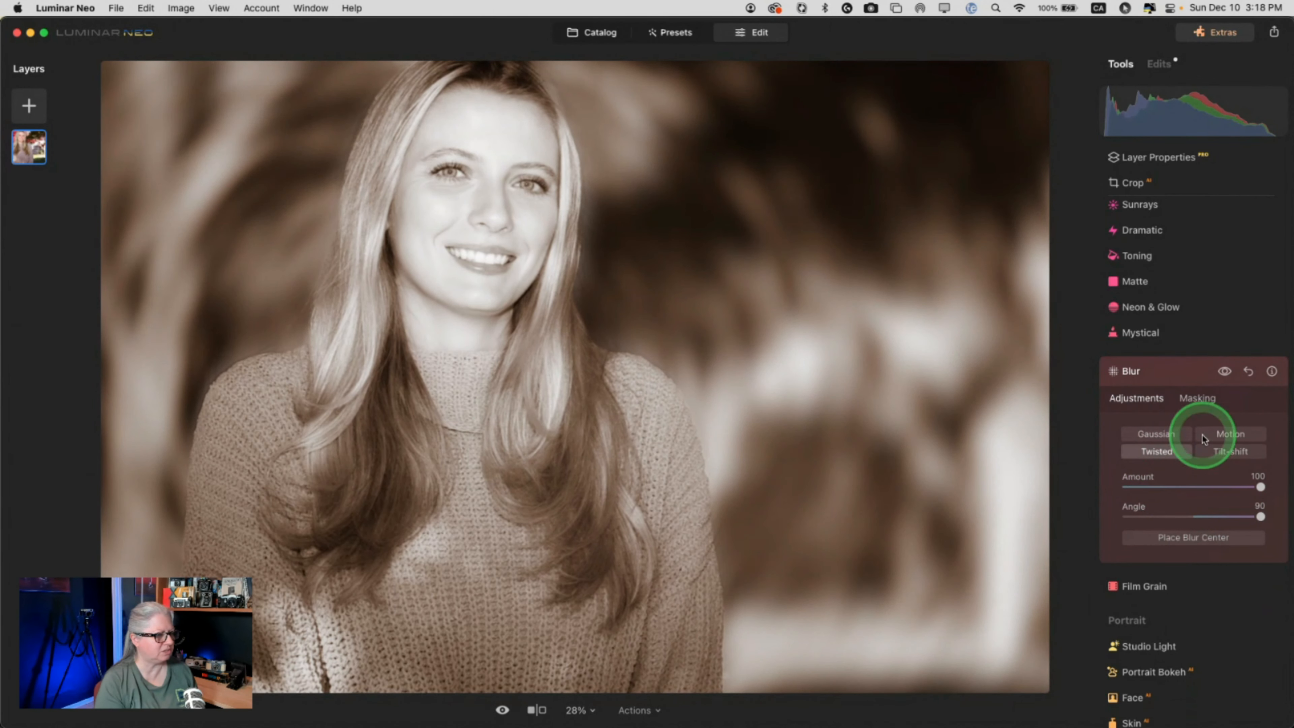
double_click(1261, 516)
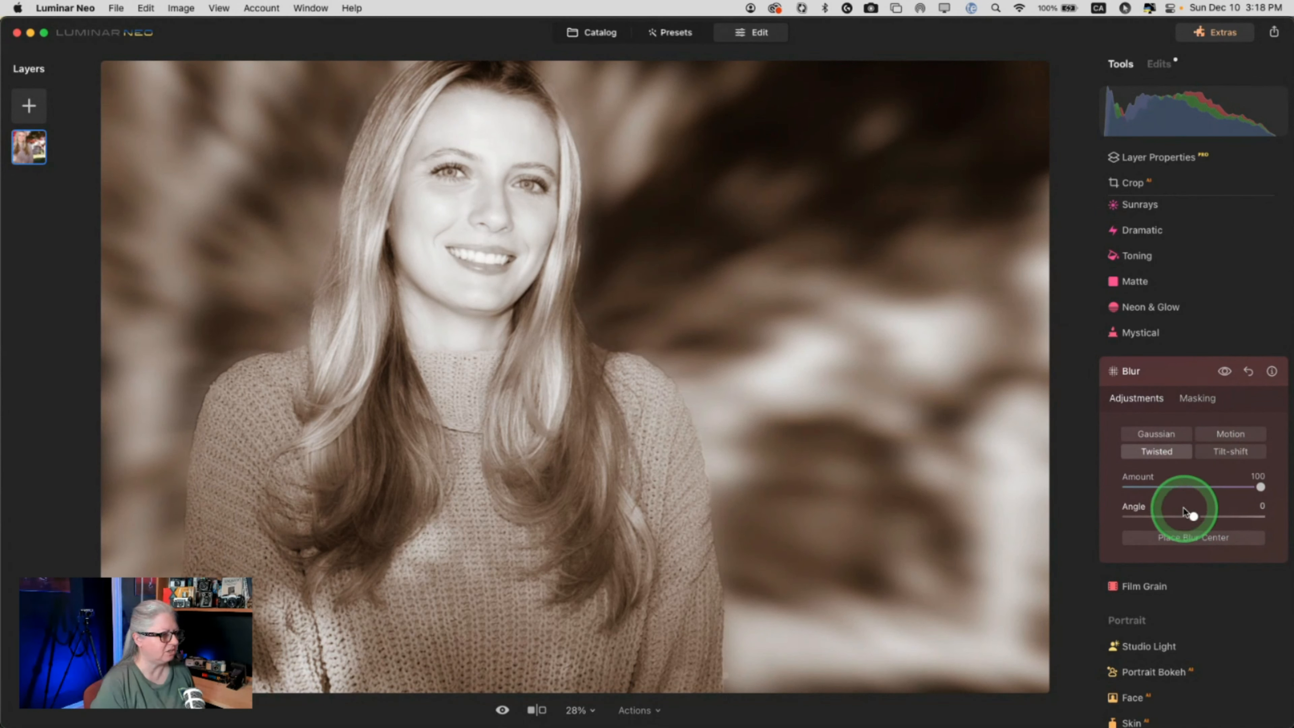
left_click(1185, 541)
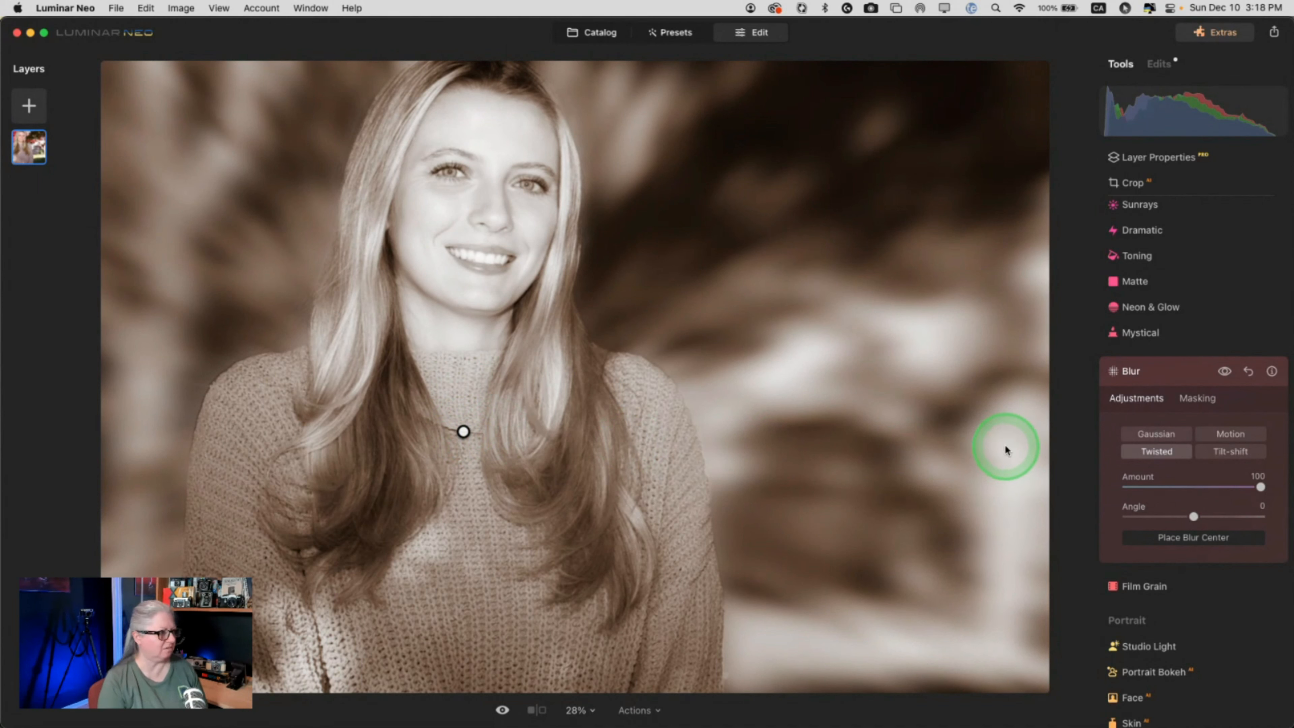
left_click(1169, 383)
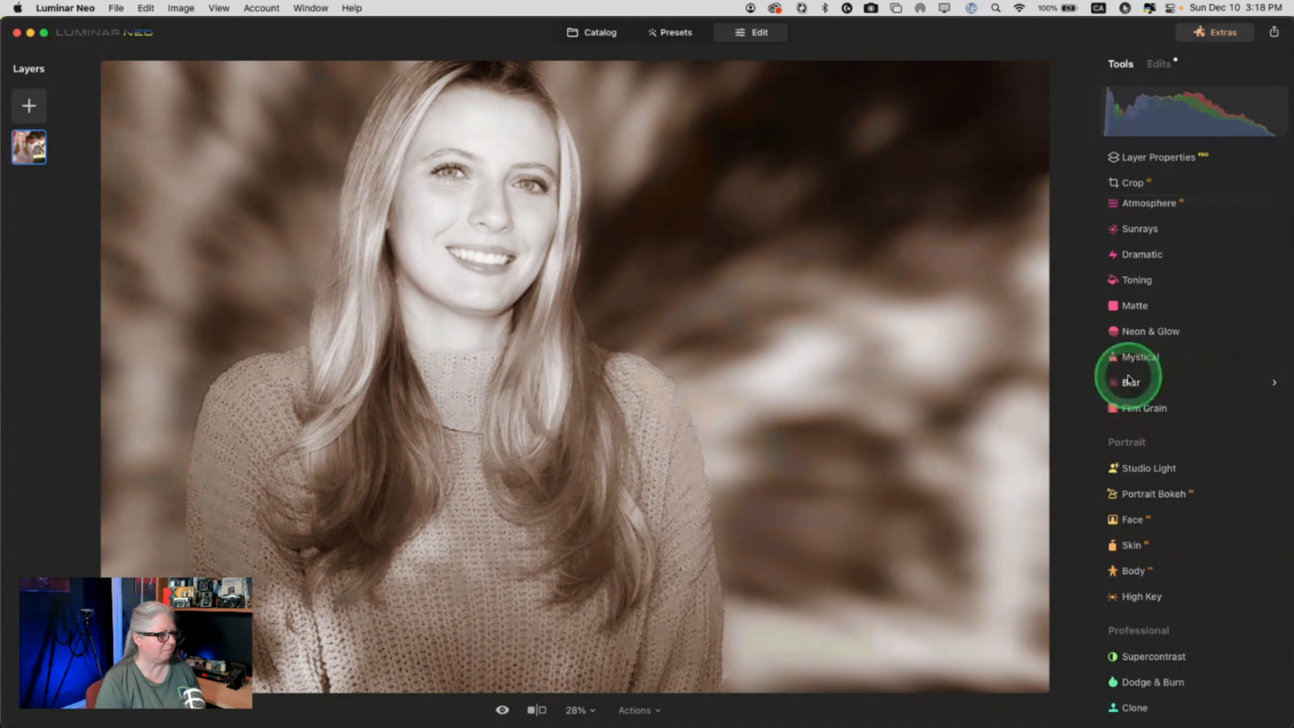
- Add a second Twisted Blur with an Amount of 100 and paste the copied background mask onto it
left_click(1128, 381)
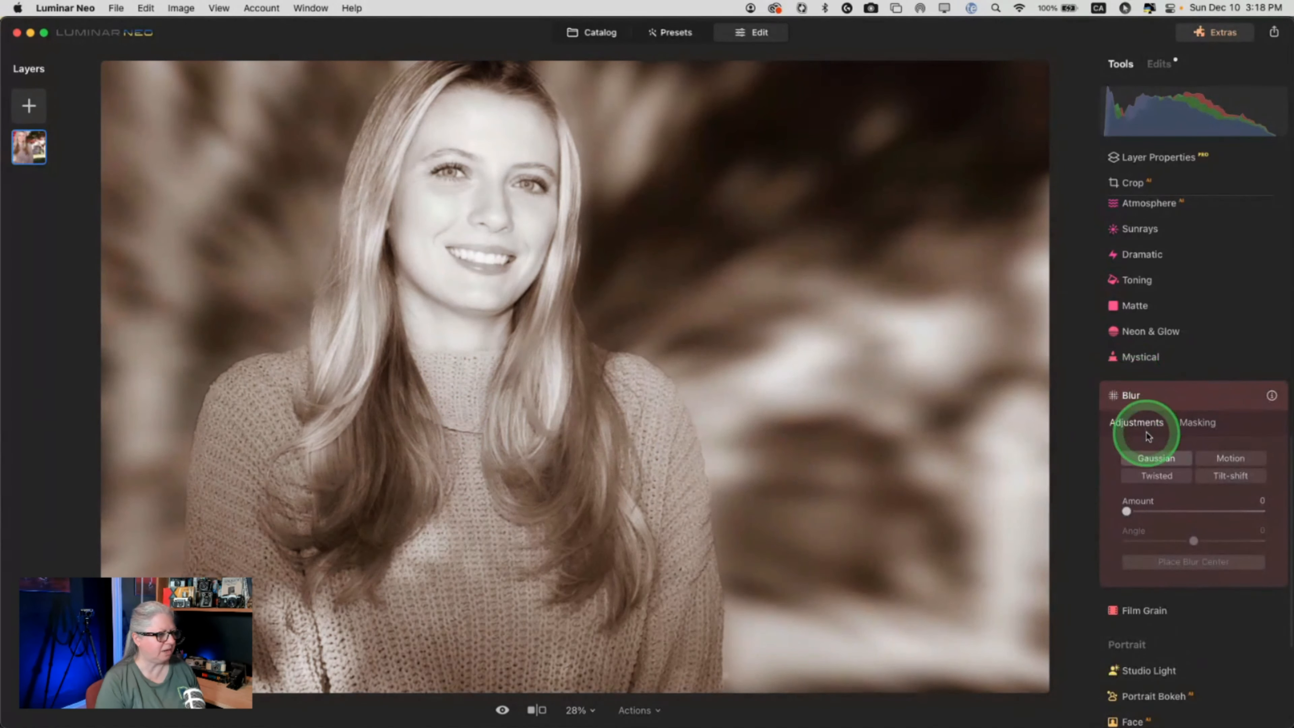
left_click(1153, 477)
left_click_drag(1126, 511, 1259, 511)
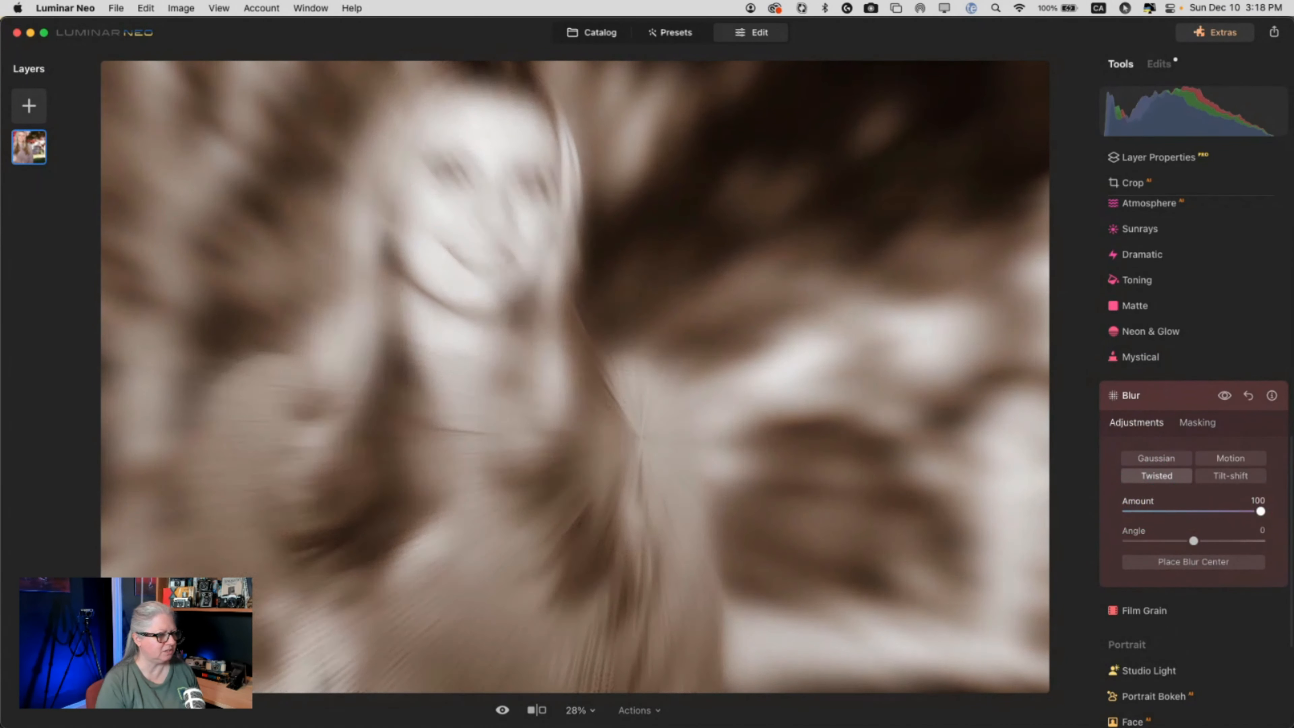
left_click(1181, 427)
left_click(1131, 551)
left_click(1191, 601)
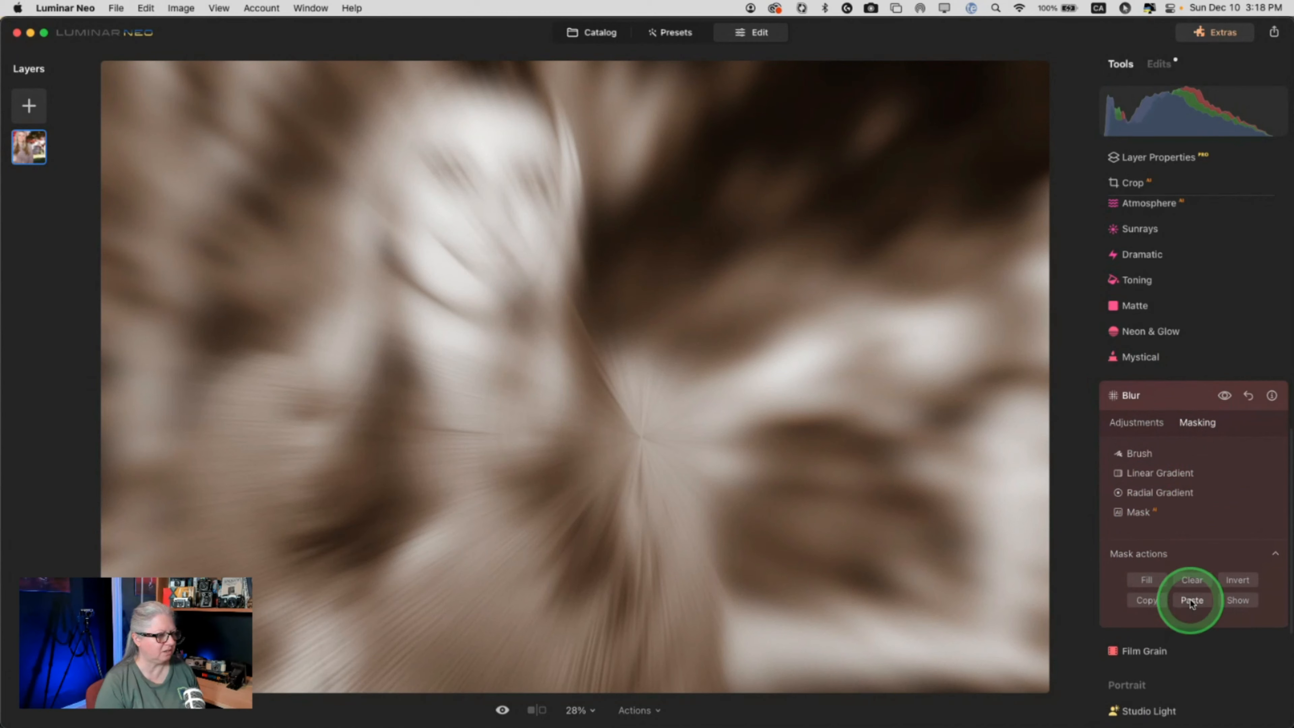
- Place the second blur's centre on the woman's sweater collar and compare the photo with and without the blur
left_click(1134, 427)
left_click(1192, 561)
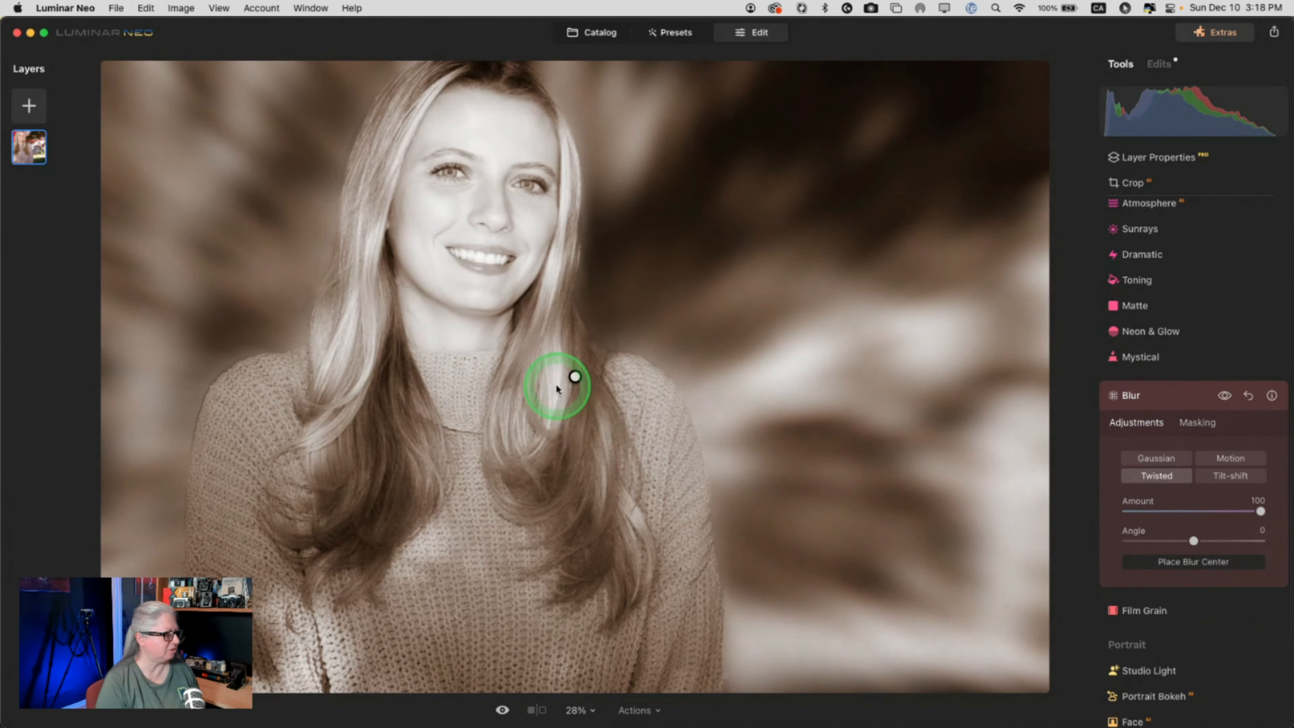
left_click_drag(575, 376, 469, 411)
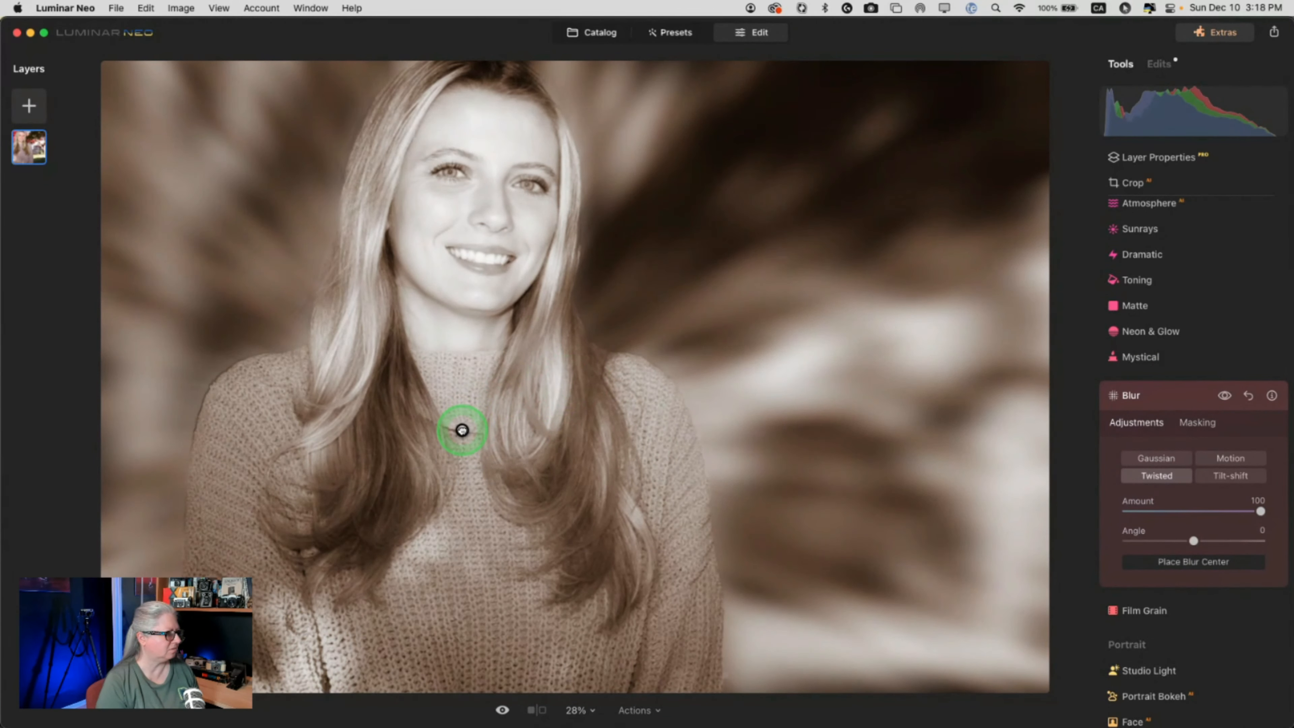
left_click(1225, 396)
left_click(1224, 396)
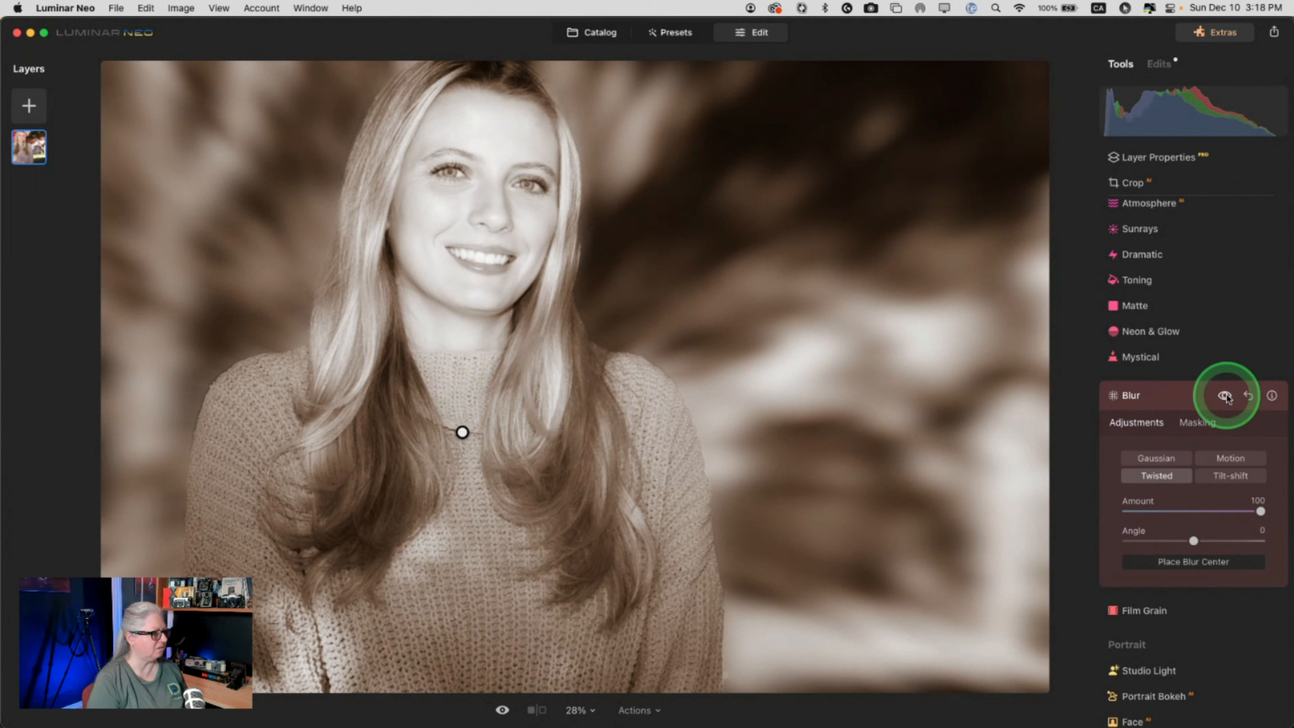
left_click(1176, 402)
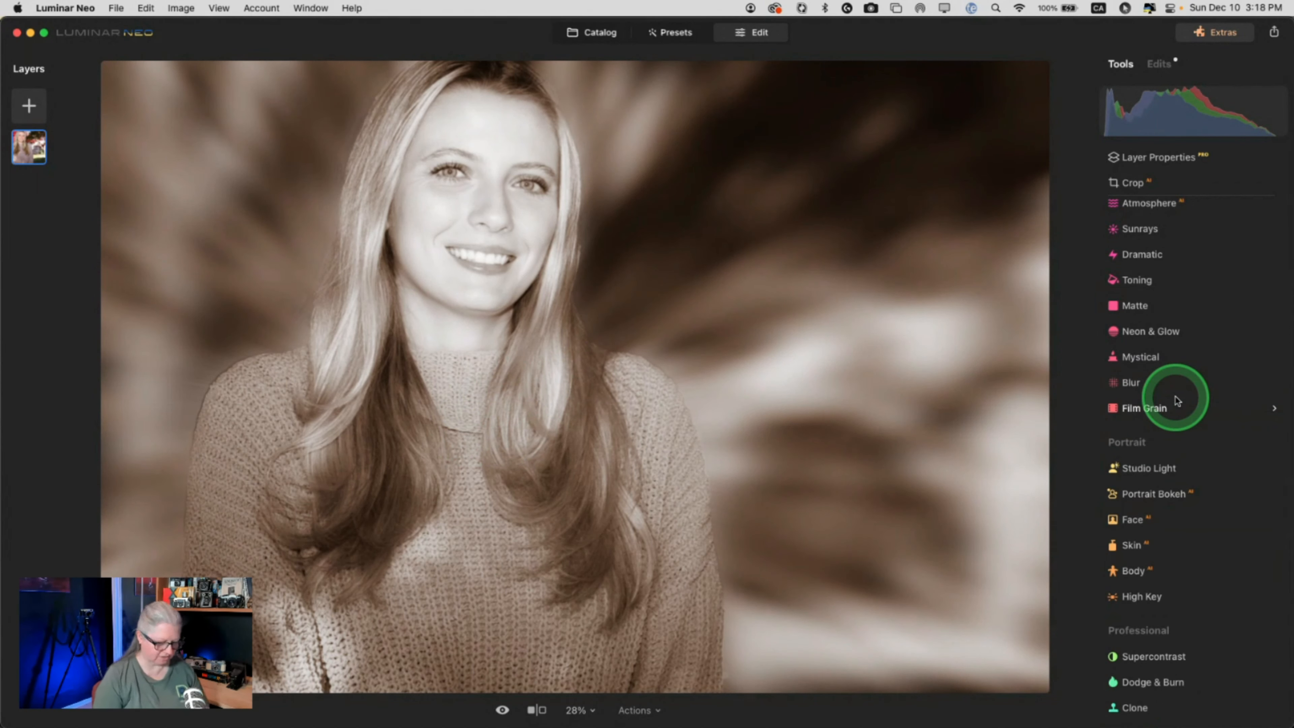
key("backslash")
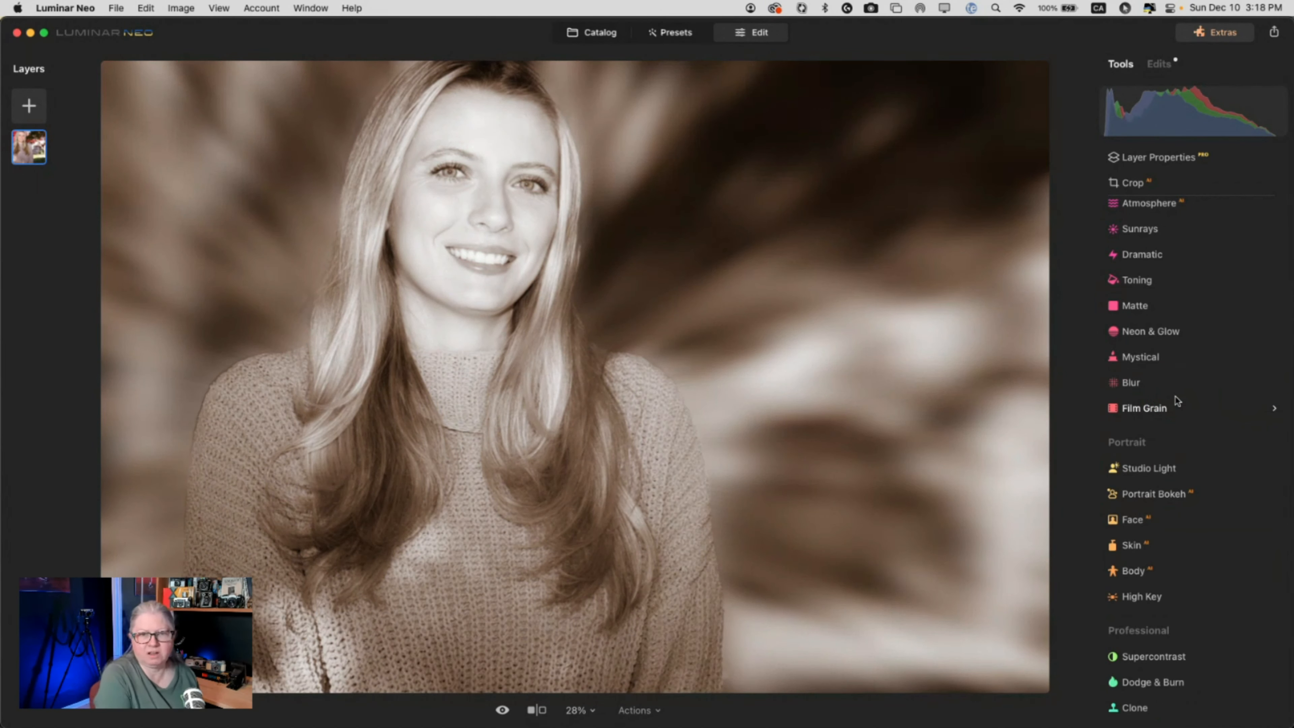
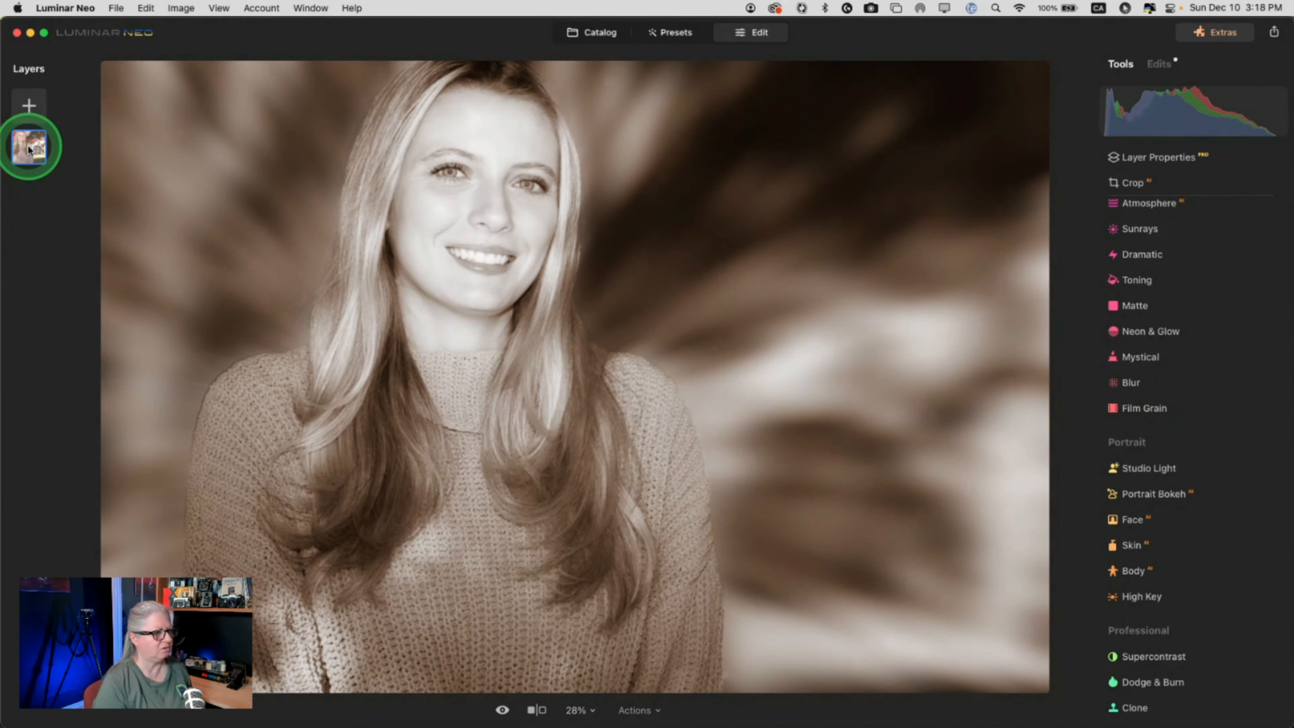
- Remove the portrait background from the photo layer using Portrait Background masking in Layer Properties
left_click(1143, 158)
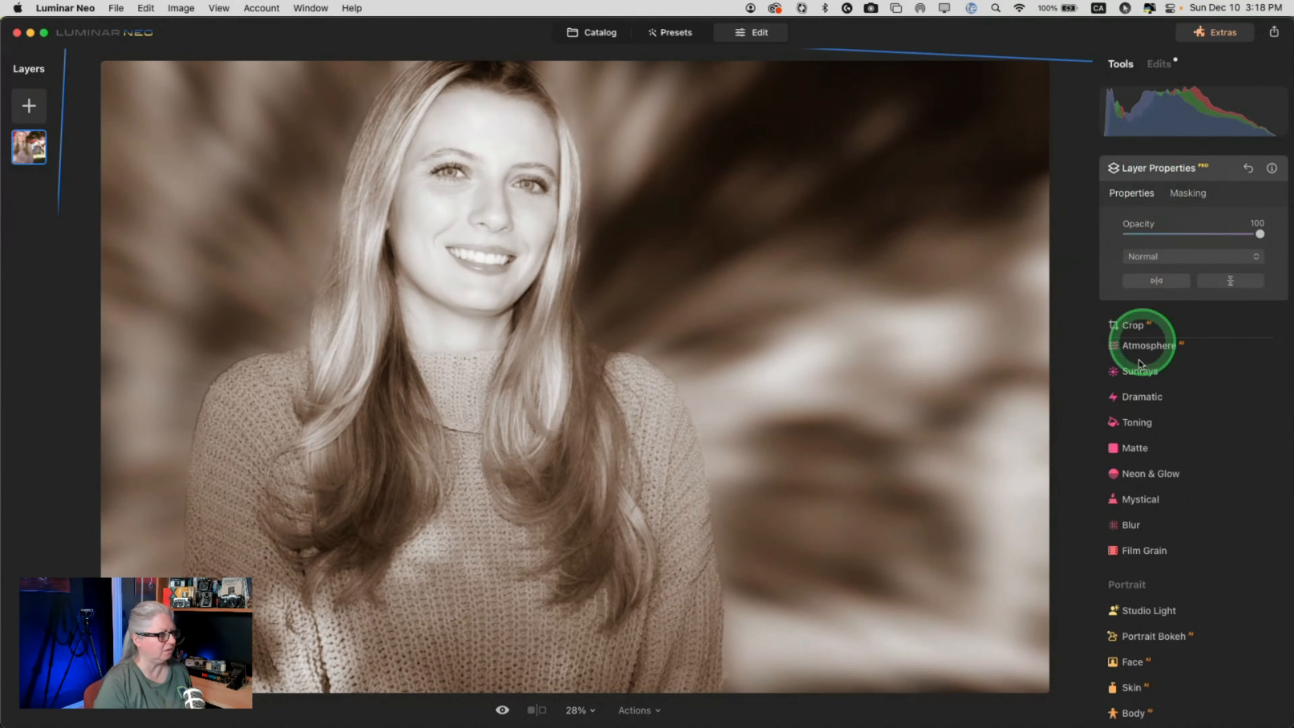
left_click(1190, 194)
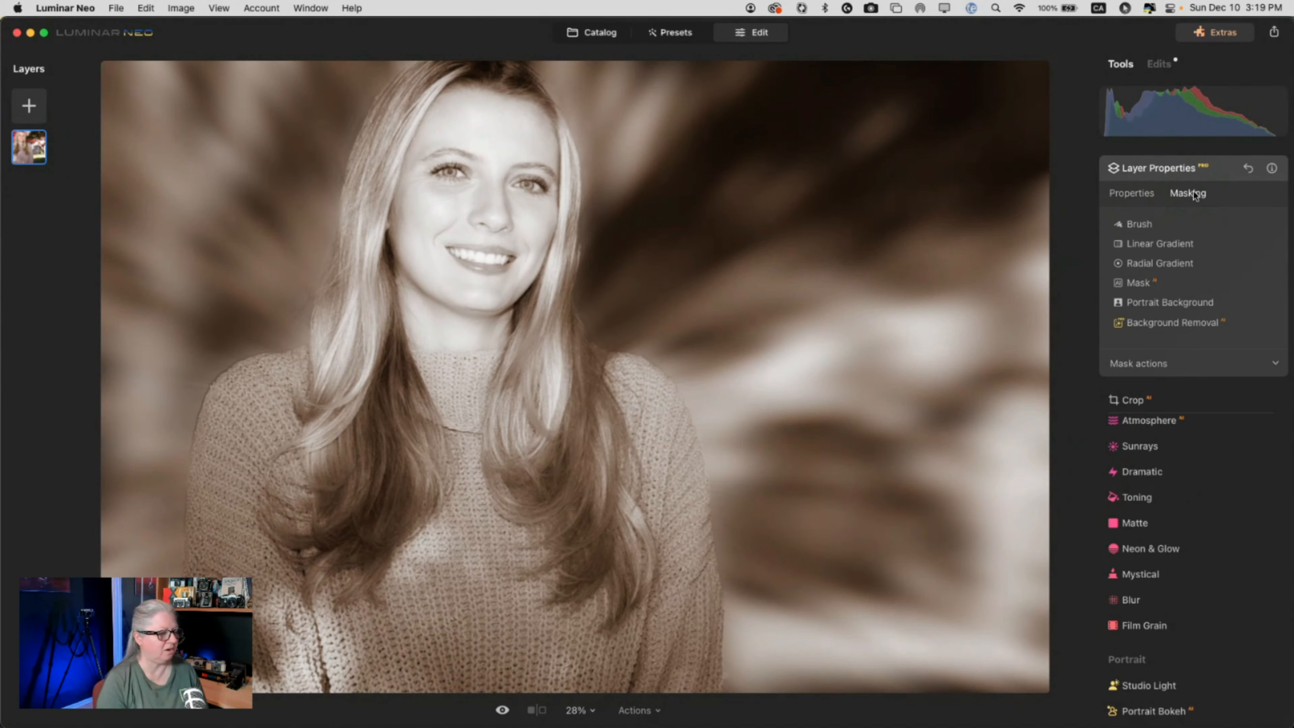
left_click(1142, 305)
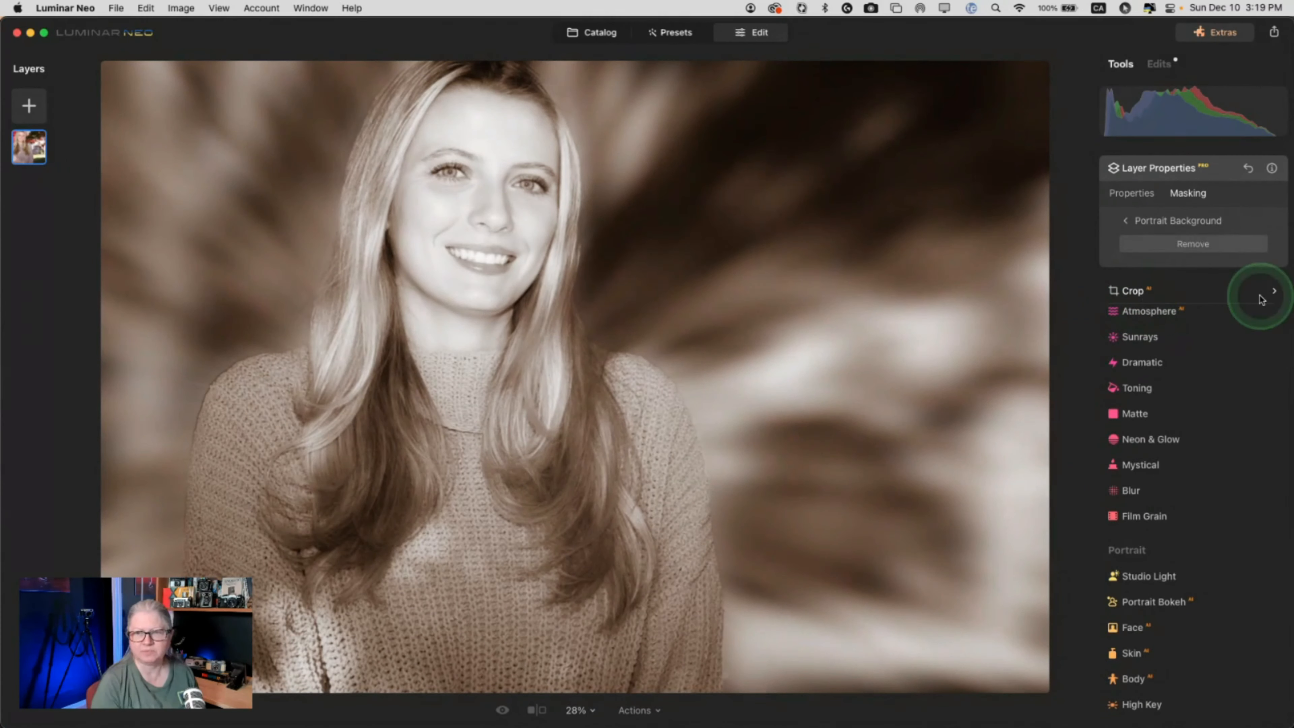
left_click(1184, 244)
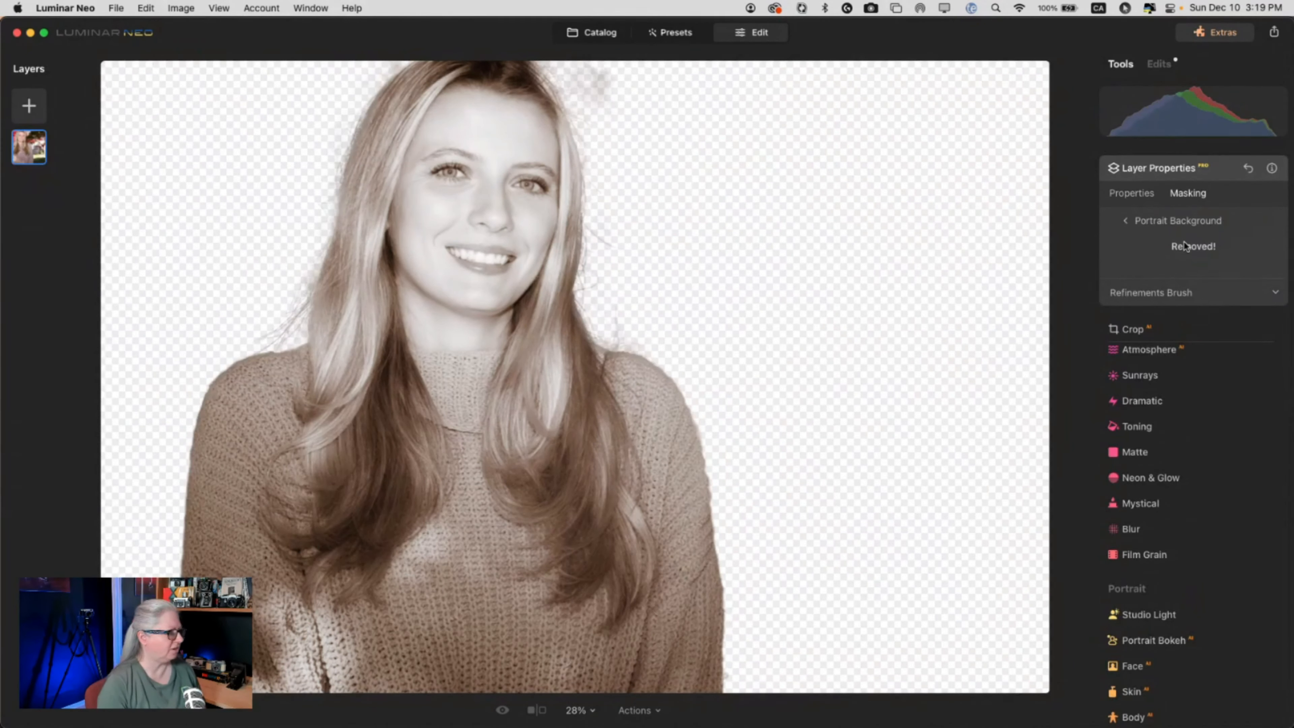
- Use the Background refinement brush at size 100 to erase leftover background beside the woman's hair, from the crown to the shoulder
left_click(1227, 298)
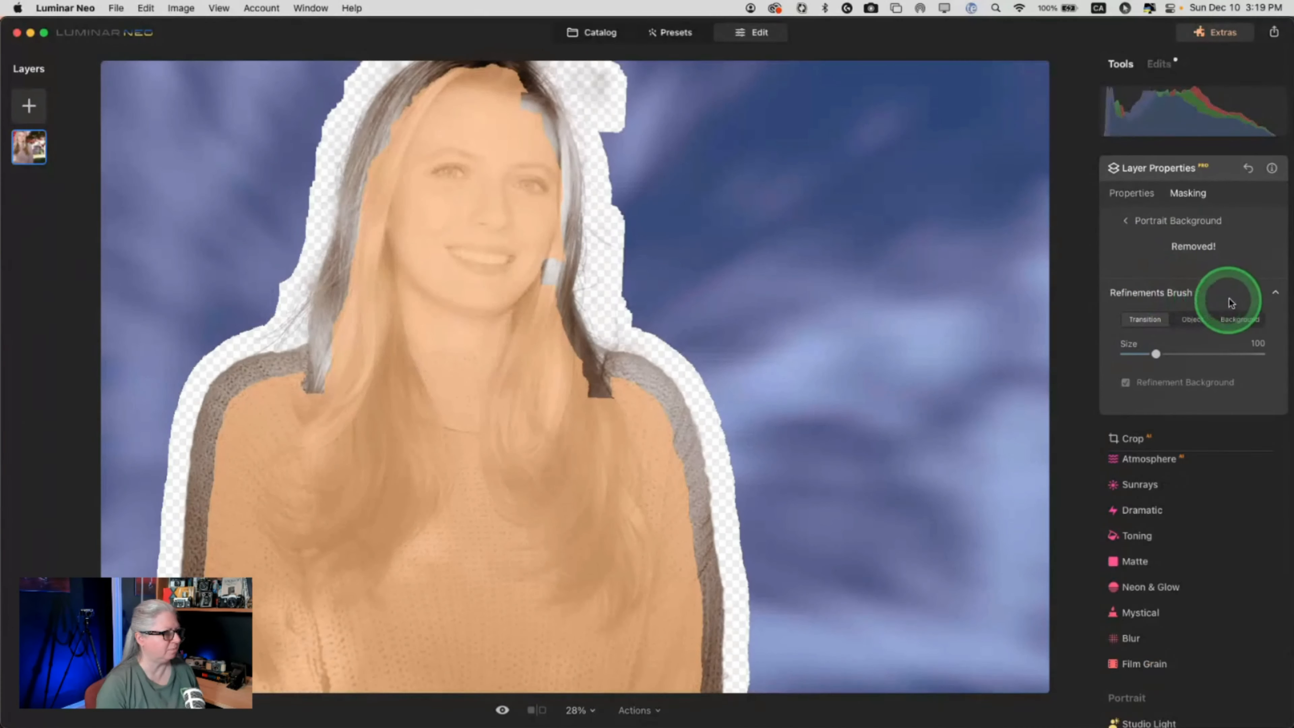
left_click(1239, 319)
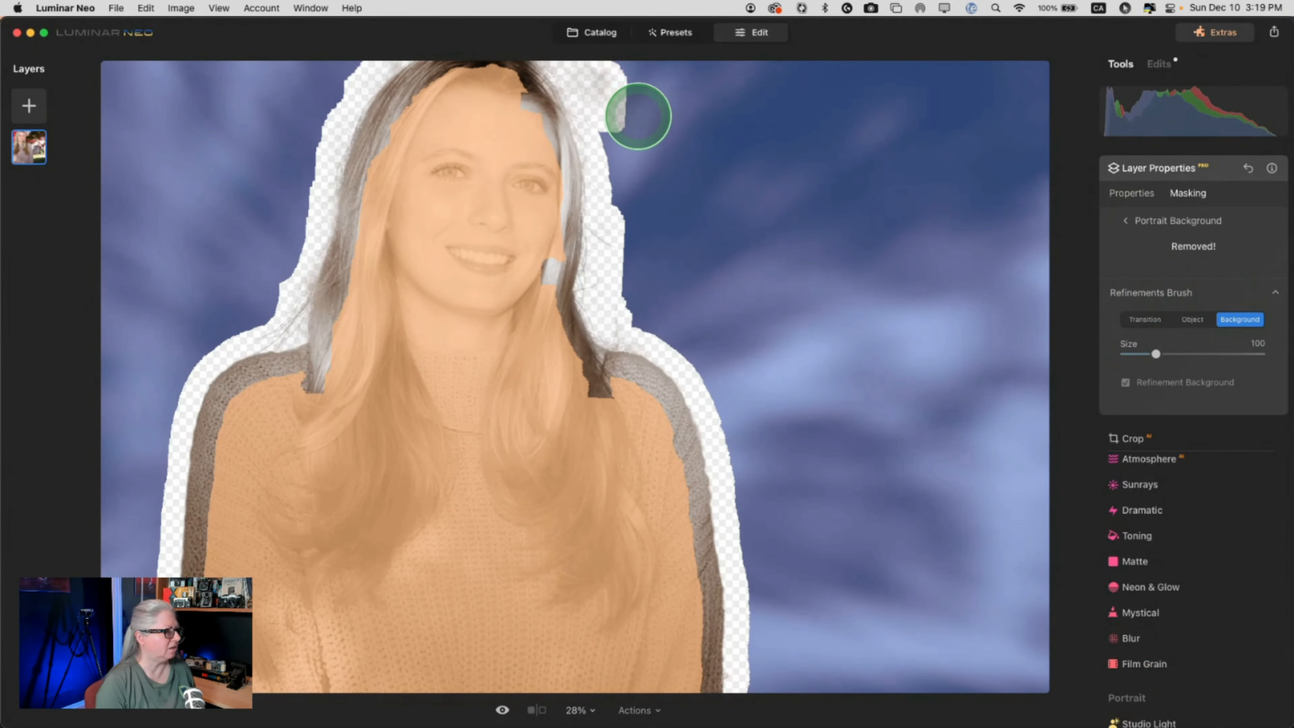
mouse_move(611, 72)
left_mouse_down()
mouse_move(624, 125)
mouse_move(595, 65)
mouse_move(638, 161)
mouse_move(641, 208)
mouse_move(621, 304)
mouse_move(673, 314)
mouse_move(705, 339)
left_mouse_up()
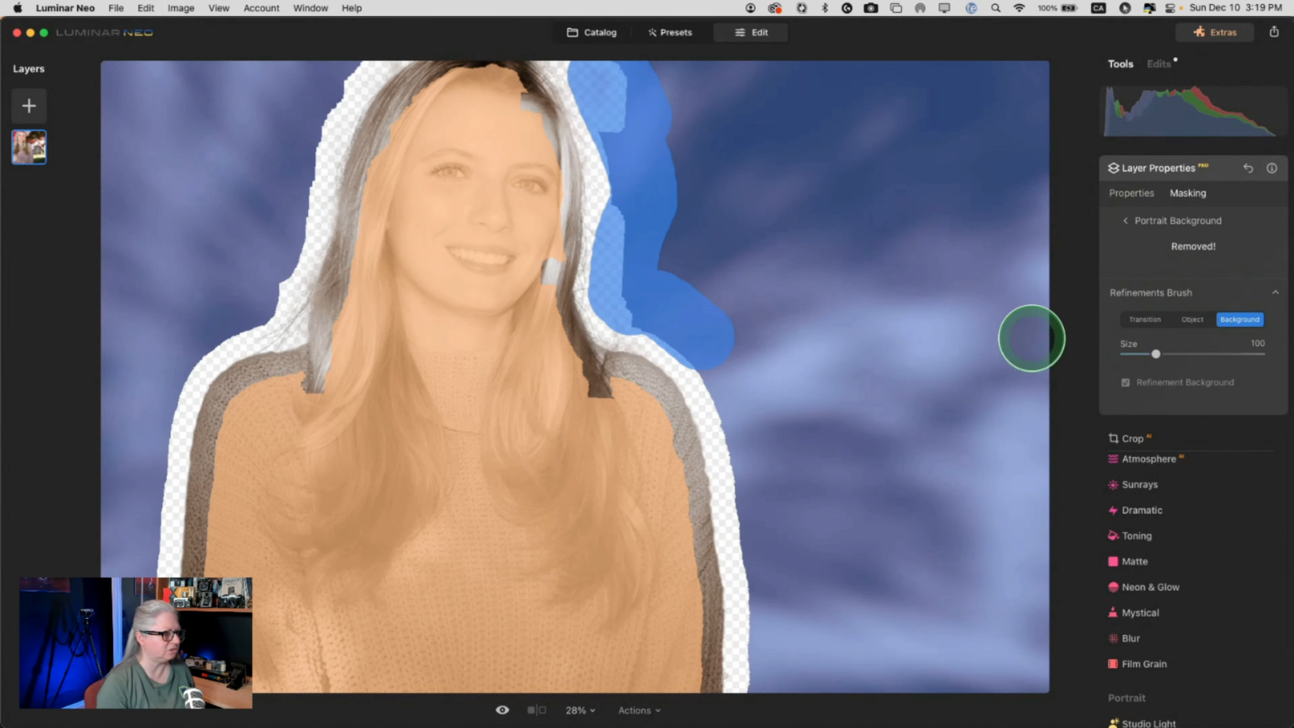
- Paint with the Object refinement brush over the hair edges and shoulder to mark the missed areas as part of the woman
left_click(1144, 320)
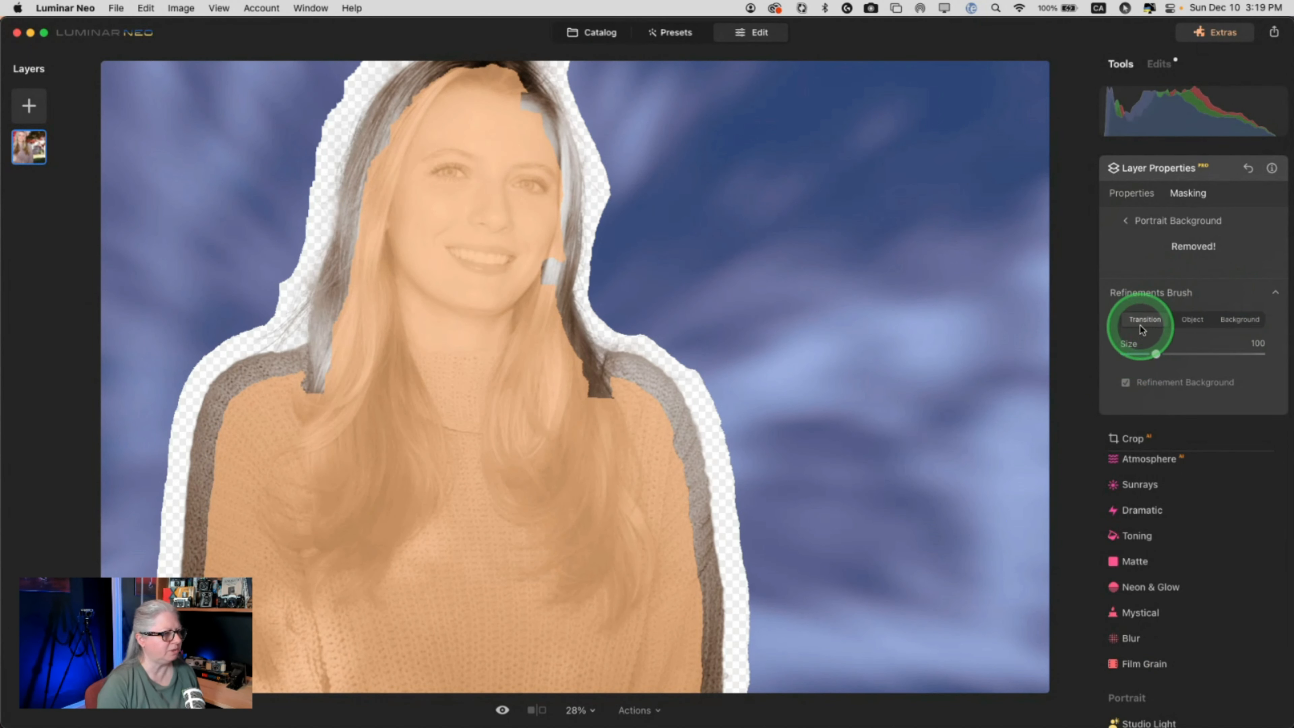
key("super+plus")
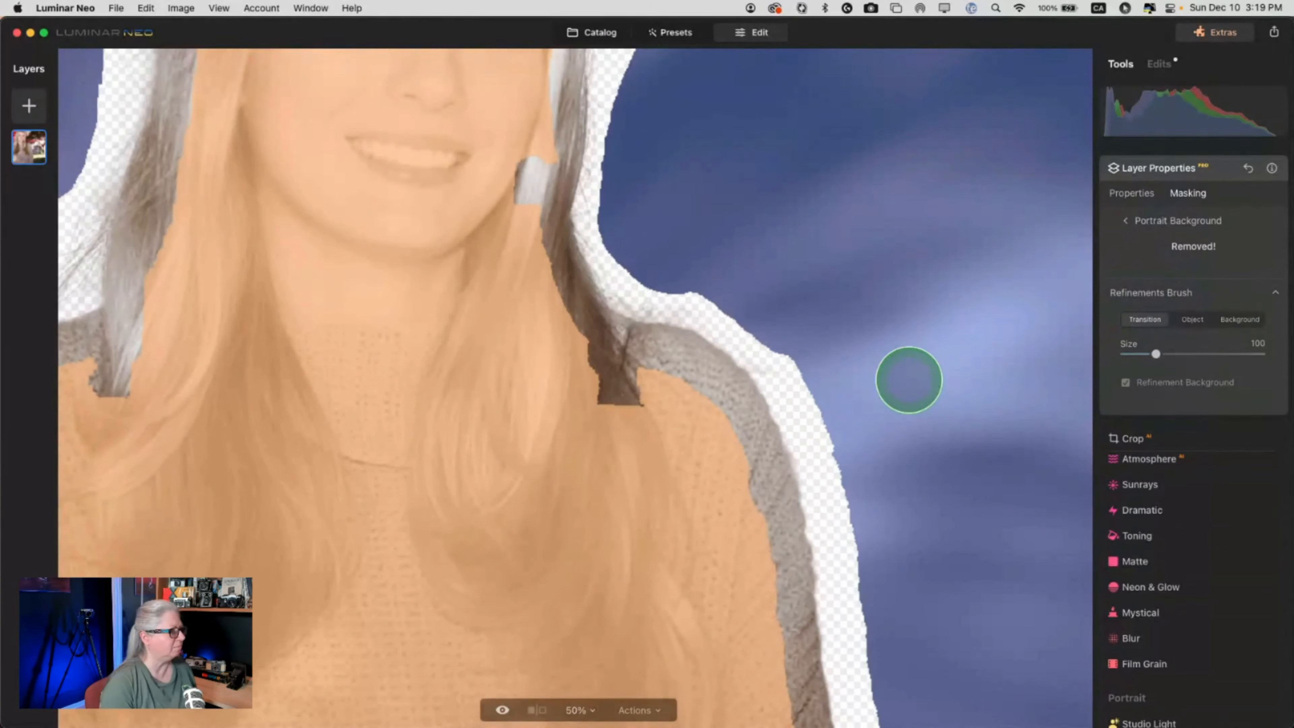
scroll(908, 380, "up", 5)
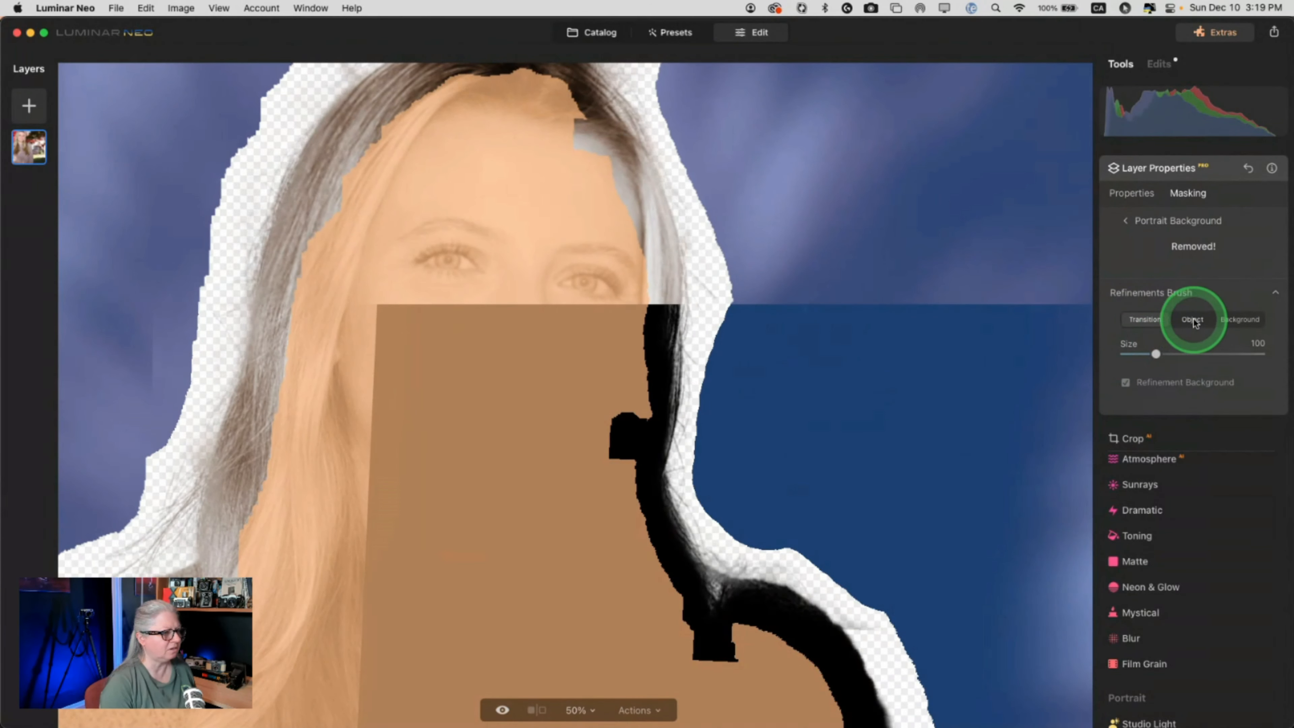
left_click(1191, 319)
mouse_move(600, 462)
left_mouse_down()
mouse_move(630, 318)
mouse_move(613, 222)
mouse_move(470, 127)
left_mouse_up()
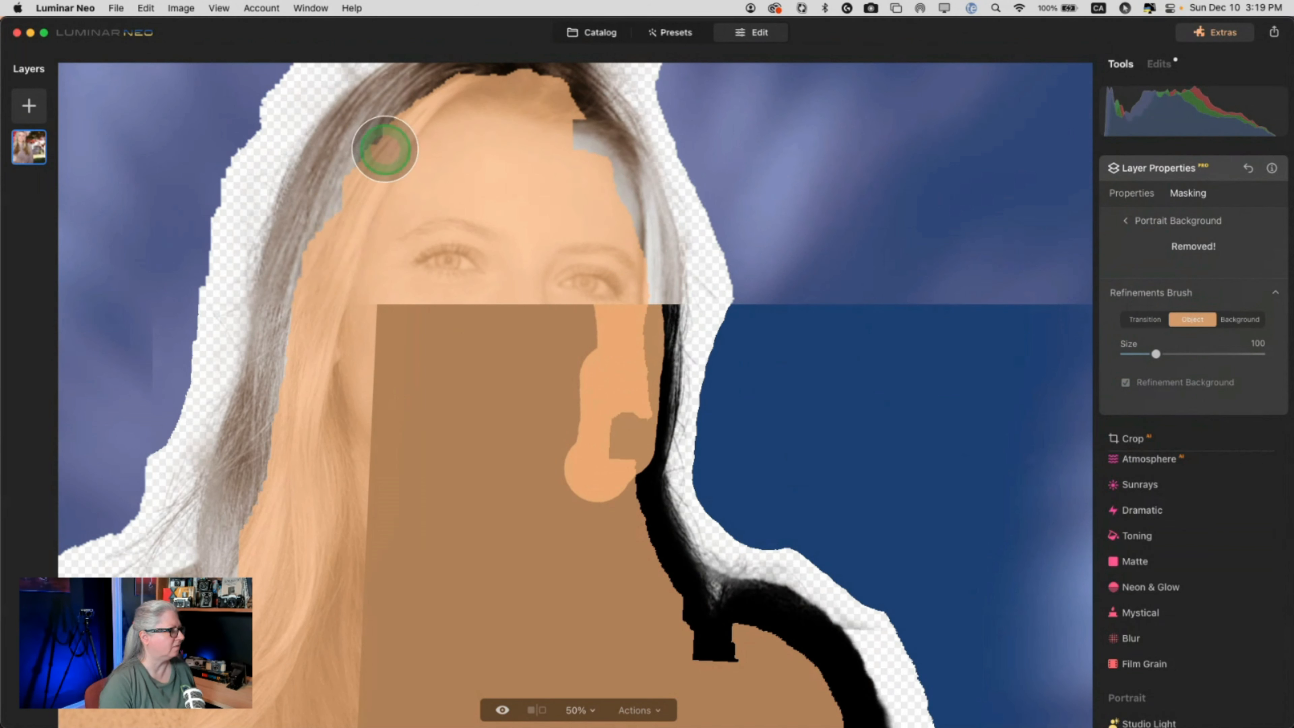
left_click_drag(370, 139, 269, 545)
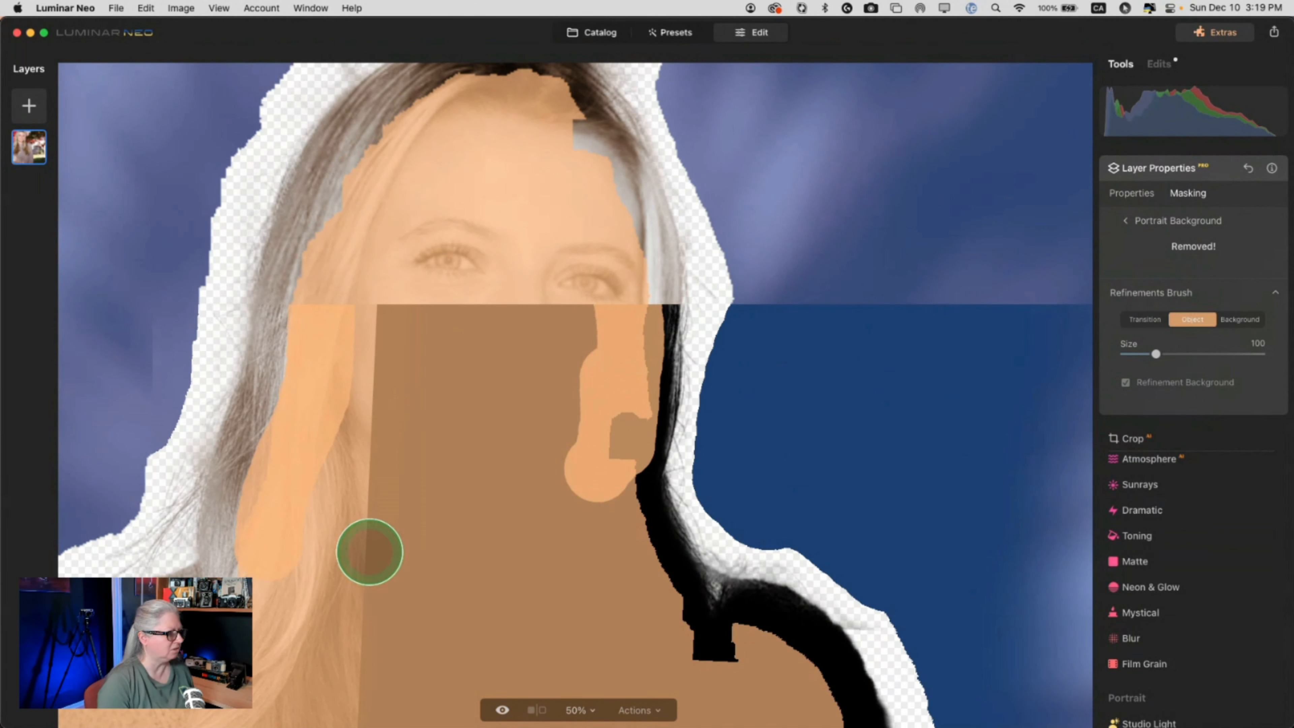
left_click_drag(688, 606, 745, 636)
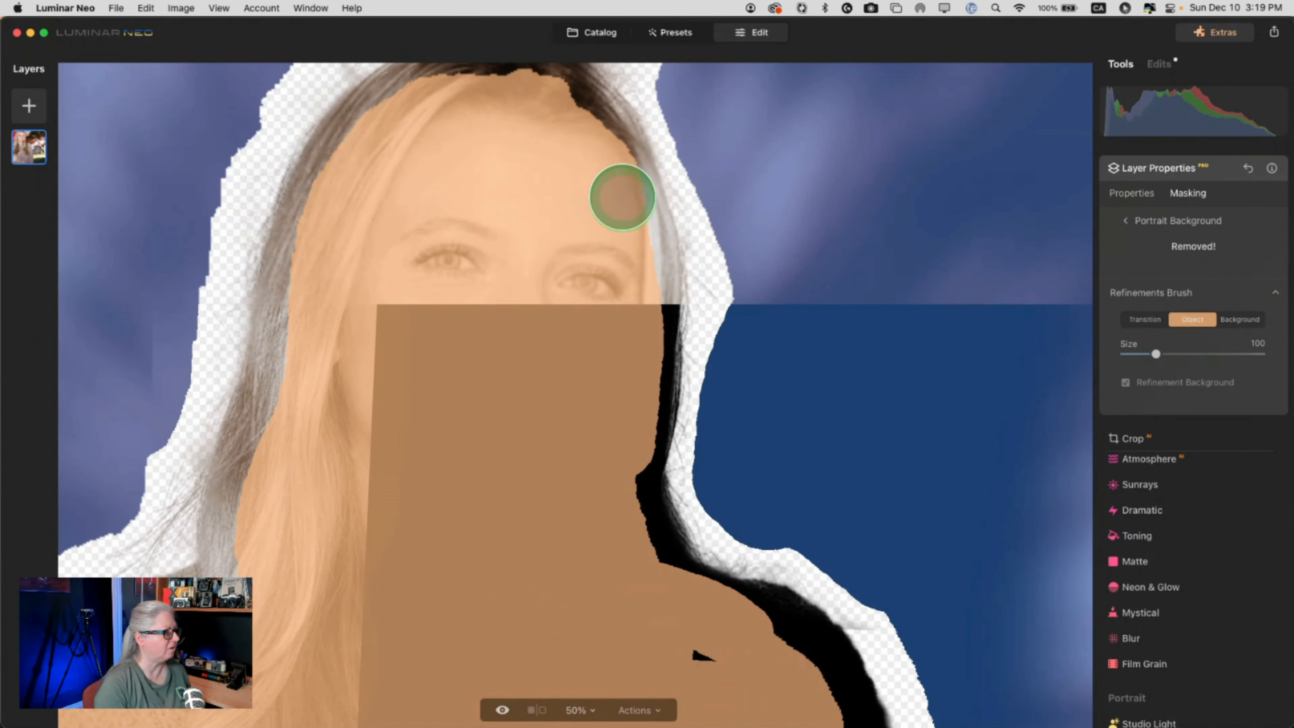
left_click(632, 294)
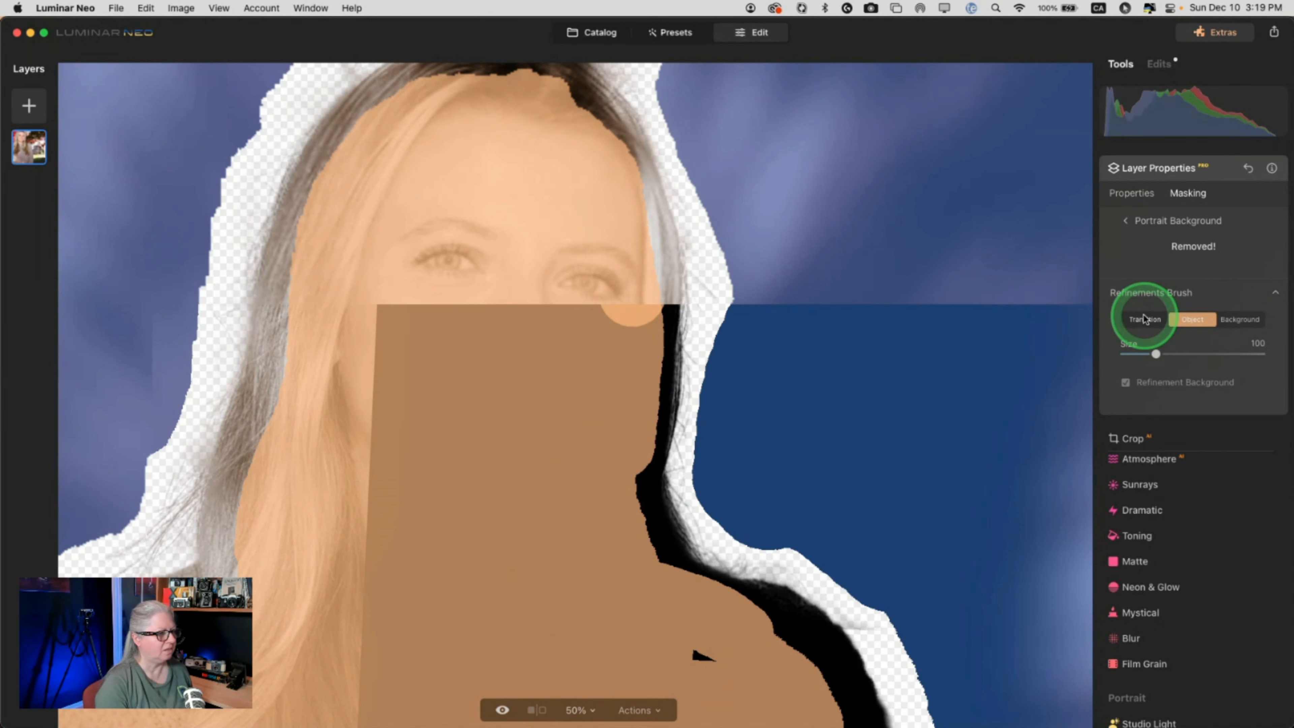
- Reduce the Transition refinement brush to a size of about 55 and paint along the hair and shoulder edge facing the open background
left_click(1156, 354)
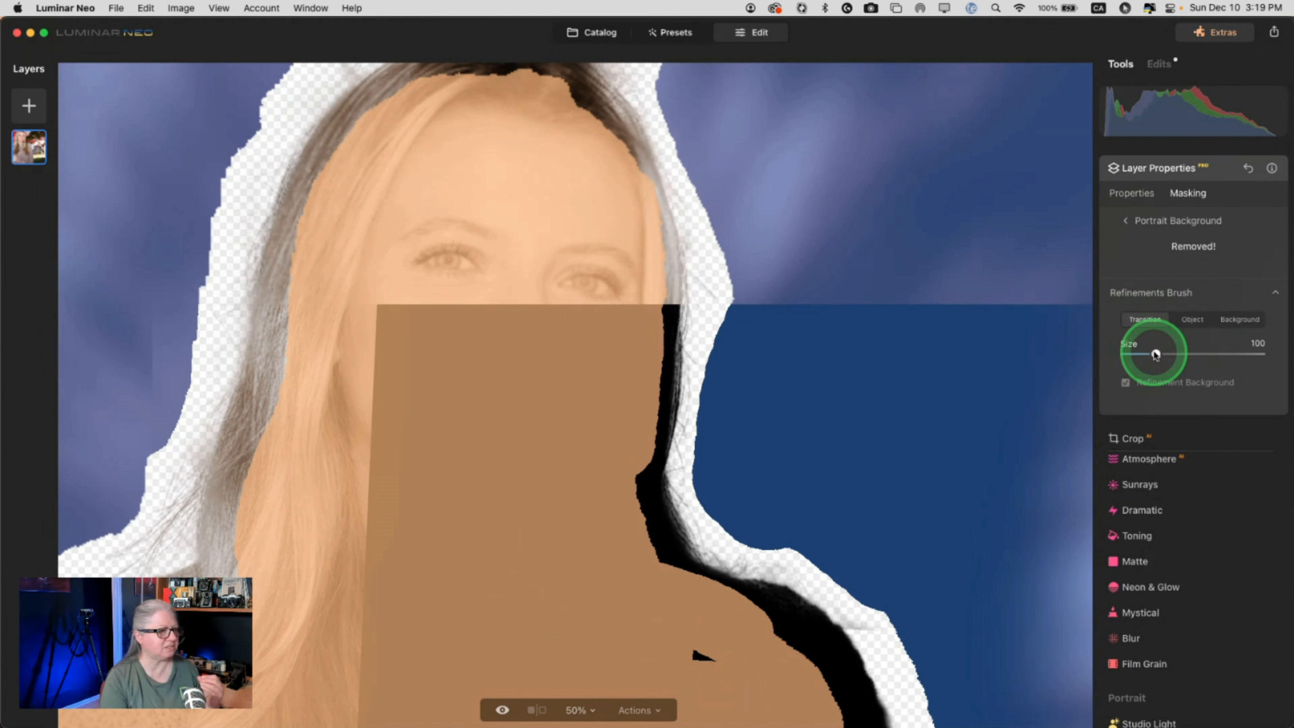
left_click_drag(1155, 354, 1150, 353)
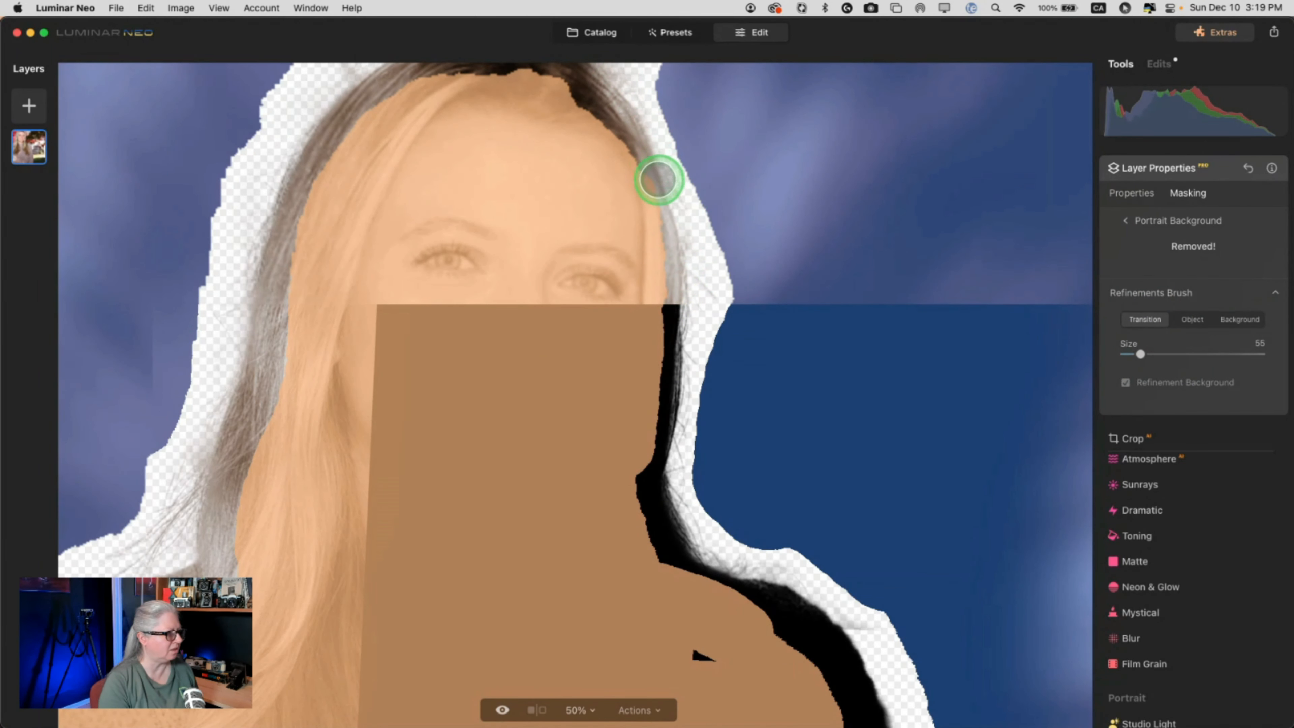
mouse_move(681, 271)
left_mouse_down()
mouse_move(691, 352)
mouse_move(674, 493)
mouse_move(719, 551)
mouse_move(821, 598)
mouse_move(870, 661)
left_mouse_up()
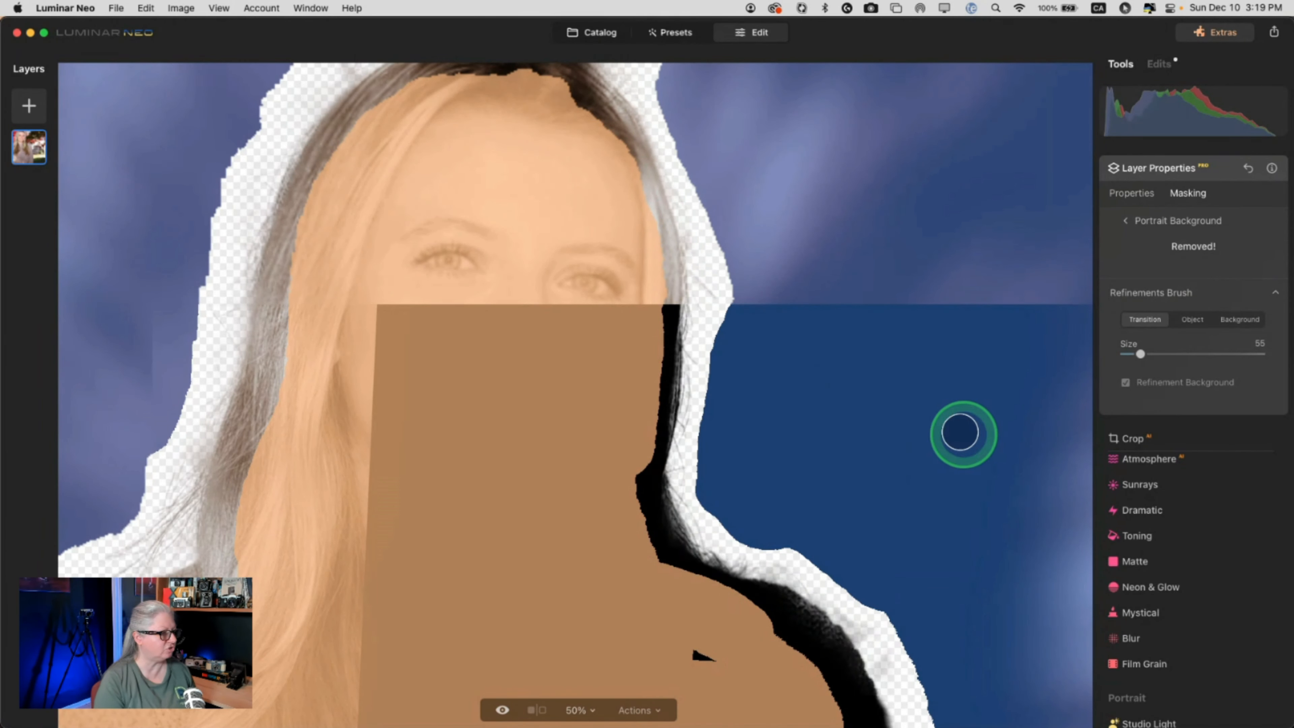
- Clean up the area outside the shoulder and hair with the Background refinement brush, and switch back to the Transition brush
left_click(1246, 322)
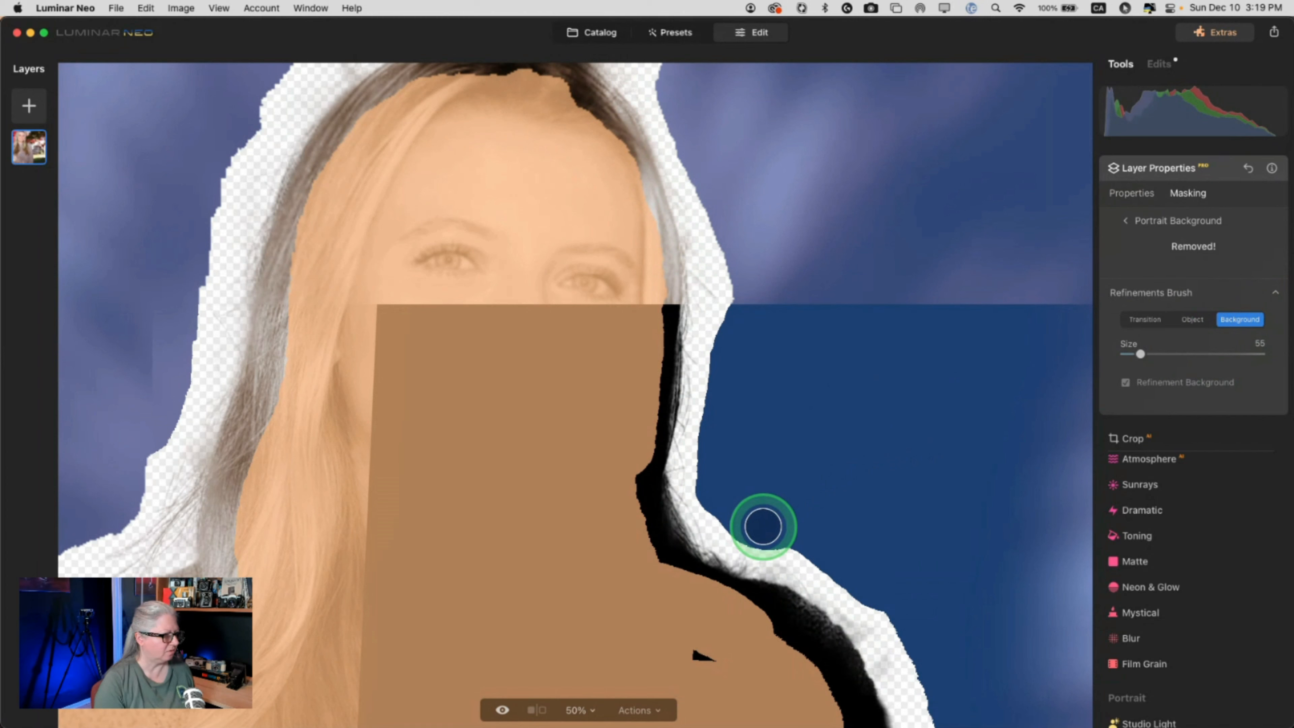
mouse_move(759, 540)
left_mouse_down()
mouse_move(825, 569)
mouse_move(918, 666)
mouse_move(843, 540)
left_mouse_up()
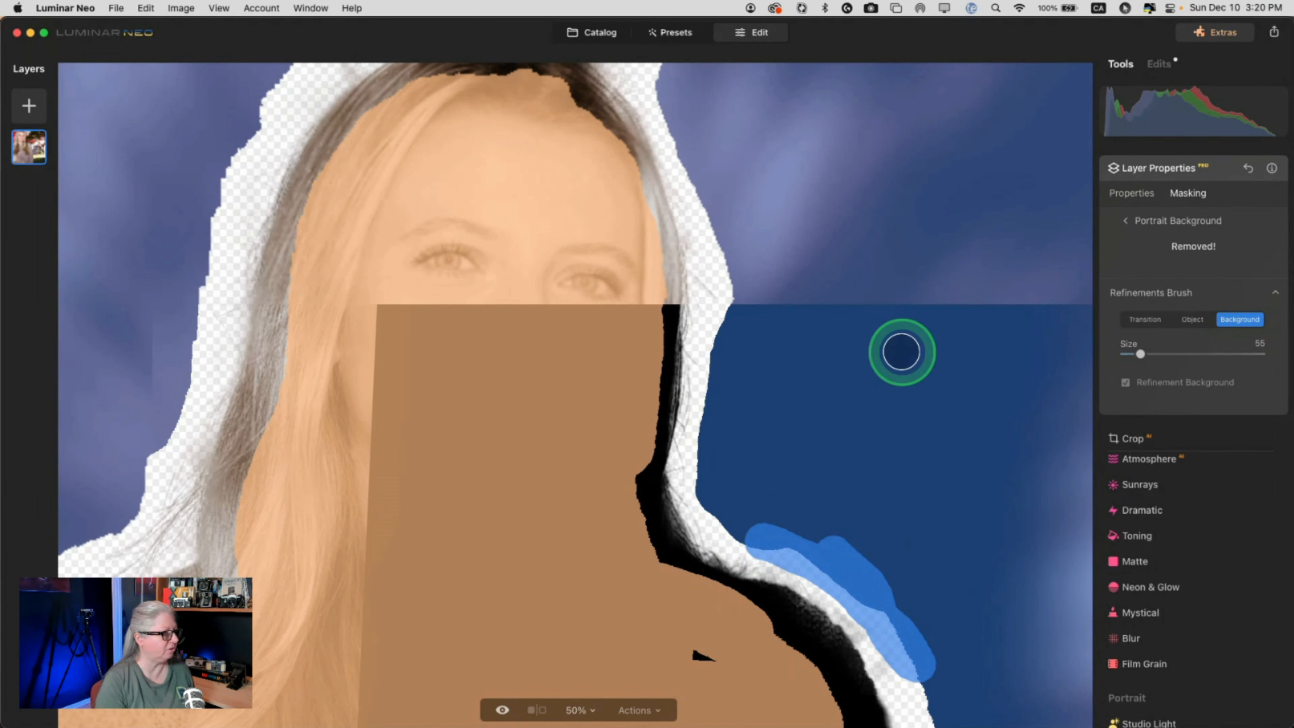
scroll(806, 175, "left", 5)
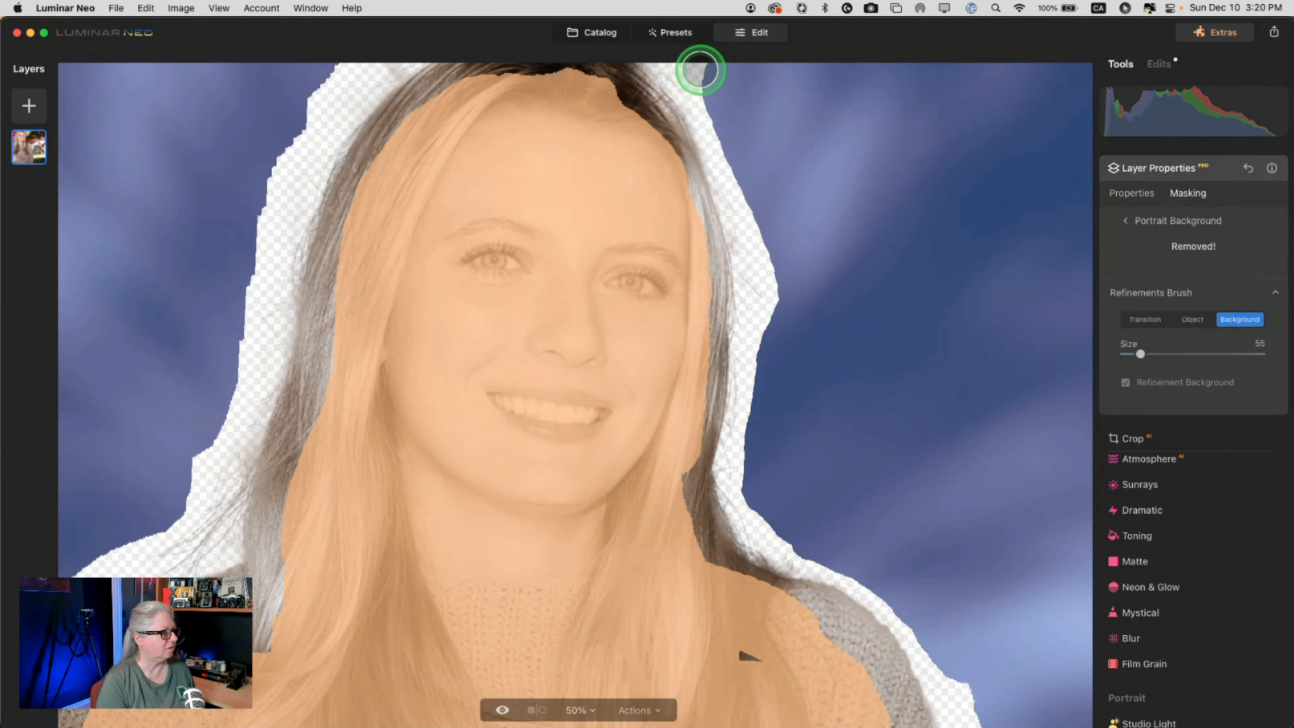
mouse_move(699, 70)
left_mouse_down()
mouse_move(739, 121)
mouse_move(773, 217)
mouse_move(777, 298)
mouse_move(814, 330)
left_mouse_up()
left_click(1143, 320)
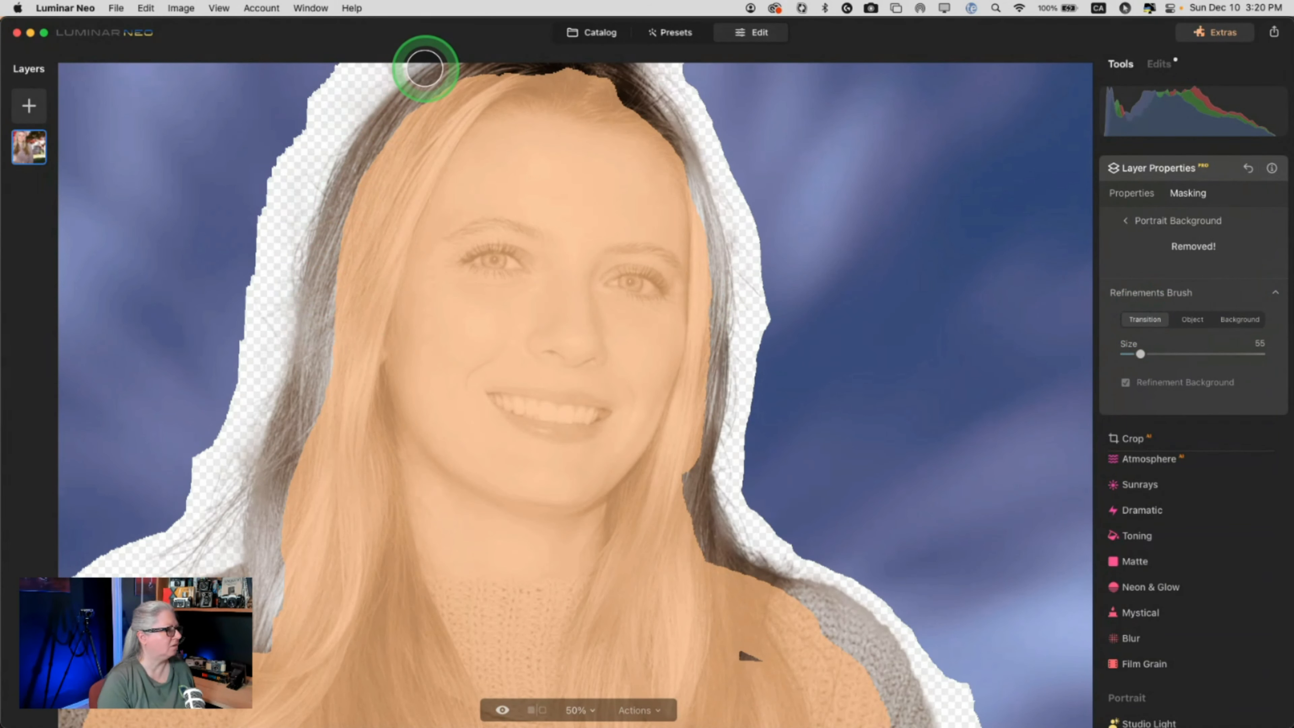
- Paint the Transition refinement brush along the outer hair edge from crown to shoulder, and mark the solid hair inside it with the Object brush
mouse_move(425, 68)
left_mouse_down()
mouse_move(335, 142)
mouse_move(295, 232)
mouse_move(263, 411)
left_mouse_up()
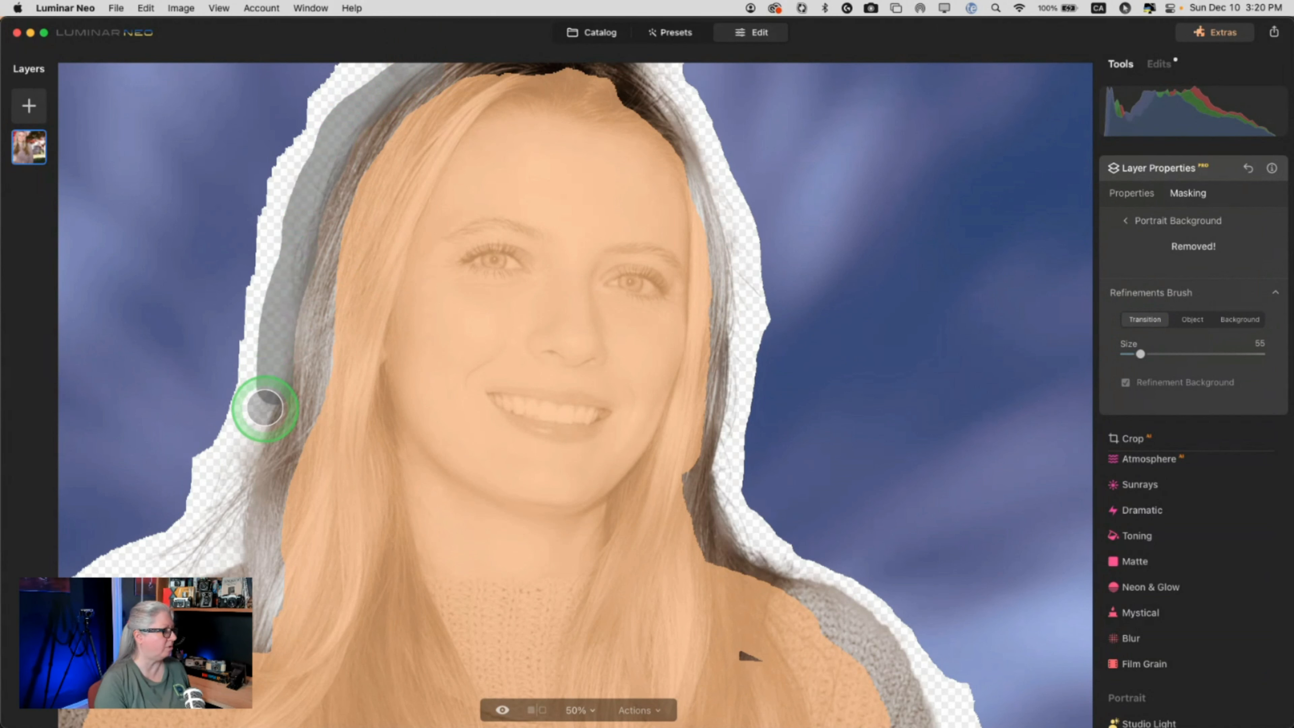
left_click_drag(232, 480, 218, 555)
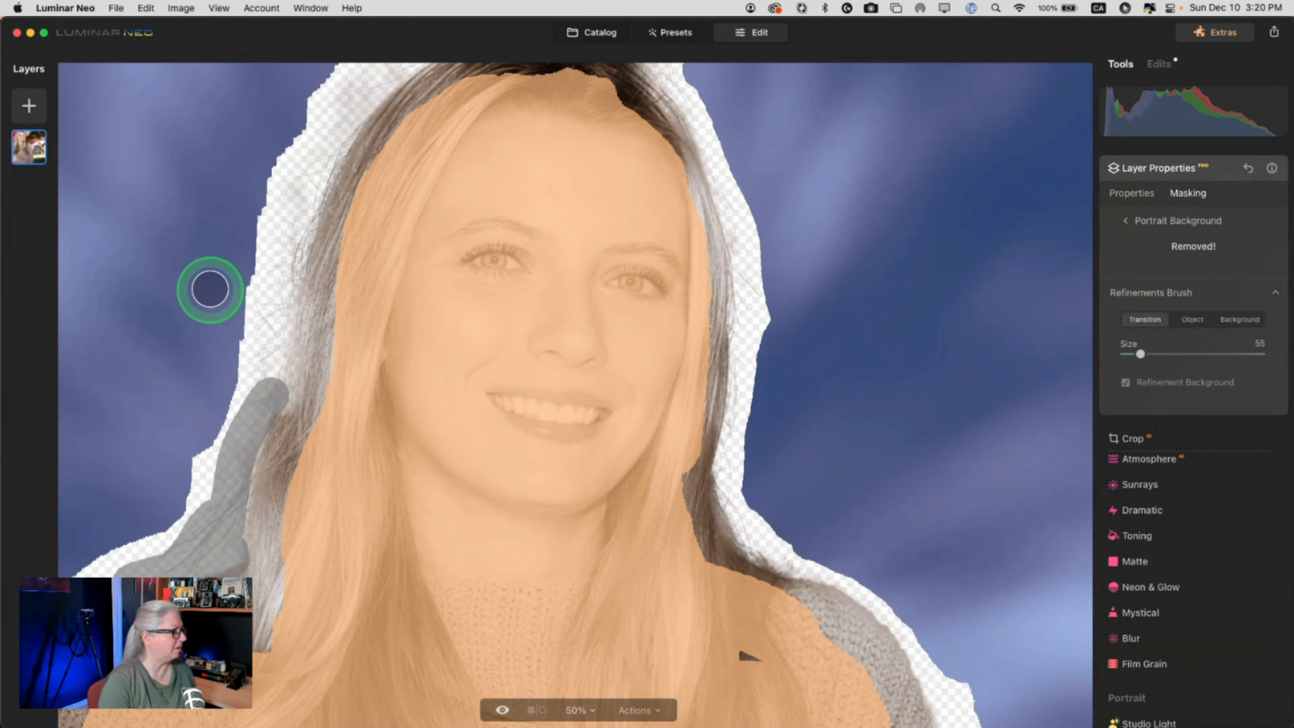
left_click(1192, 319)
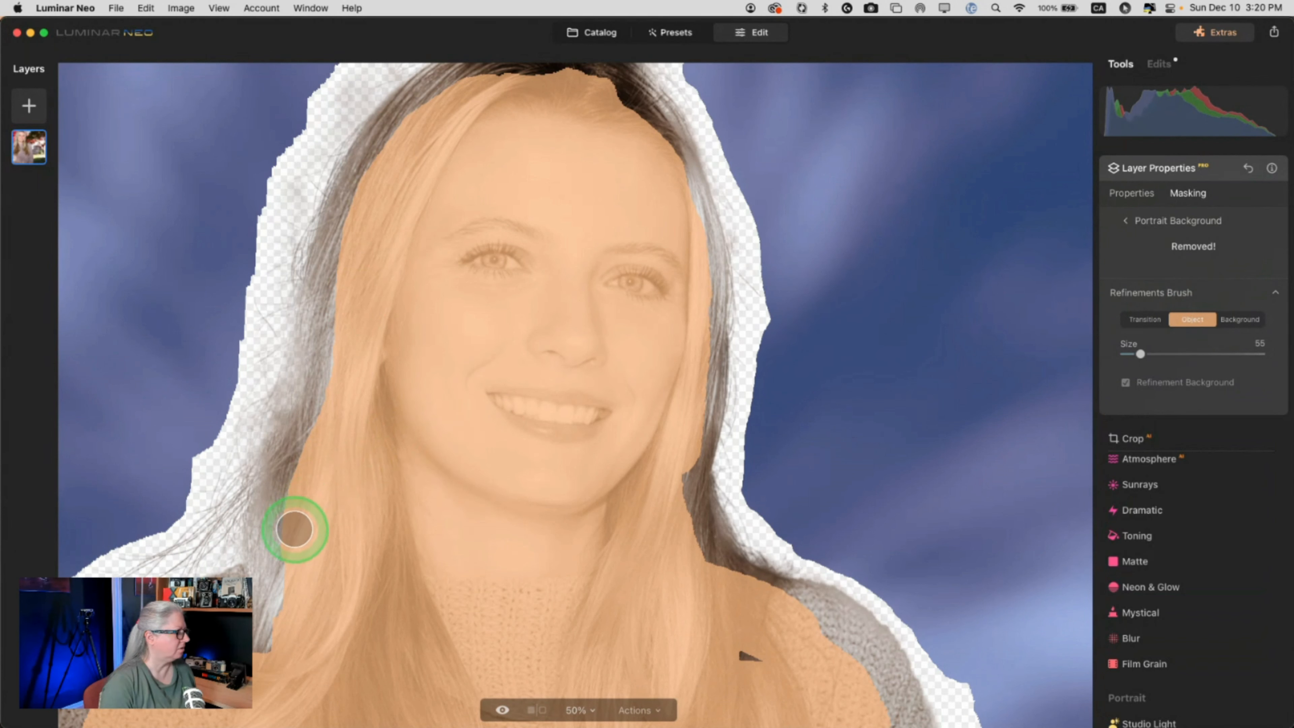
mouse_move(294, 529)
left_mouse_down()
mouse_move(314, 358)
mouse_move(359, 214)
left_mouse_up()
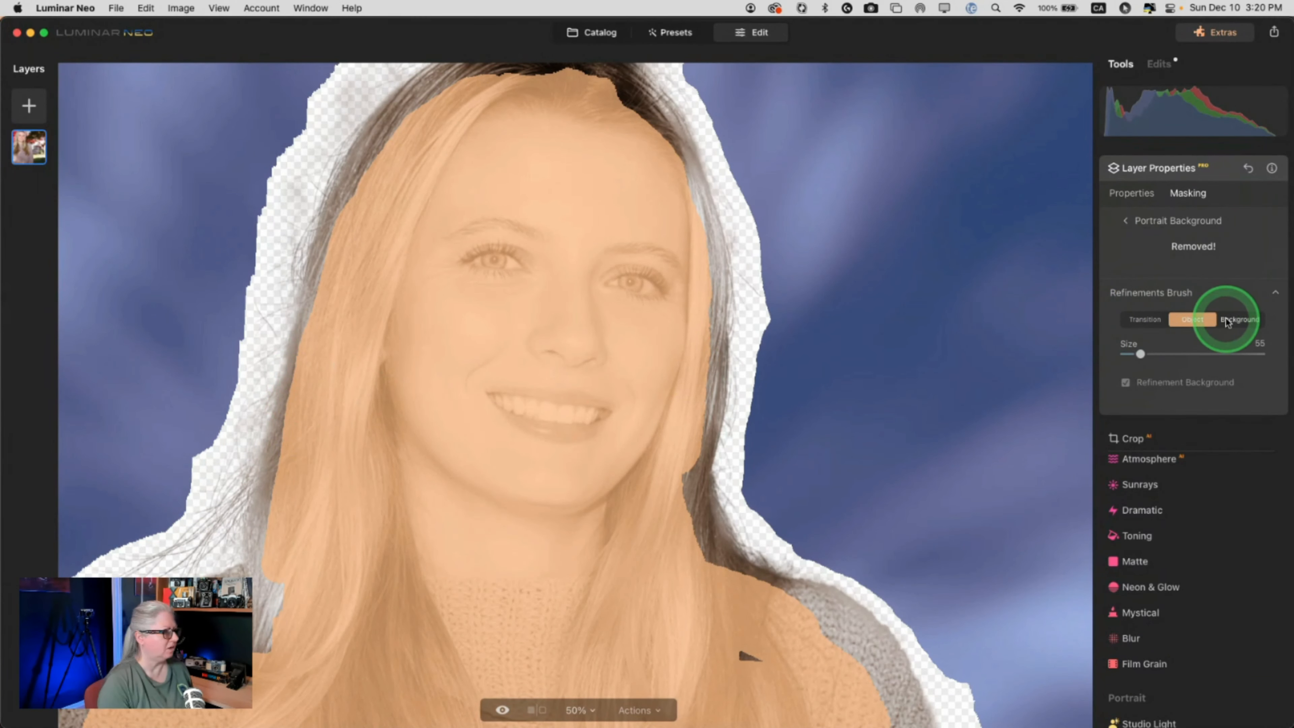
- Use the Background refinement brush at size 55 to erase leftover background outside the hair, from the shoulder up to the crown
left_click(1240, 319)
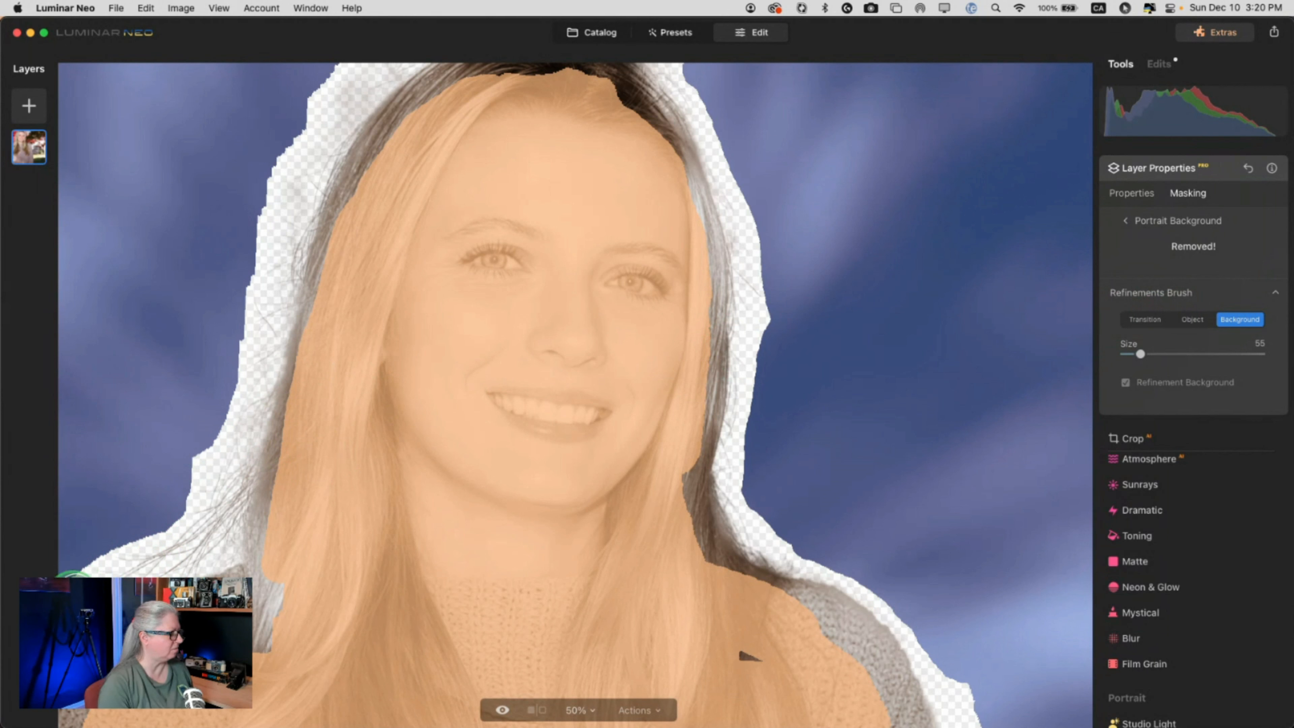
mouse_move(132, 559)
left_mouse_down()
mouse_move(190, 548)
mouse_move(217, 442)
mouse_move(177, 525)
mouse_move(168, 518)
mouse_move(211, 476)
left_mouse_up()
mouse_move(214, 525)
left_mouse_down()
mouse_move(217, 385)
mouse_move(131, 551)
left_mouse_up()
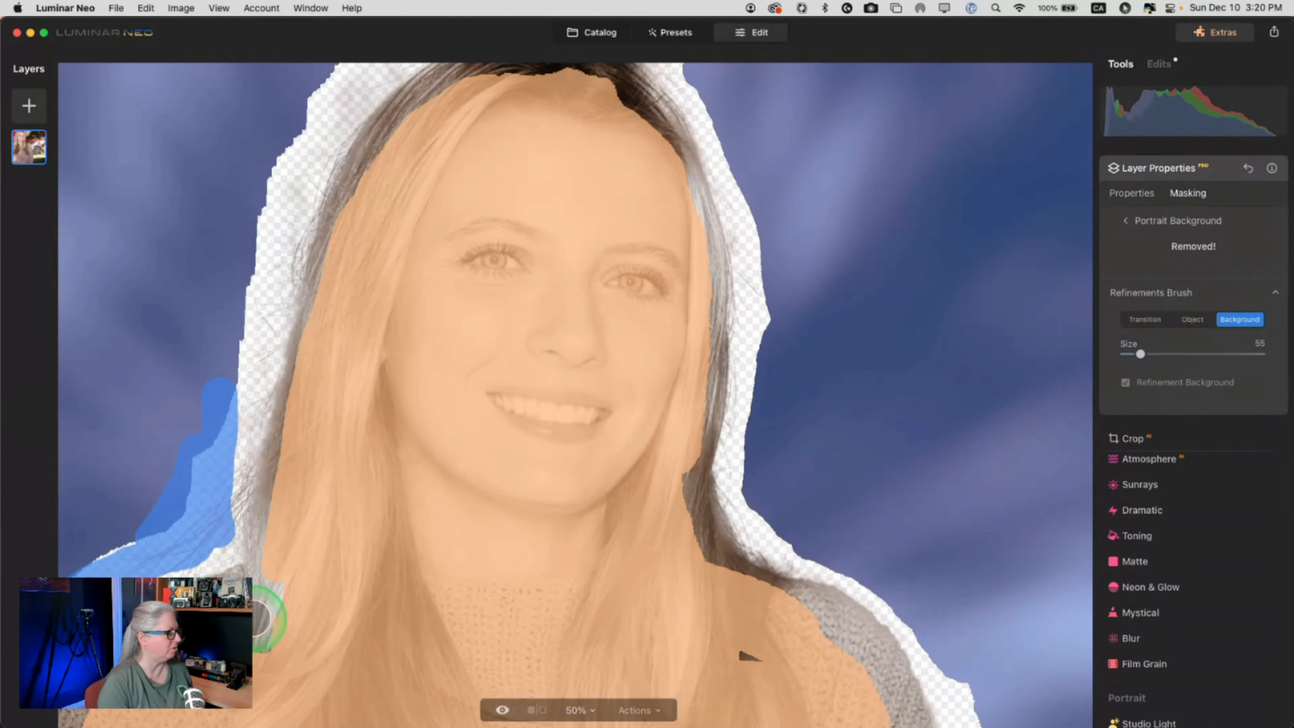
left_click_drag(356, 616, 614, 591)
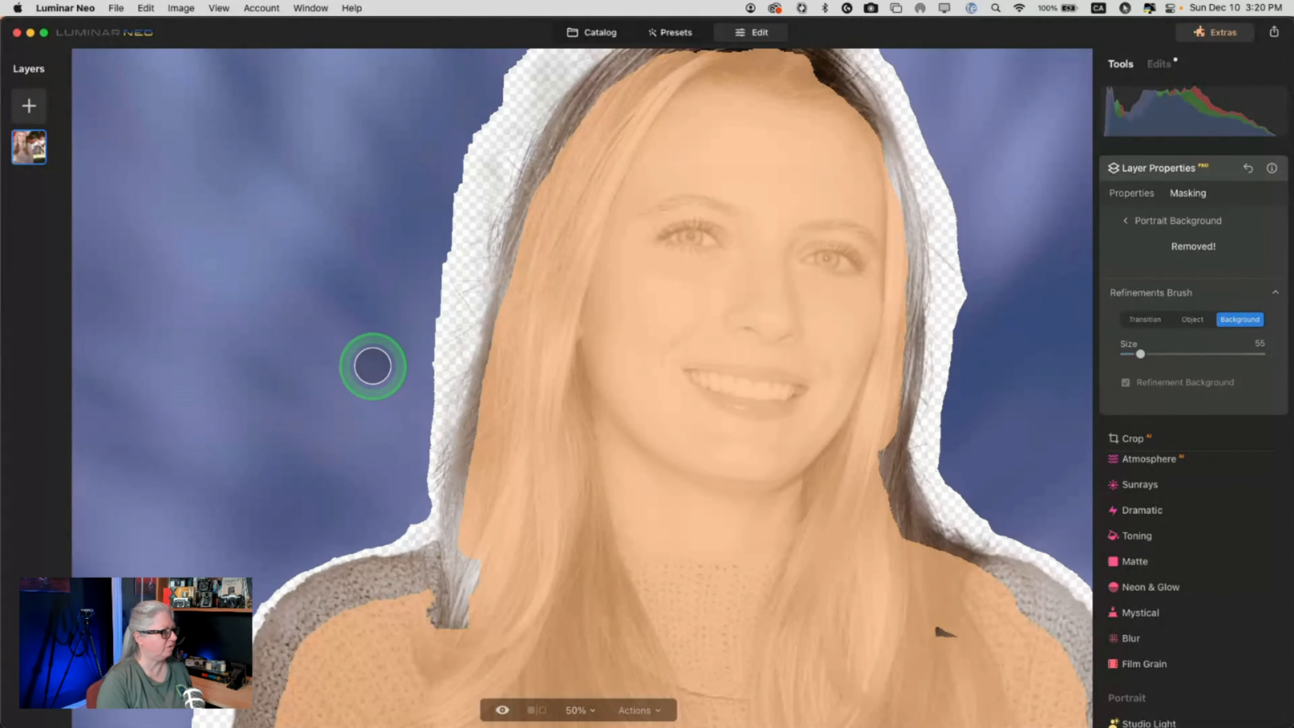
left_click_drag(506, 108, 439, 312)
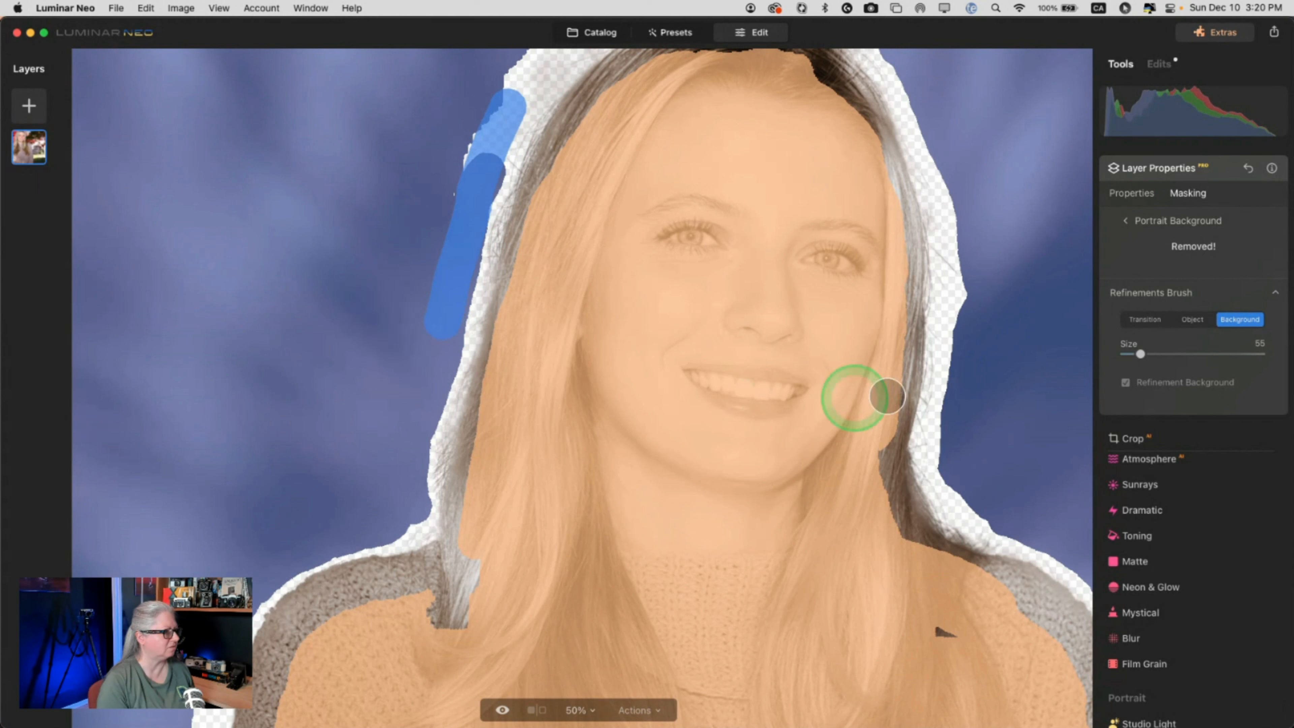
- Reduce the Transition refinement brush to size 37 and paint along the hair edge, both shoulders and both sleeves
left_click(1147, 320)
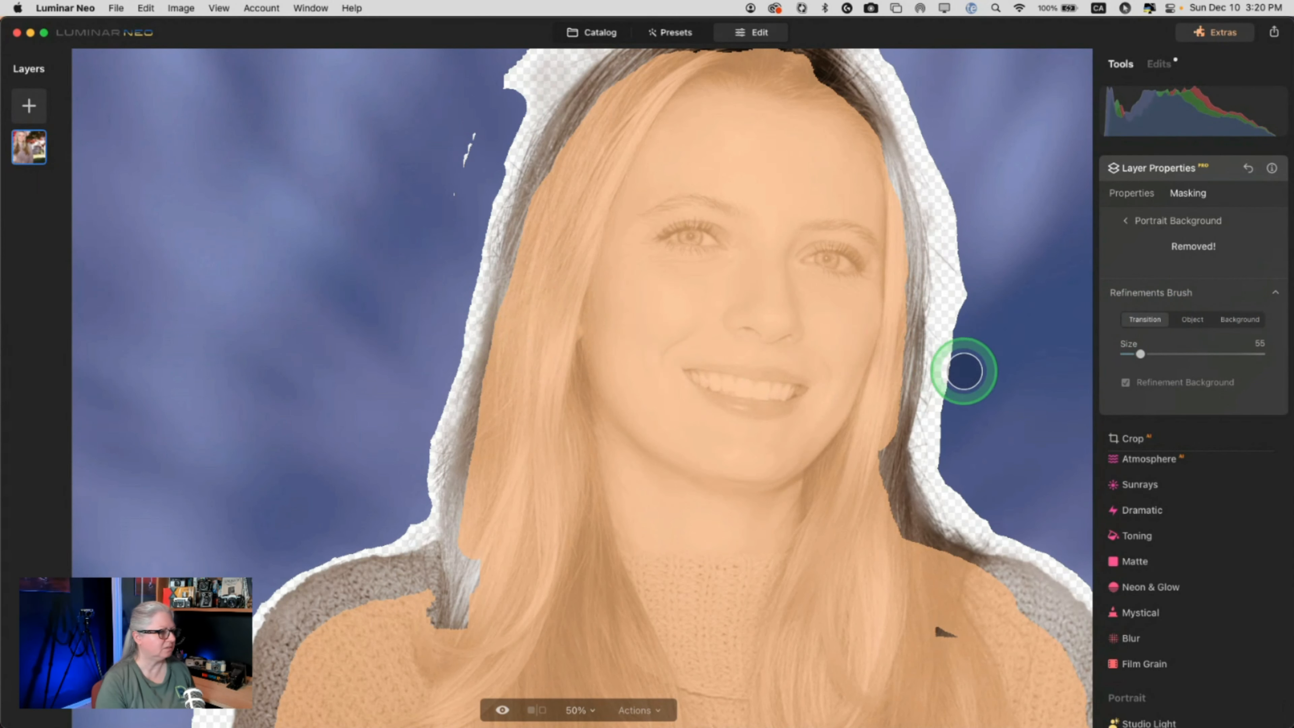
left_click(1141, 352)
left_click_drag(1133, 352, 1134, 352)
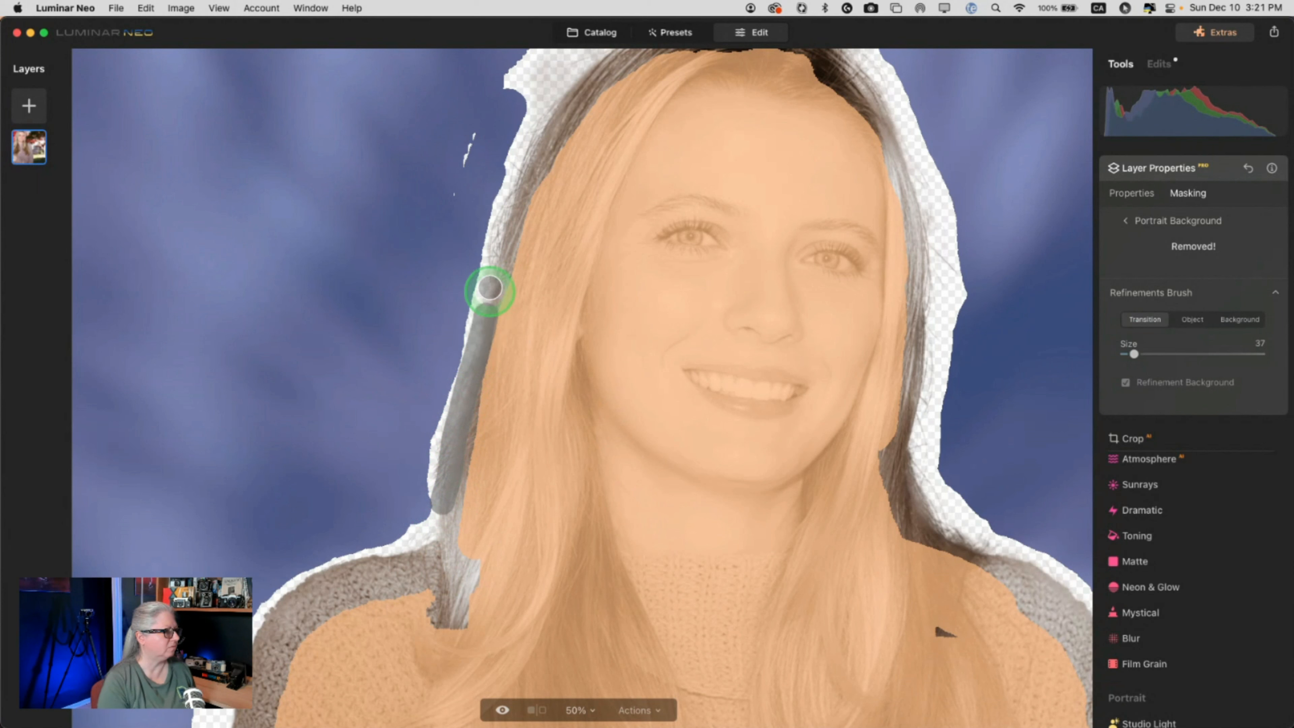
left_click_drag(505, 246, 558, 110)
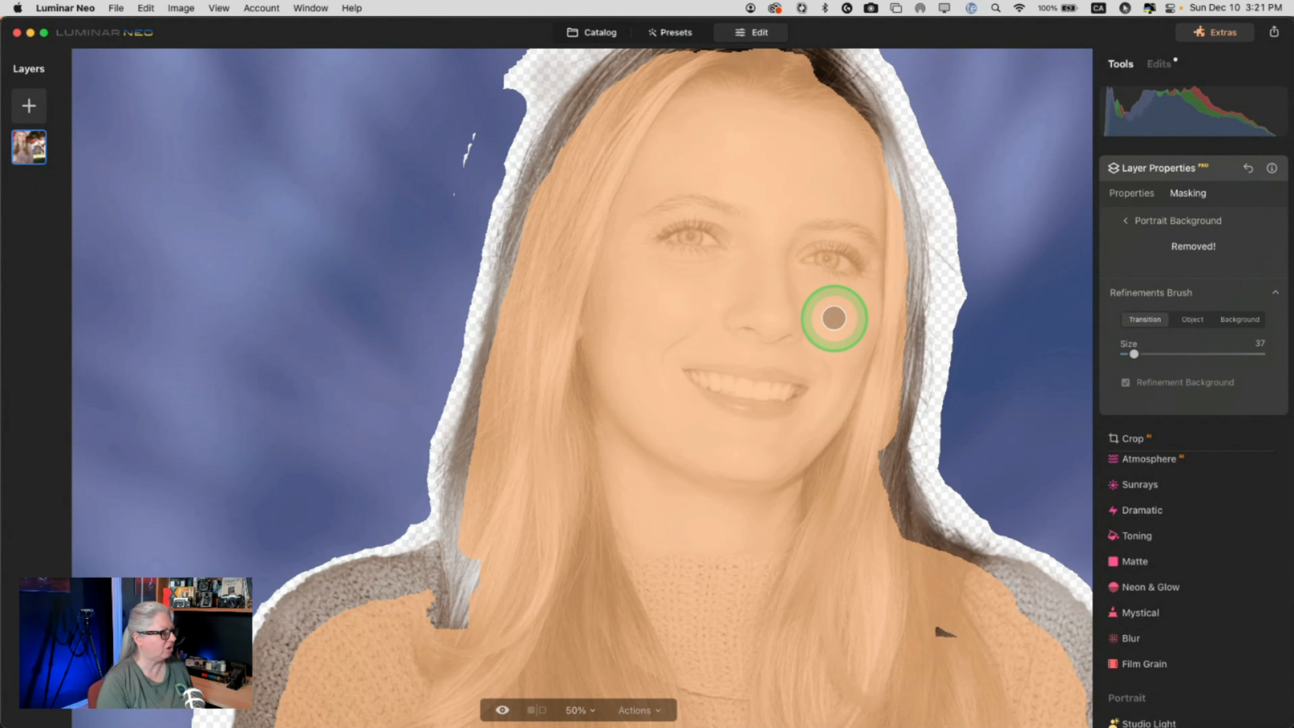
key("super+0")
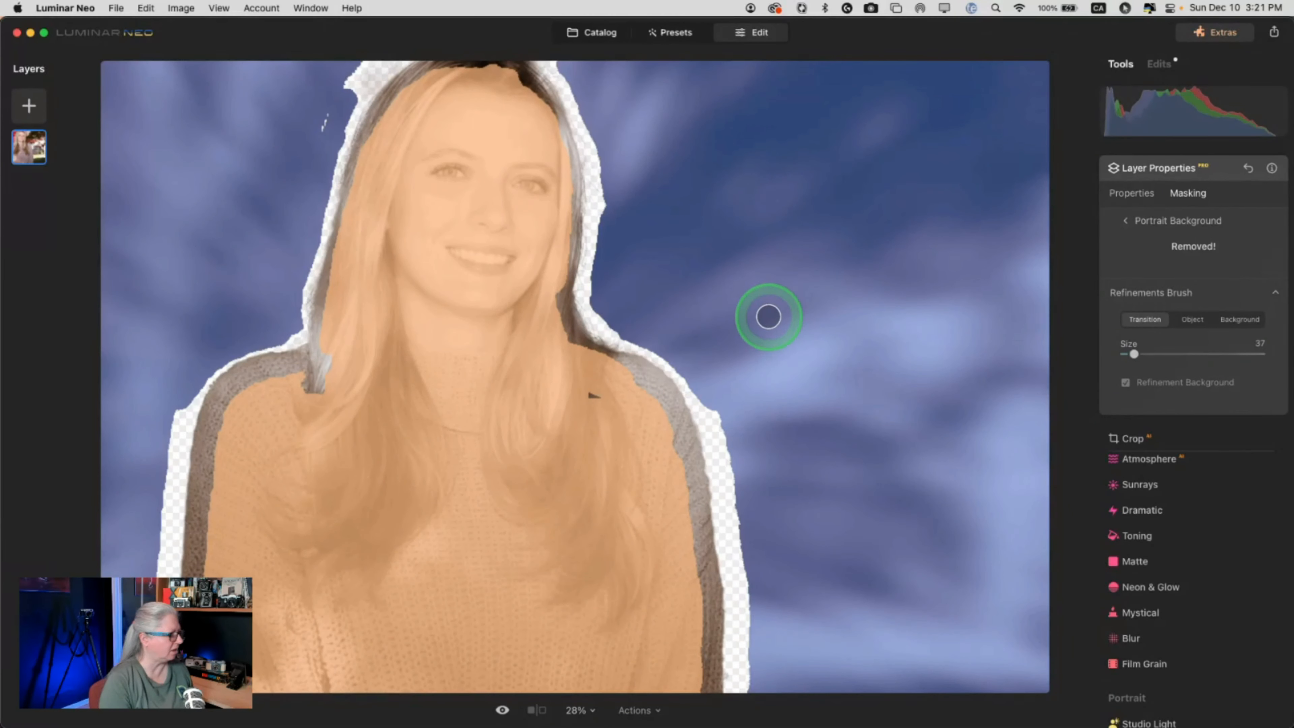
mouse_move(270, 353)
left_mouse_down()
mouse_move(232, 363)
mouse_move(191, 428)
mouse_move(177, 545)
left_mouse_up()
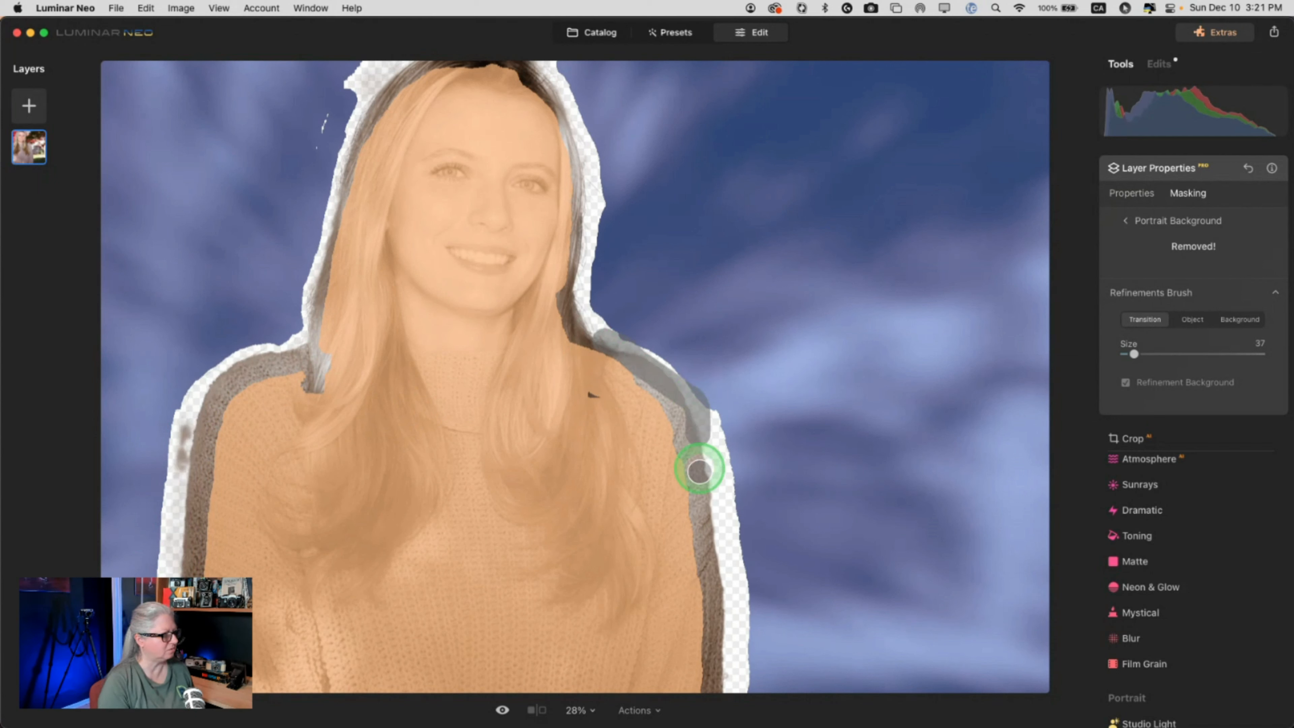
left_click_drag(709, 531, 732, 698)
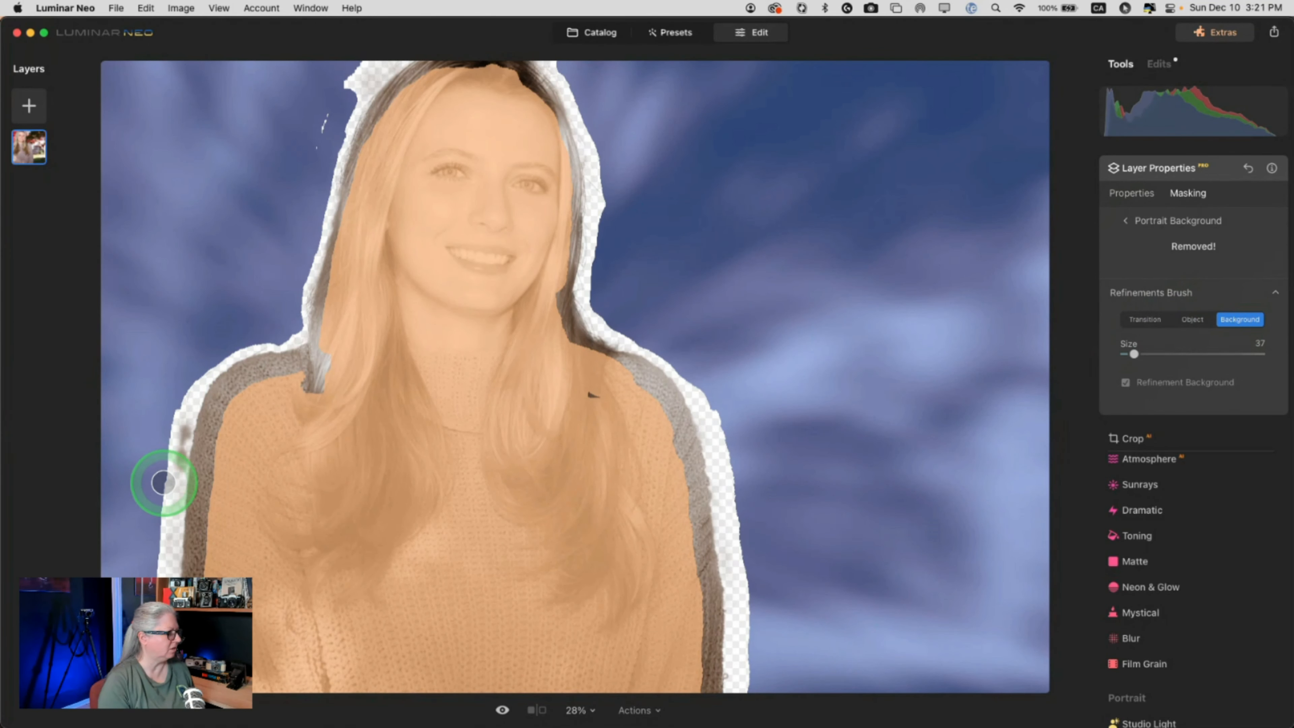
- Erase the smudge outside the sleeve beneath the long hair with the Background refinement brush, and check the cutout without the mask overlay
left_click_drag(176, 411, 164, 521)
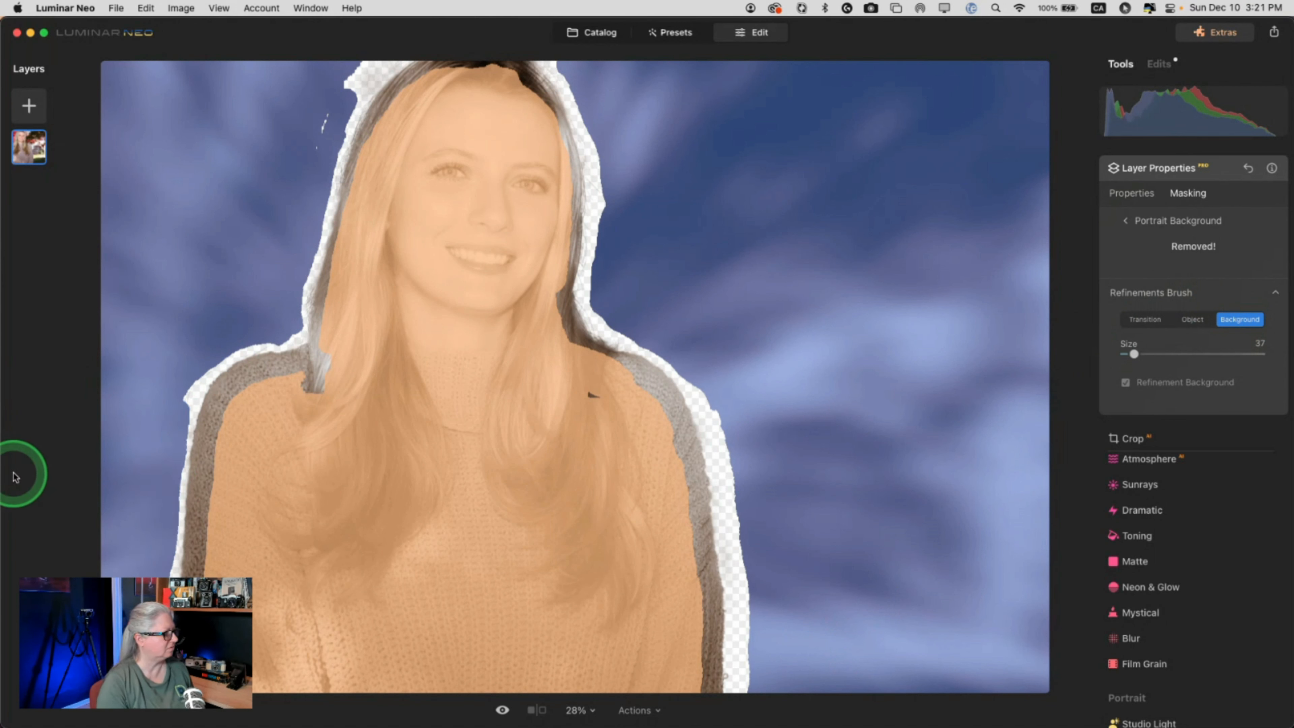
left_click(1140, 295)
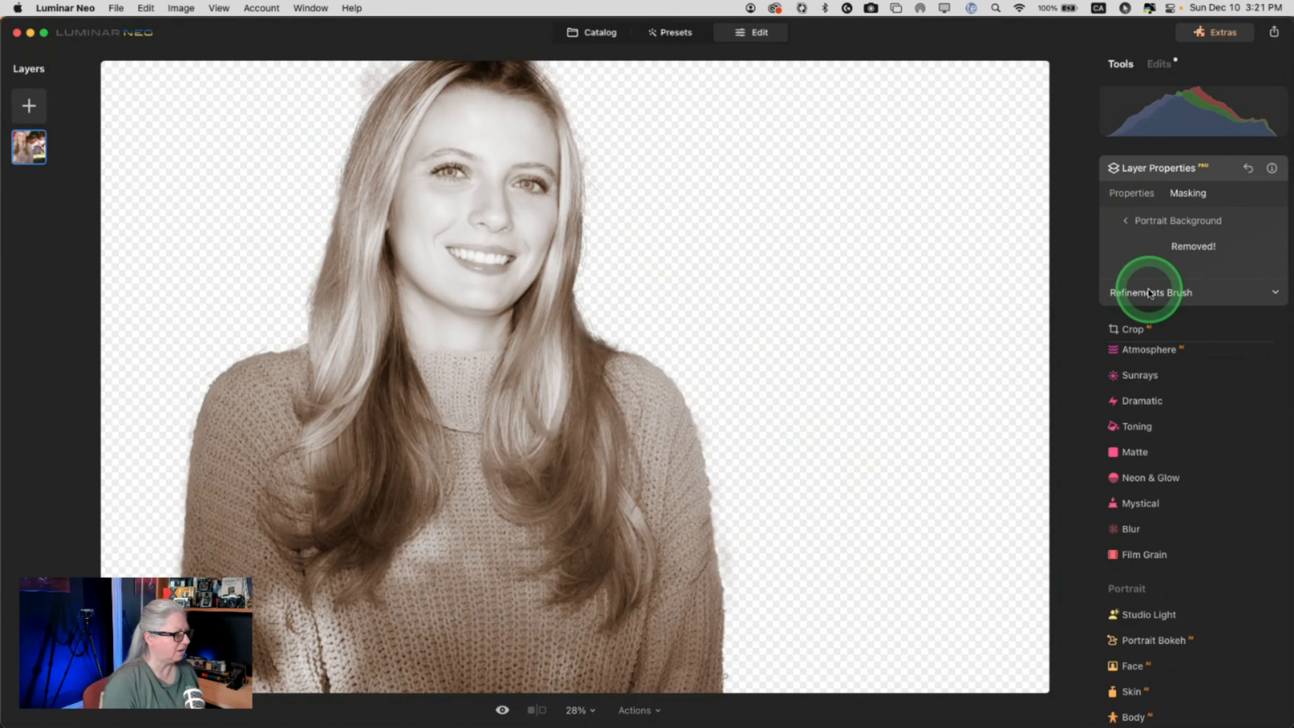
left_click(653, 557)
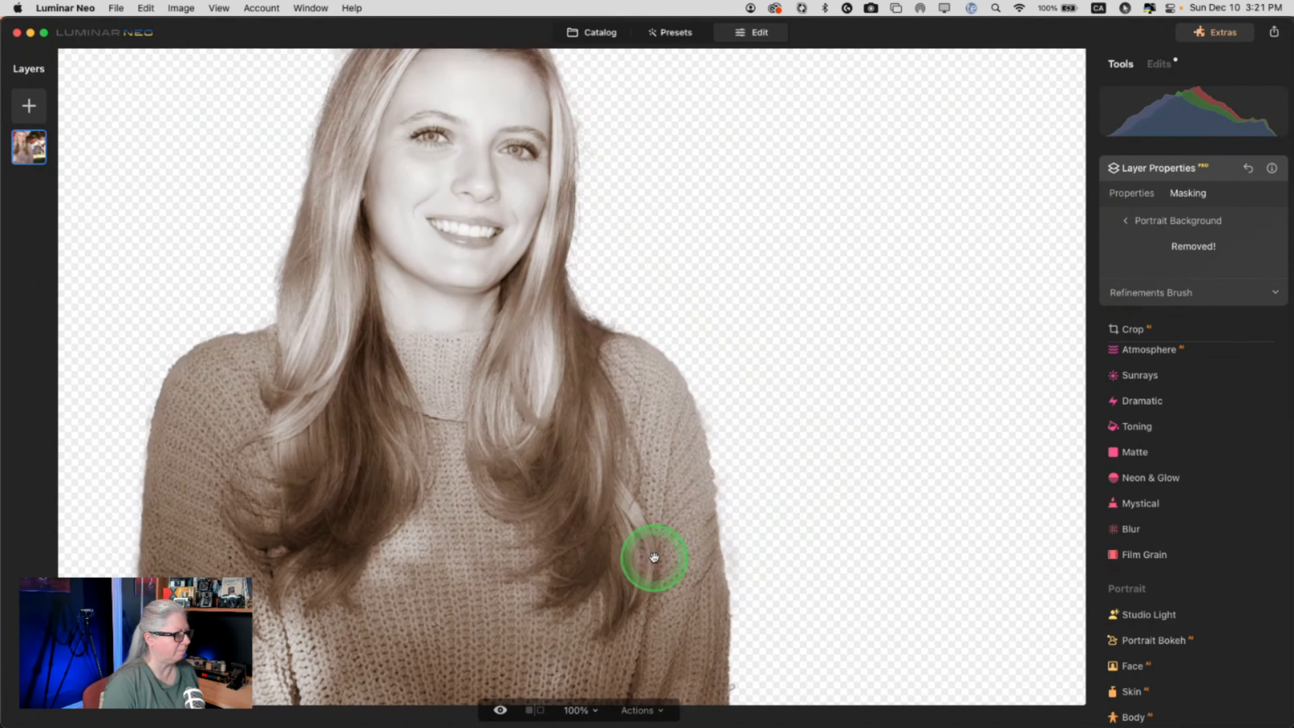
- Paint a Background refinement strip just outside the sleeve facing the open background, from the lower arm up to the shoulder
left_click(1163, 294)
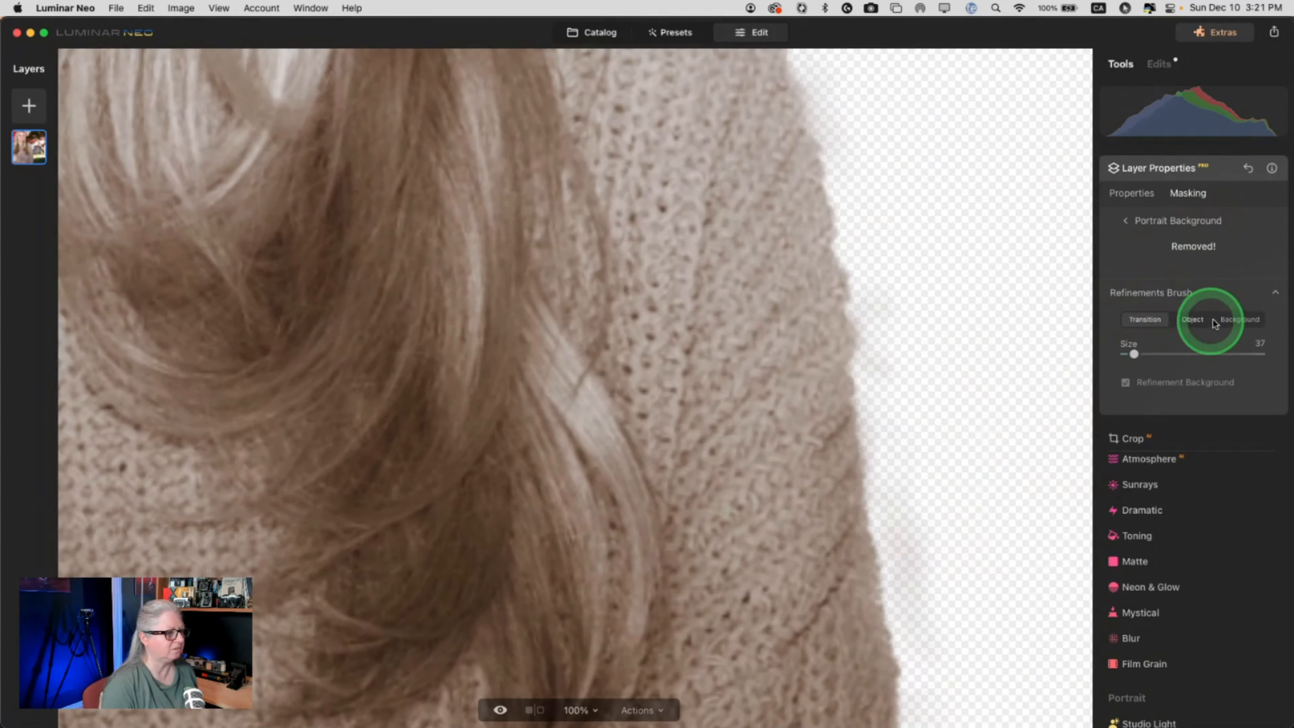
left_click(1238, 319)
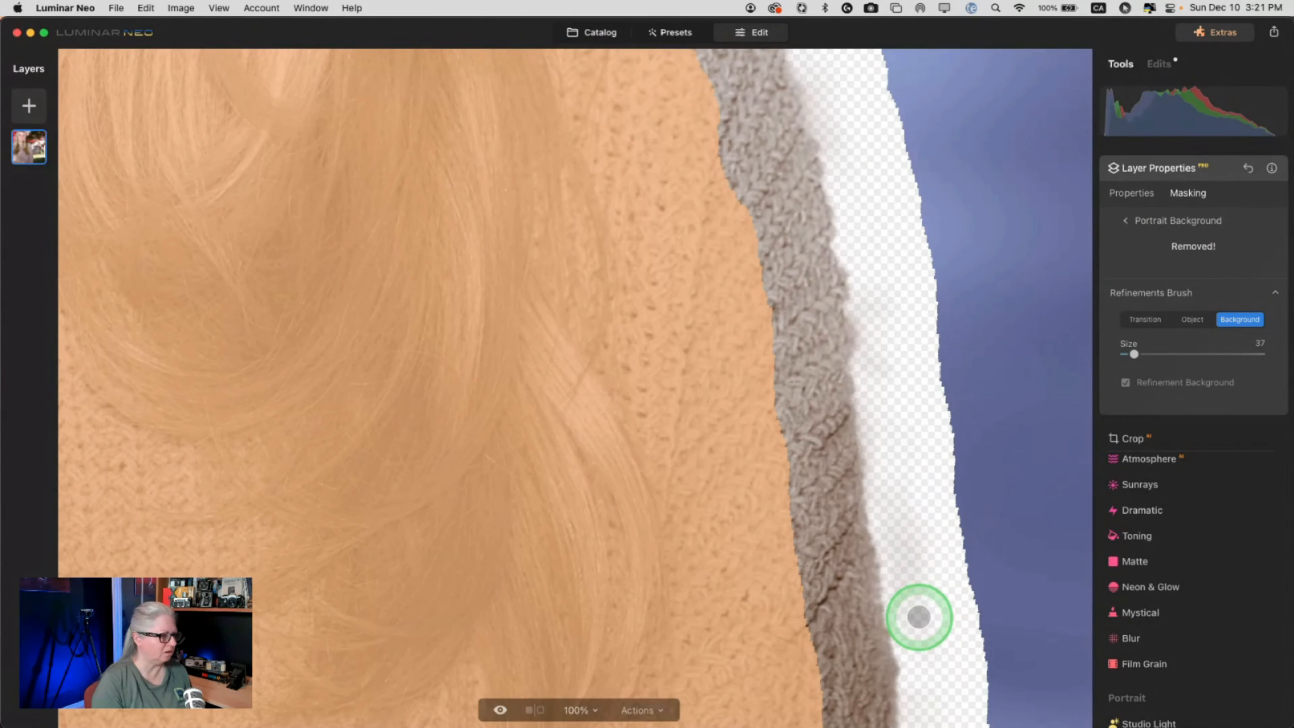
left_click_drag(915, 612, 845, 86)
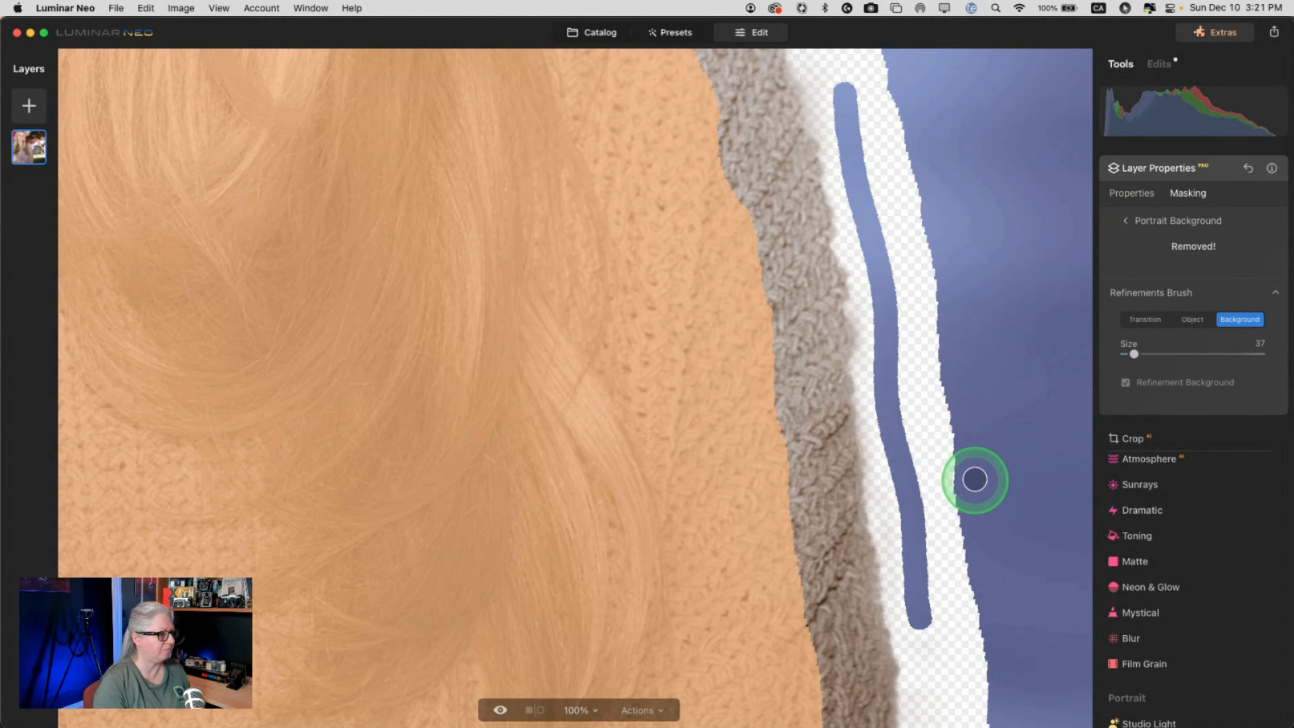
left_click_drag(586, 247, 592, 497)
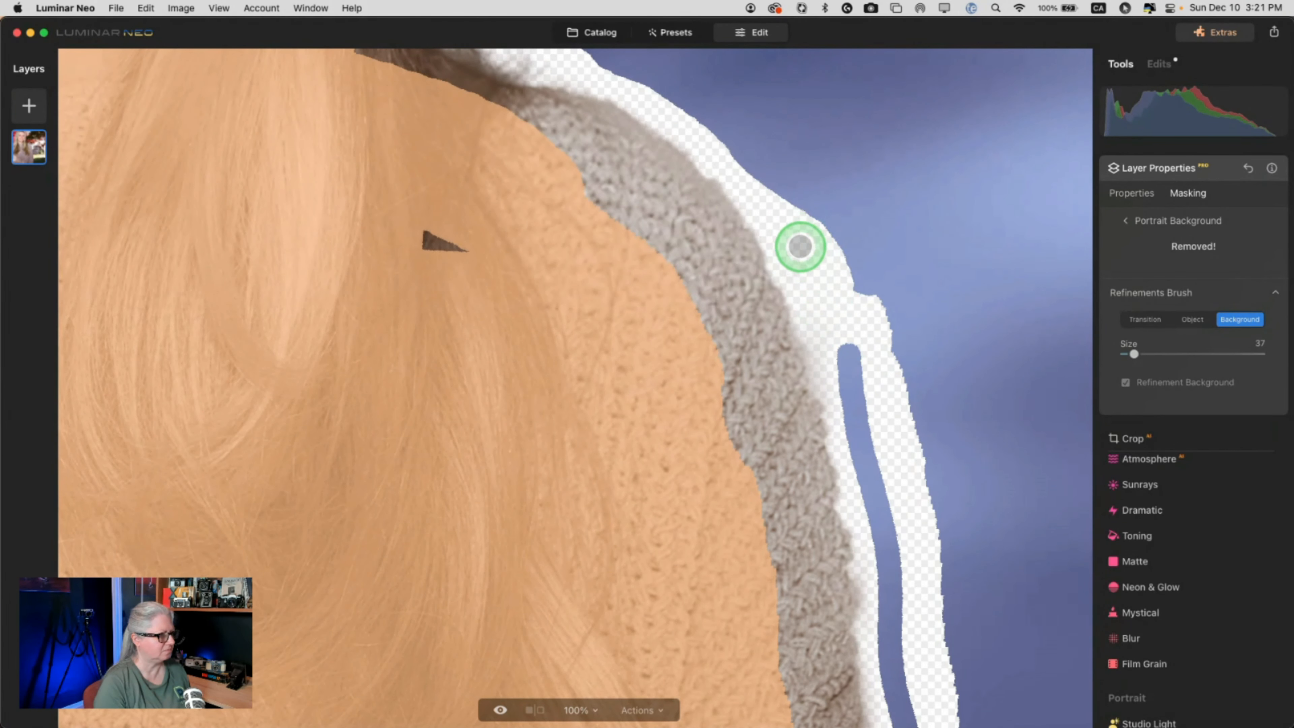
left_click_drag(846, 392, 861, 415)
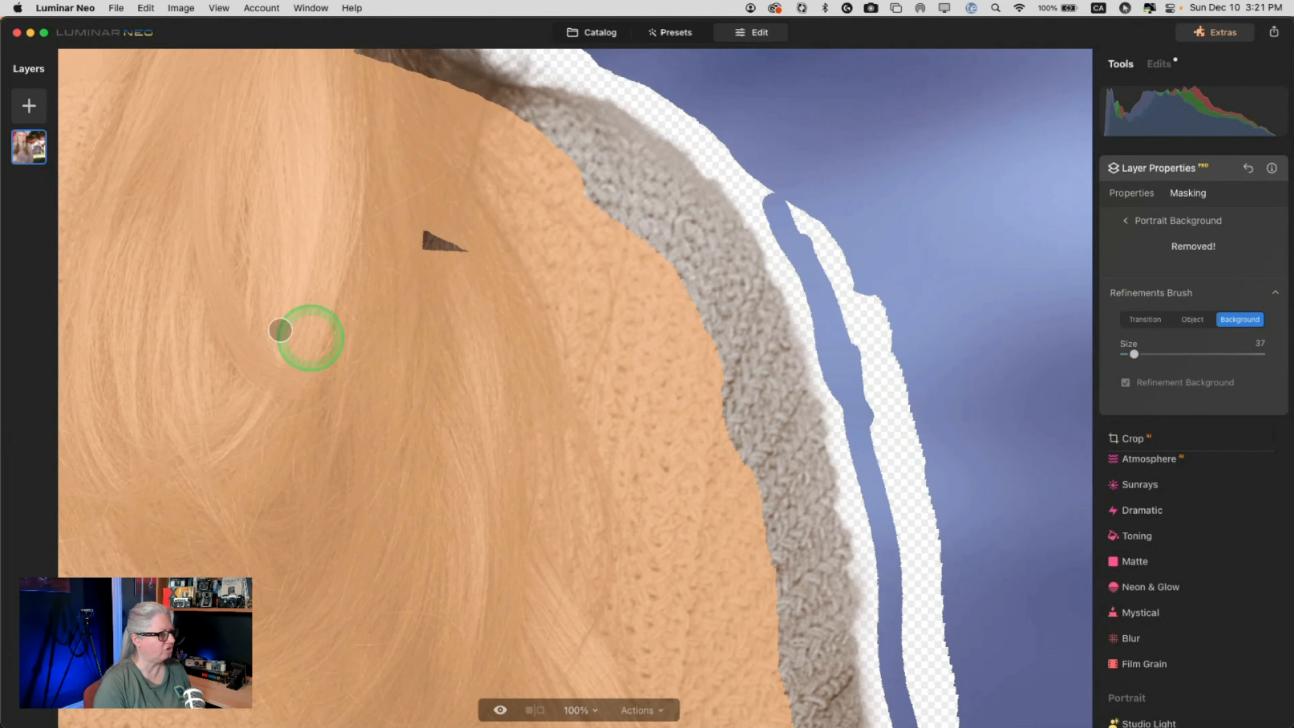
- Enlarge the Background refinement brush to size 60 and erase the leftover specks and fringe outside the hair near the crown
key("space")
mouse_move(231, 319)
left_mouse_down()
mouse_move(632, 488)
mouse_move(852, 684)
left_mouse_up()
left_click_drag(410, 112, 637, 619)
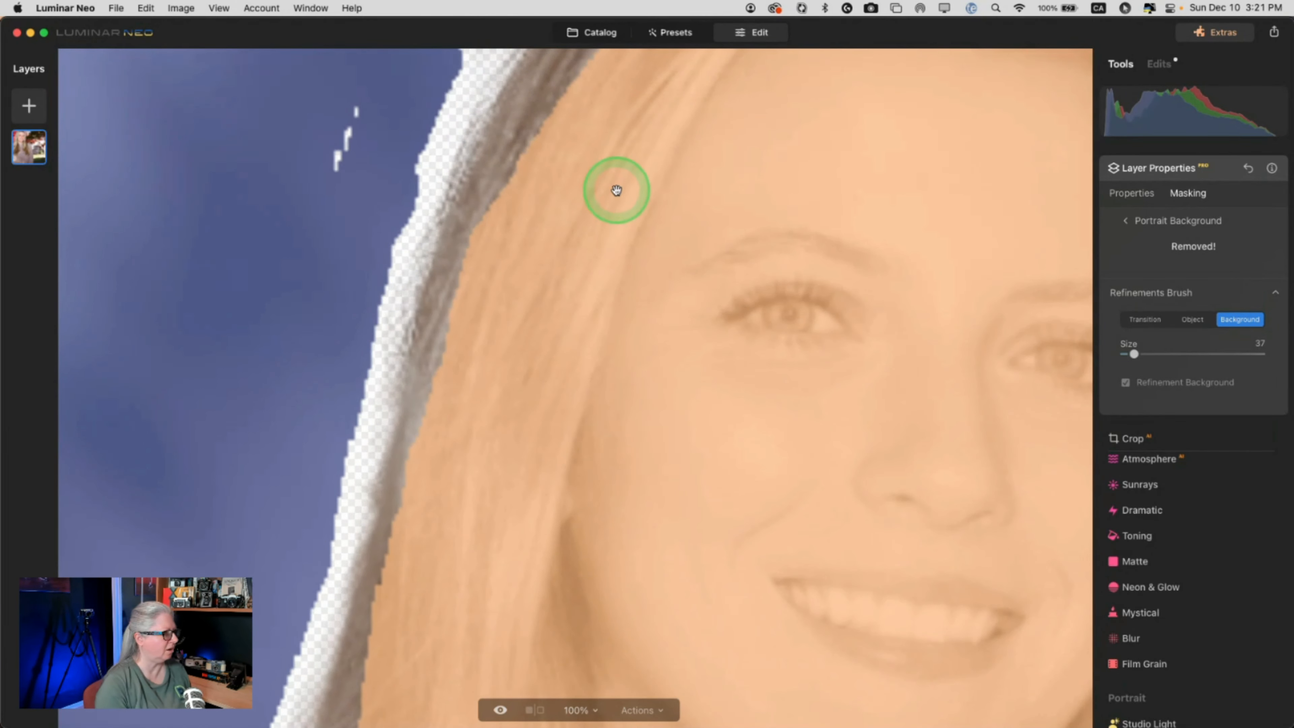
left_click_drag(616, 190, 609, 333)
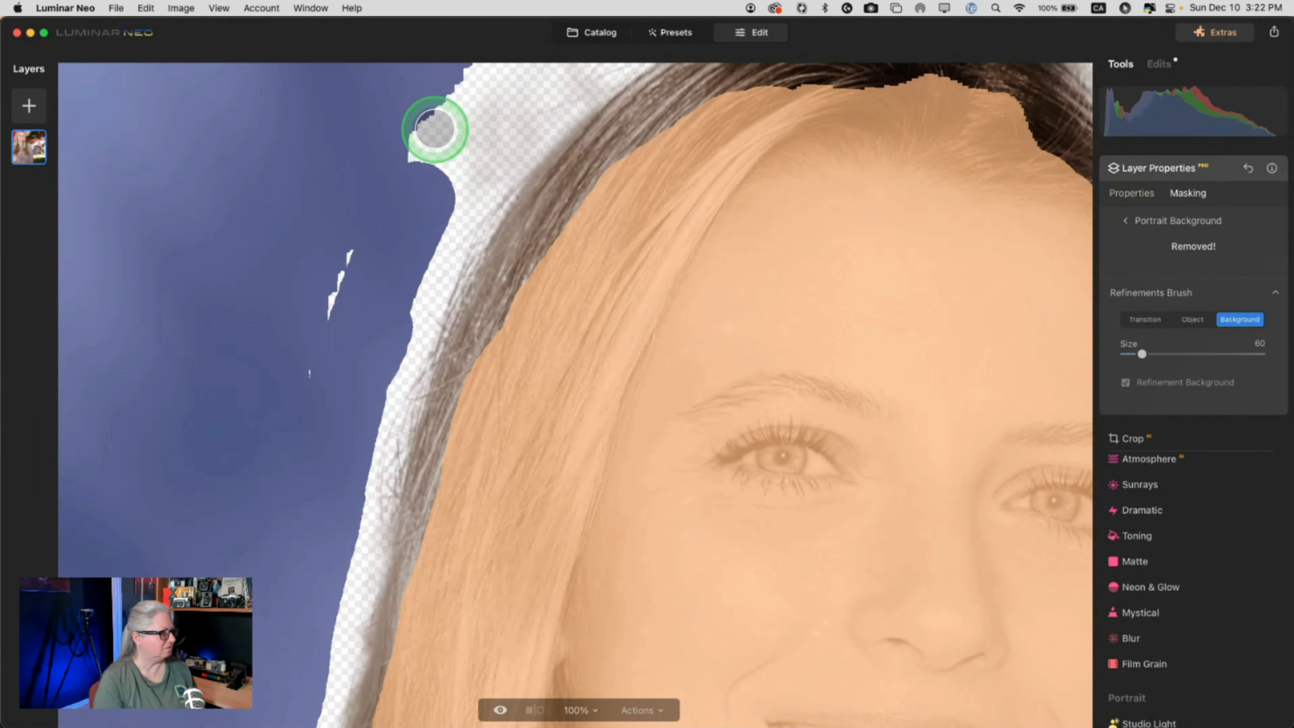
left_click_drag(361, 222, 304, 353)
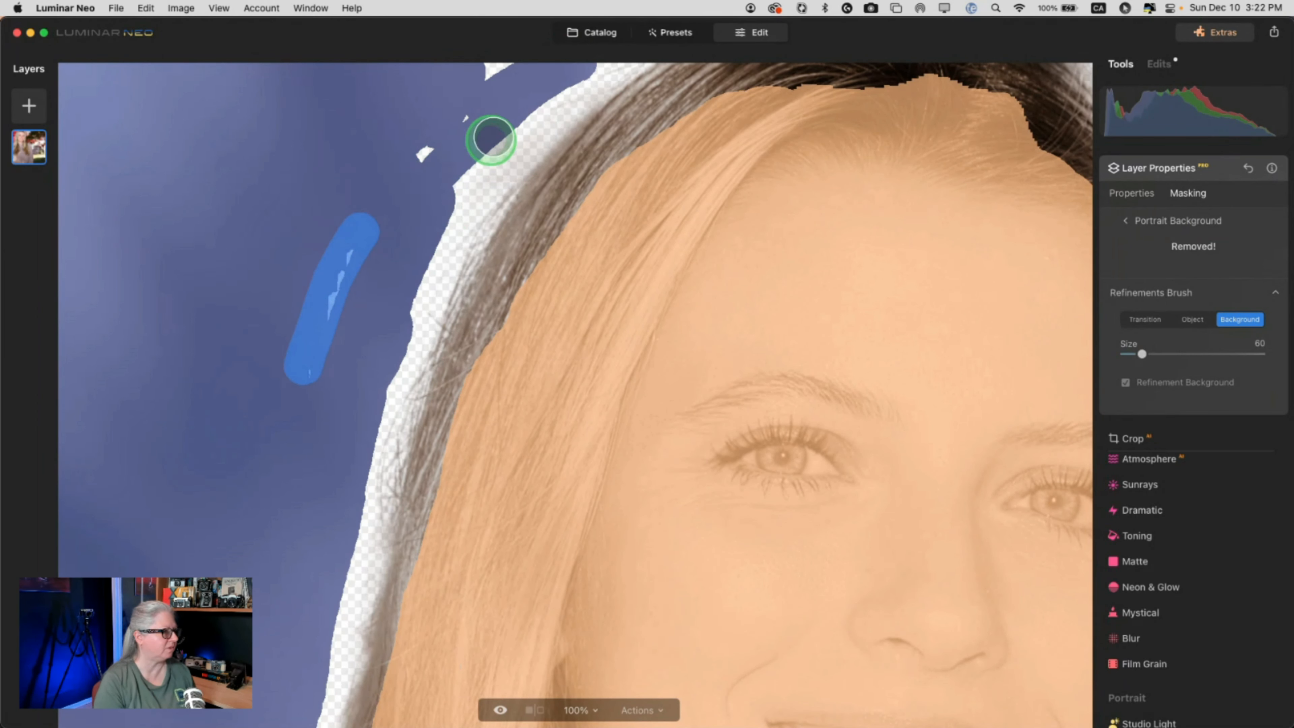
mouse_move(540, 83)
left_mouse_down()
mouse_move(549, 58)
mouse_move(439, 109)
mouse_move(391, 198)
left_mouse_up()
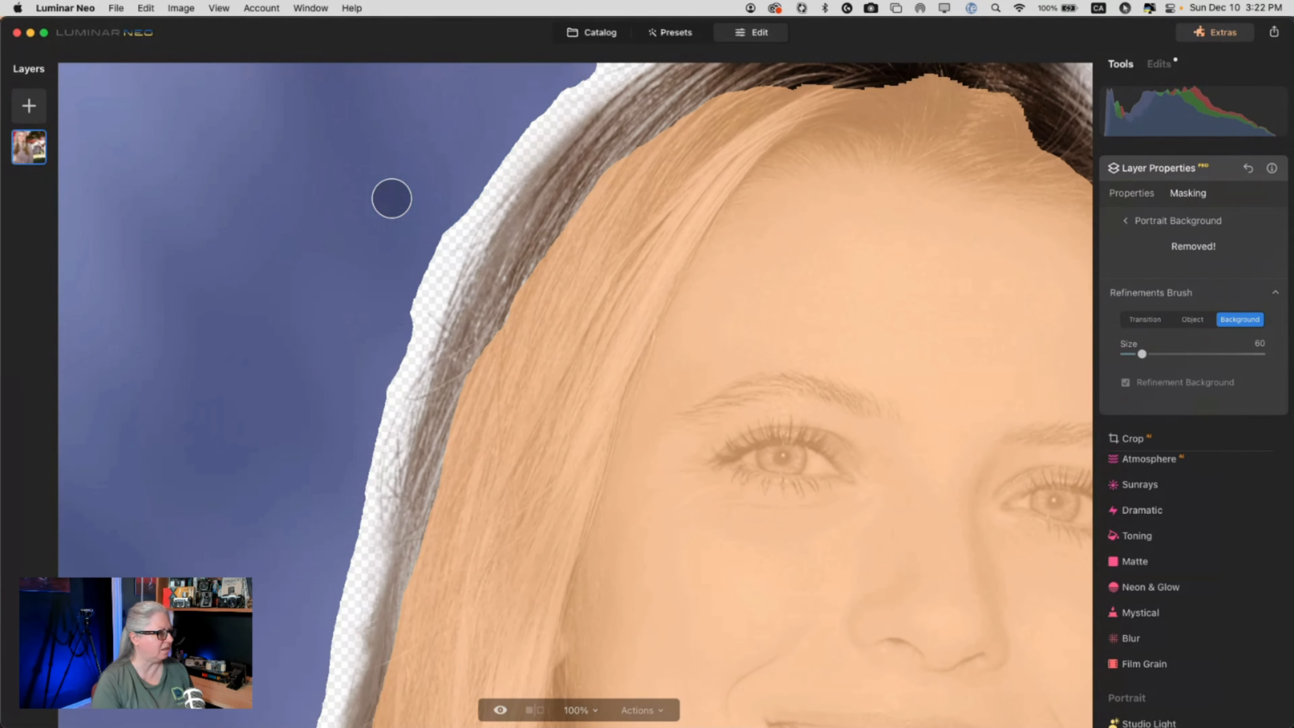
mouse_move(555, 92)
left_mouse_down()
mouse_move(434, 223)
mouse_move(379, 393)
left_mouse_up()
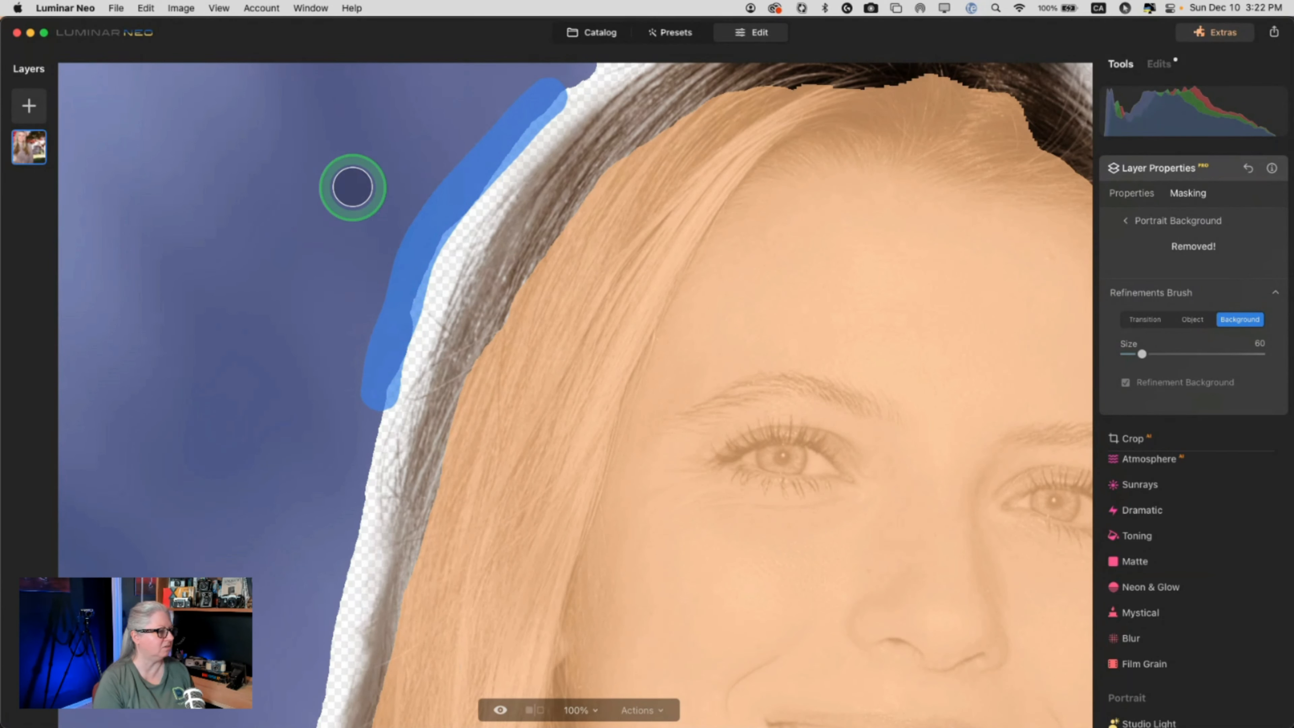
- Refine the hair edge near the crown with the Transition brush at size 30, and close the refinement brushes to show the whole cutout
left_click(1140, 319)
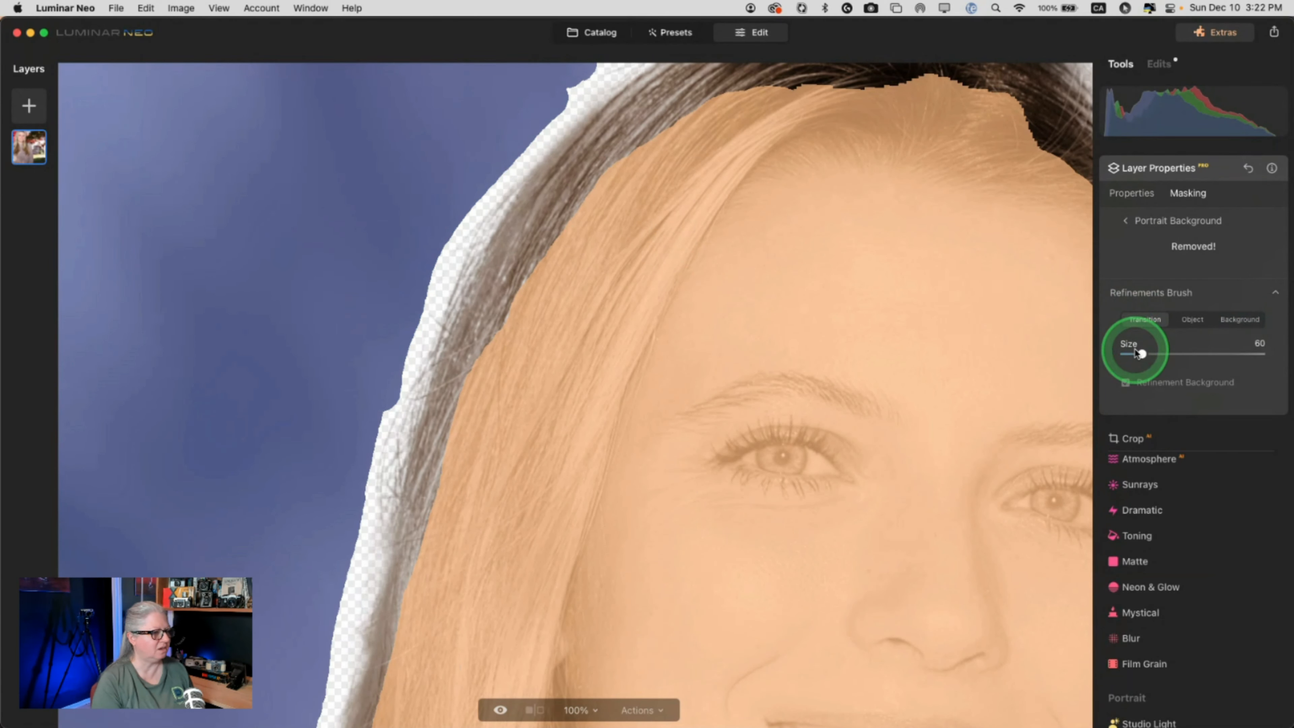
left_click_drag(1131, 353, 1130, 353)
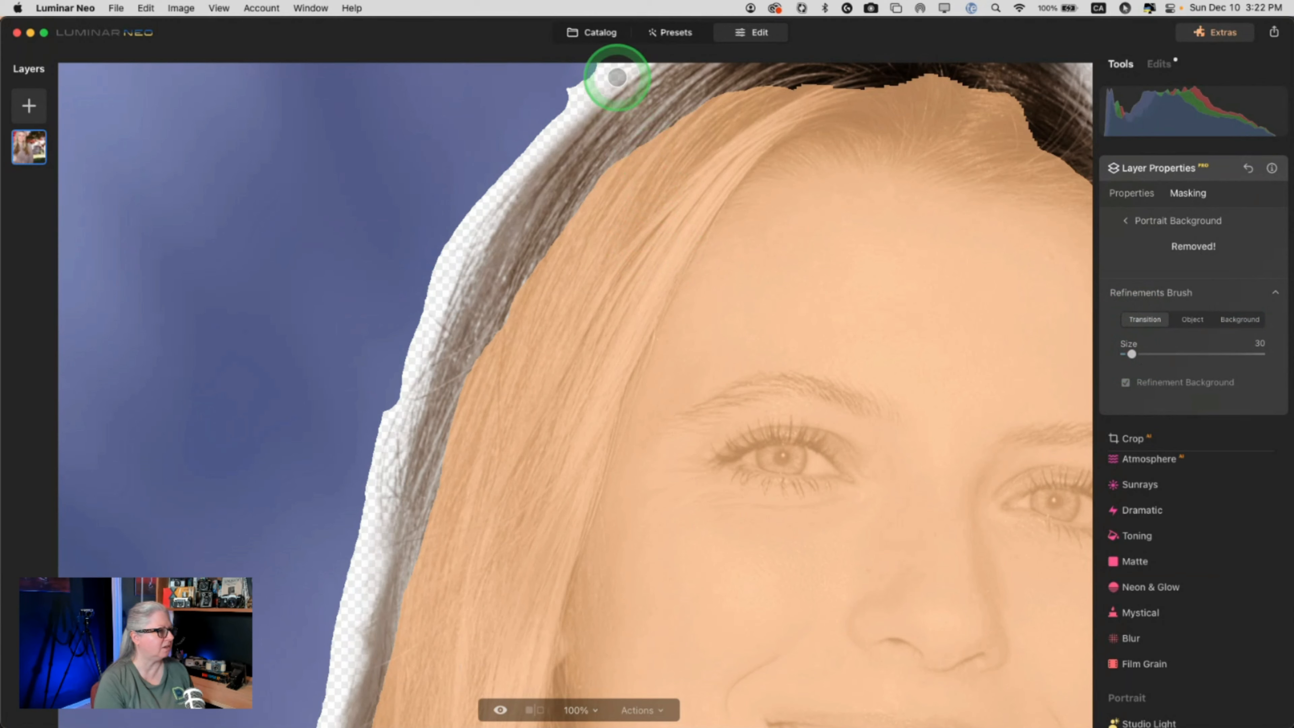
left_click_drag(631, 77, 579, 128)
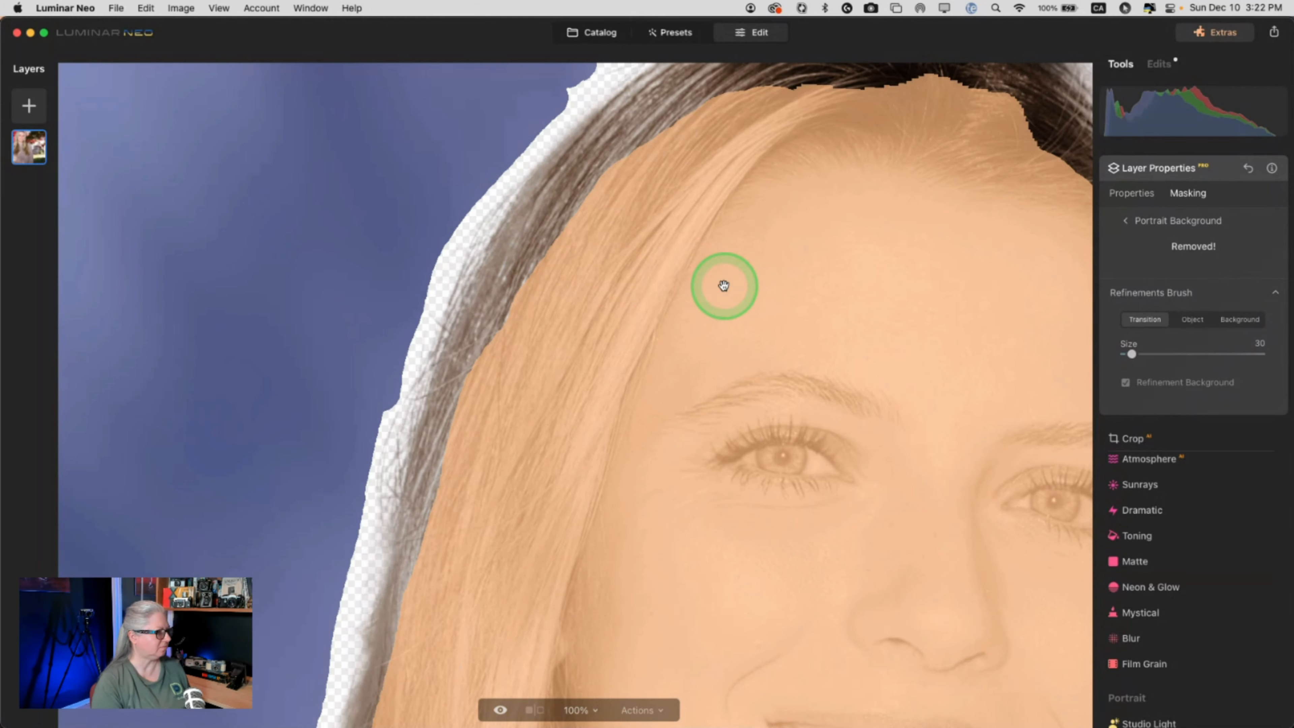
key("super+0")
left_click(1145, 293)
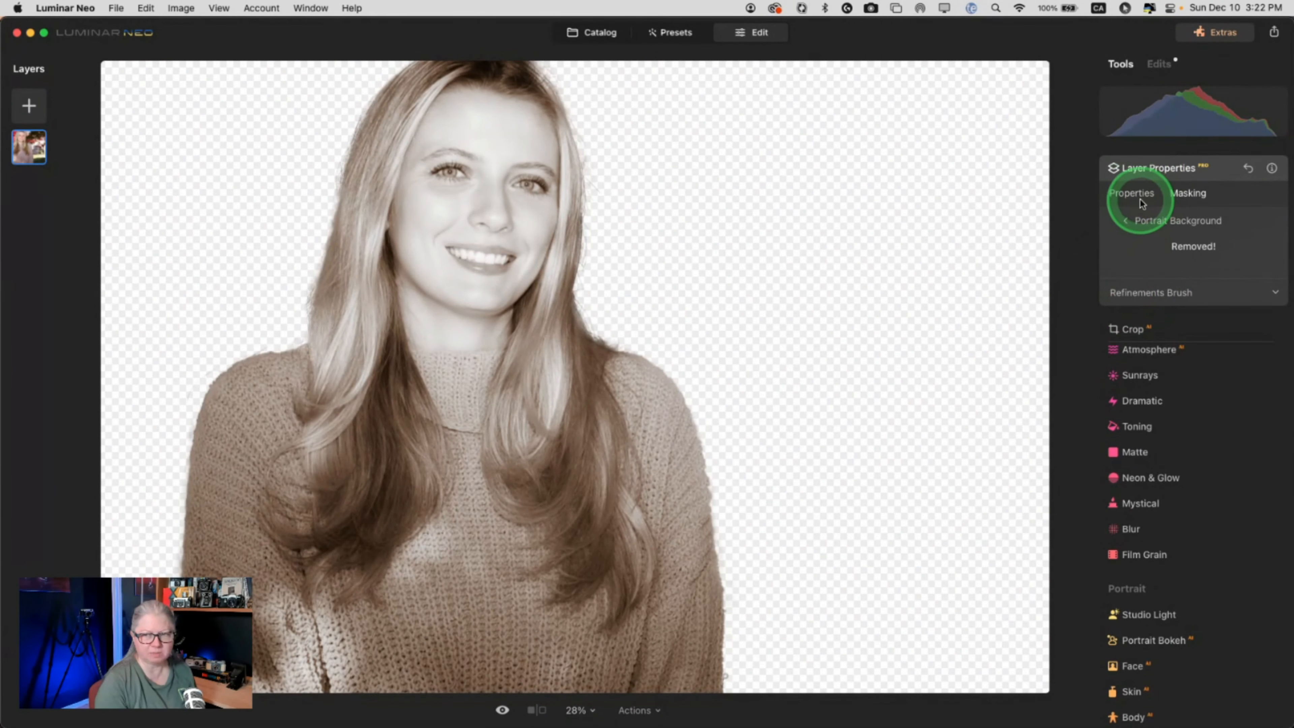
- Return to the layer's general properties, start adding a new layer and browse the full My Images collection for a picture
left_click(1131, 193)
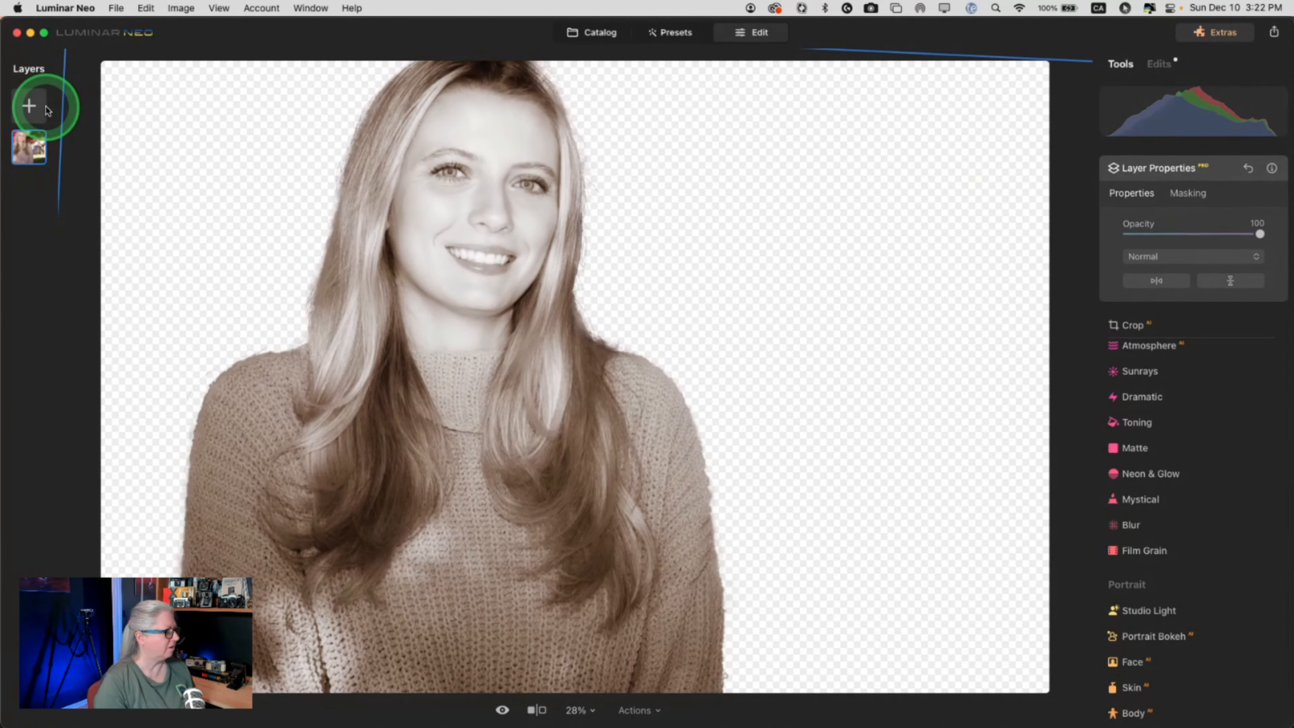
left_click(29, 105)
left_click(112, 116)
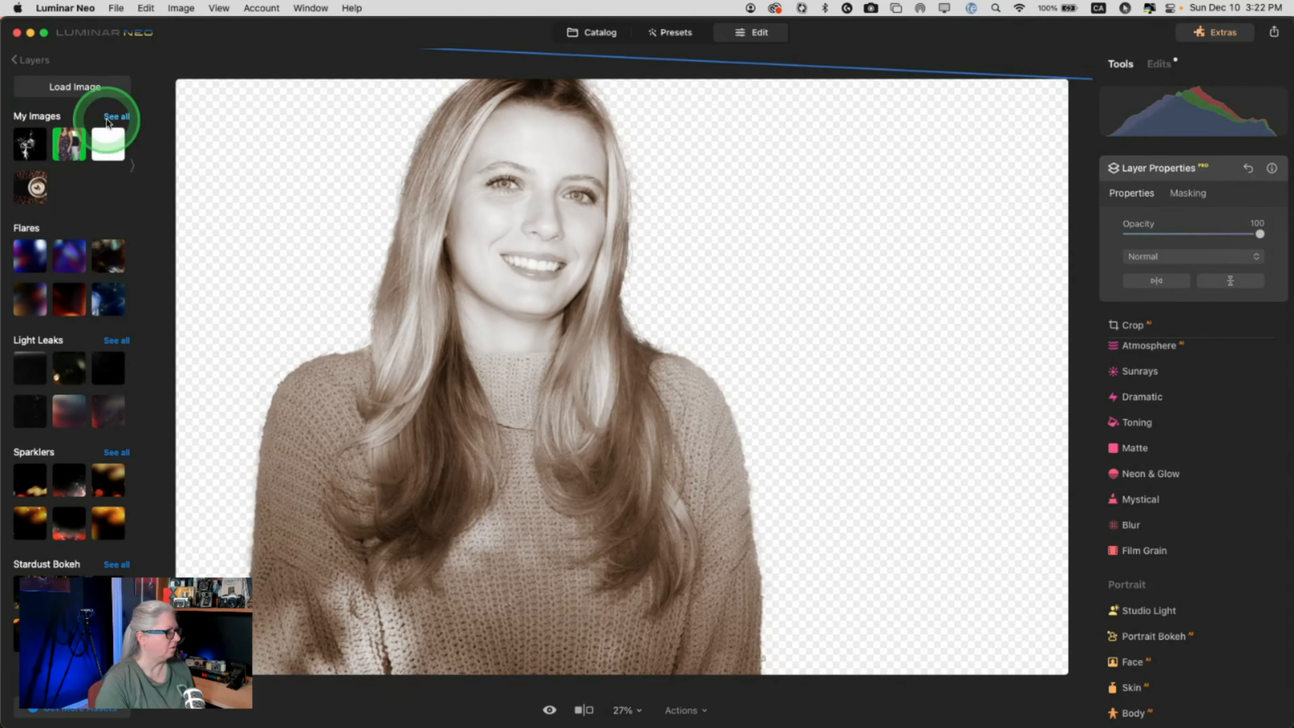
left_click(63, 174)
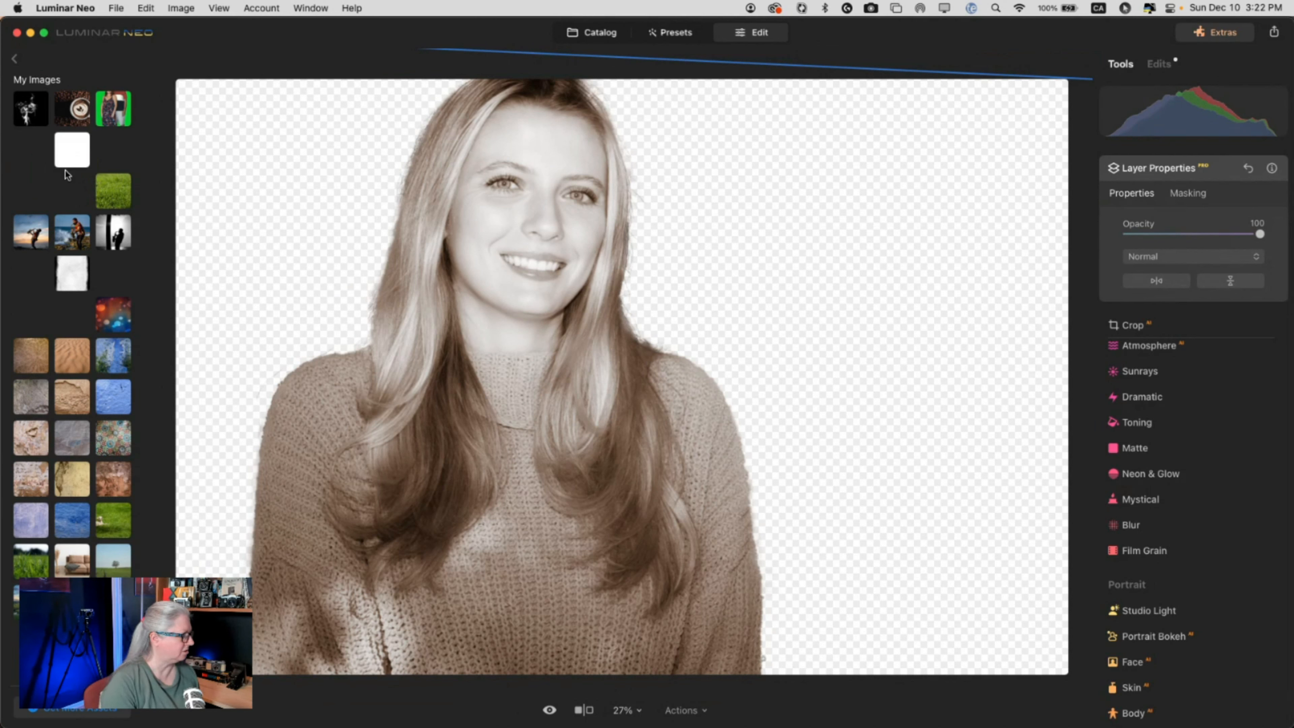
left_click(52, 237)
left_click(34, 334)
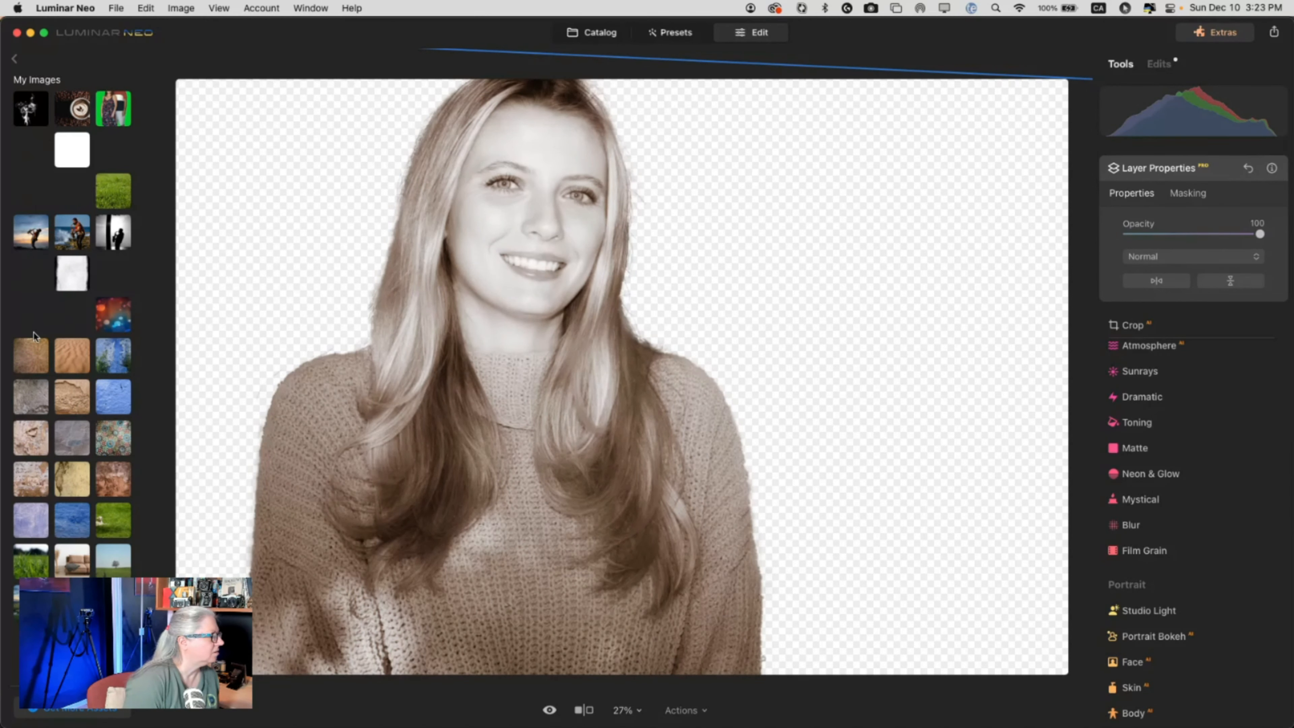
left_click(75, 420)
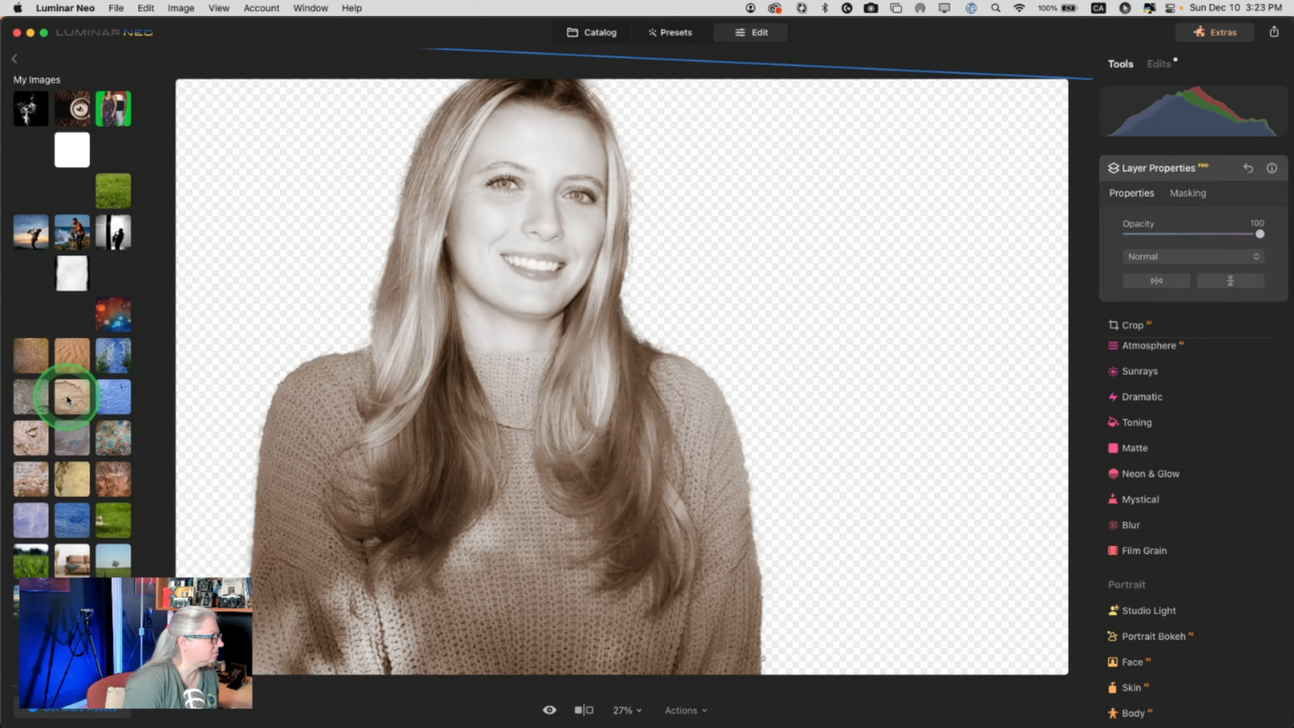
scroll(66, 398, "down", 10)
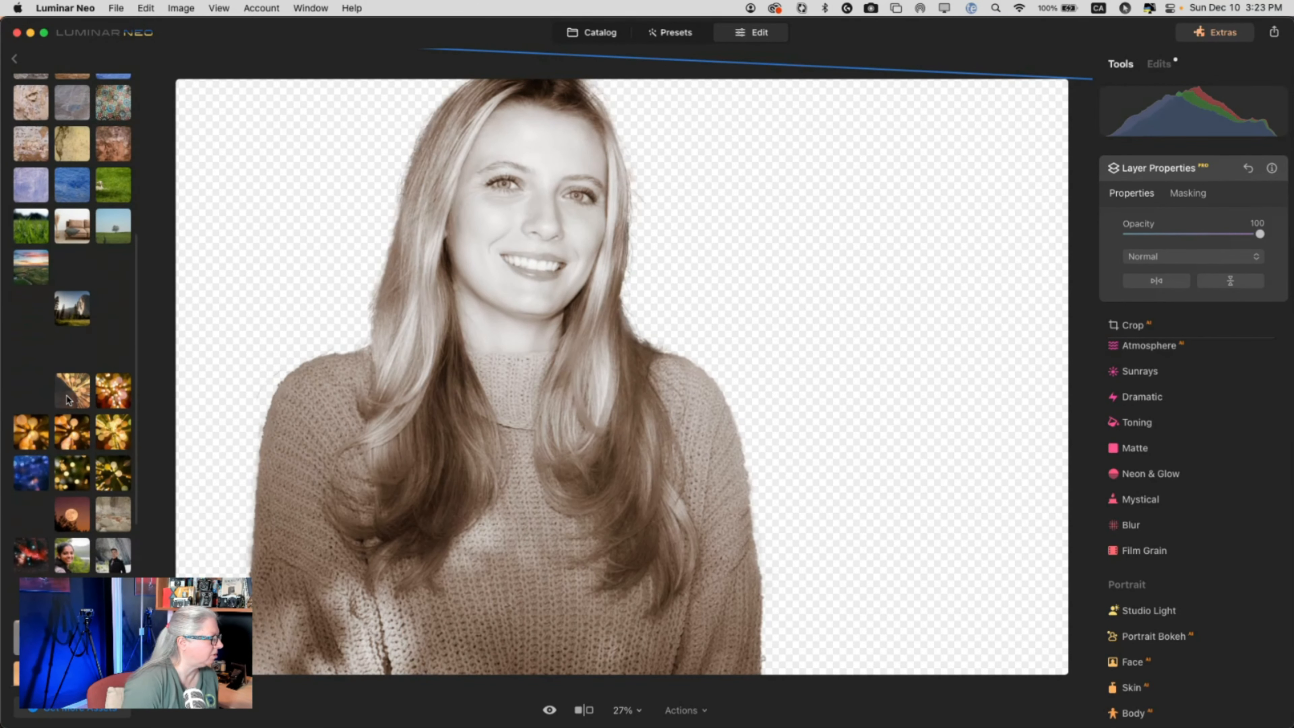
scroll(67, 399, "down", 10)
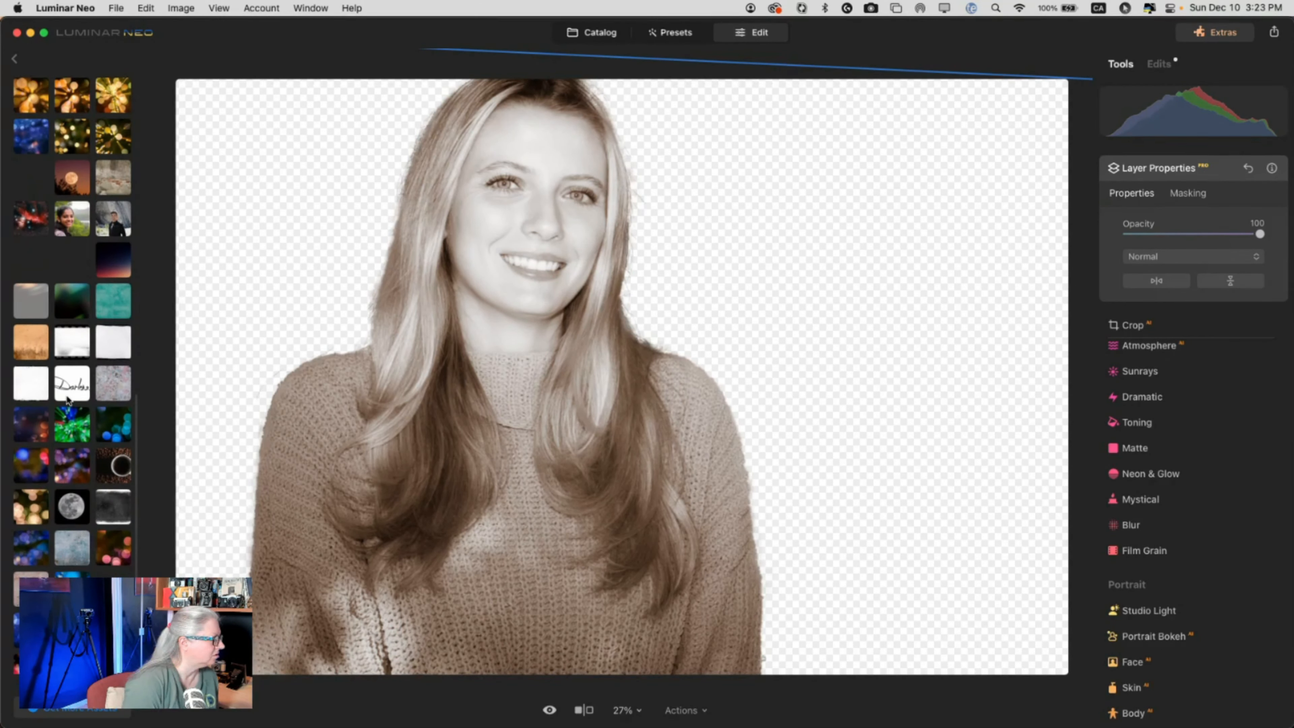